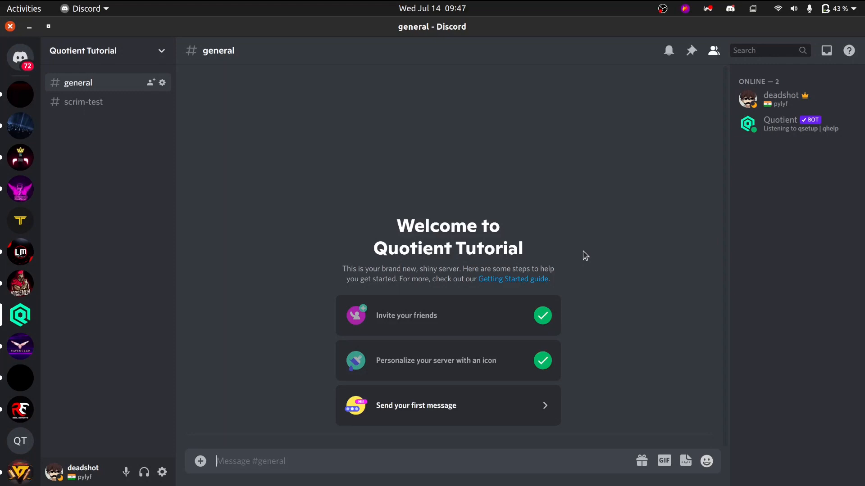
Request the Quotient bot's command list with qhelp and its scrims manager help with qhelp smanager in the general channel.
text(qhelp)
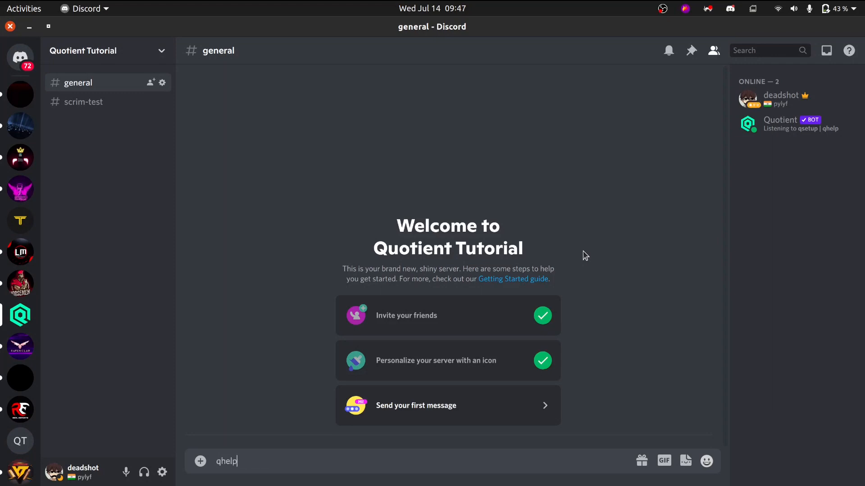
key(Return)
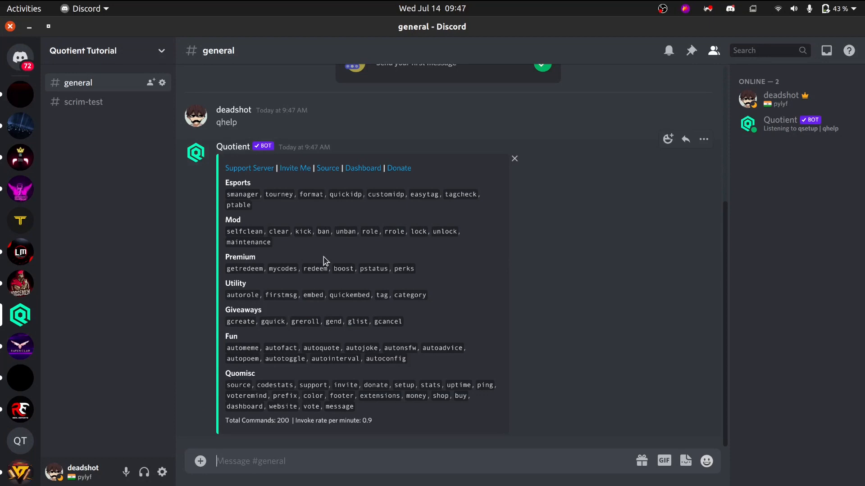
text(qhelp sm)
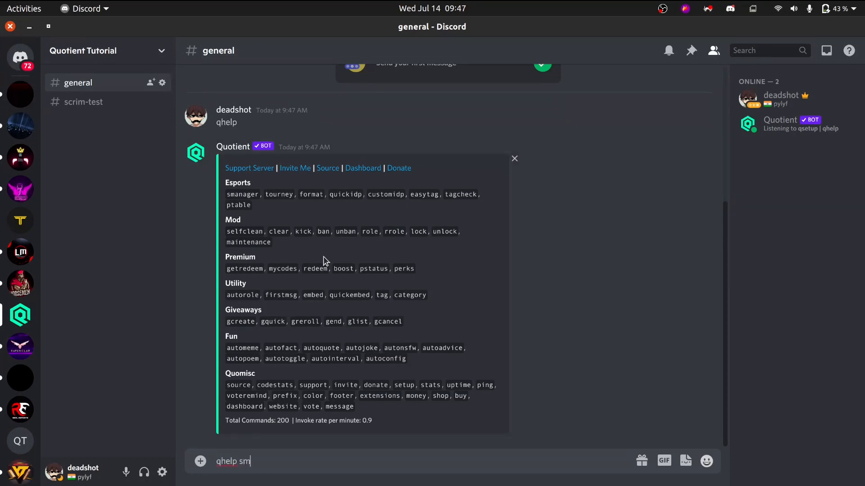
text(anager)
key(Return)
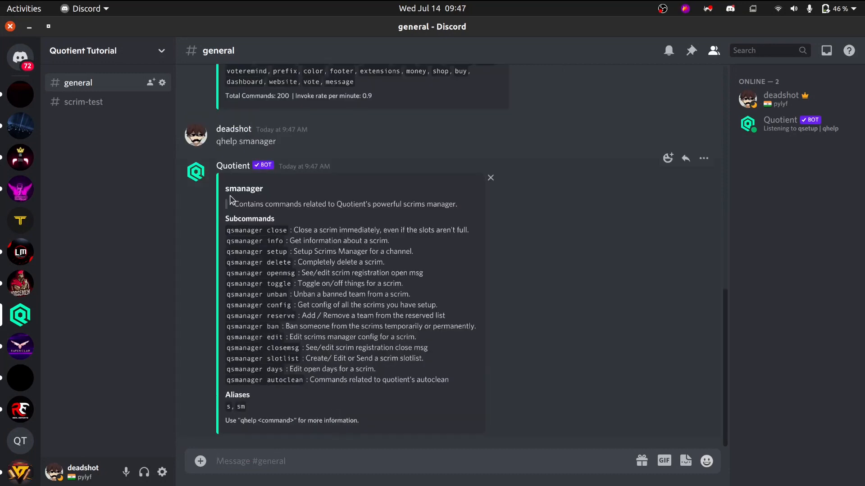
Read through the smanager subcommands and their descriptions in the bot's help reply.
drag(238, 218, 292, 360)
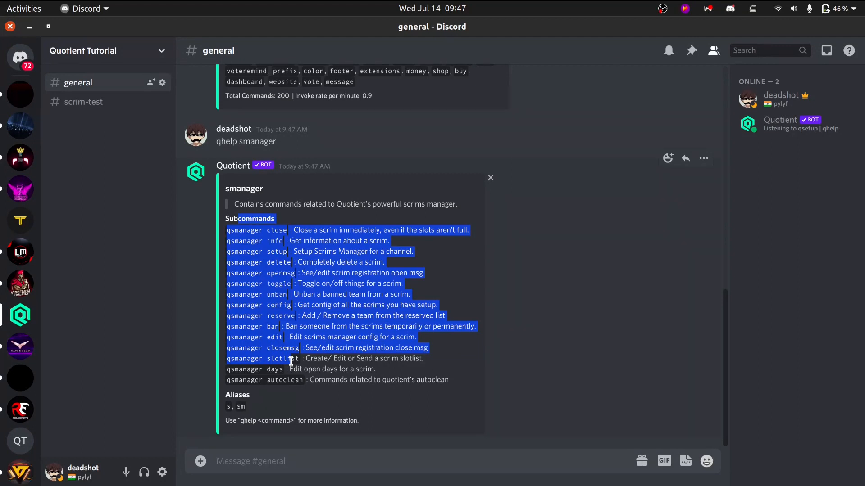
click(306, 381)
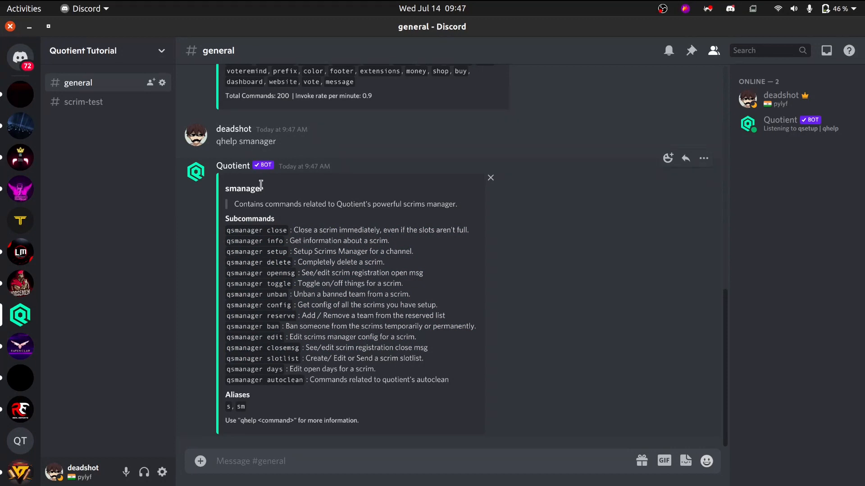
drag(233, 203, 336, 393)
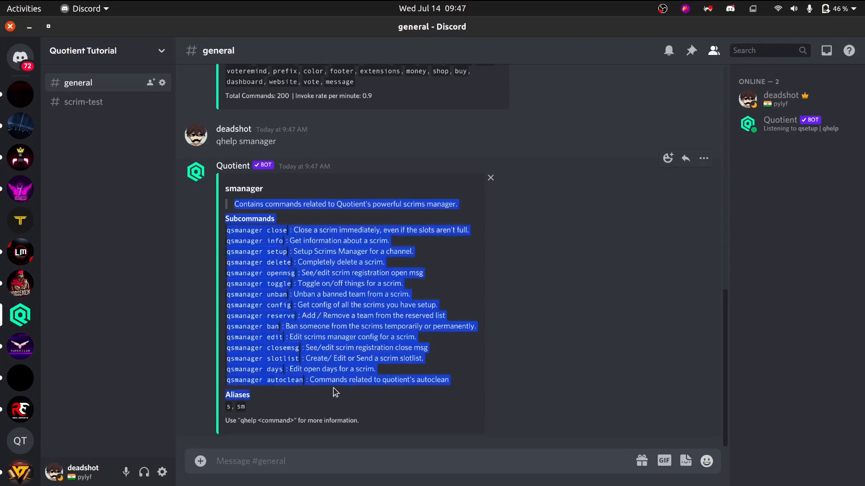
click(334, 395)
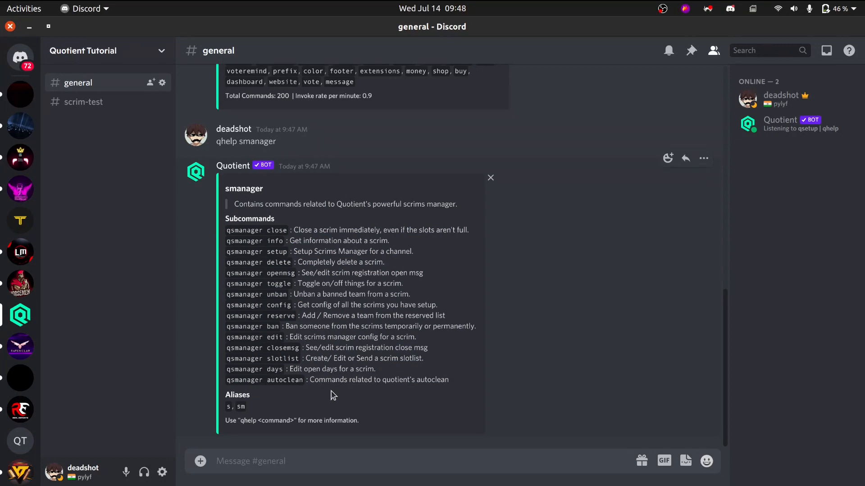
Switch to Chrome and open the Quotient Tutorial server's dashboard on quotientbot.xyz.
key(alt+Tab)
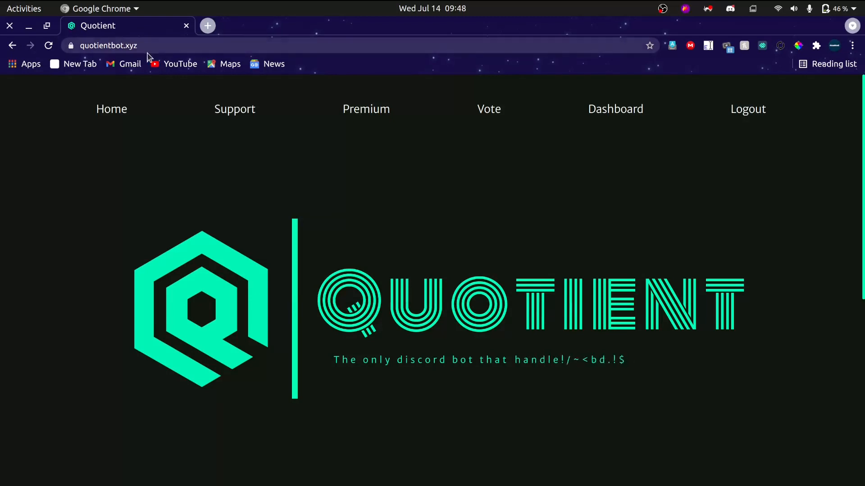
click(149, 45)
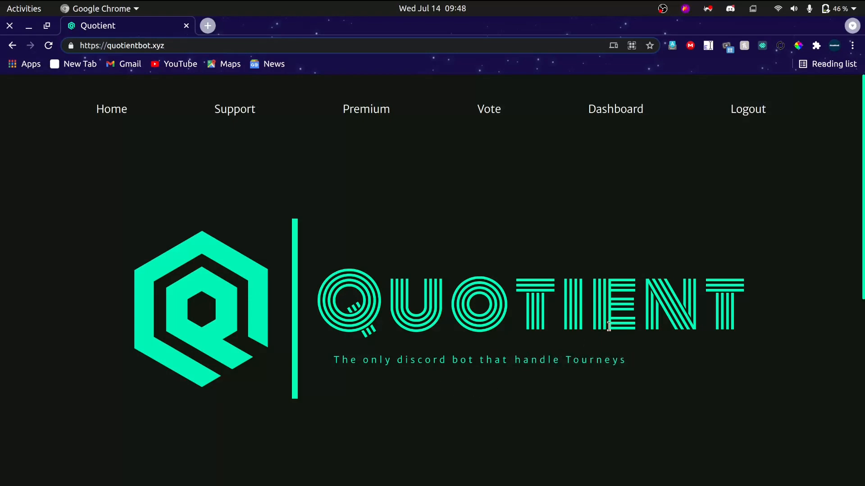
scroll(697, 241, down, 10)
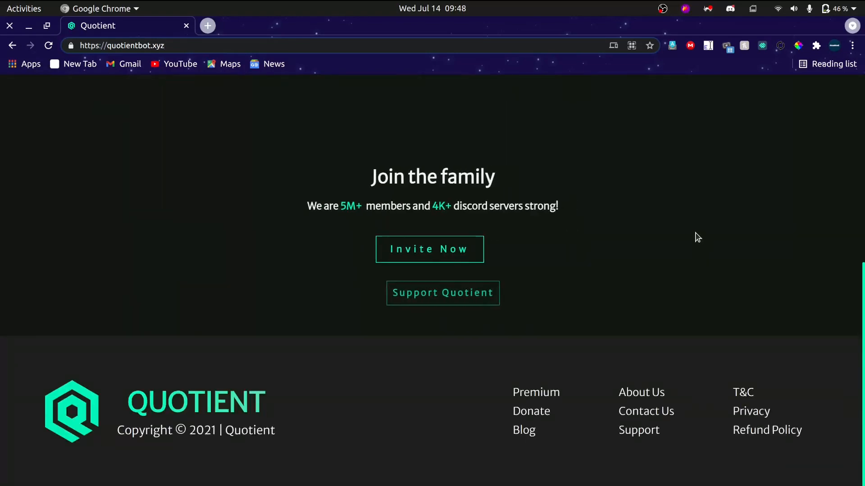
scroll(697, 239, up, 10)
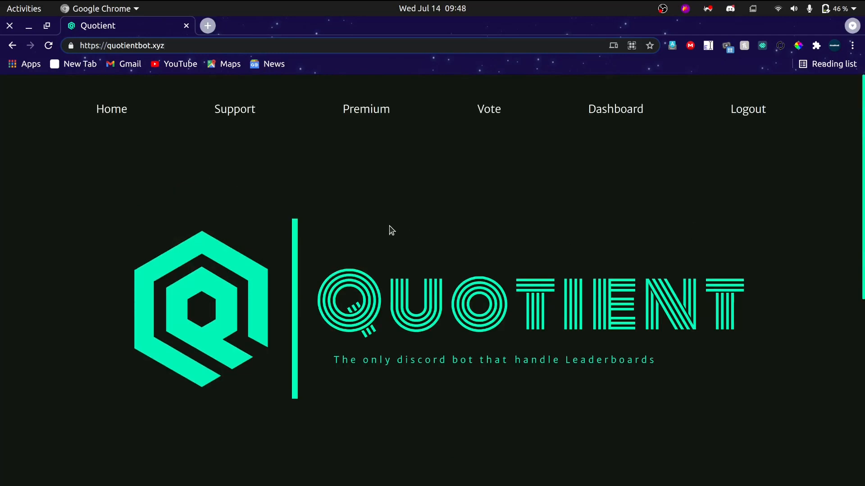
click(604, 111)
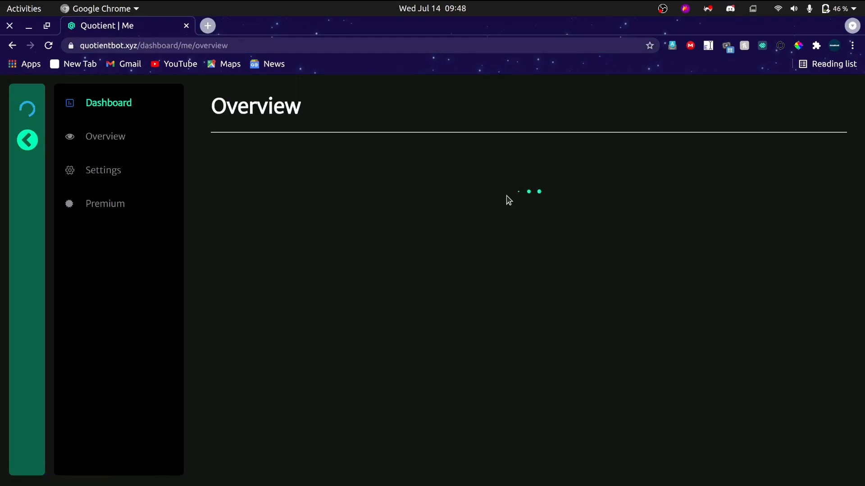
scroll(37, 243, down, 3)
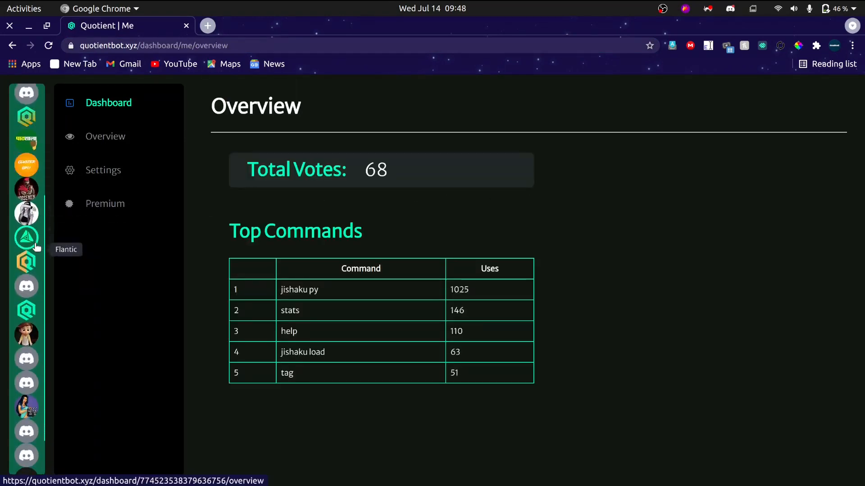
click(27, 281)
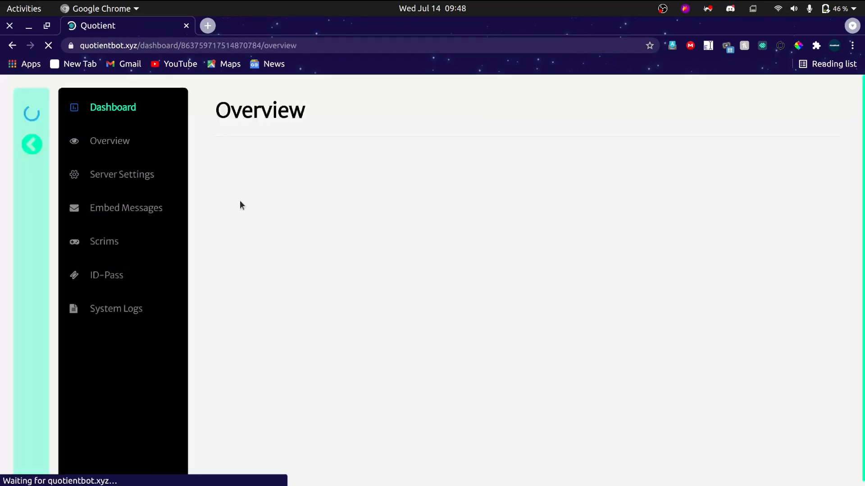
Compare the smanager command list in Discord with the Quotient Tutorial dashboard in Chrome.
mouse_move(400, 482)
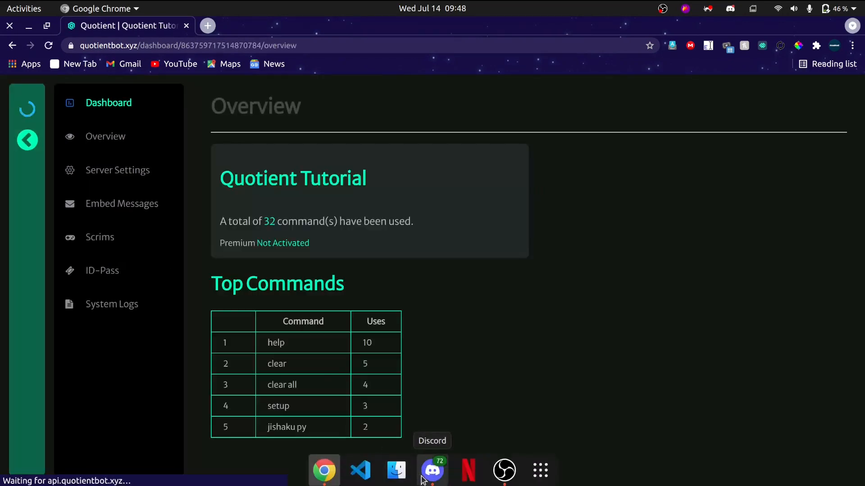
click(432, 469)
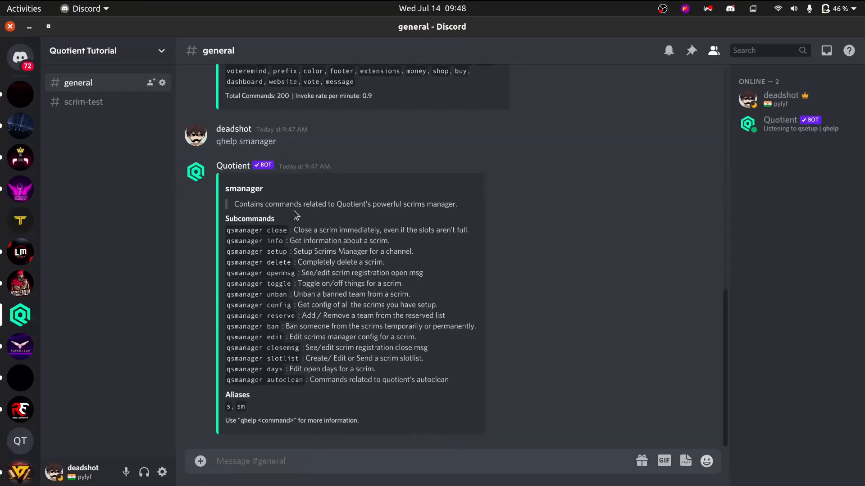
key(alt+Tab)
scroll(27, 240, down, 3)
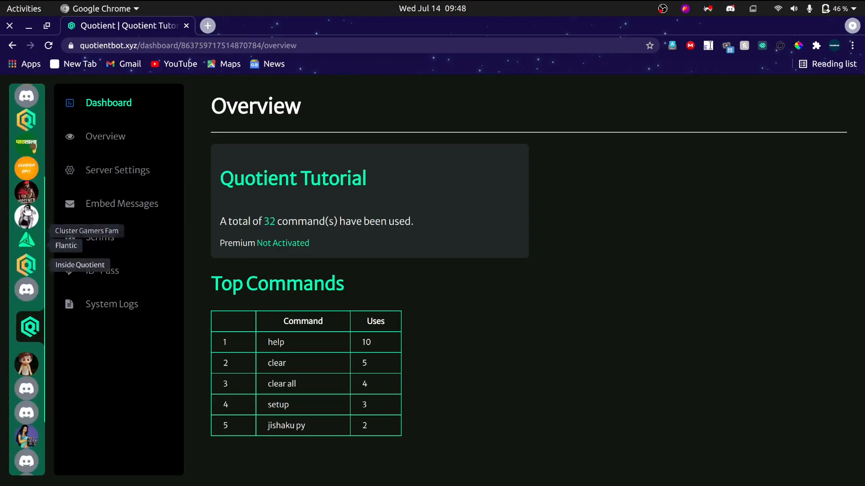
key(alt+Tab)
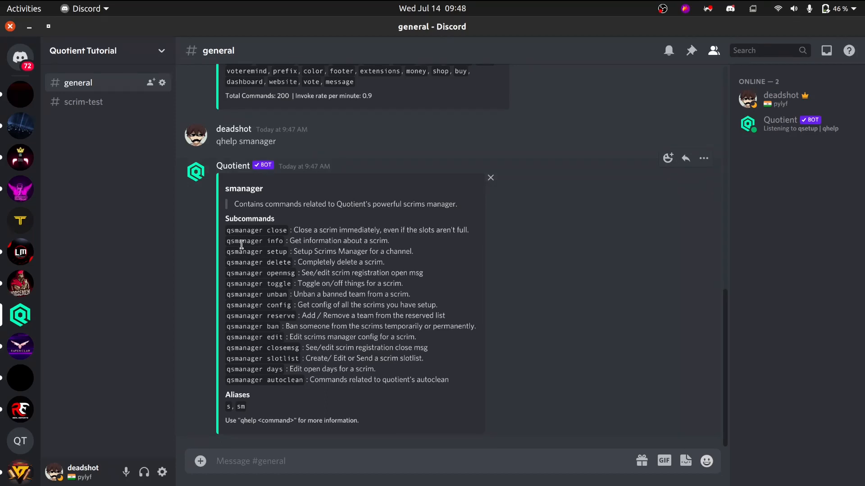
key(alt+Tab)
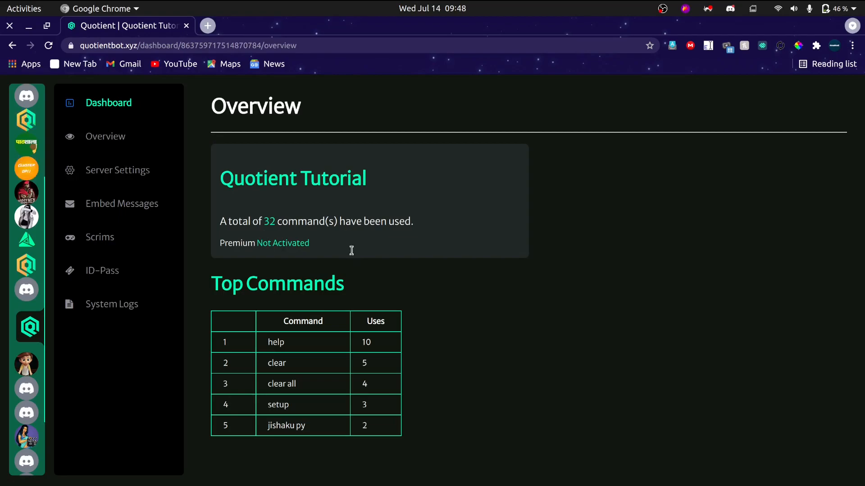
key(alt+Tab)
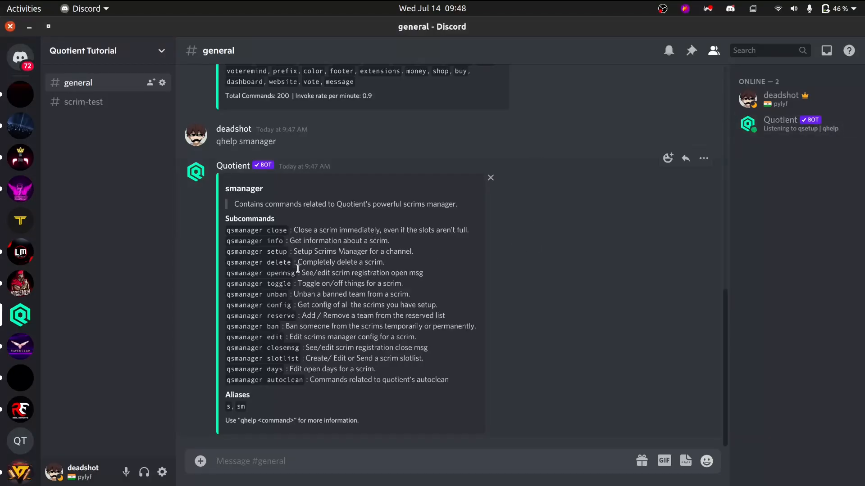
key(alt+Tab)
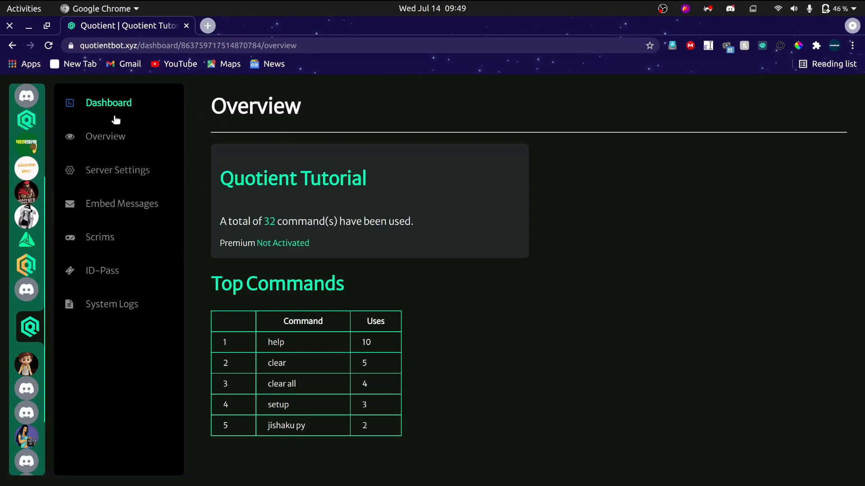
View the dashboard's Server Settings and start creating a new scrim in the Scrim Manager.
click(108, 235)
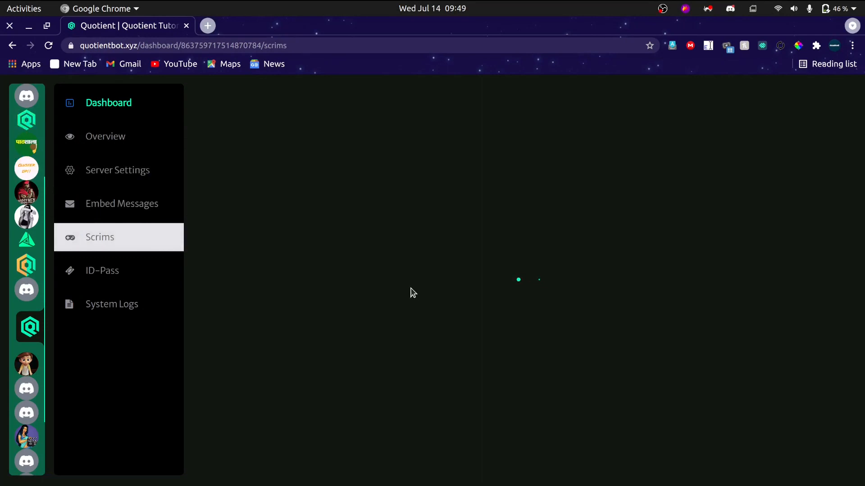
click(91, 174)
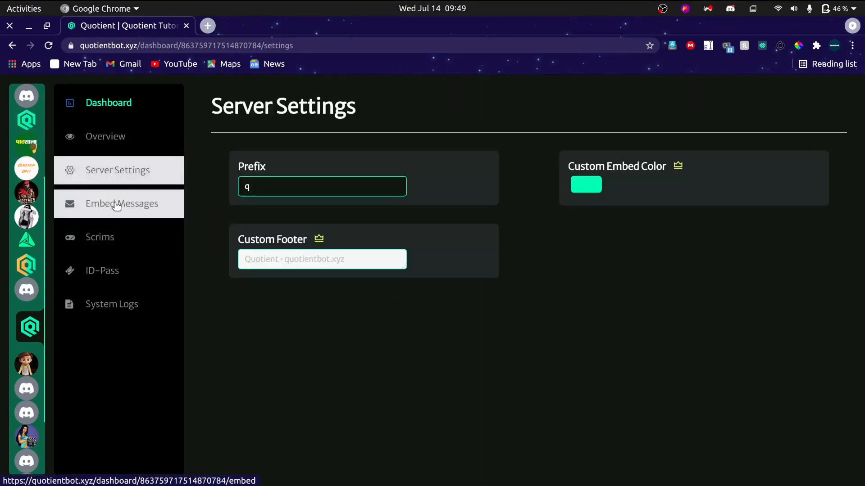
click(129, 235)
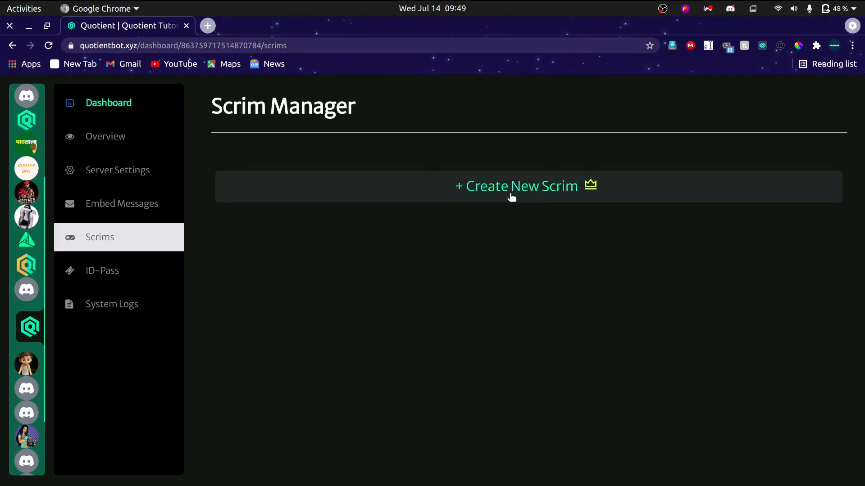
click(511, 198)
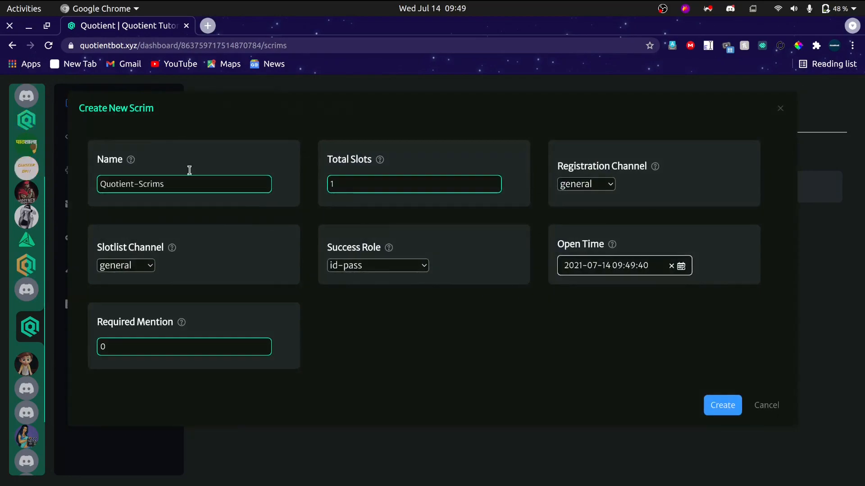
Switch to Discord, run qsetup in the general channel, and view the bot's private channel before returning to general.
key(alt+Tab)
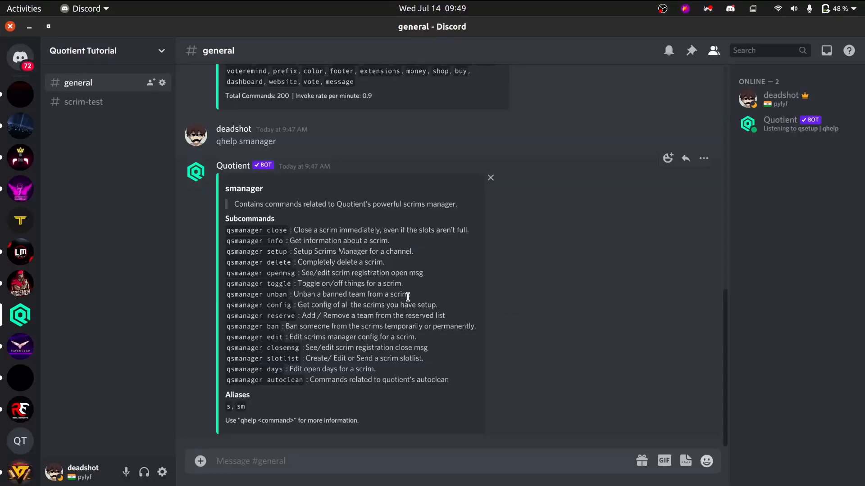
text(qse)
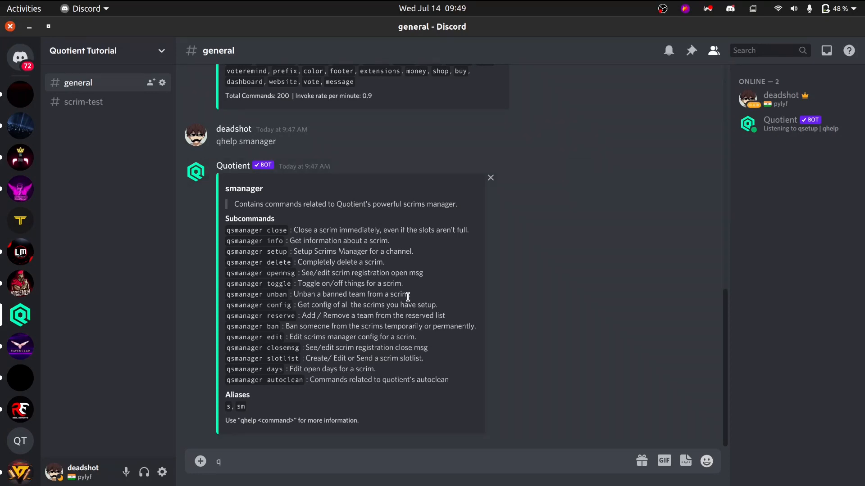
text(up)
key(Return)
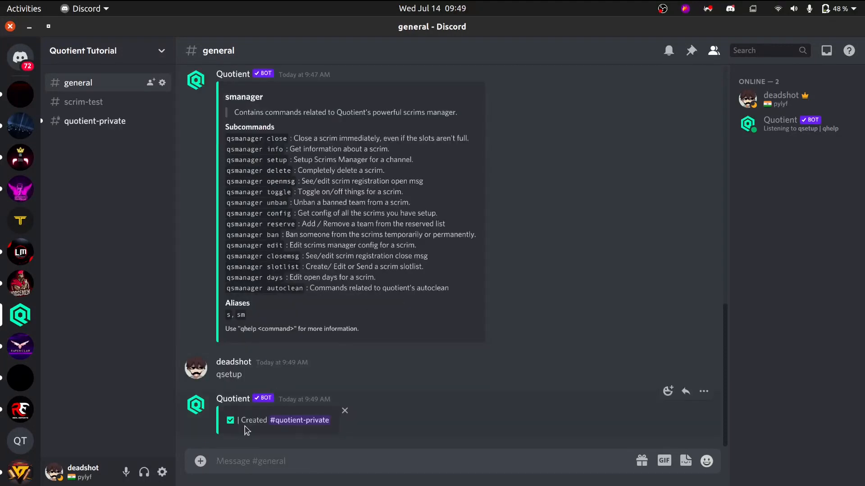
click(308, 423)
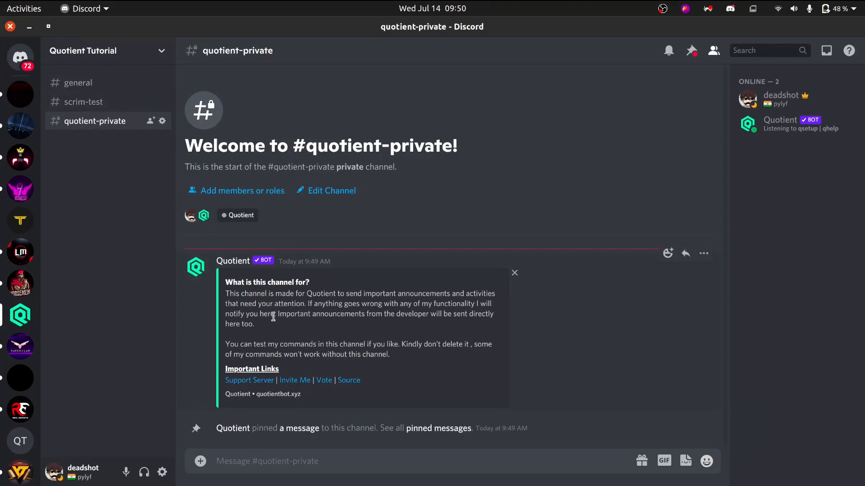
click(103, 89)
Switch back to Chrome and set the new scrim's registration channel and slotlist channel to scrim-test.
key(alt+Tab)
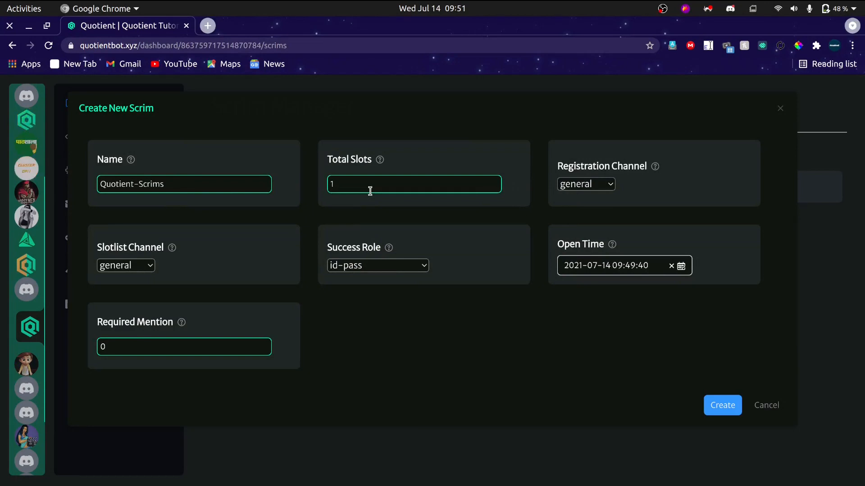
click(606, 193)
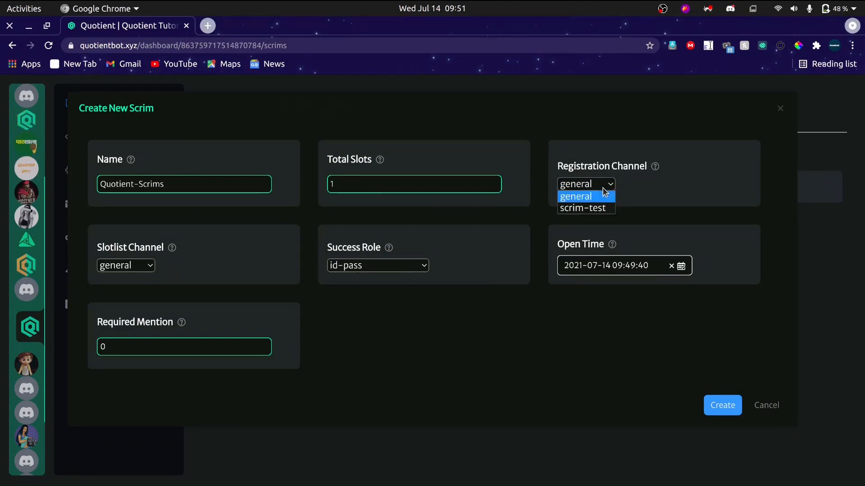
click(588, 211)
click(140, 266)
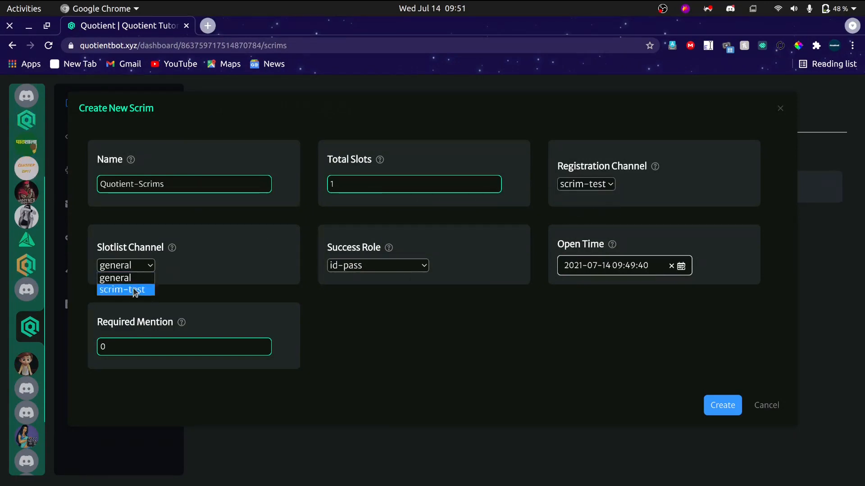
click(136, 290)
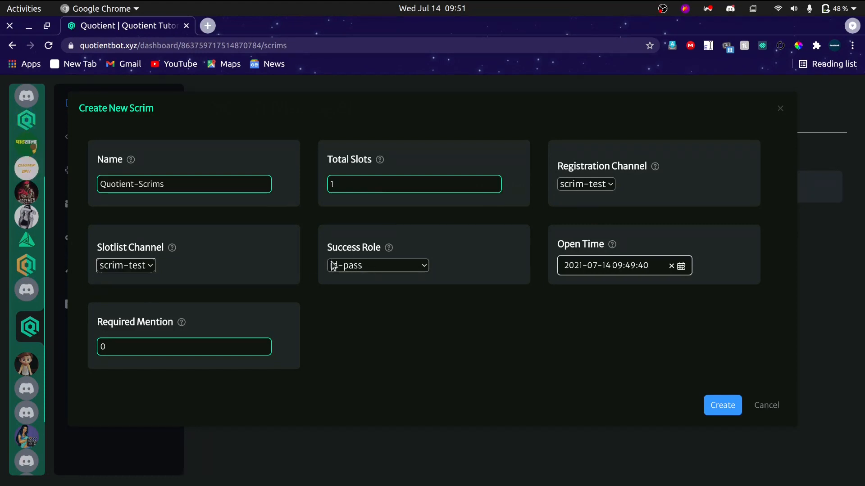
Set the new scrim's required mentions to 1.
click(141, 344)
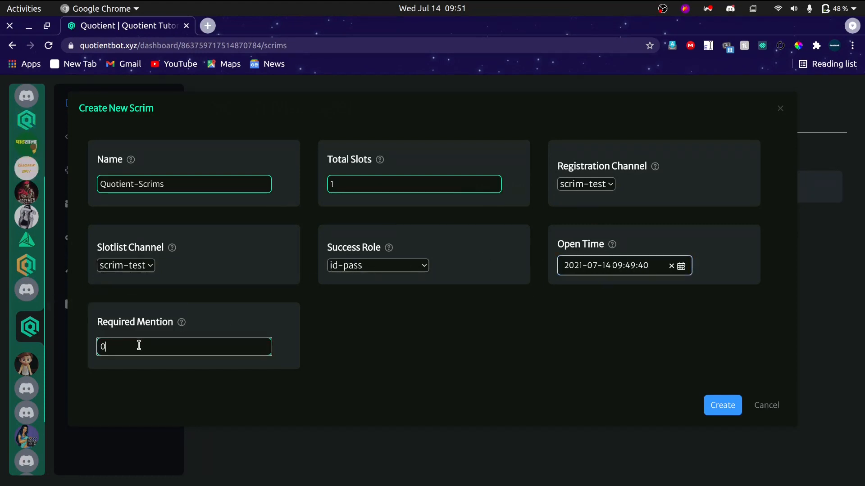
key(BackSpace)
text(1)
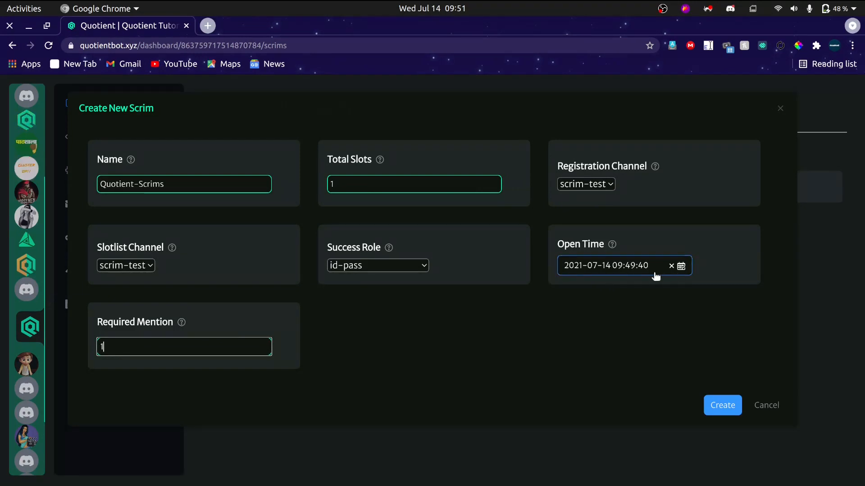
click(637, 266)
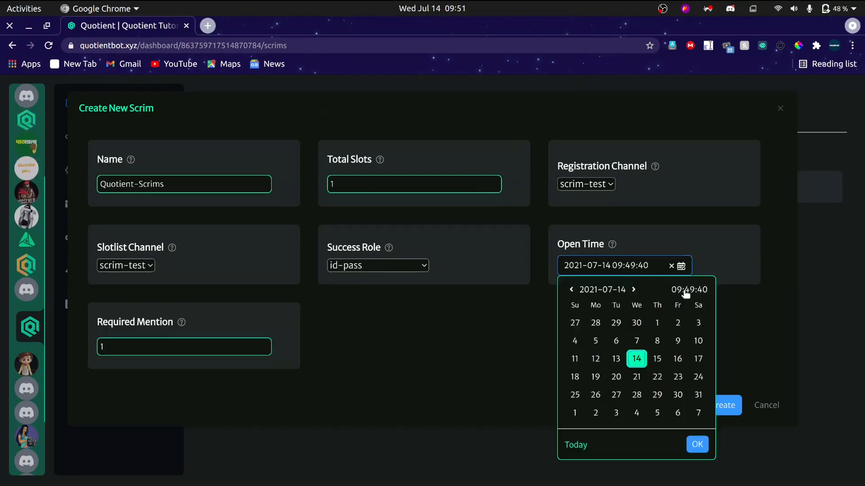
click(682, 291)
click(630, 356)
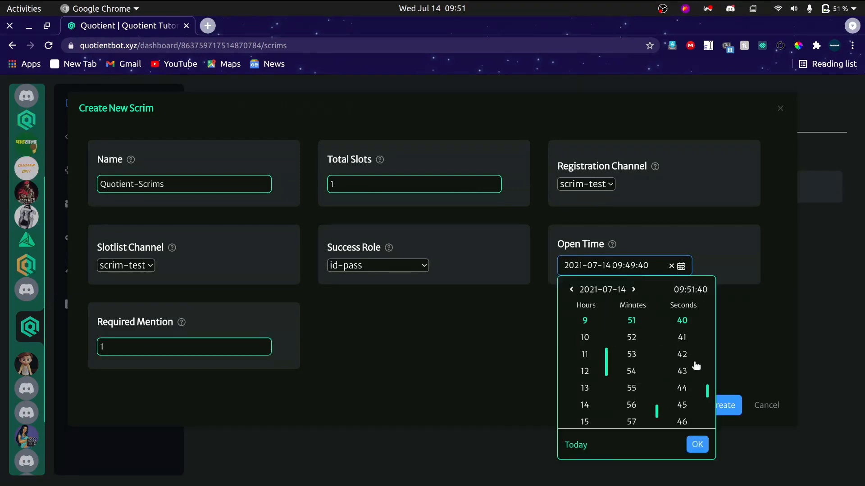
scroll(682, 365, down, 3)
click(682, 346)
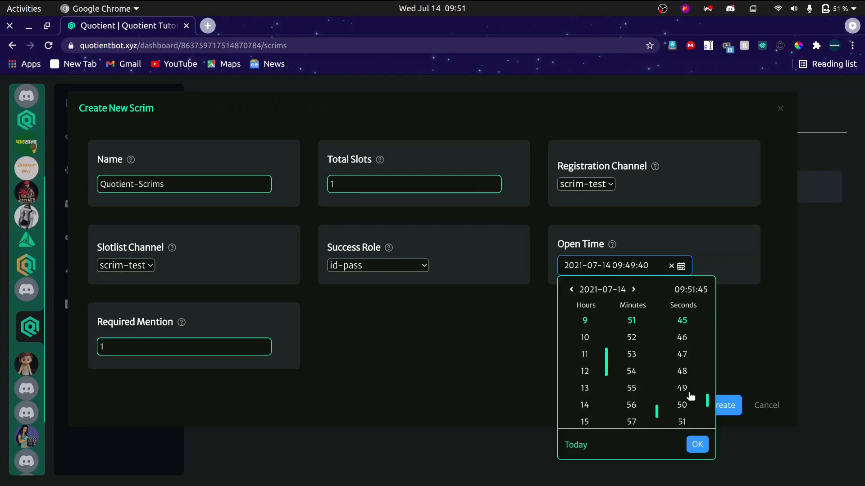
click(698, 444)
click(728, 409)
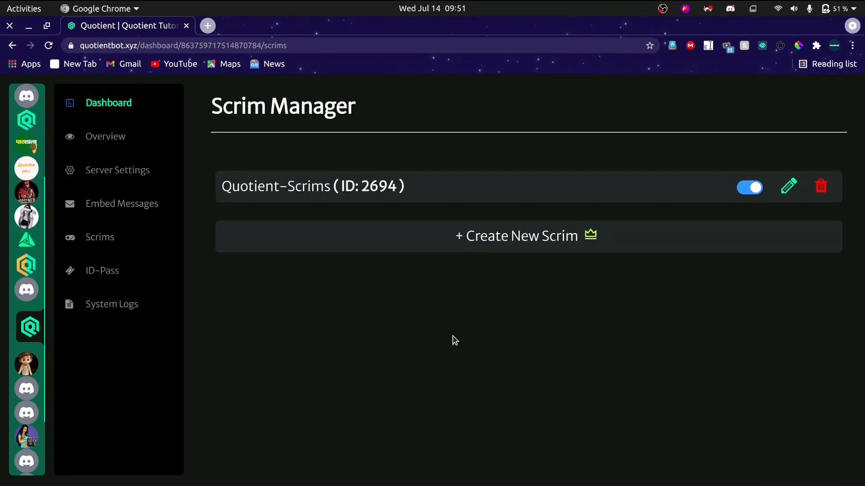
Switch to Discord and read the bot's registration log and scrims-mod explanation in the quotient-scrims-logs channel.
key(alt+Tab)
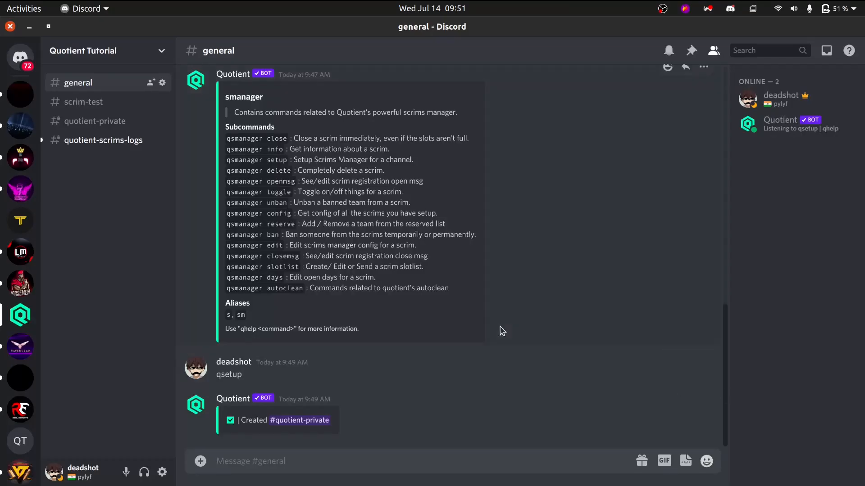
click(127, 140)
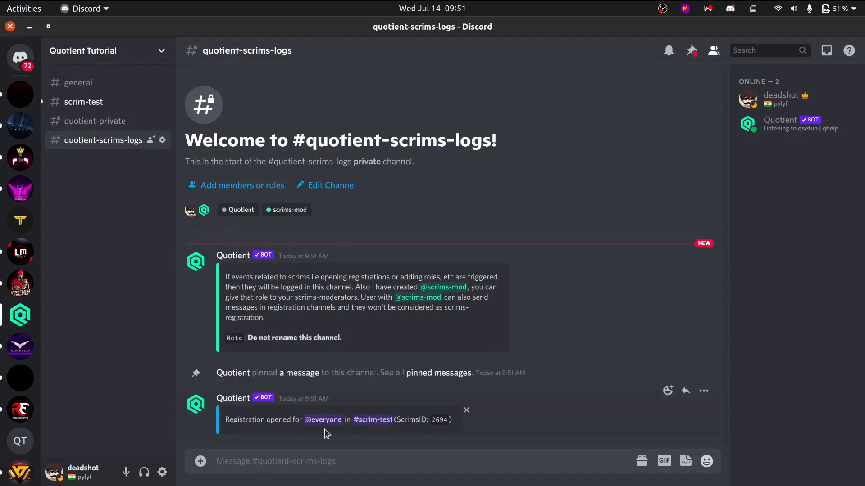
drag(251, 420, 475, 432)
click(474, 432)
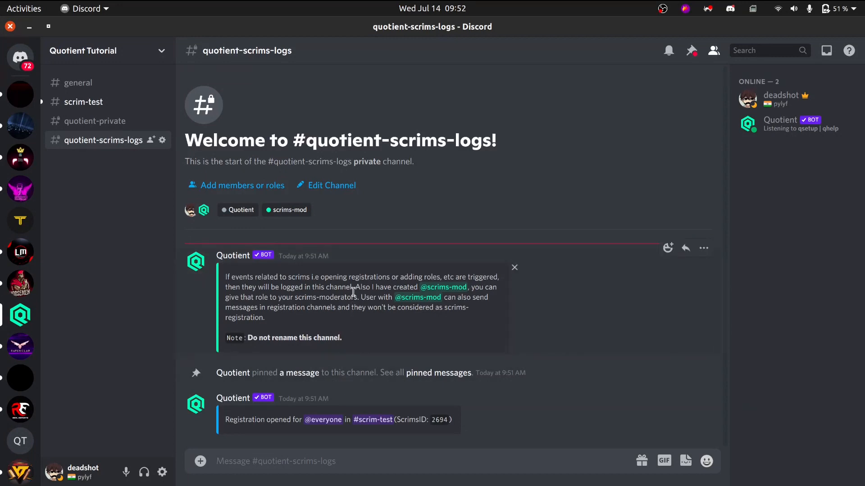
drag(356, 287, 441, 281)
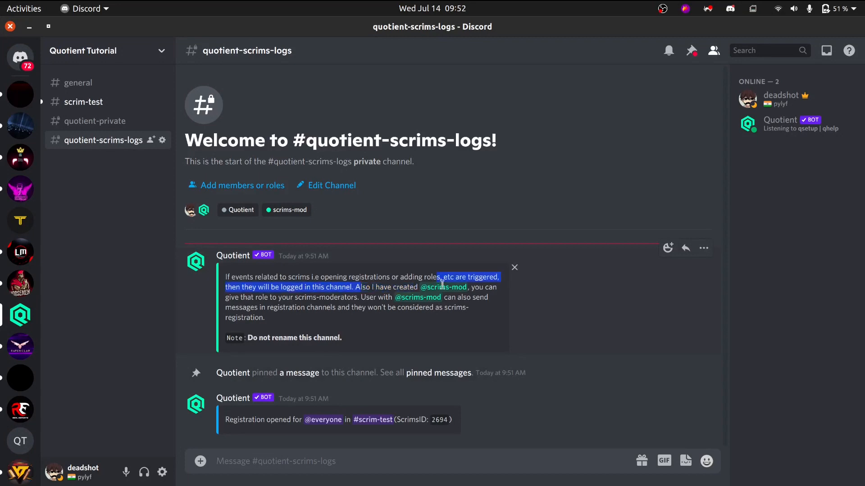
click(444, 287)
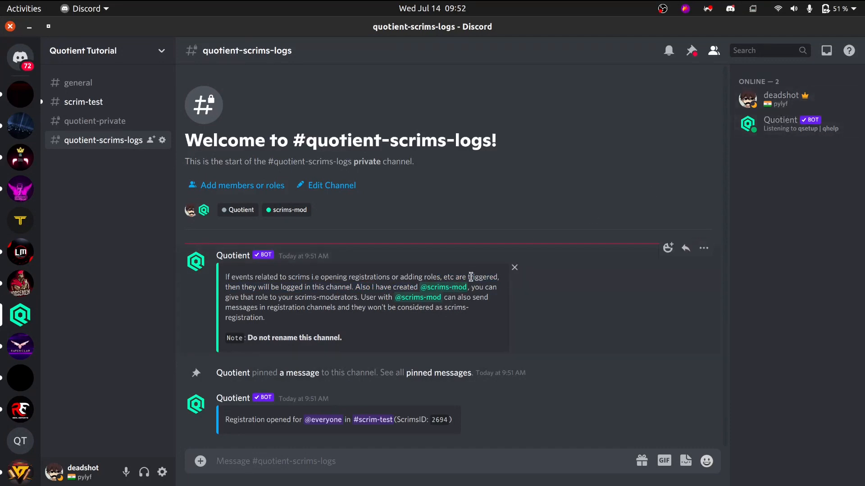
Assign the scrims-mod role to the server owner's account.
click(788, 98)
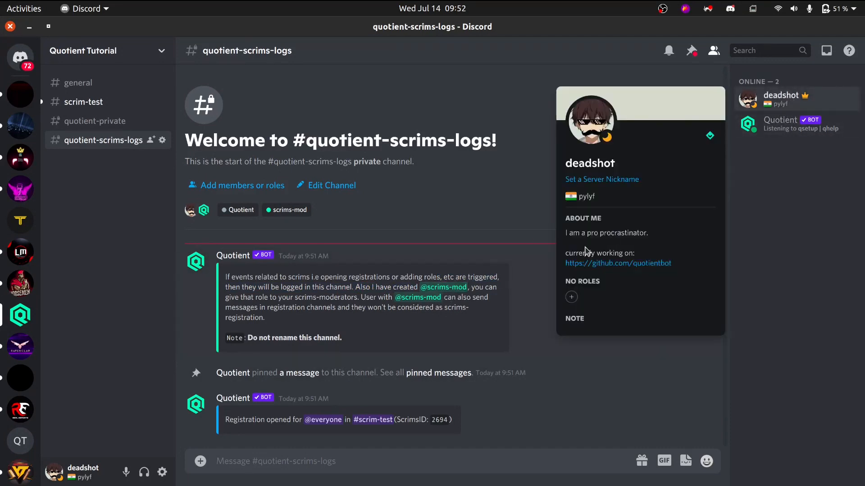
click(571, 298)
text(sc)
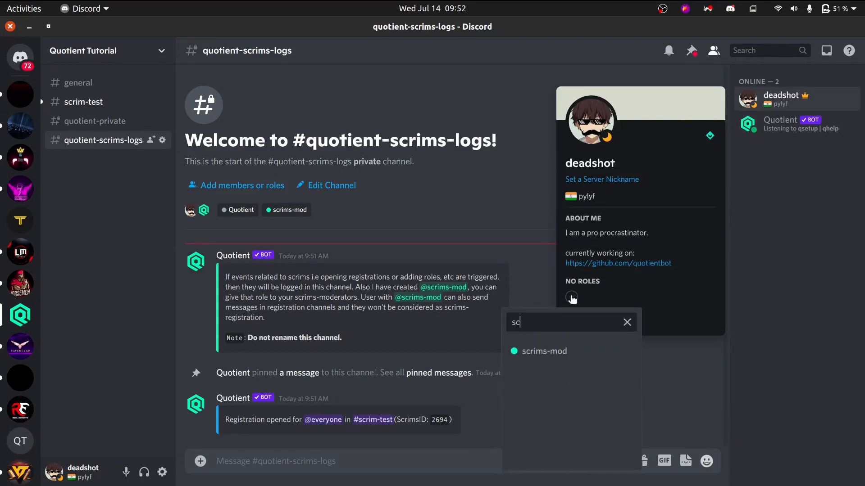
key(Return)
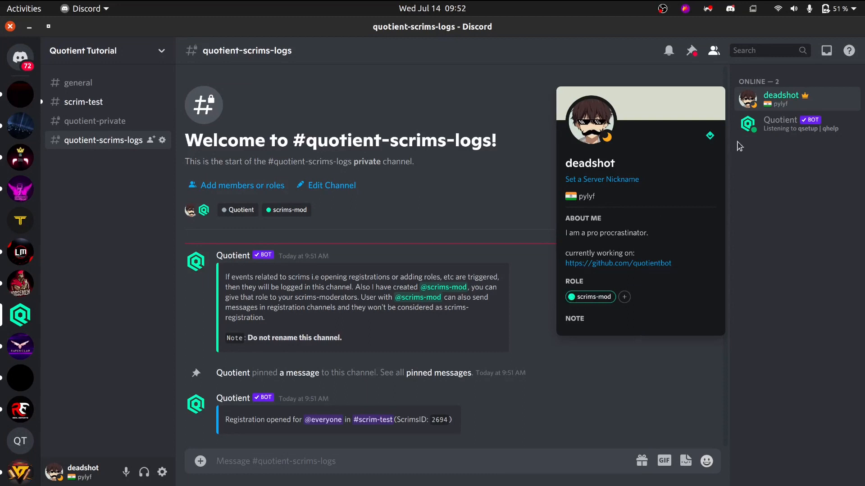
click(776, 96)
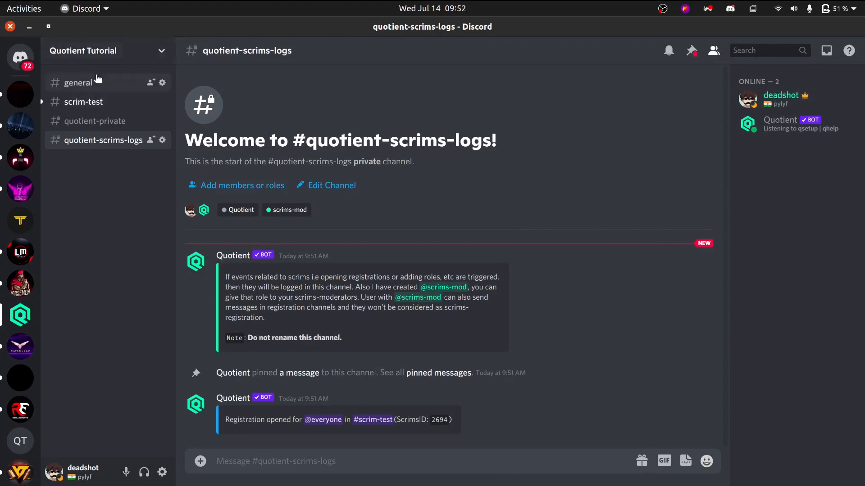
Review the smanager subcommands in the general channel and check the server owner's profile for its role.
click(96, 82)
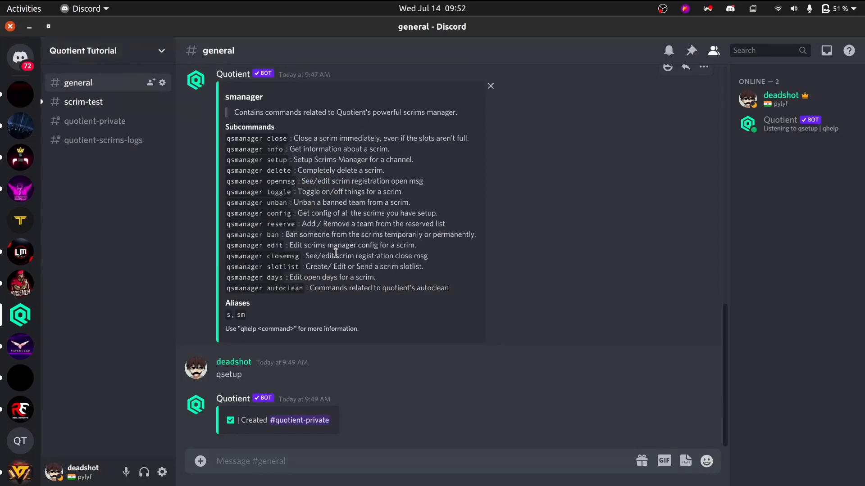
click(795, 95)
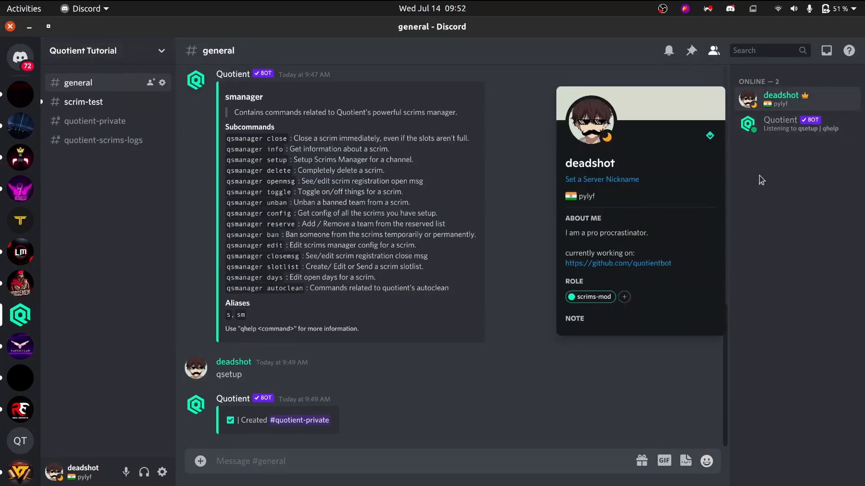
click(784, 108)
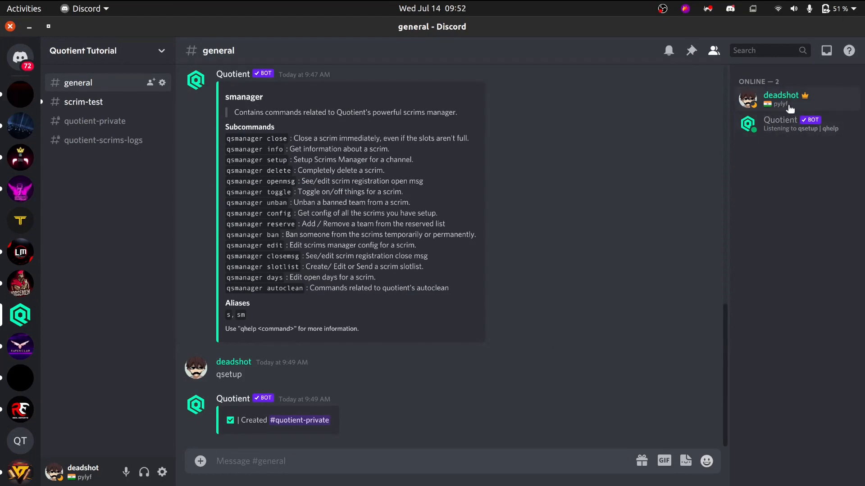
click(789, 108)
click(789, 107)
drag(295, 302, 230, 159)
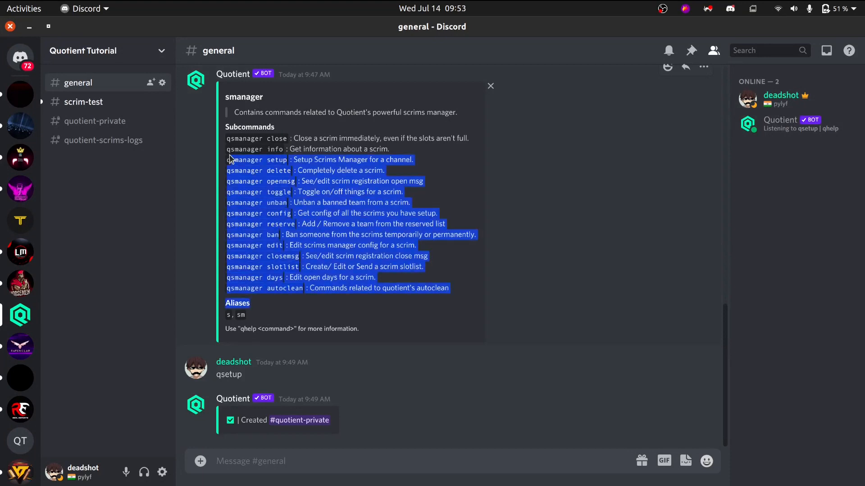
click(254, 230)
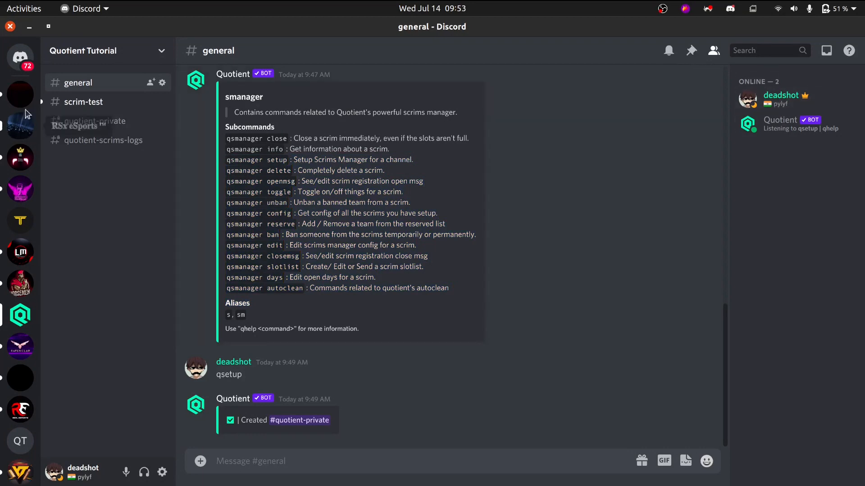
Post a registration message in scrim-test with the owner's username as team name and a mention of the owner on a second line.
click(66, 103)
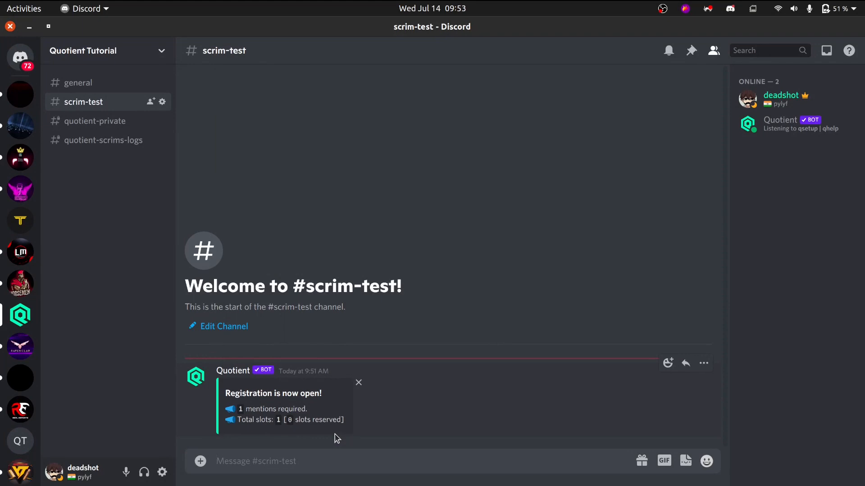
text(team dead)
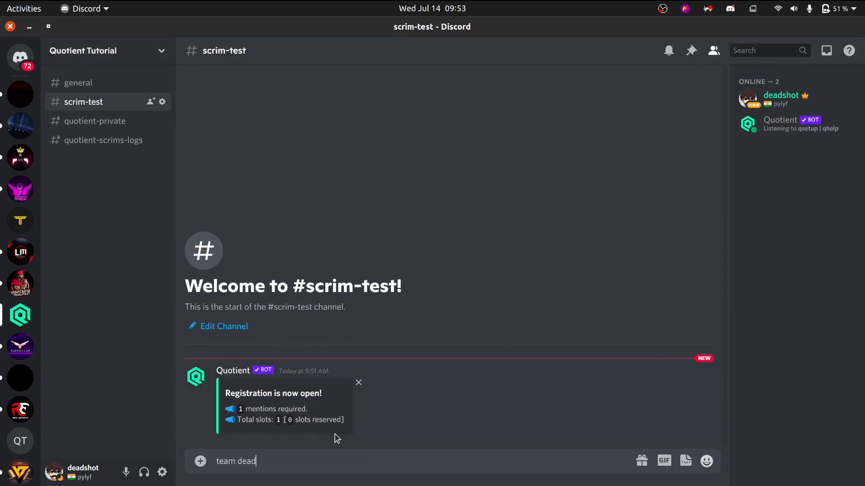
text(shot)
key(shift+Return)
text(@d)
key(Return)
key(Return)
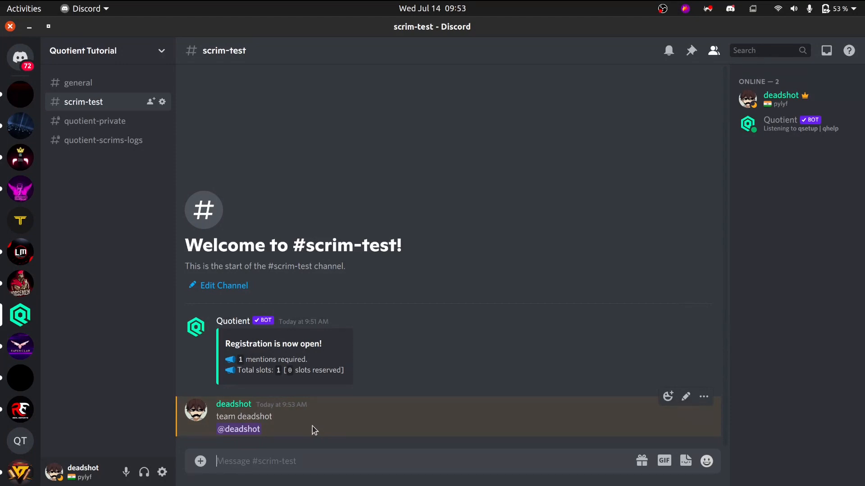
Remove the scrims-mod role from the server owner's account.
click(235, 405)
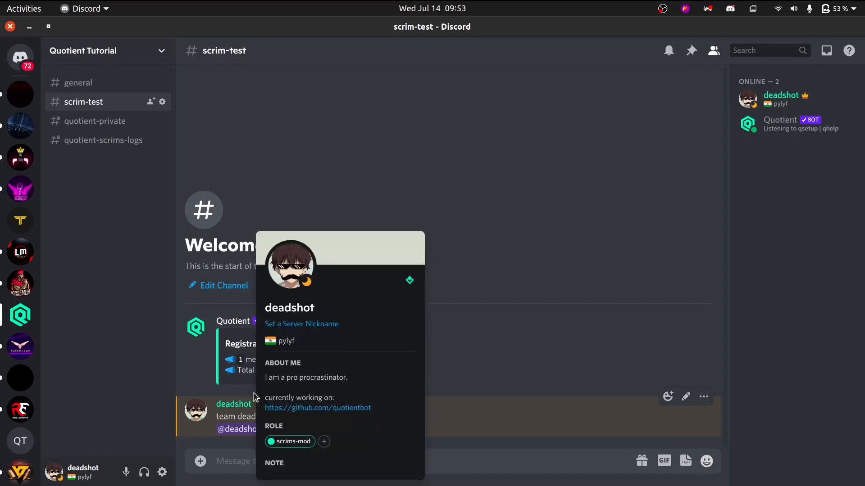
click(271, 442)
click(519, 369)
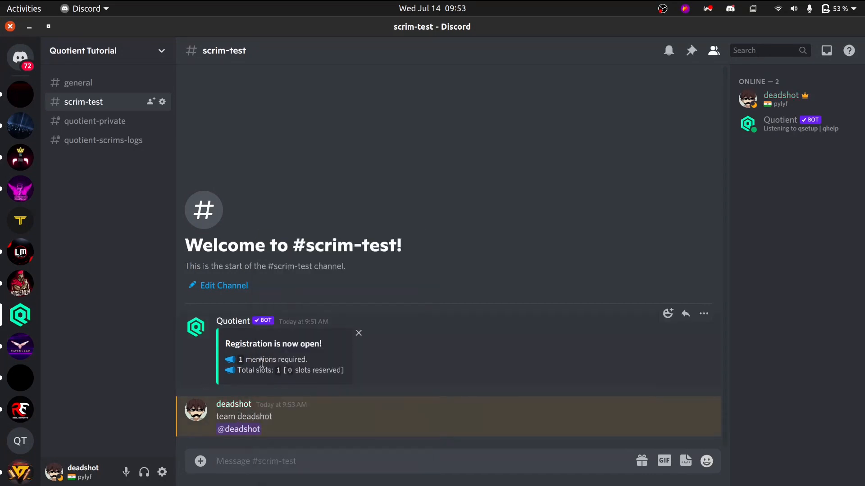
Review the required mentions and total slots in the bot's registration-open message.
drag(225, 345, 320, 343)
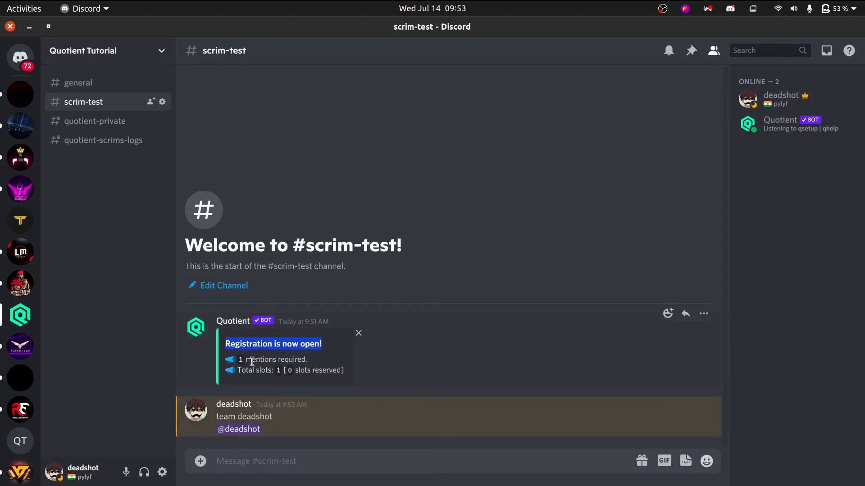
drag(246, 361, 309, 360)
drag(242, 370, 264, 372)
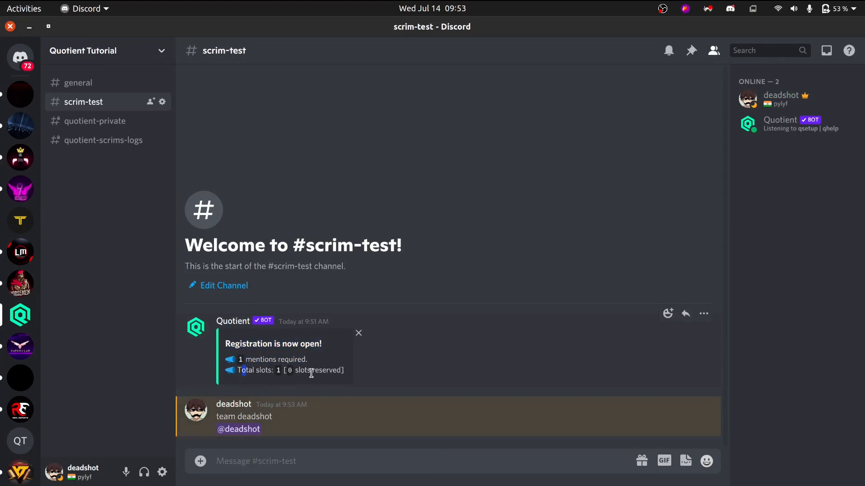
Send the team registration in scrim-test again, with the team name followed by a mention of the owner on a new line.
text(Team)
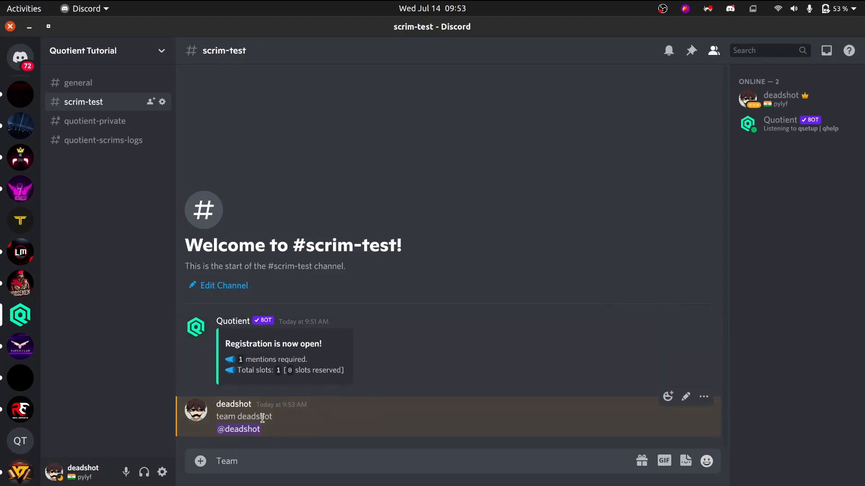
text(de)
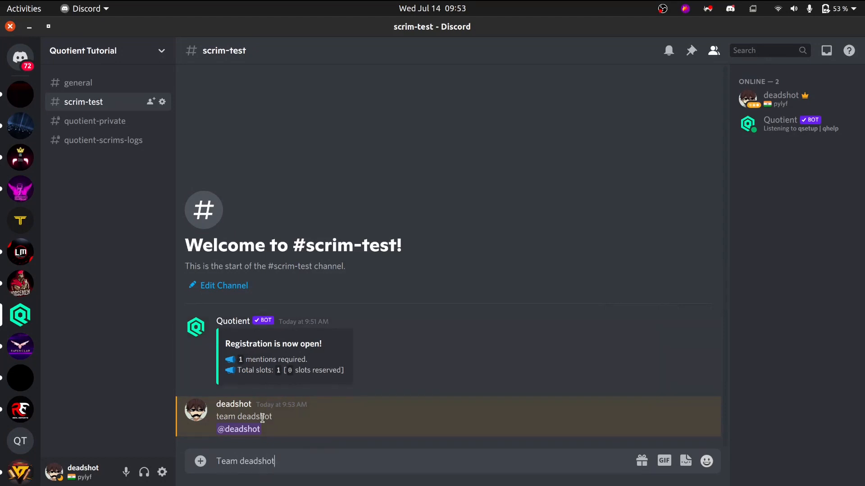
text(adshot)
key(shift+Return)
text(@de)
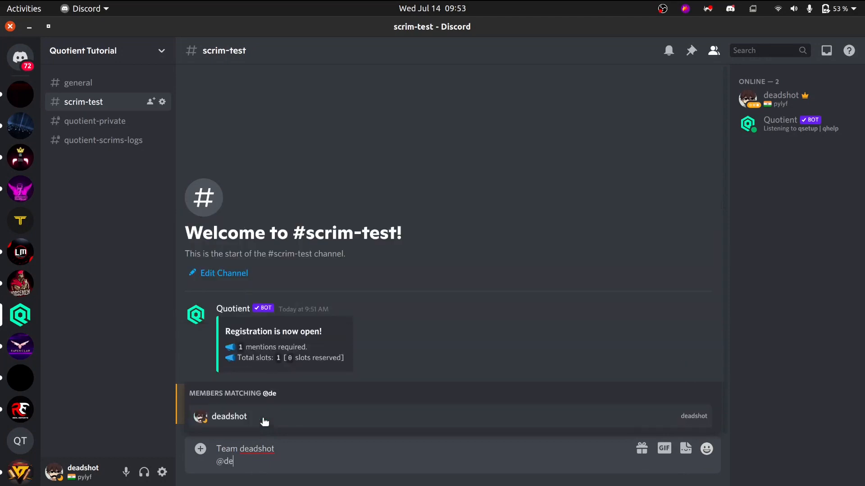
click(265, 420)
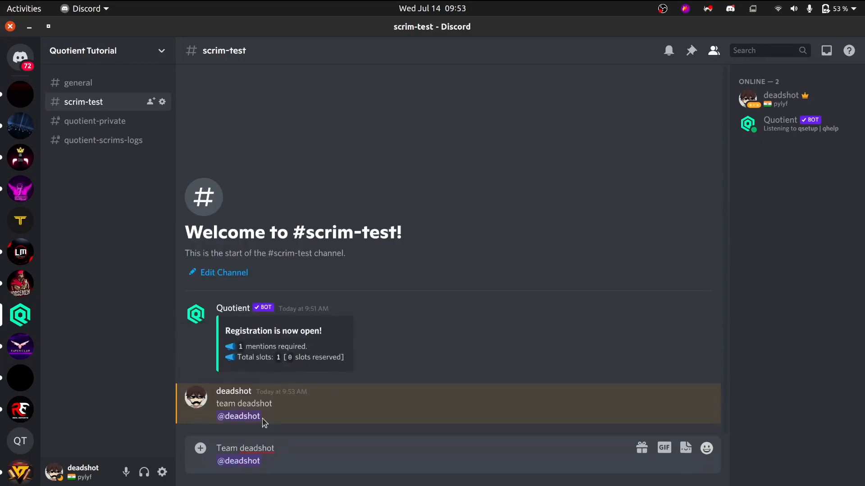
key(Return)
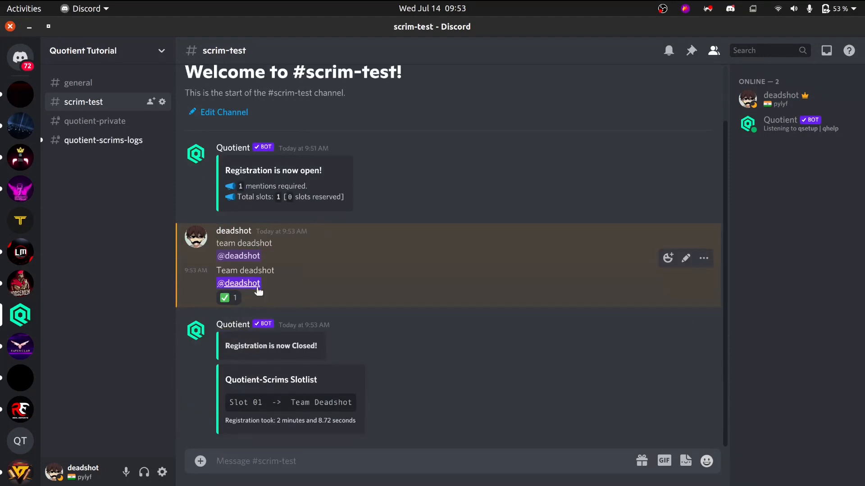
Examine the bot's registration-closed message and the Quotient-Scrims slotlist in scrim-test.
drag(239, 346, 324, 347)
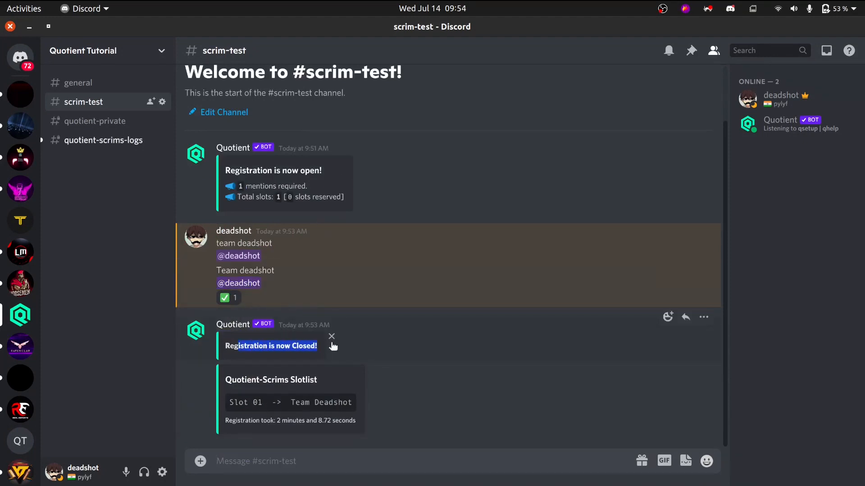
click(322, 355)
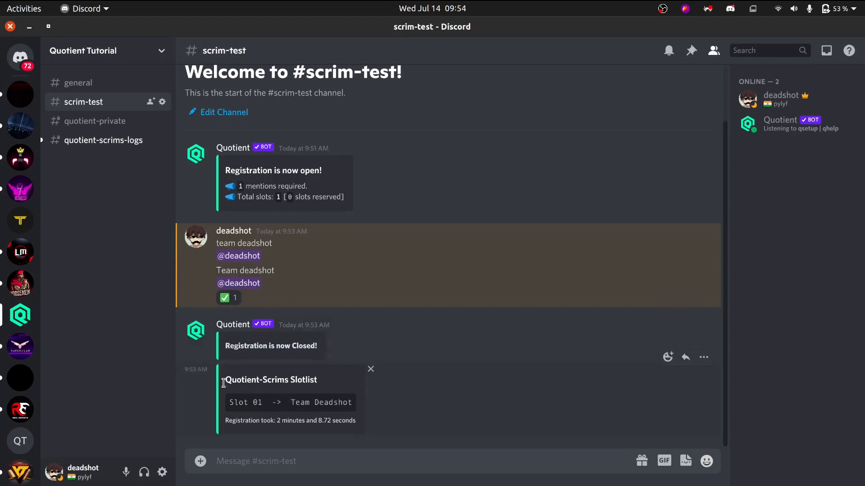
drag(215, 379, 335, 411)
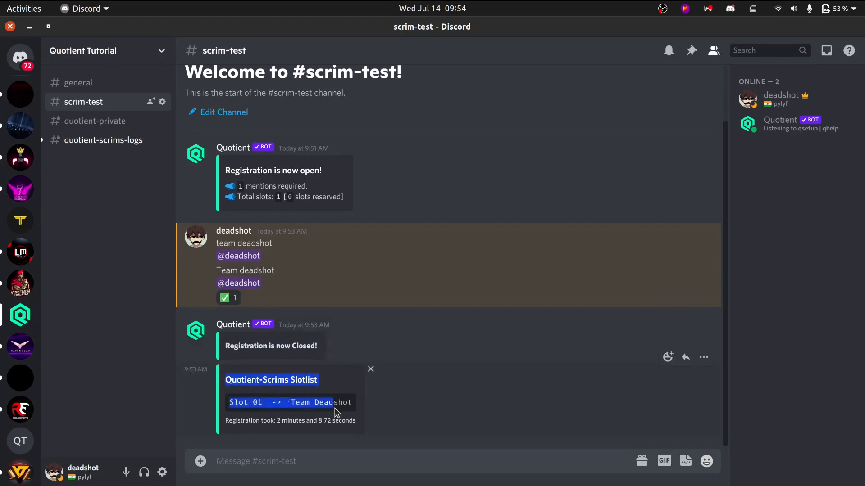
Read the registration duration below the team entry in the scrim-test slotlist.
click(335, 411)
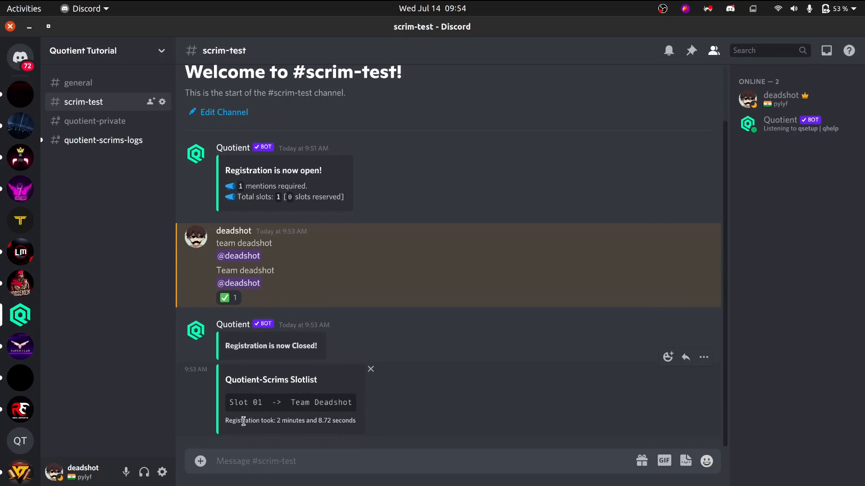
drag(290, 421, 344, 420)
click(343, 421)
Review the registration-opened and accepted entries in quotient-scrims-logs and follow the link to the accepted registration message.
click(122, 143)
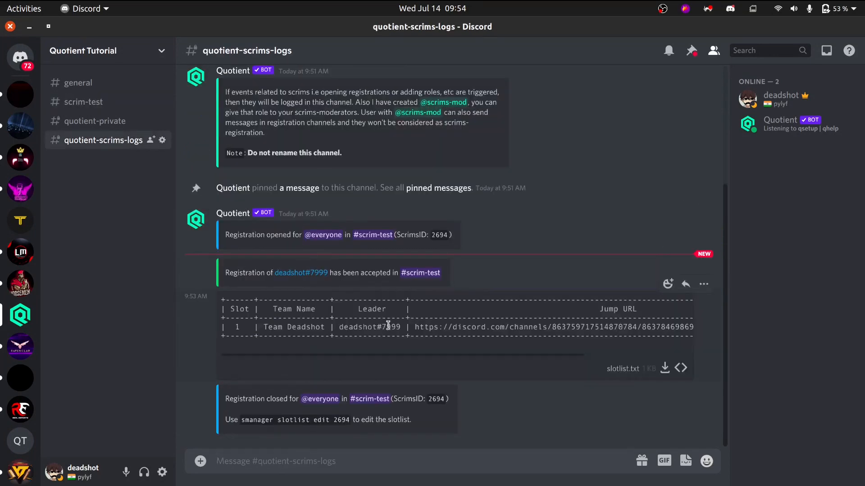
drag(252, 235, 399, 231)
click(412, 238)
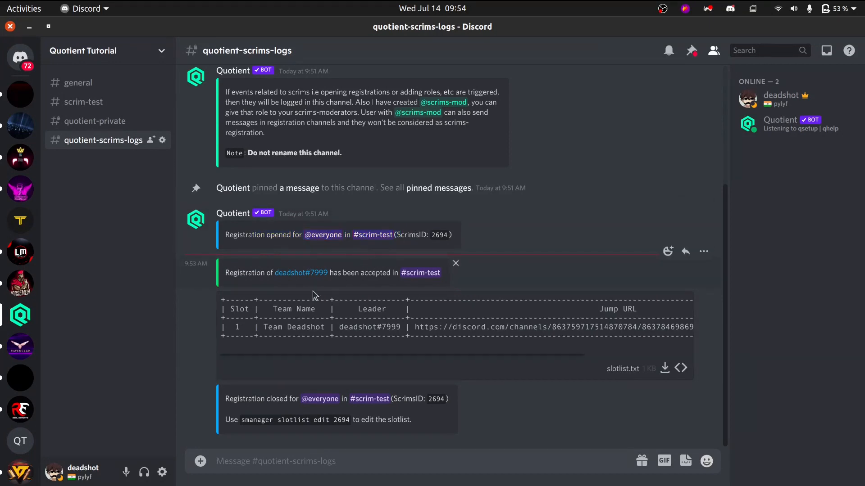
drag(248, 273, 361, 273)
click(374, 273)
click(296, 275)
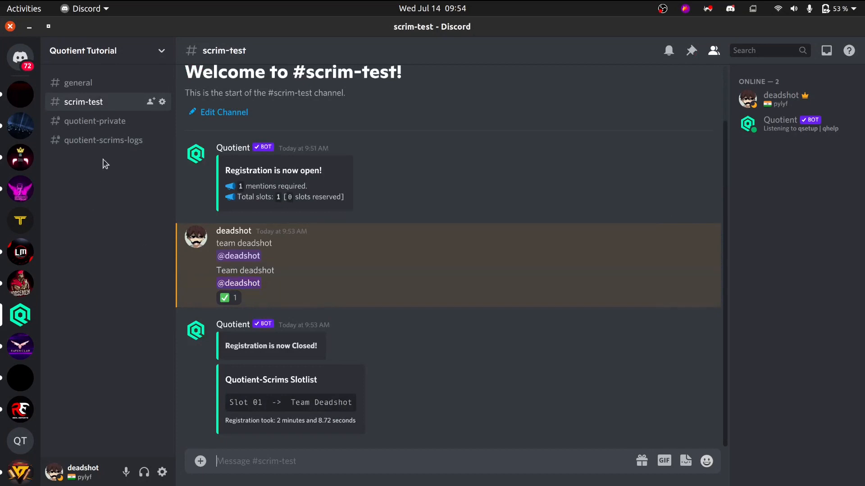
Return to quotient-scrims-logs and examine the slot, team name and leader columns in the slotlist.txt preview.
click(106, 140)
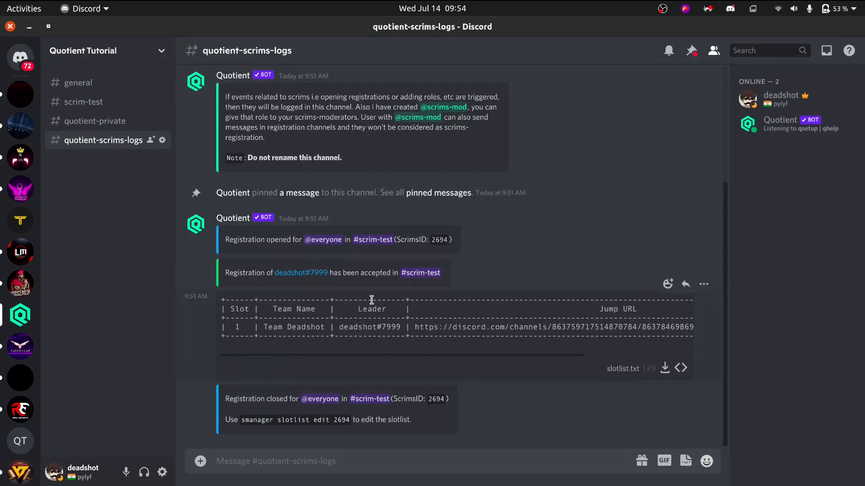
drag(244, 333, 316, 326)
click(234, 331)
click(318, 325)
drag(398, 325, 363, 325)
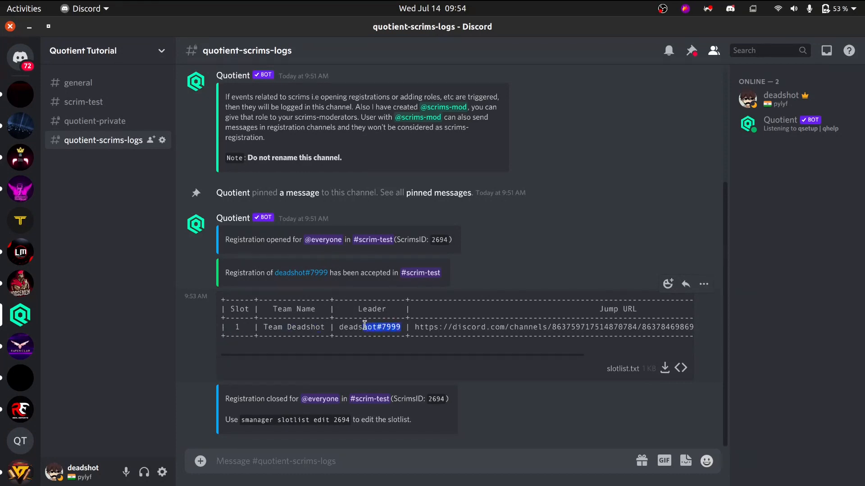
click(475, 358)
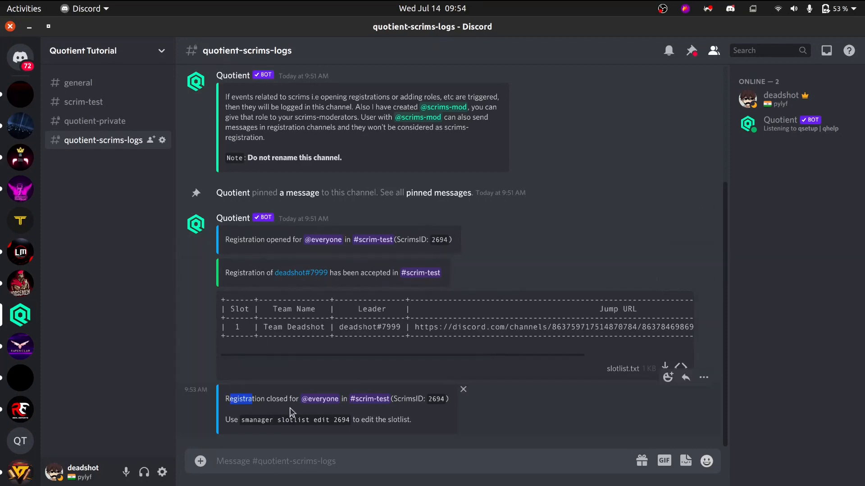
Read the registration-closed log entry and its slotlist edit command, and return to the scrim-test channel.
triple_click(229, 396)
click(336, 399)
drag(347, 421, 278, 422)
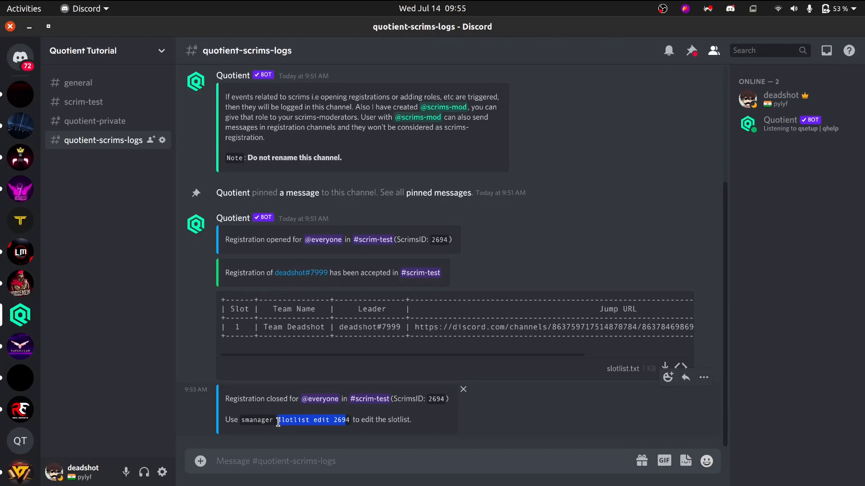
click(302, 422)
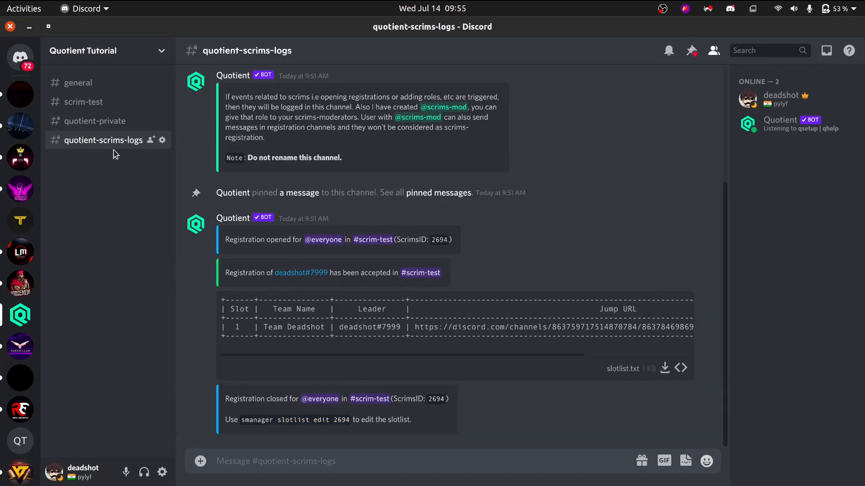
click(85, 101)
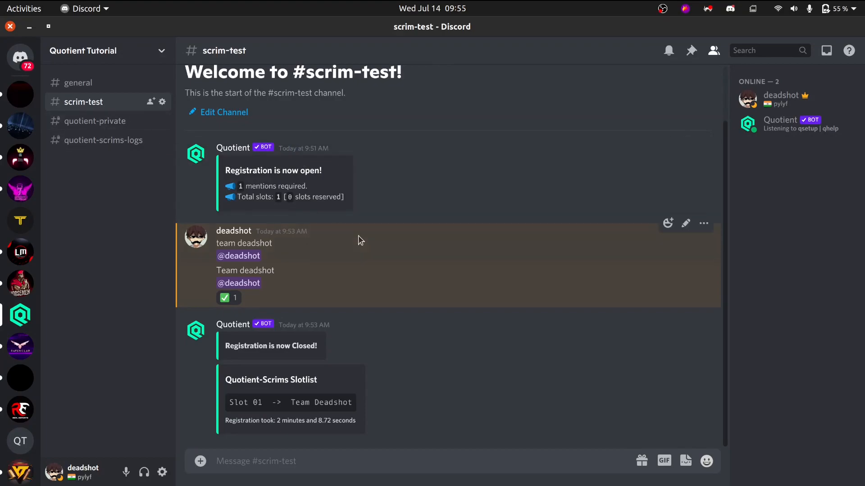
Switch to the Scrim Manager in Chrome and view the form for a new scrim, closing it without creating one.
key(alt+Tab)
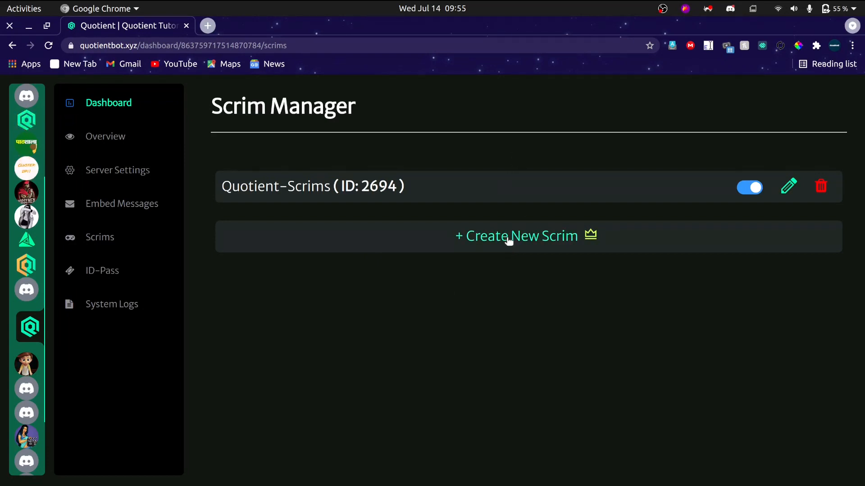
click(508, 240)
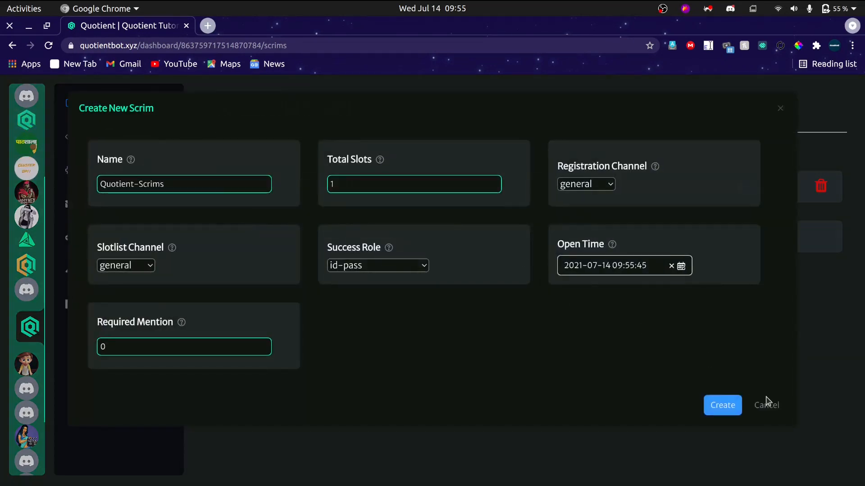
click(769, 407)
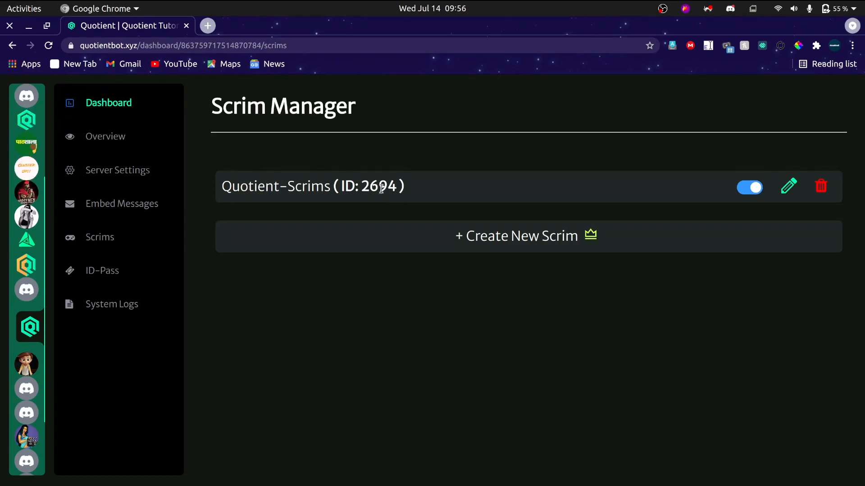
Turn off the Quotient-Scrims scrim in the Scrim Manager.
drag(334, 186, 378, 186)
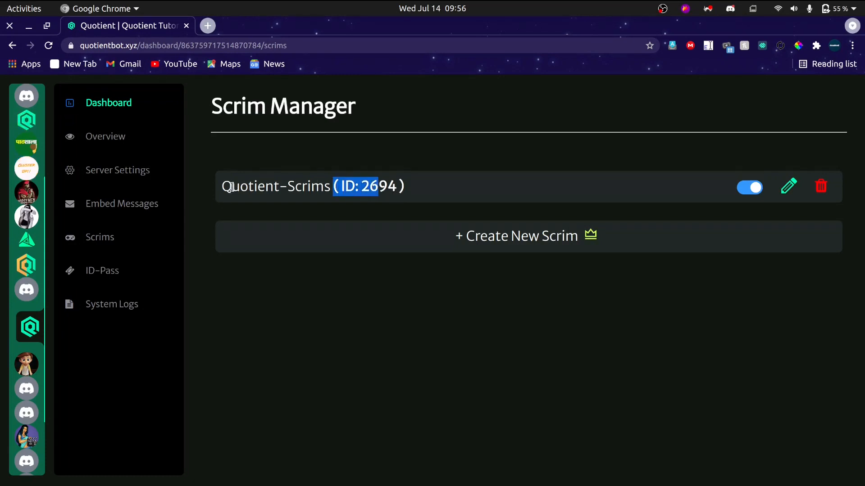
drag(231, 187, 314, 188)
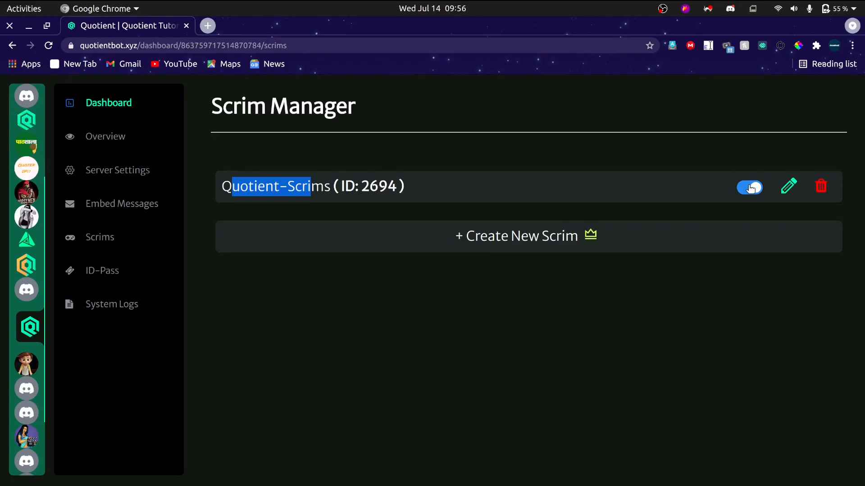
click(751, 188)
Check the registration-open message in Discord's scrim-test channel and return to the Scrim Manager in Chrome.
key(alt+Tab)
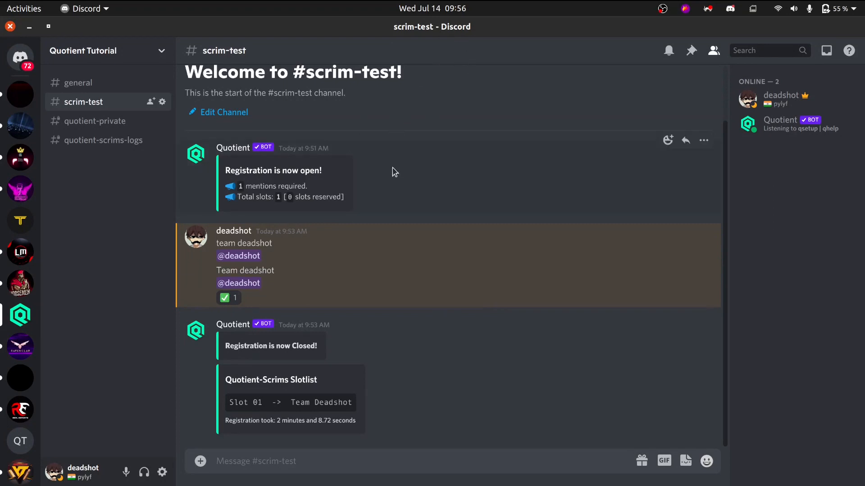
drag(394, 170, 393, 221)
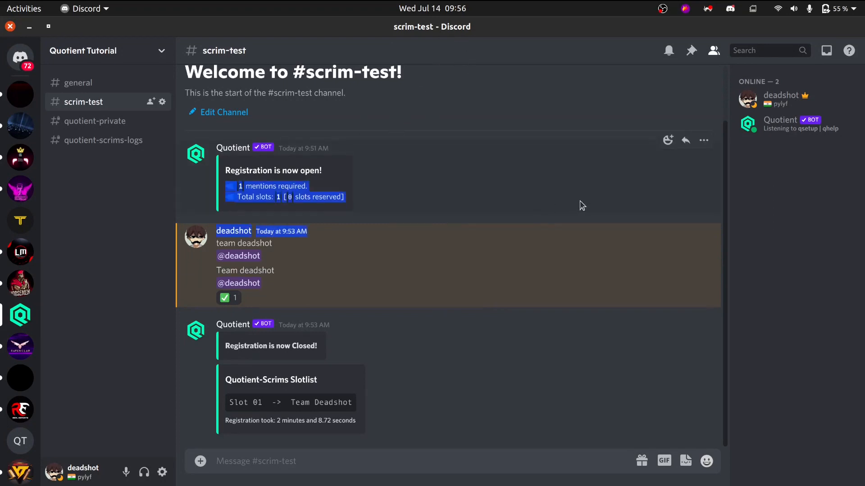
key(alt+Tab)
key(alt+Tab)
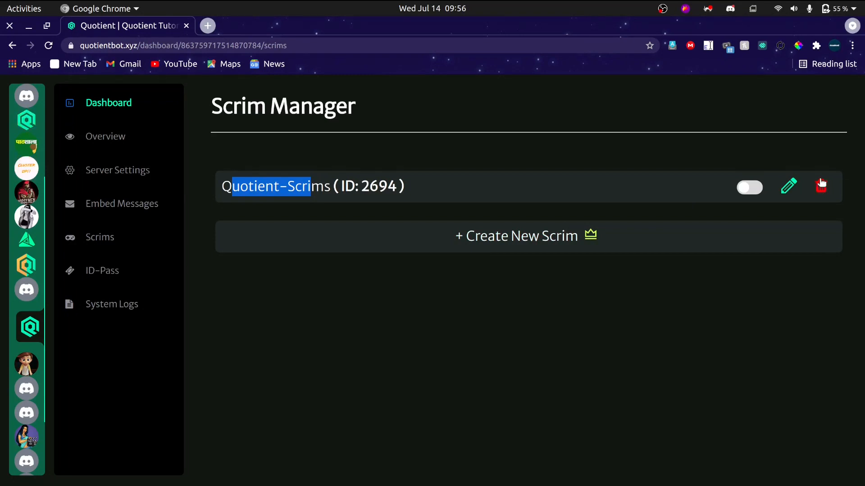
Review the deletion confirmation for the Quotient-Scrims scrim, cancel it, and glance at scrim-test in Discord before returning to Chrome.
click(821, 188)
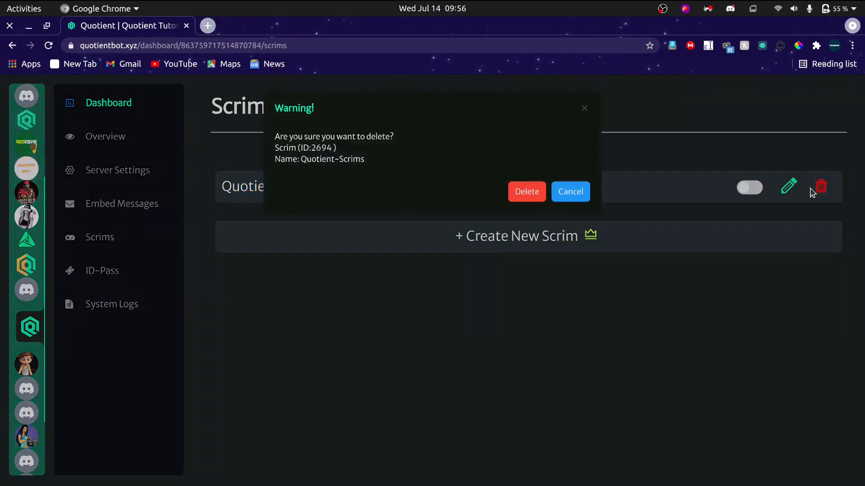
drag(294, 136, 360, 159)
click(567, 194)
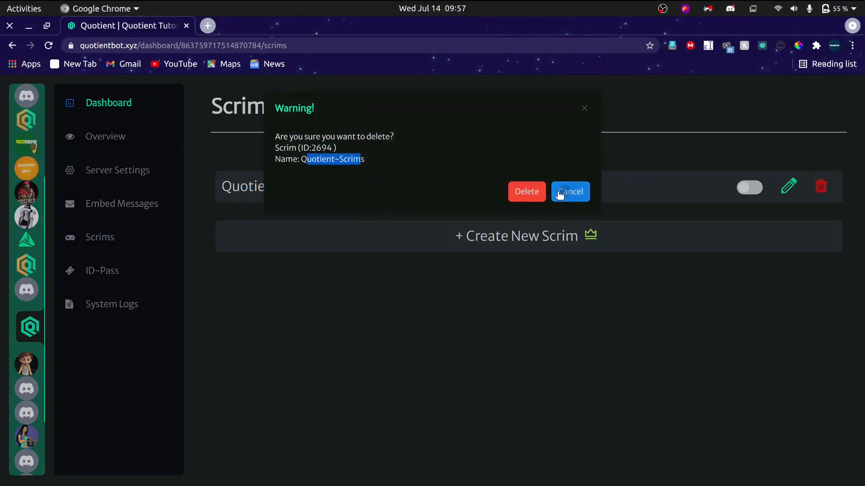
key(alt+Tab)
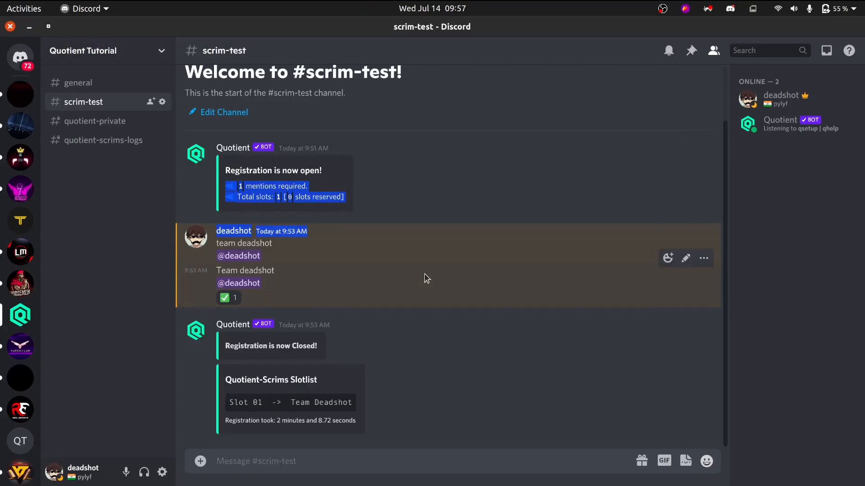
key(alt+Tab)
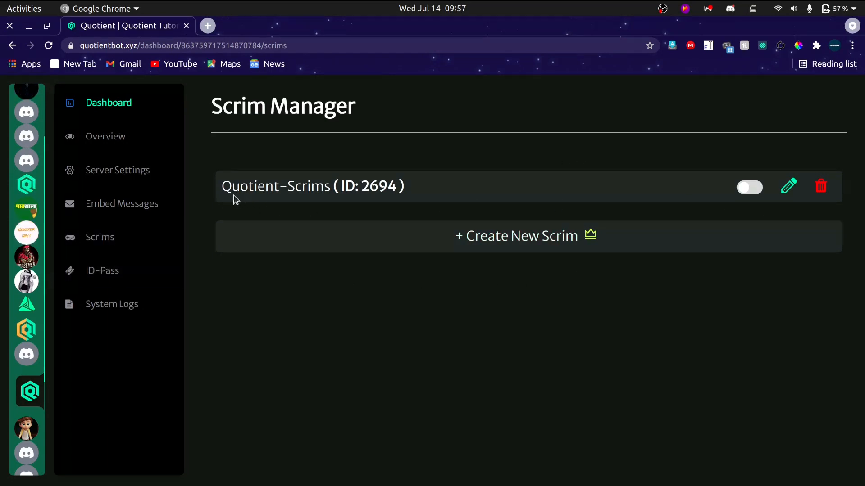
Open the Quotient-Scrims scrim for editing and review its settings, including Total Slots, Start Slotlist From and the channel options.
drag(237, 198, 678, 208)
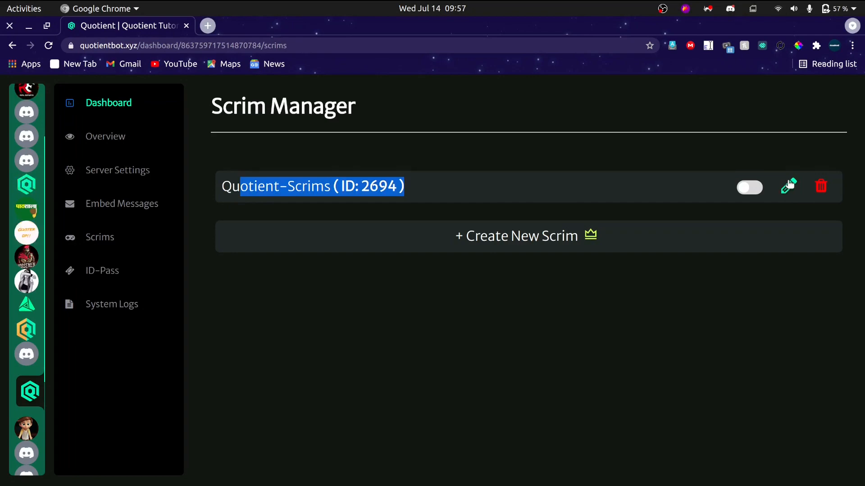
click(789, 186)
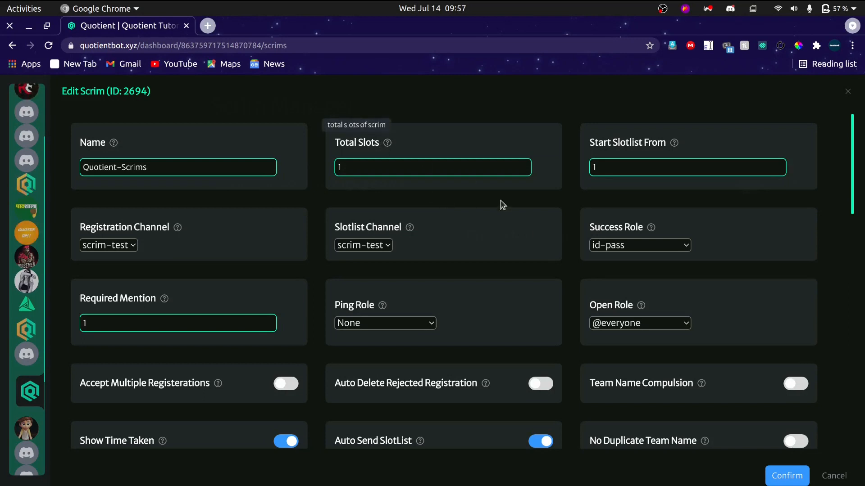
mouse_move(388, 144)
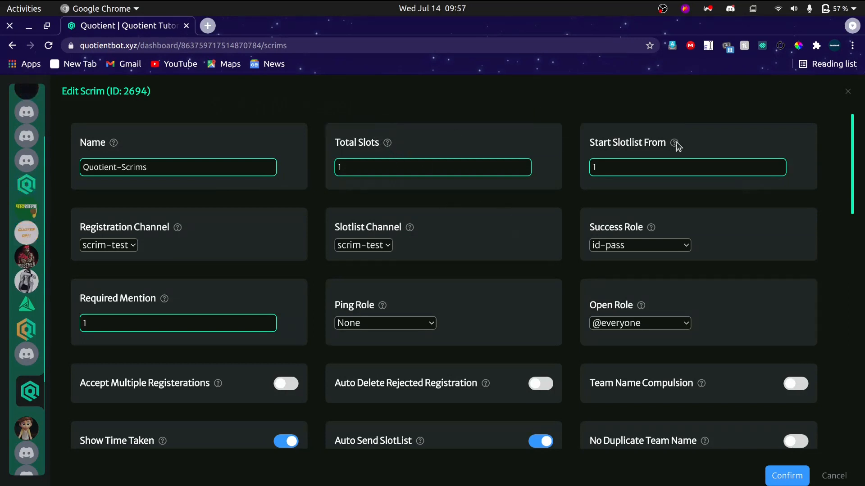
mouse_move(675, 146)
mouse_move(411, 230)
mouse_move(177, 229)
scroll(531, 236, down, 3)
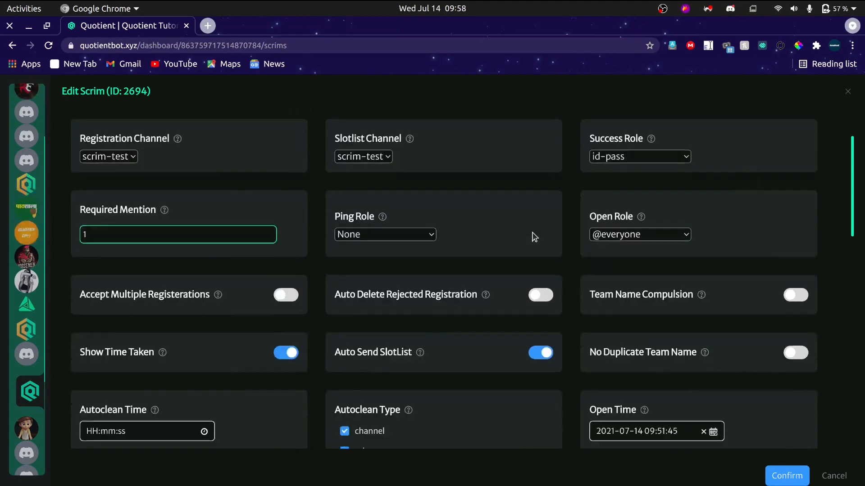
scroll(534, 238, up, 2)
scroll(534, 237, up, 1)
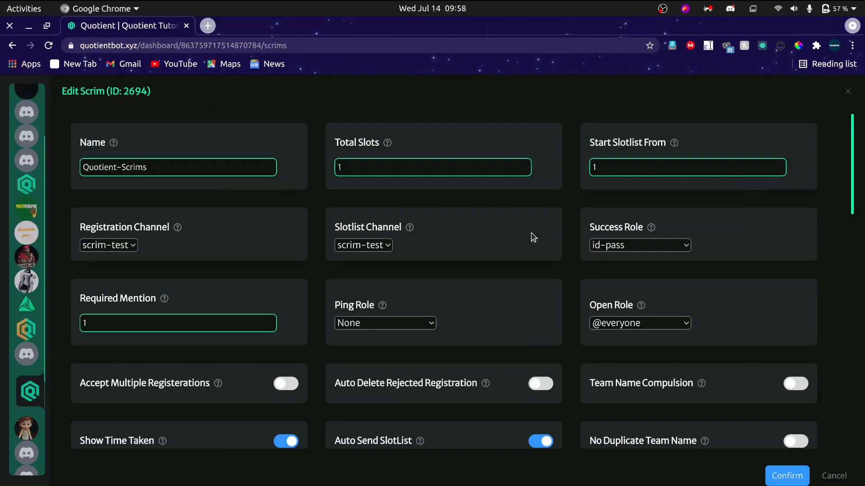
Change the scrim's name to My T3 Scrims.
click(220, 170)
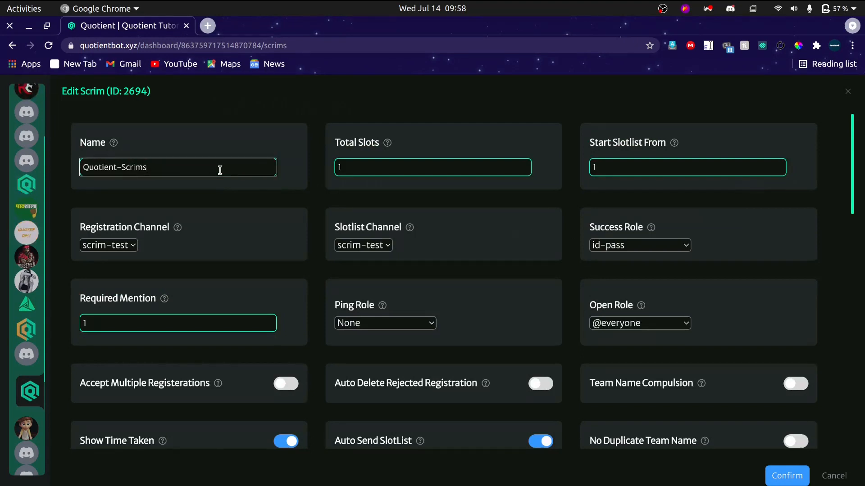
key(ctrl+a)
key(BackSpace)
text(My T3 S)
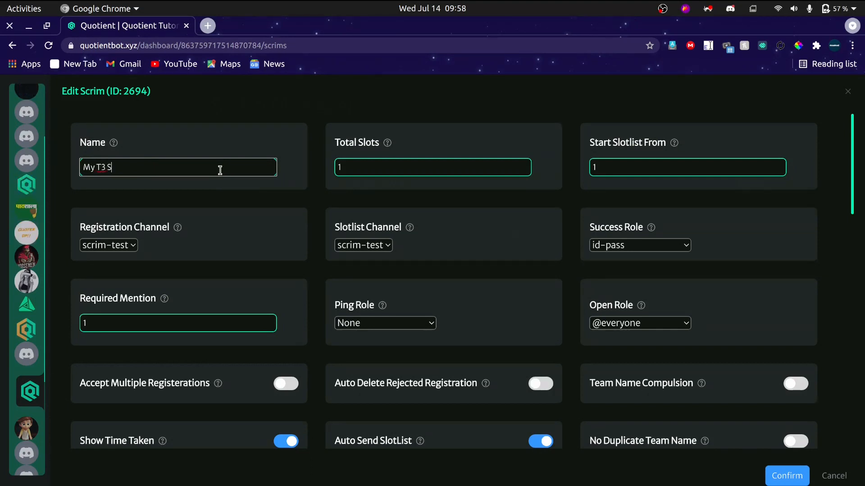
text(crims)
Set the scrim's total slots to 2.
click(368, 170)
key(BackSpace)
text(2)
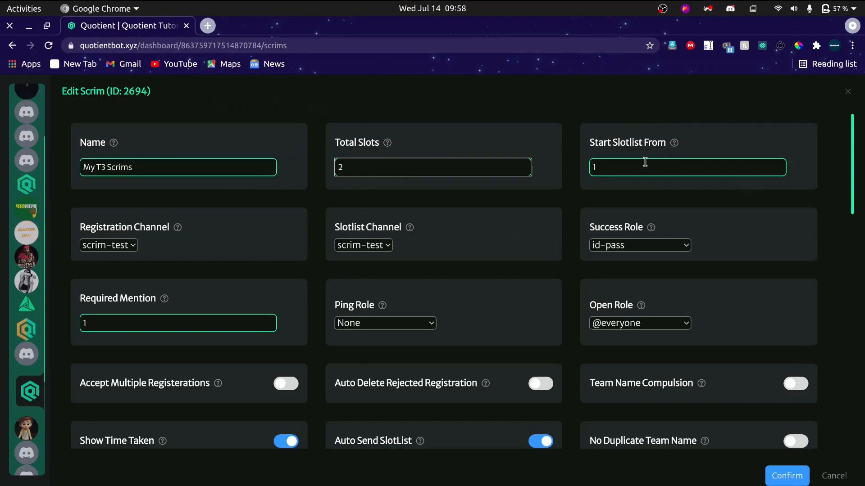
Compare the slot number in Discord's scrim-test slotlist with the scrim's slot settings in Chrome.
key(alt+Tab)
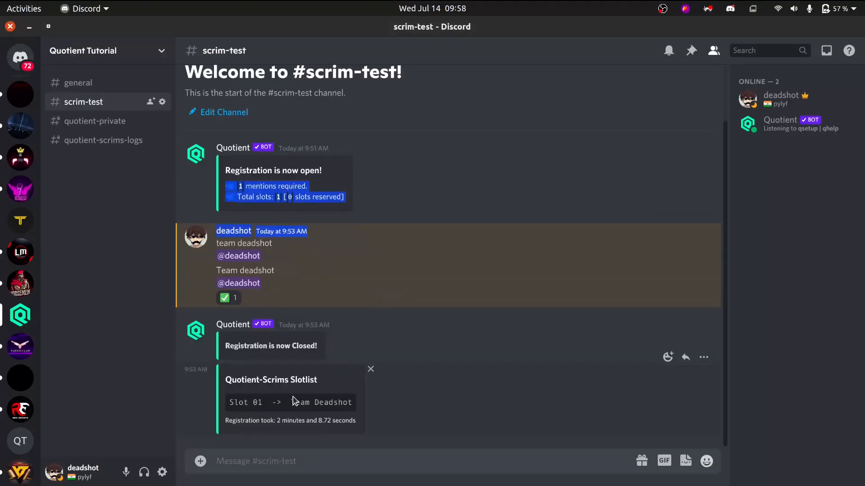
click(259, 406)
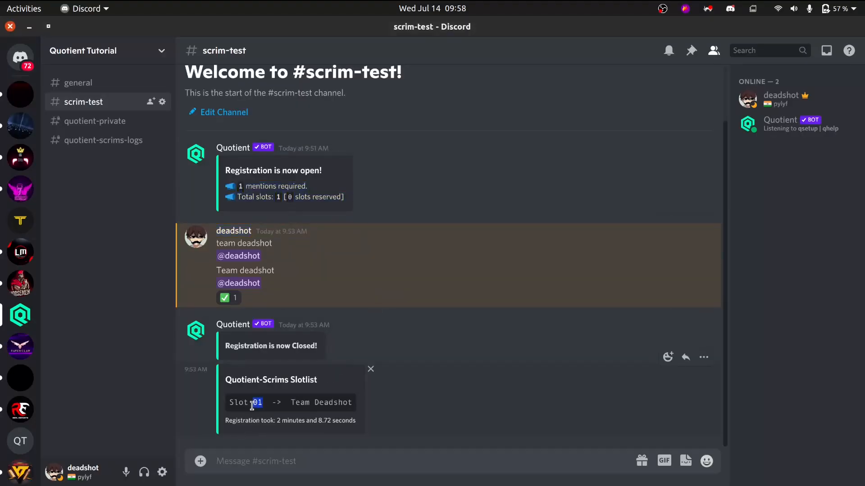
key(alt+Tab)
key(alt+Tab)
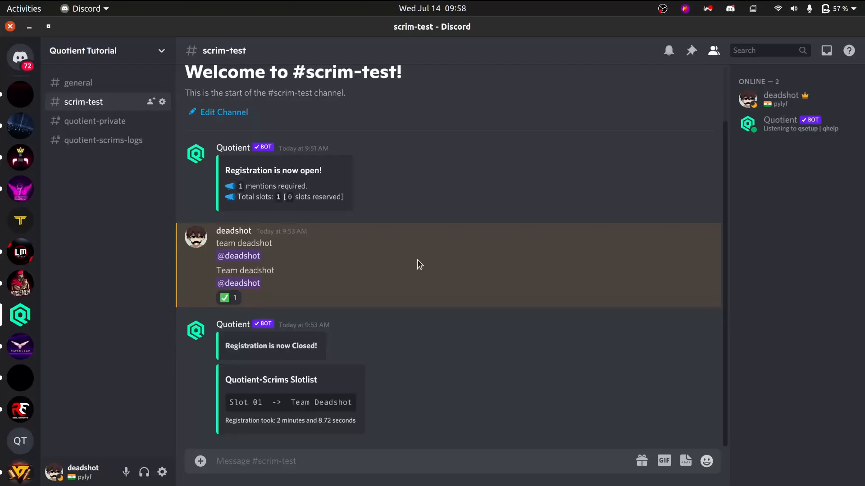
key(alt+Tab)
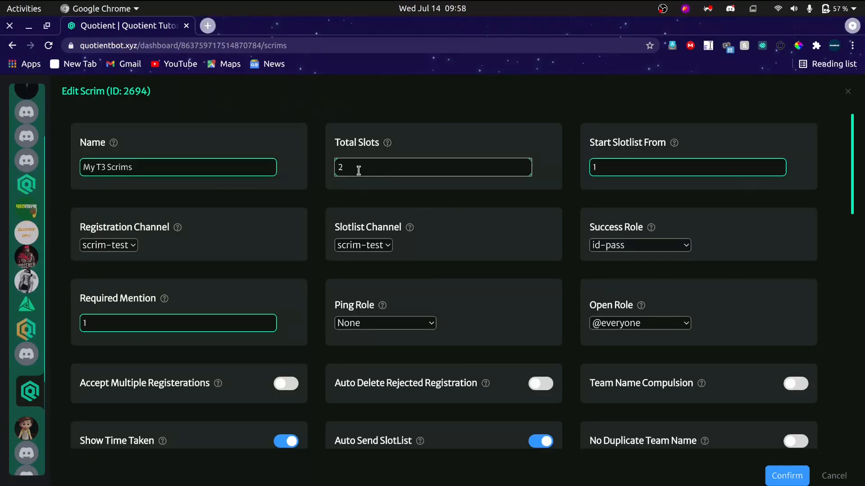
key(alt+Tab)
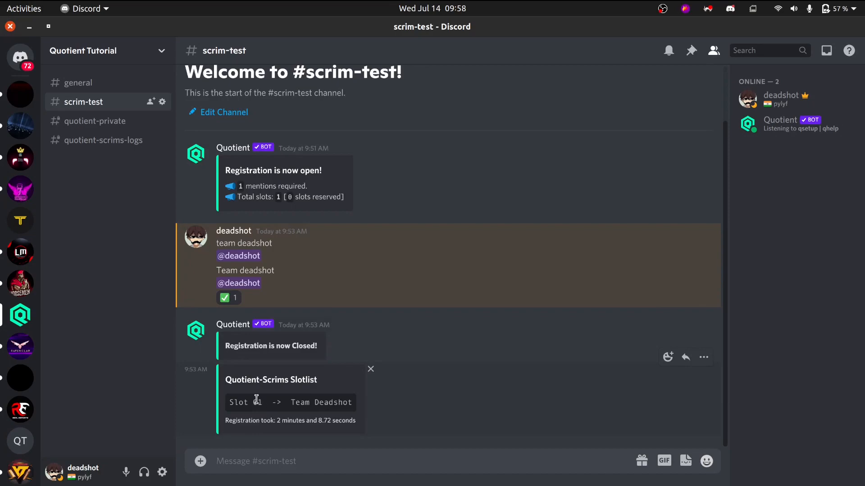
Compare the Quotient-Scrims Slotlist entry in Discord's scrim-test channel with the scrim's slotlist start, channel and success role settings in Chrome.
key(alt+Tab)
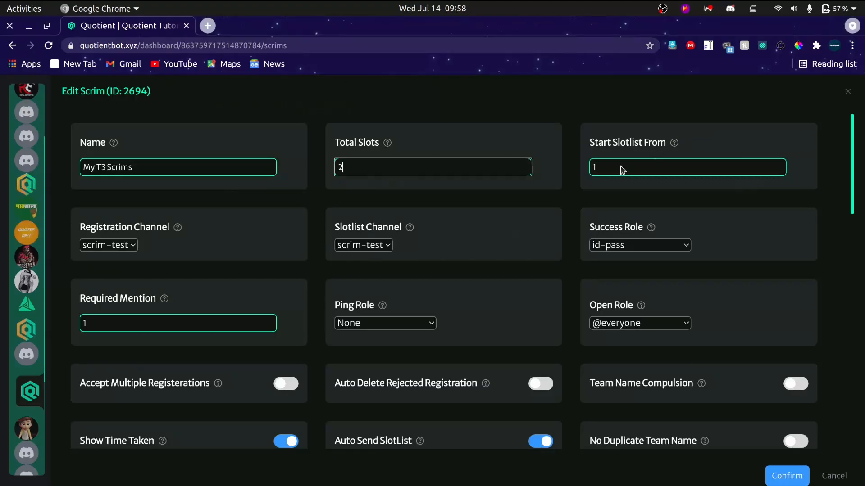
key(alt+Tab)
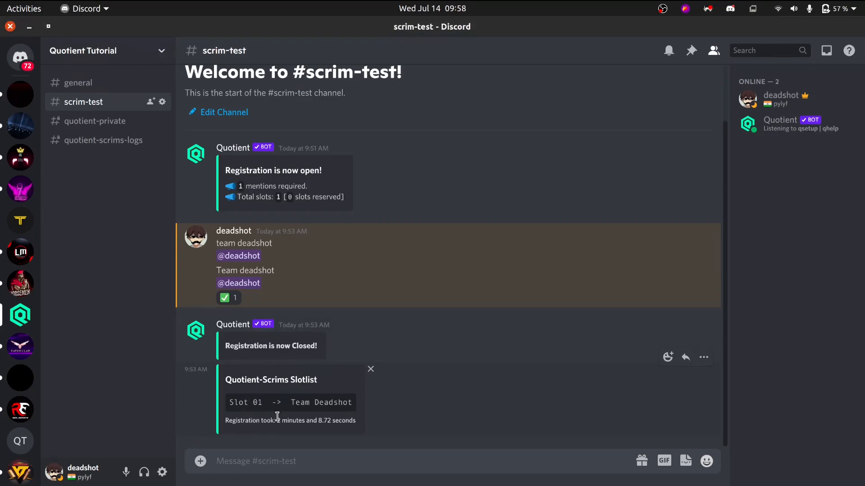
key(alt+Tab)
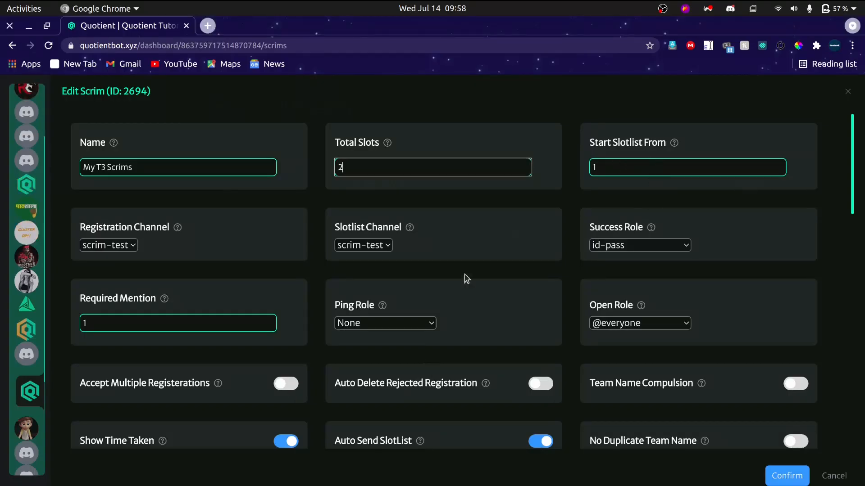
key(alt+Tab)
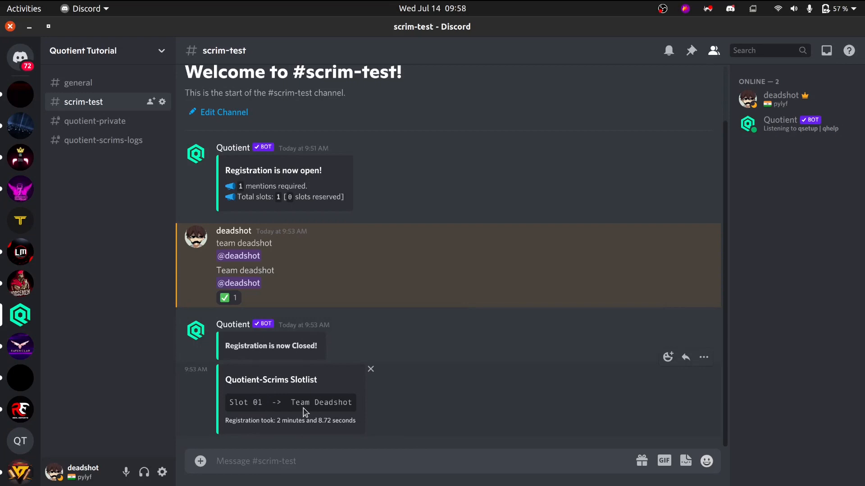
drag(236, 402, 398, 401)
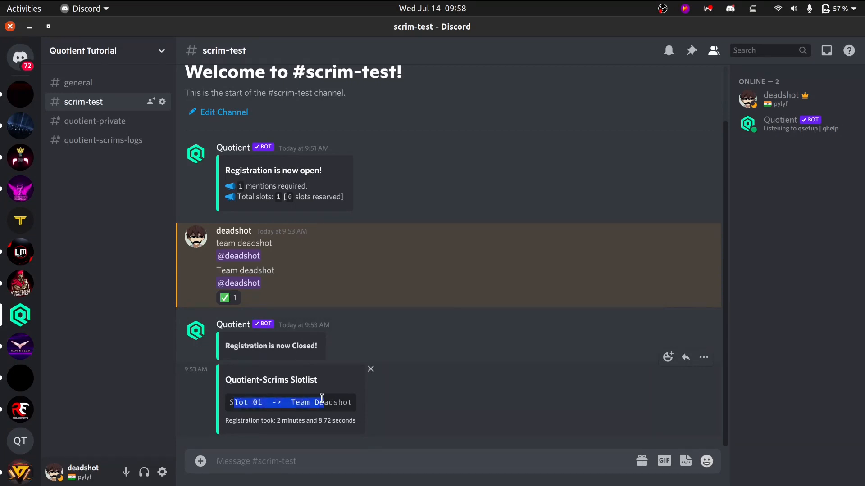
key(alt+Tab)
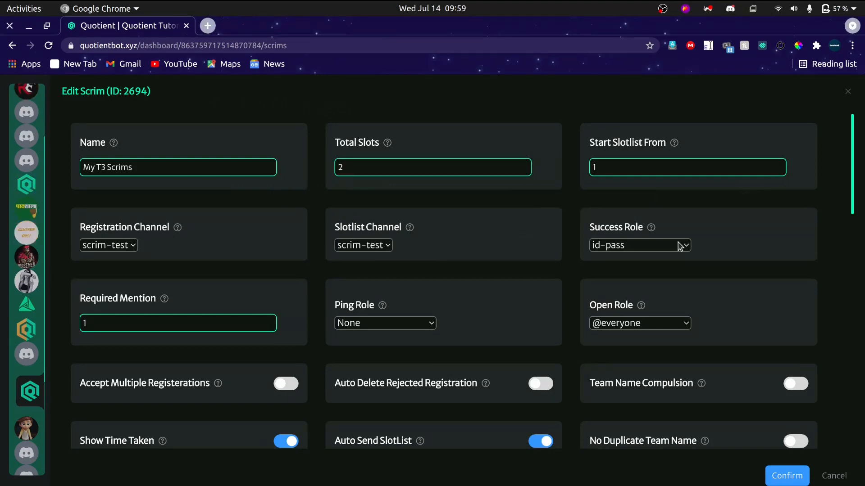
key(alt+Tab)
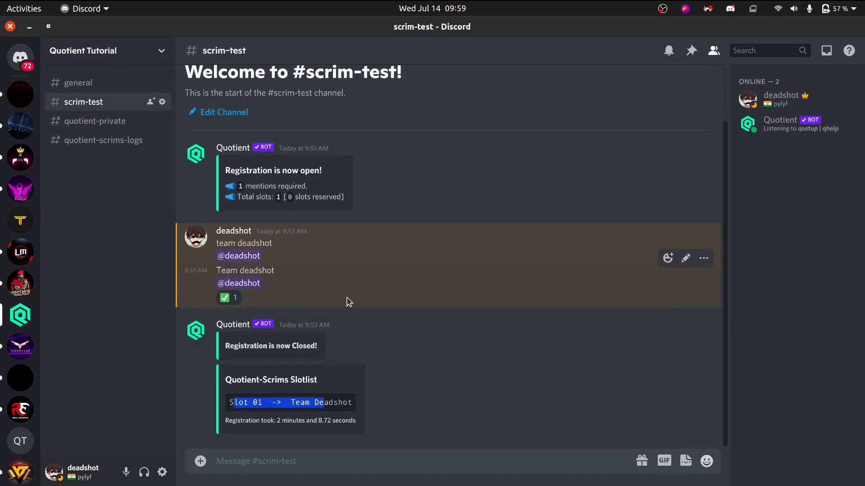
key(alt+Tab)
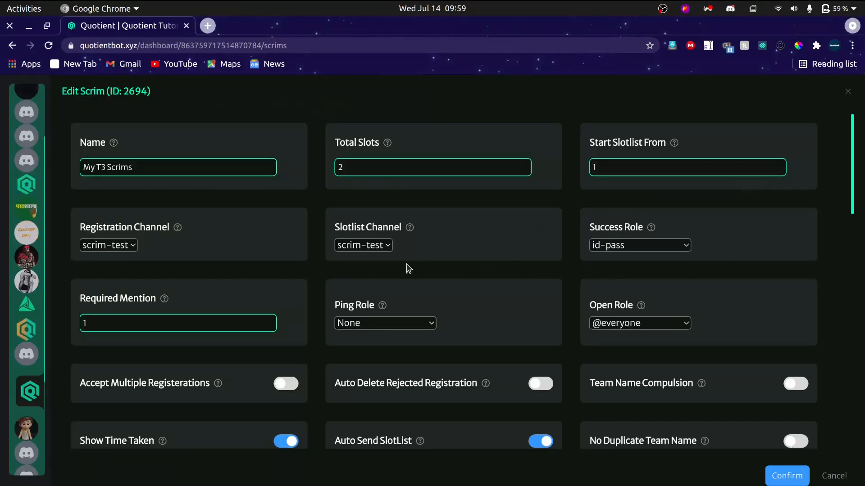
Try 0 as the scrim's Required Mention value and restore it to 1.
scroll(217, 296, down, 1)
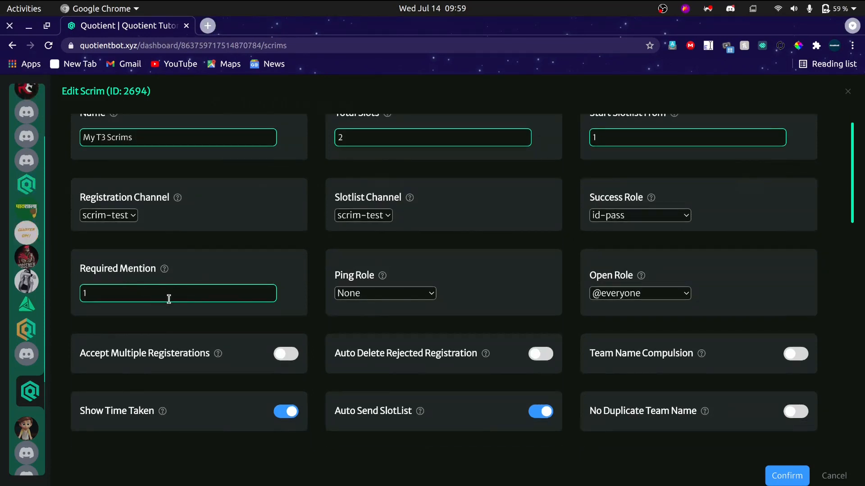
click(144, 298)
key(BackSpace)
text(0)
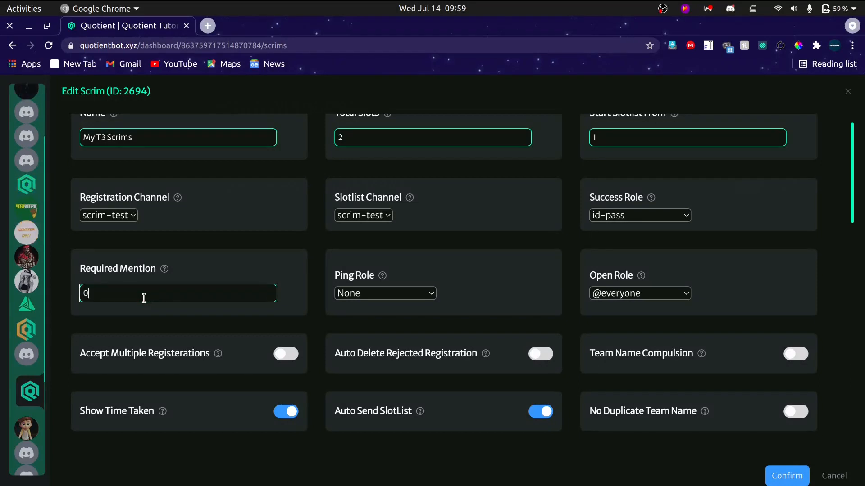
key(BackSpace)
text(1)
scroll(459, 249, down, 3)
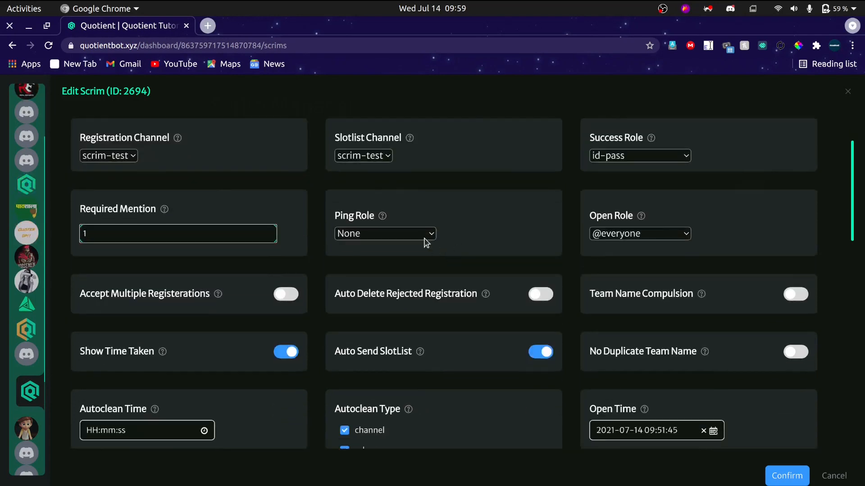
click(424, 239)
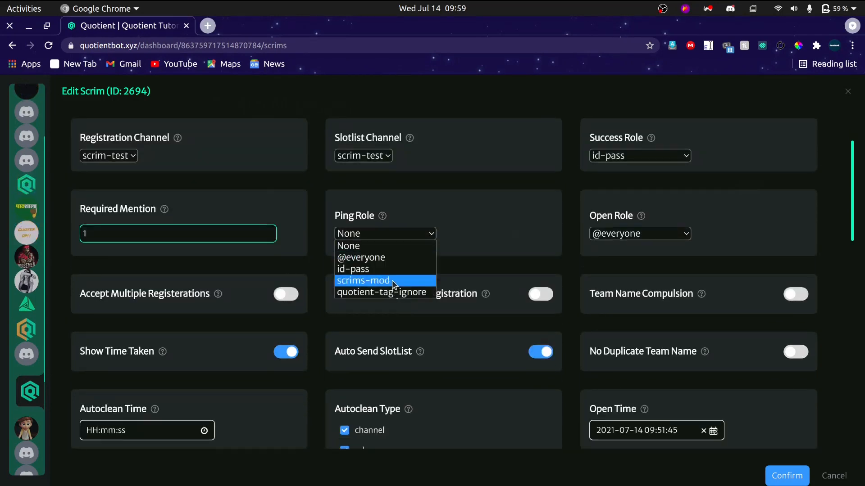
click(410, 235)
key(alt+Tab)
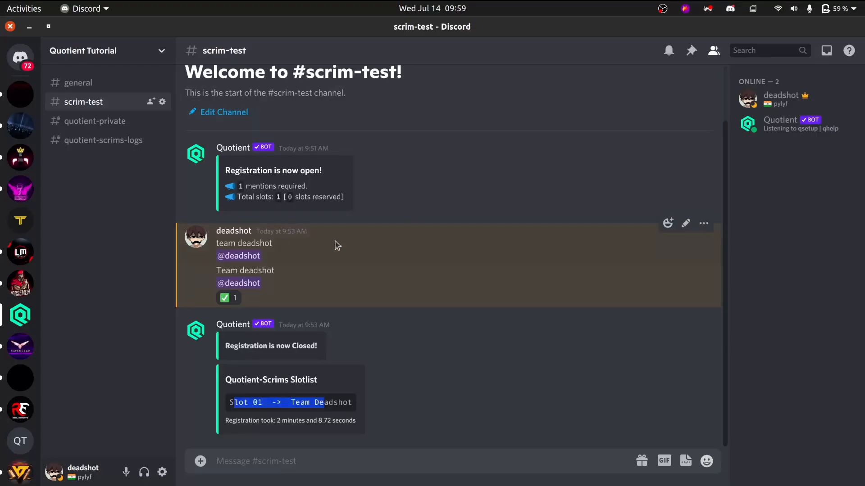
key(alt+Tab)
click(378, 235)
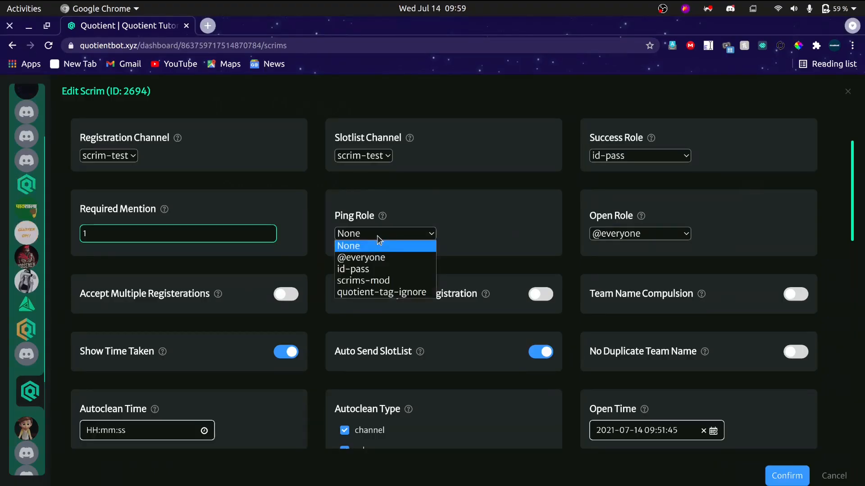
click(373, 259)
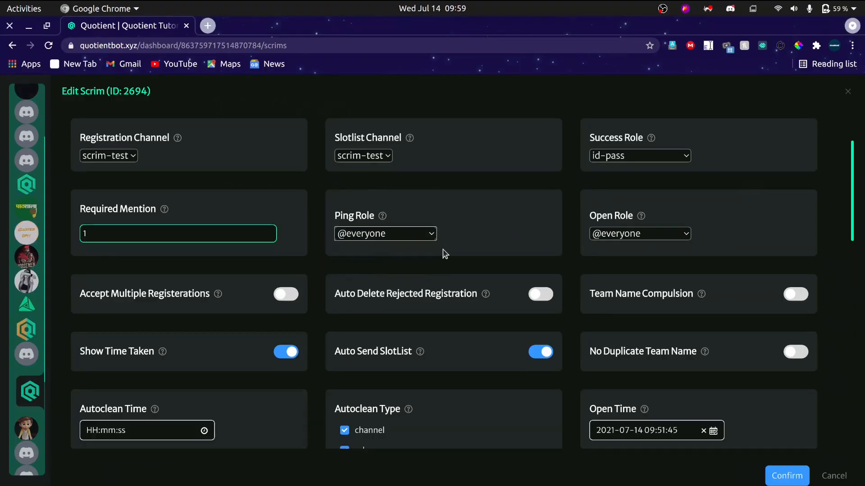
key(alt+Tab)
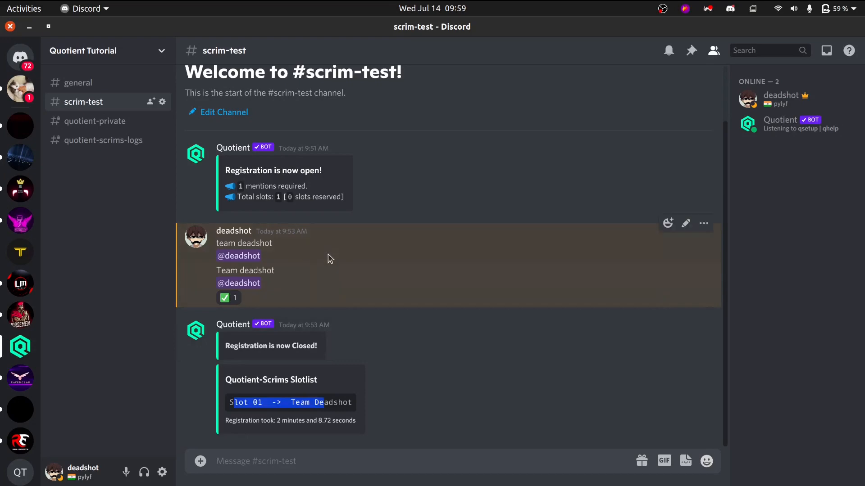
key(alt+Tab)
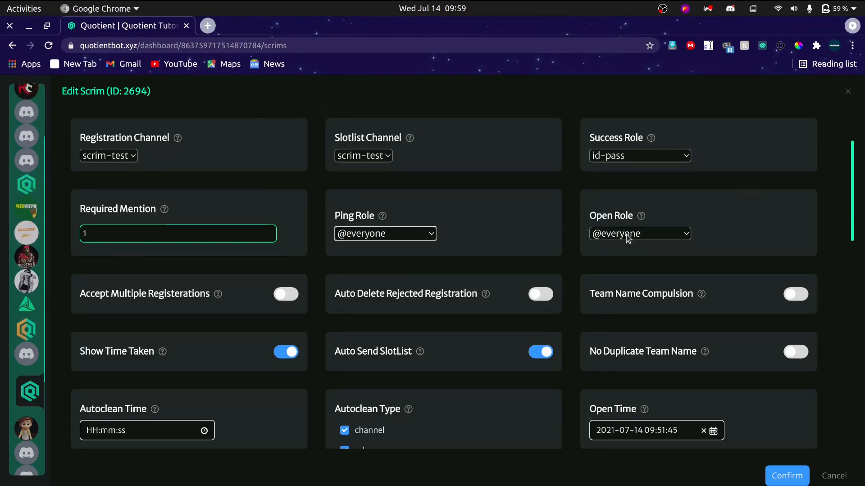
key(alt+Tab)
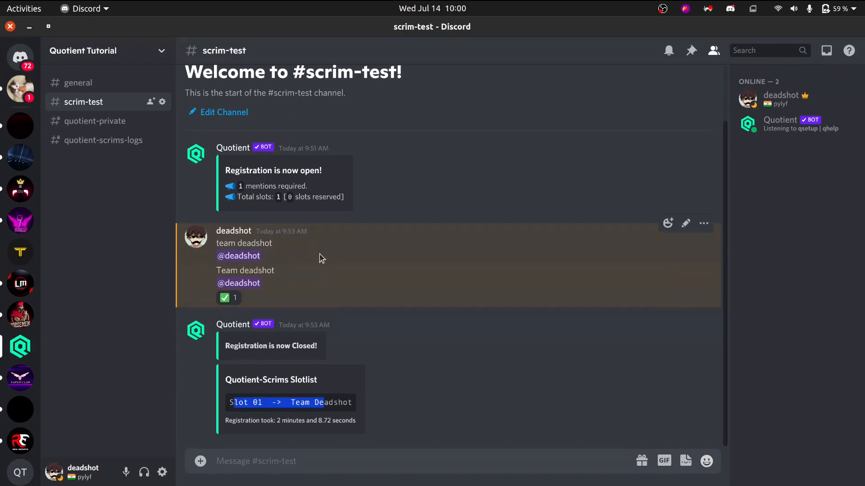
click(162, 102)
click(201, 113)
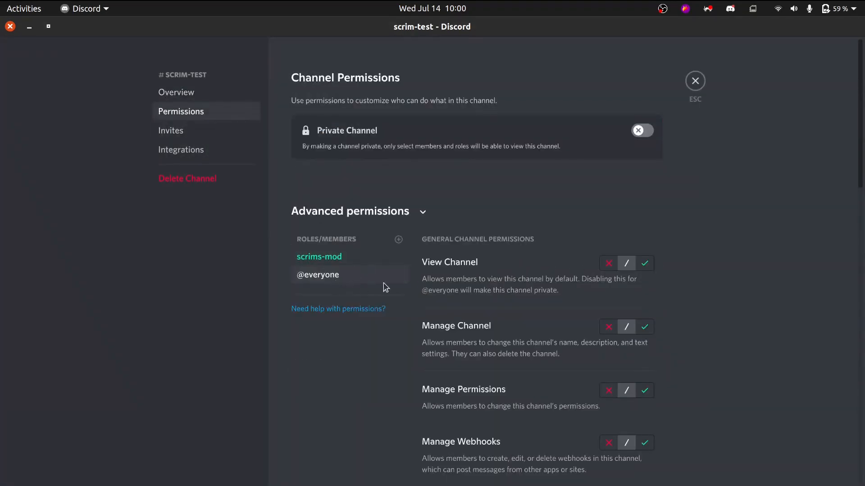
scroll(596, 314, down, 5)
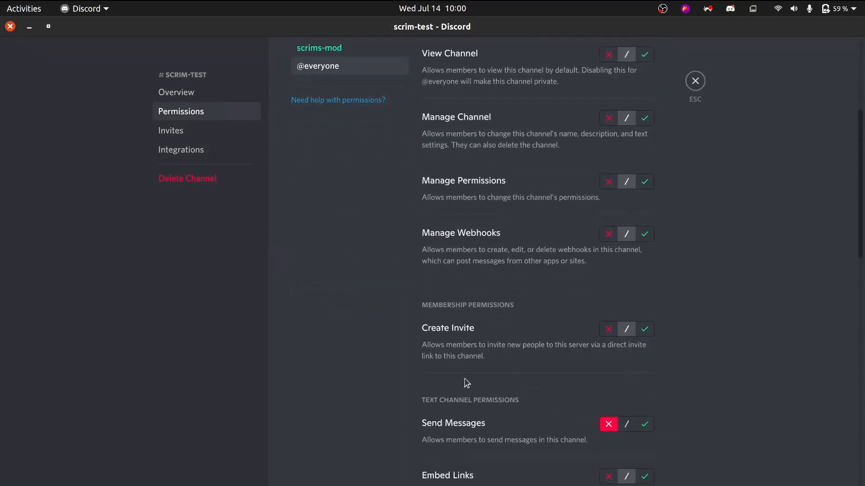
scroll(389, 289, up, 4)
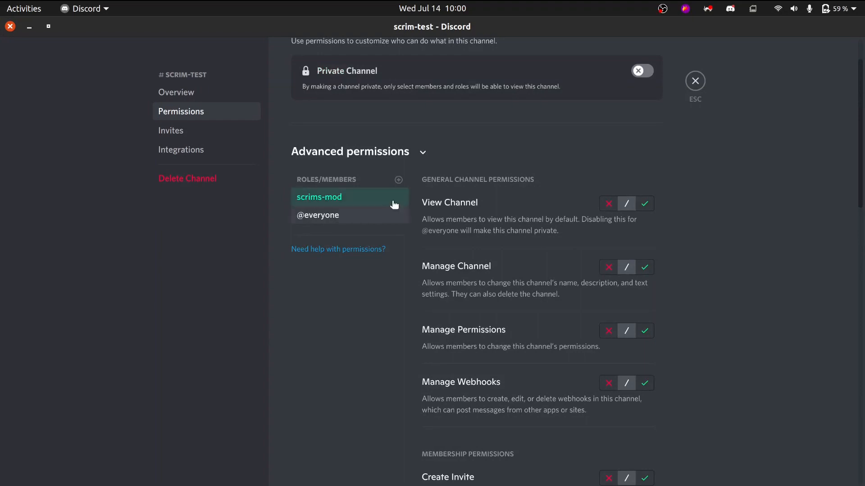
click(399, 180)
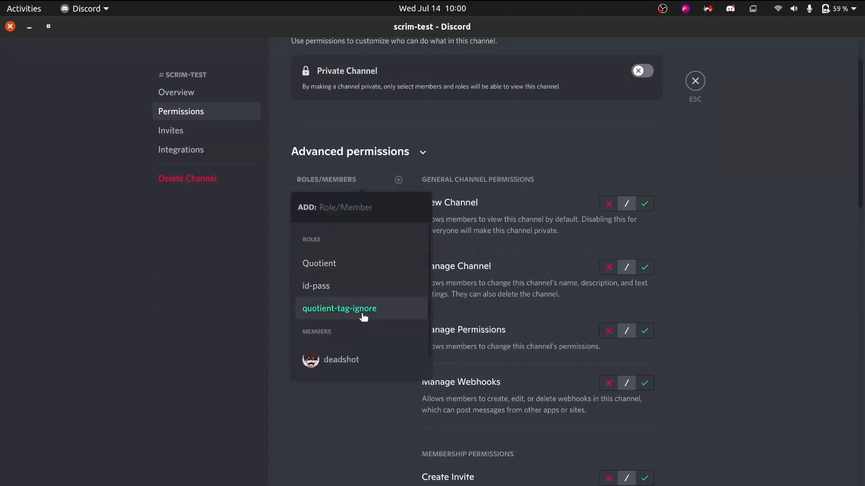
click(494, 279)
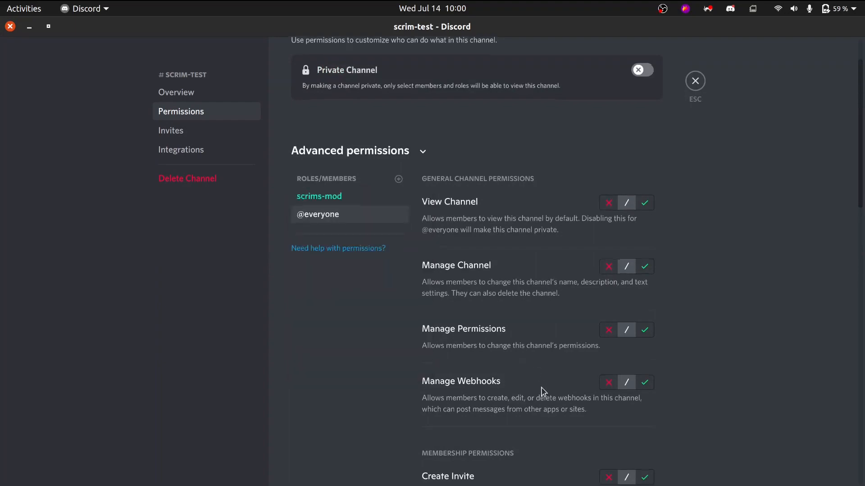
scroll(555, 293, down, 3)
click(694, 81)
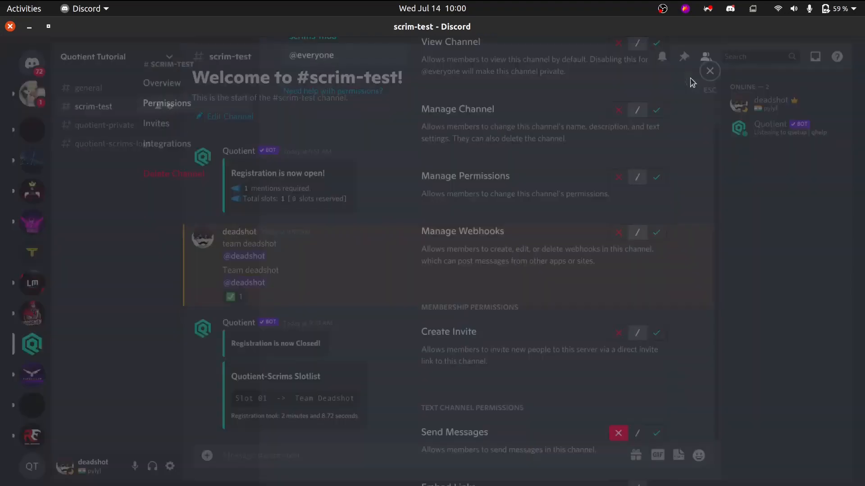
key(alt+Tab)
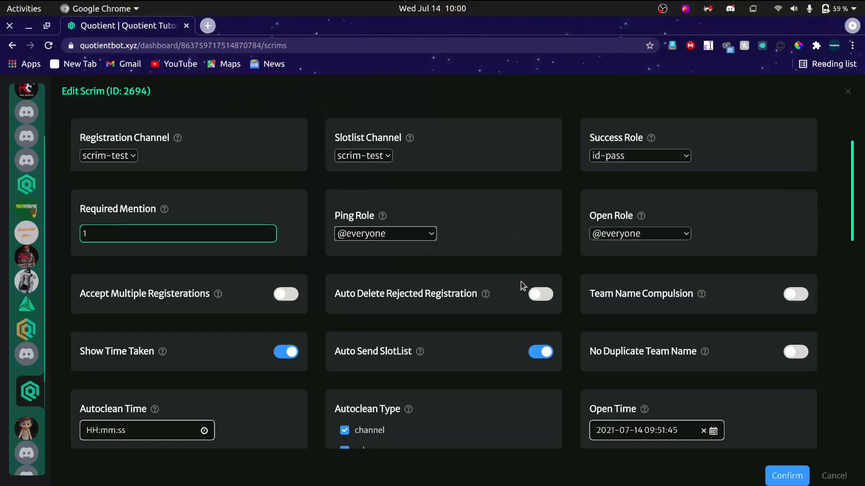
Read the help for Accept Multiple Registerations and compare it with the registration and slotlist in Discord's scrim-test channel.
scroll(495, 289, down, 2)
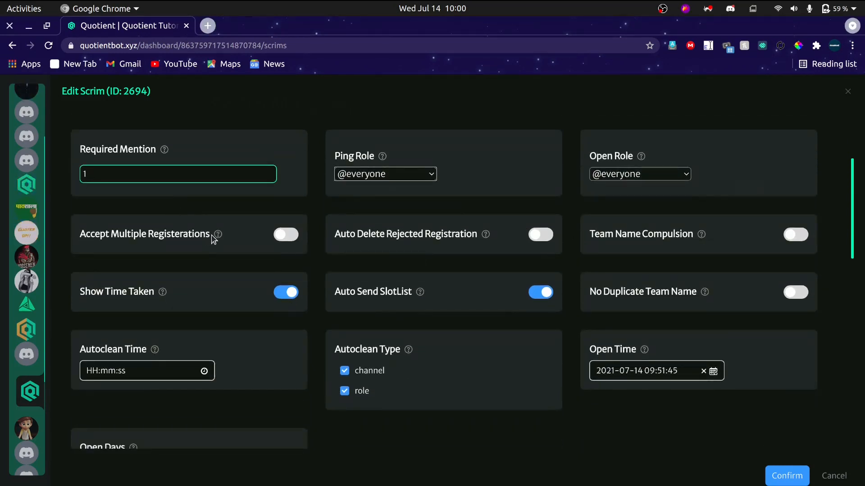
mouse_move(218, 237)
key(alt+Tab)
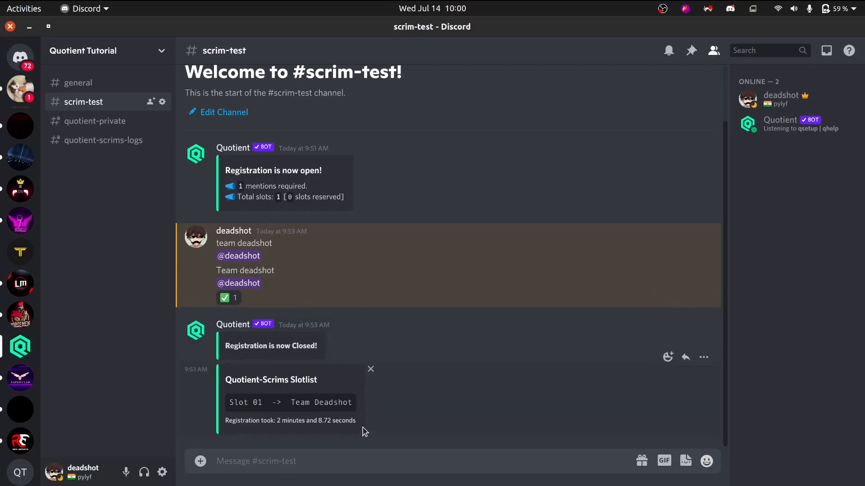
key(alt+Tab)
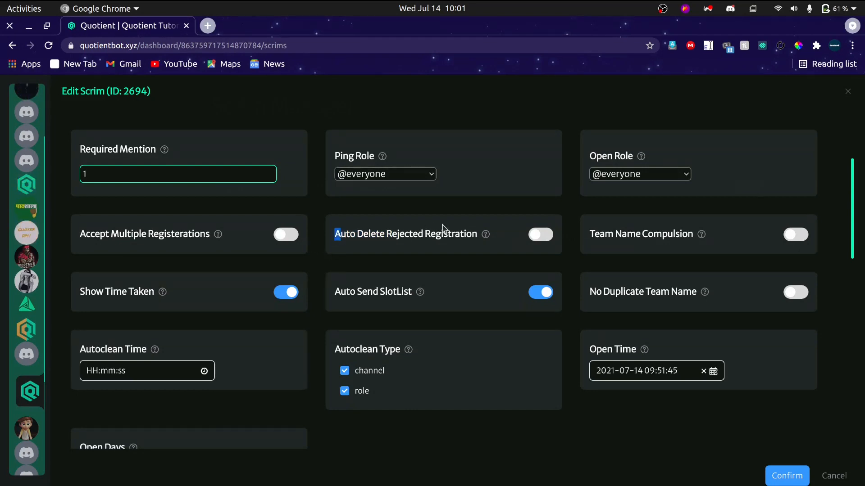
Enable Auto Delete Rejected Registration for the scrim after reading its help, and check the registration messages in Discord.
drag(340, 234, 448, 240)
click(449, 240)
mouse_move(491, 243)
key(alt+Tab)
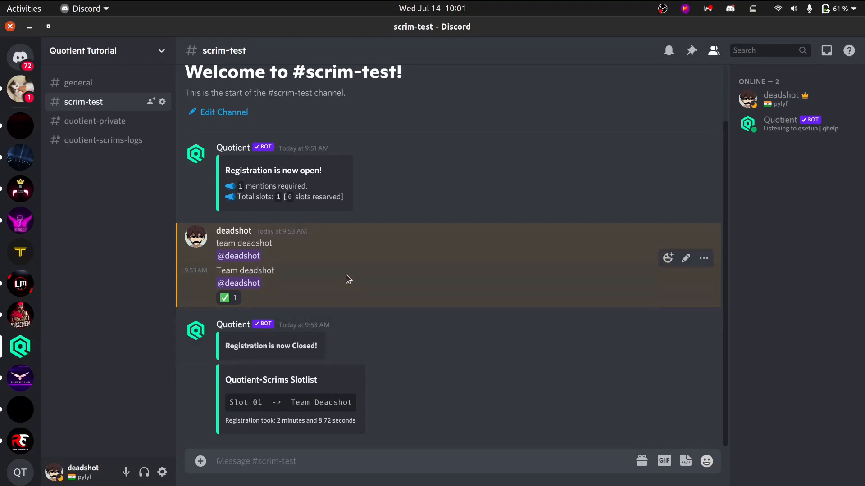
key(alt+Tab)
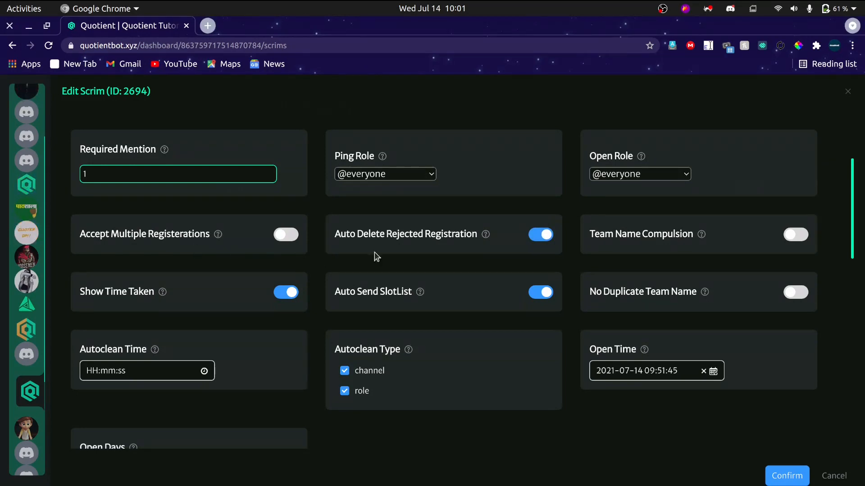
Read the help for Team Name Compulsion and compare it with the team name line of the registration in Discord's scrim-test channel.
drag(614, 235, 682, 239)
click(682, 239)
mouse_move(703, 237)
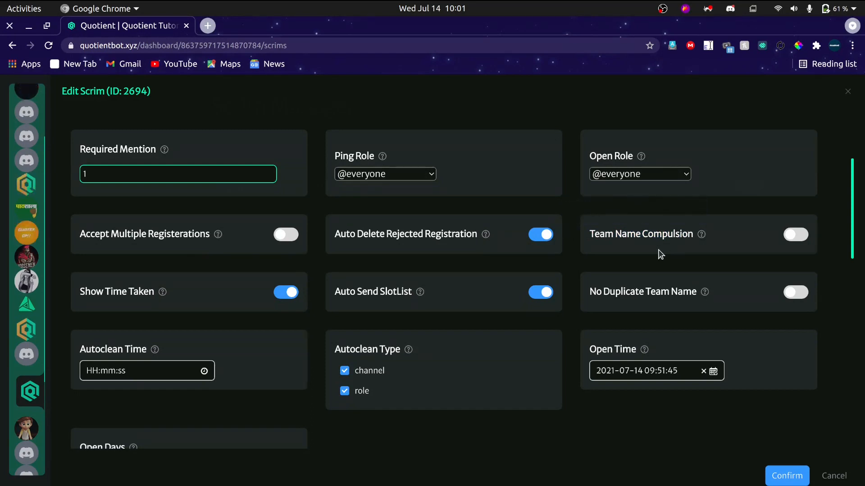
key(alt+Tab)
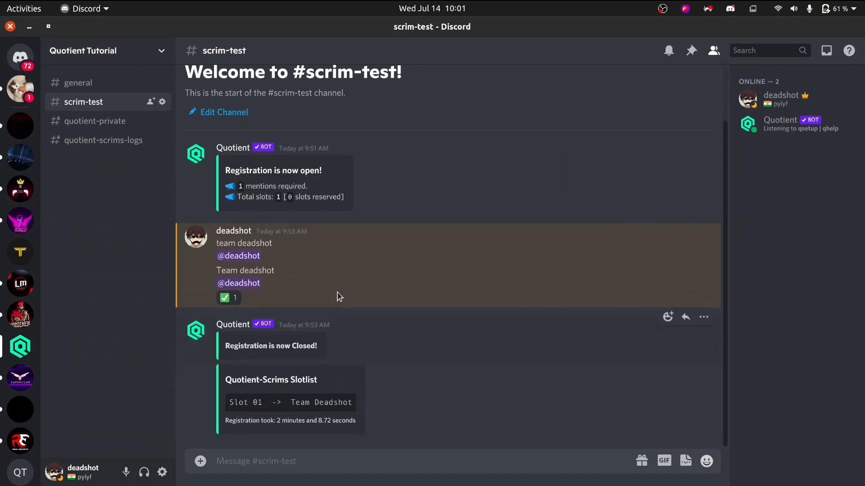
drag(281, 270, 216, 272)
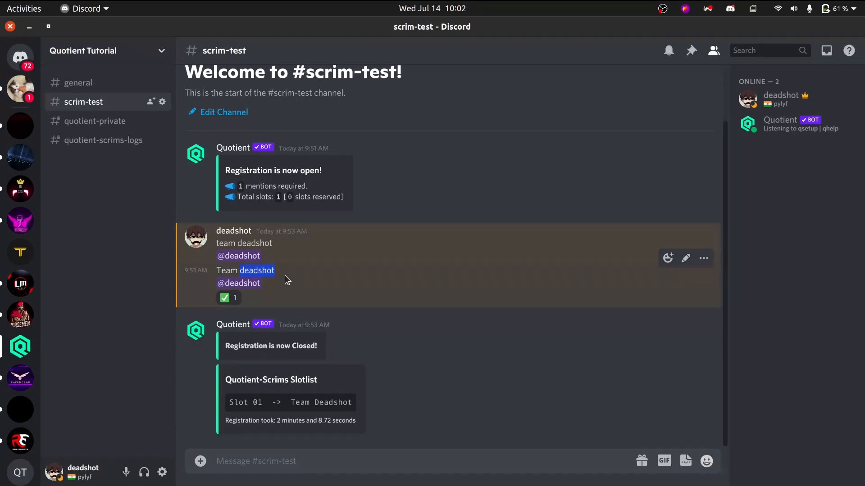
click(621, 286)
key(alt+Tab)
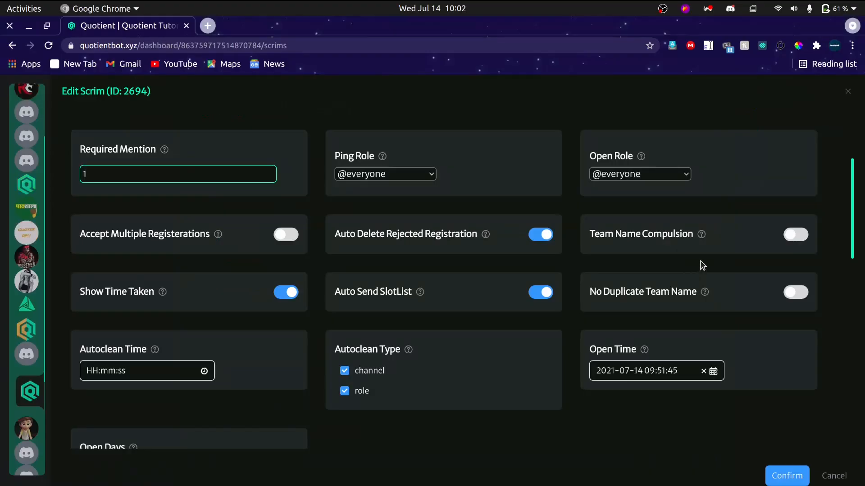
Switch to Discord and draft a scrim-test registration with a member mention but no "Team" before the name, then discard the draft.
key(alt+Tab)
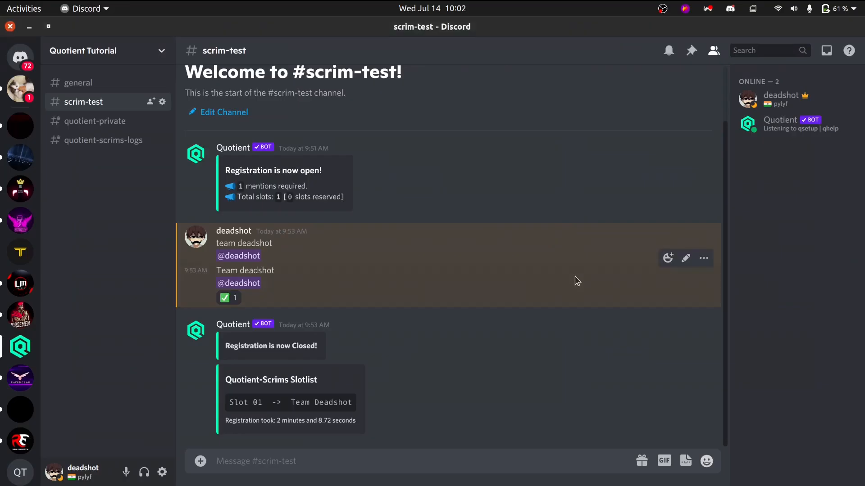
text(dea)
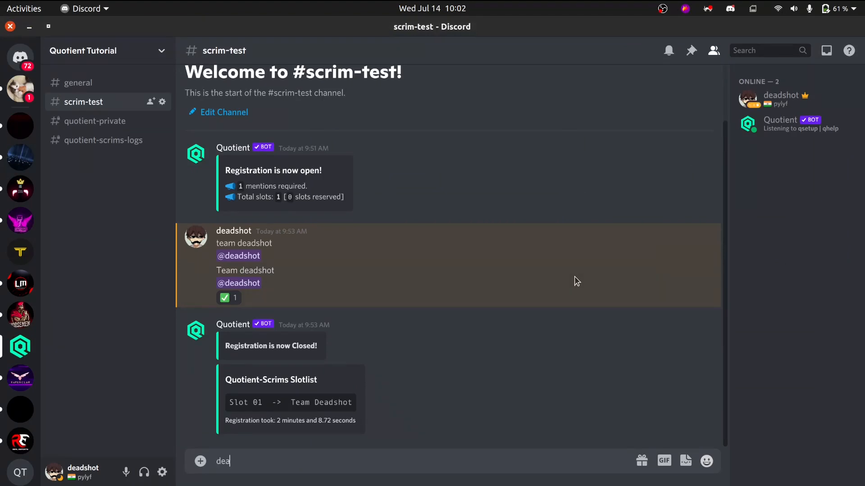
text(dshot)
key(shift+Return)
text(@de)
key(Tab)
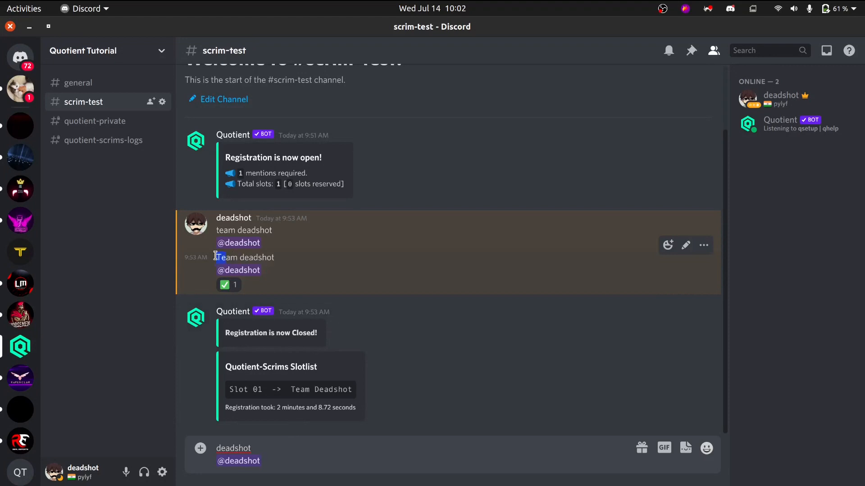
drag(220, 256, 236, 254)
double_click(227, 255)
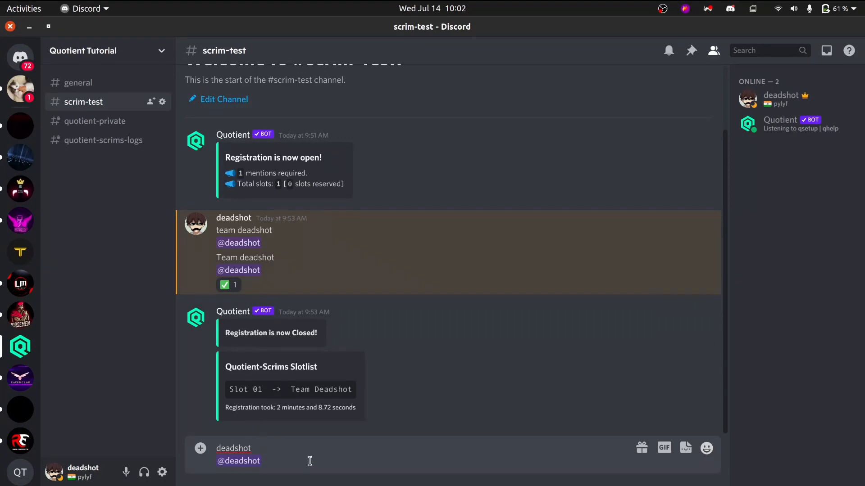
key(ctrl+a)
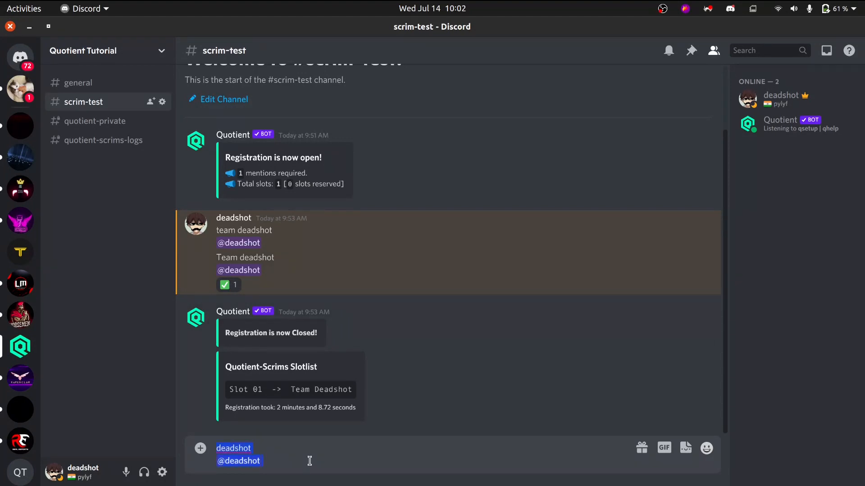
key(BackSpace)
Draft a sample team name built from the member's Discord tag in scrim-test, discard it, and check the Team Name Compulsion option in Chrome.
text(de)
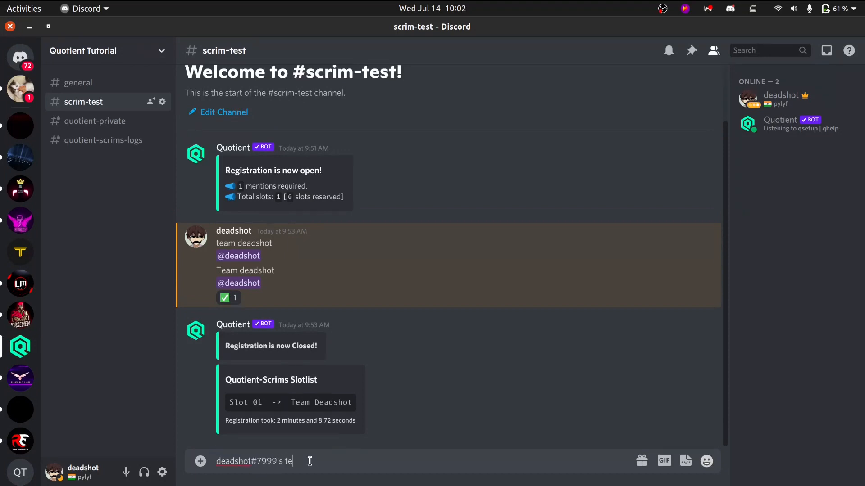
key(ctrl+a)
key(ctrl+c)
key(BackSpace)
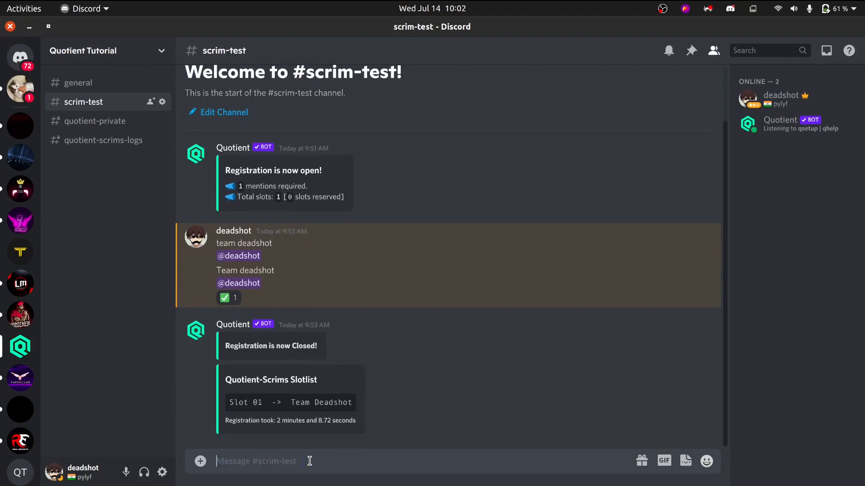
key(alt+Tab)
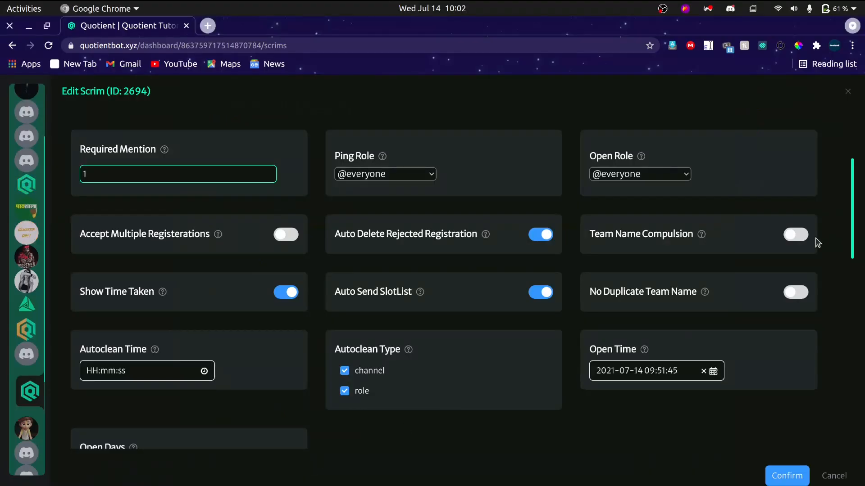
key(alt+Tab)
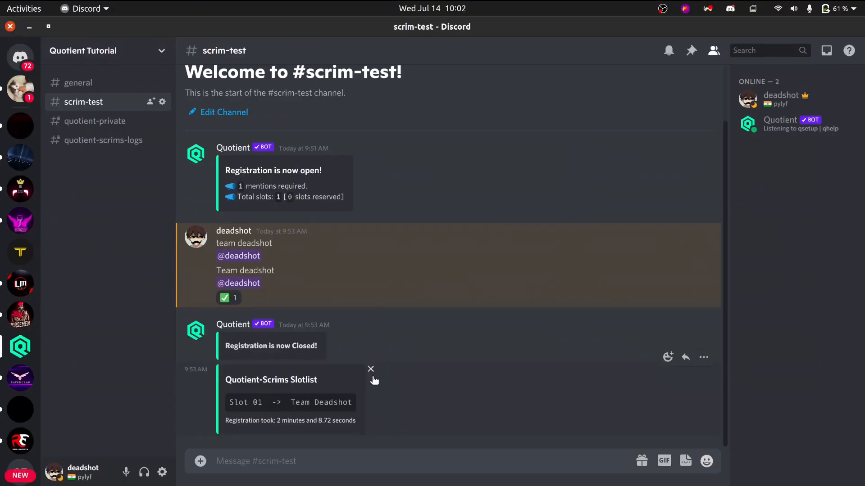
key(ctrl+v)
key(ctrl+a)
key(BackSpace)
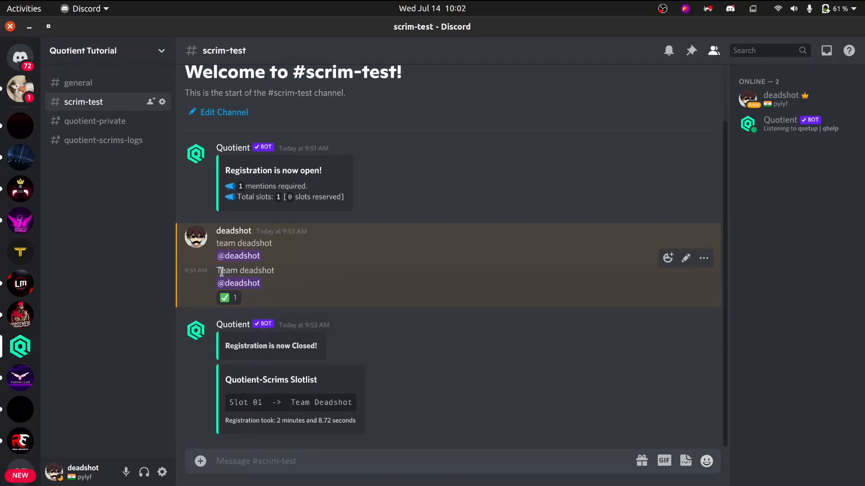
key(alt+Tab)
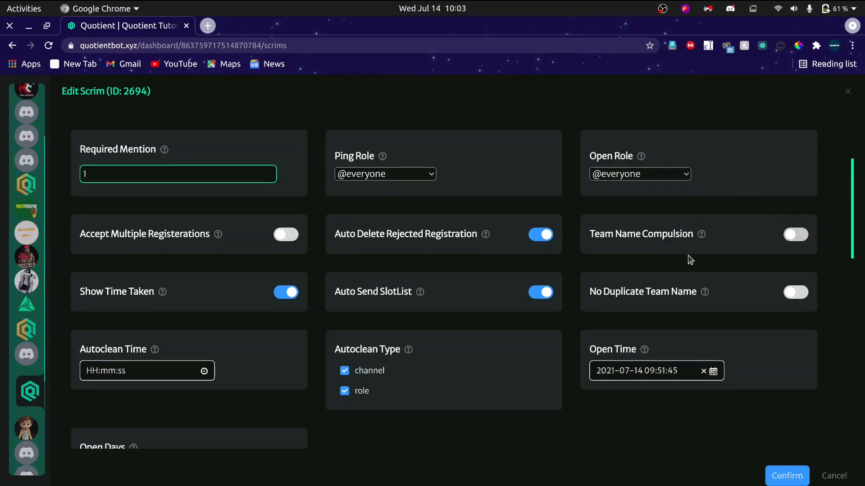
Draft a scrim-test registration in Discord containing only a member mention, then discard it.
key(alt+Tab)
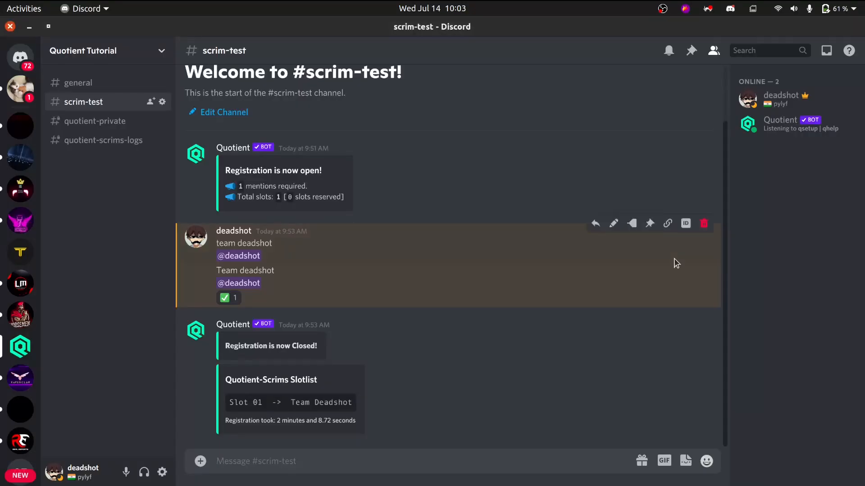
text(@d4e)
key(BackSpace)
key(BackSpace)
key(BackSpace)
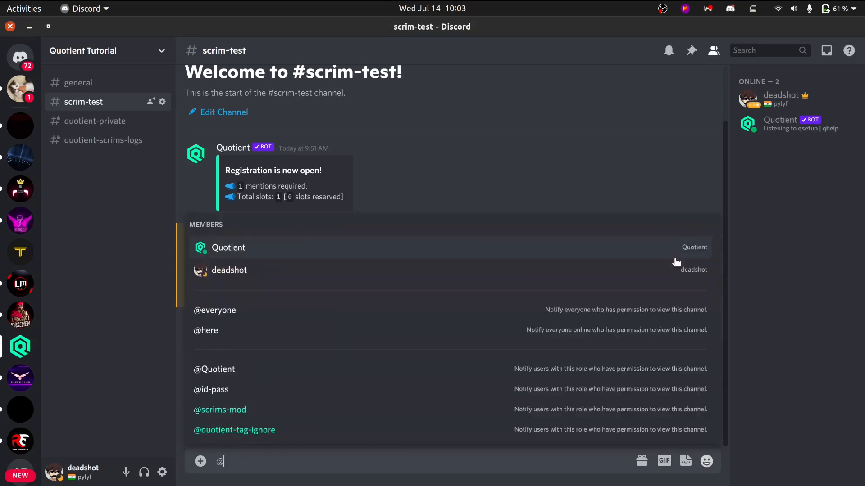
key(Tab)
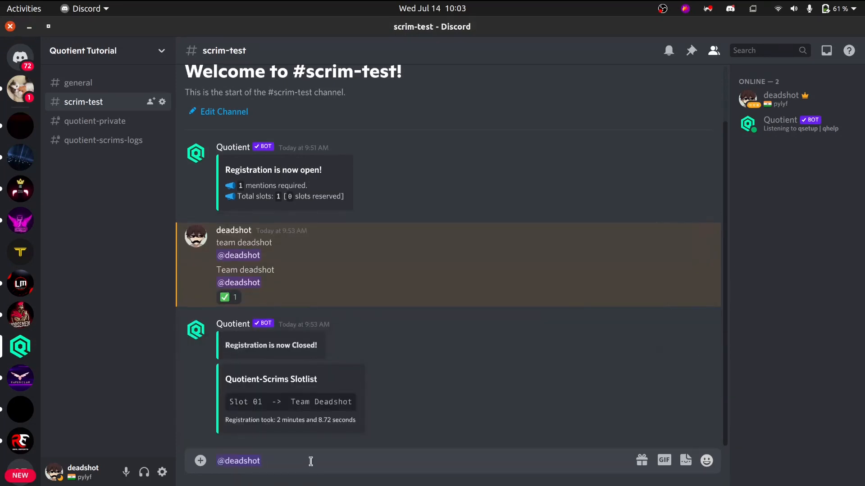
key(BackSpace)
Switch to Chrome and enable Team Name Compulsion for the scrim.
key(alt+Tab)
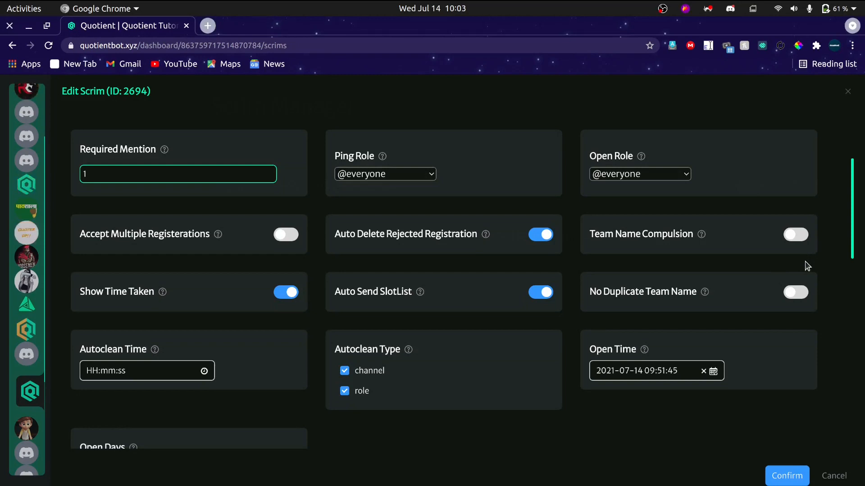
click(808, 234)
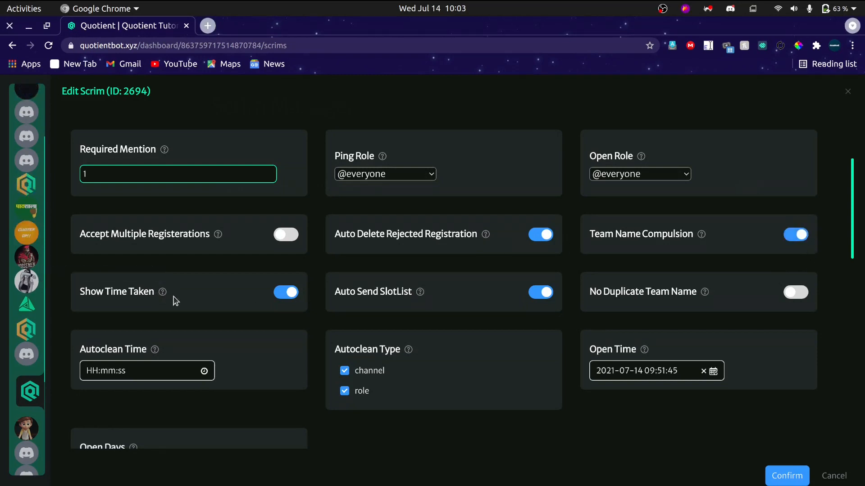
Compare the Show Time Taken option with the registration duration line in the slotlist posted in Discord's scrim-test channel.
key(alt+Tab)
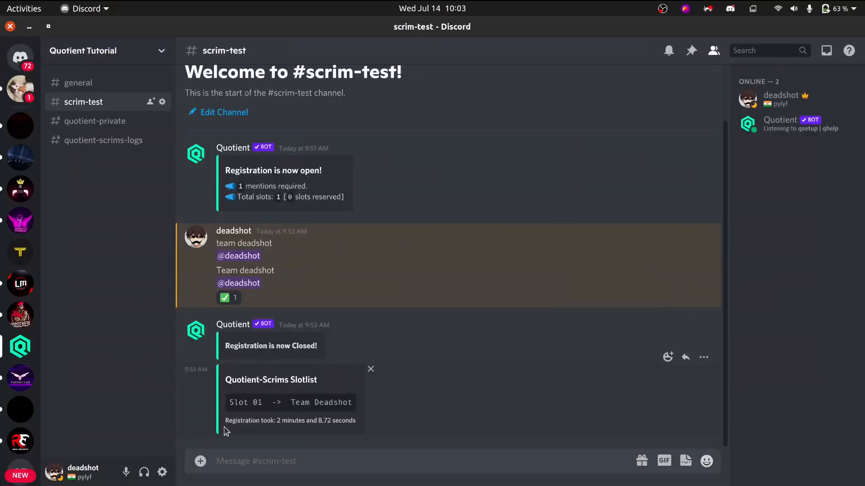
drag(224, 425, 362, 424)
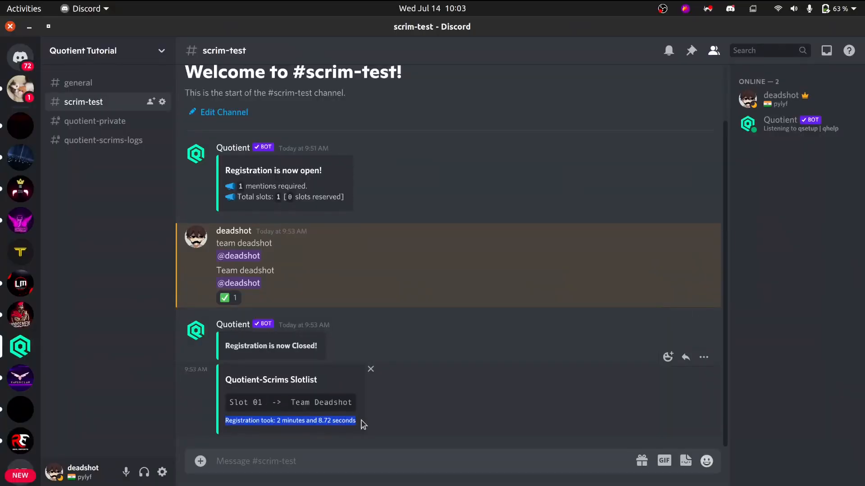
key(alt+Tab)
key(alt+Tab)
key(alt+Tab)
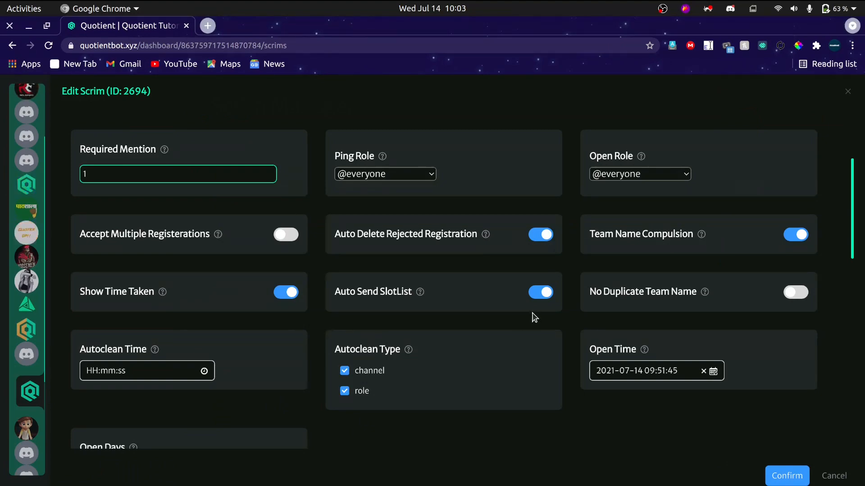
Compare the Auto Send SlotList option with the slotlist in Discord's scrim-test channel, then return to the scrim settings in Chrome.
key(alt+Tab)
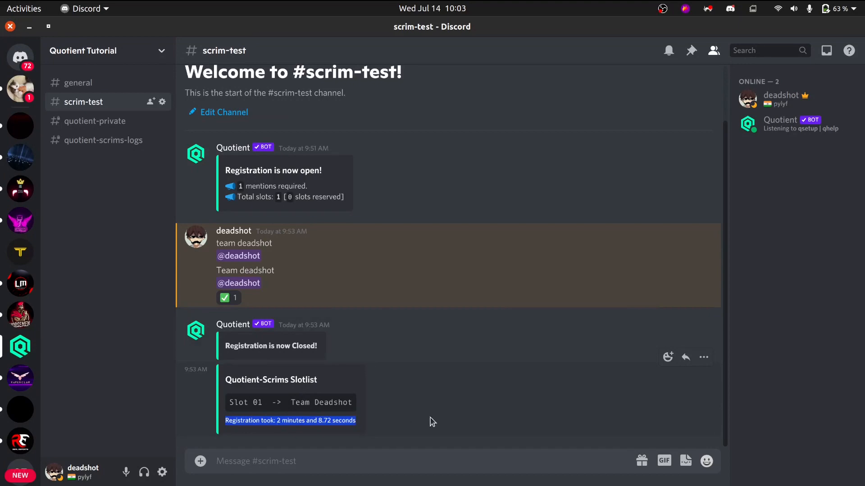
key(alt+Tab)
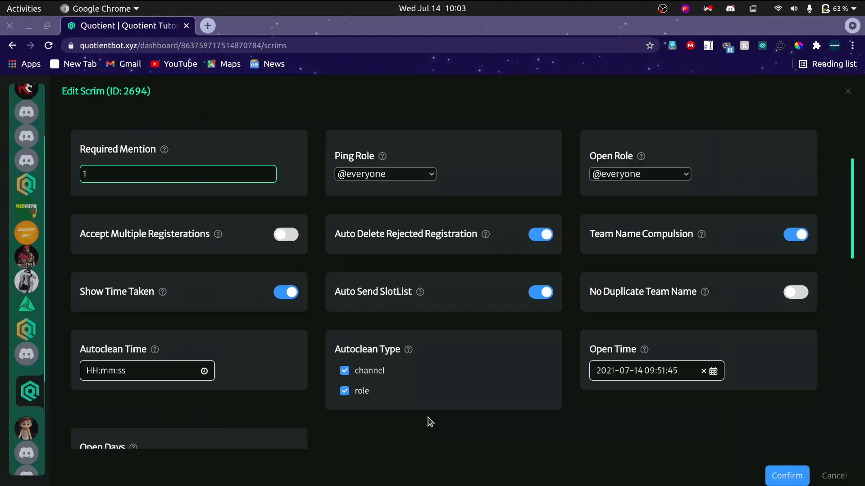
key(alt+Tab)
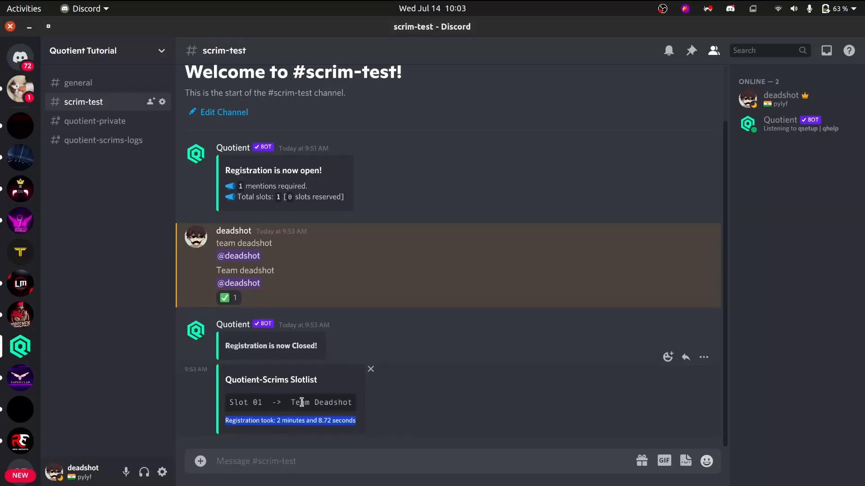
click(284, 416)
key(alt+Tab)
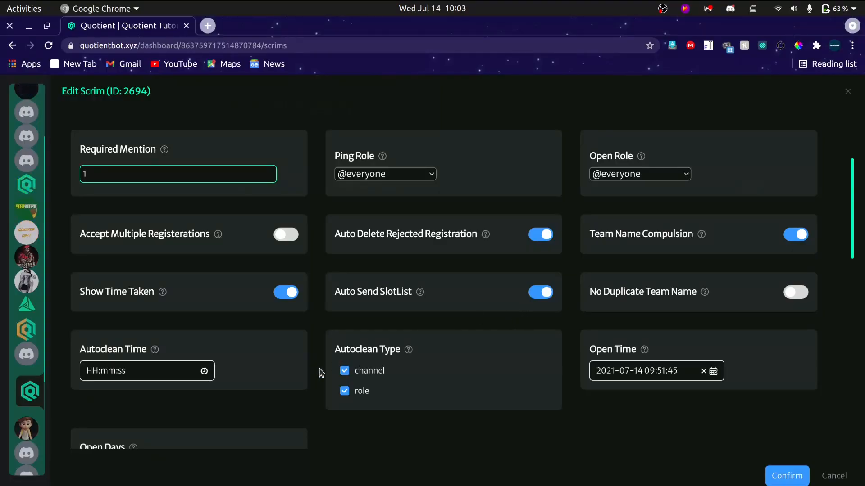
key(alt+Tab)
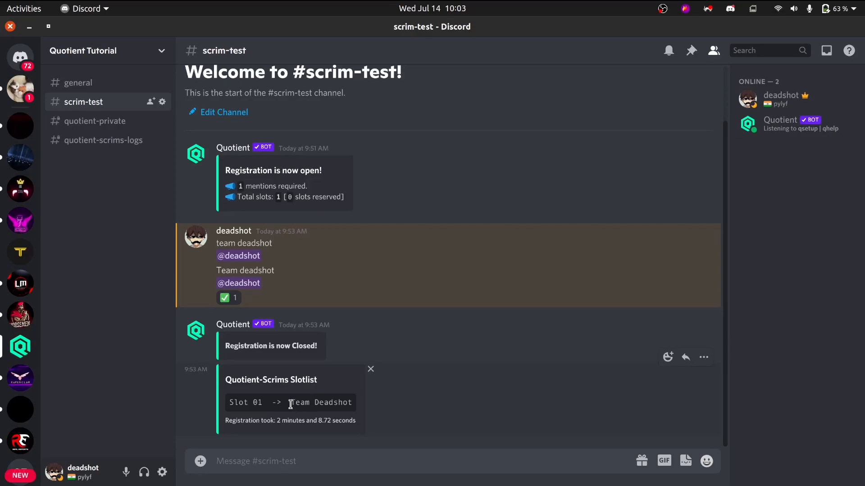
key(alt+Tab)
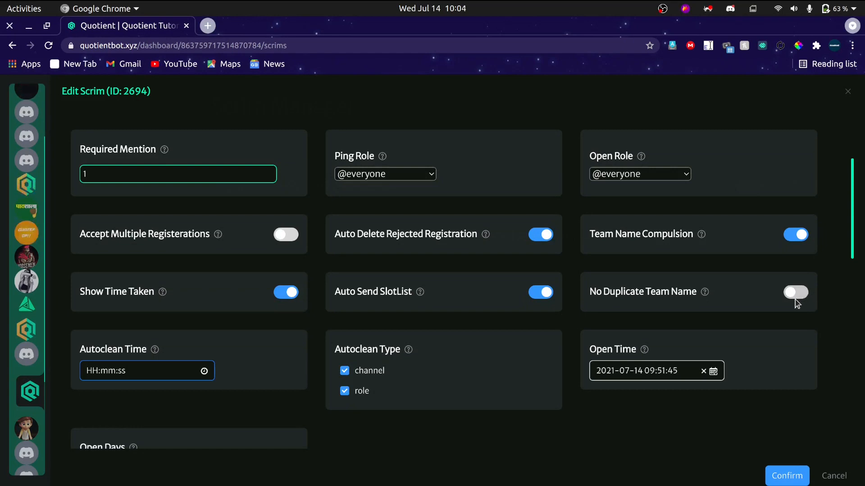
Switch to Discord and post the existing team registration twice more in scrim-test, with the same team name and member mention.
key(alt+Tab)
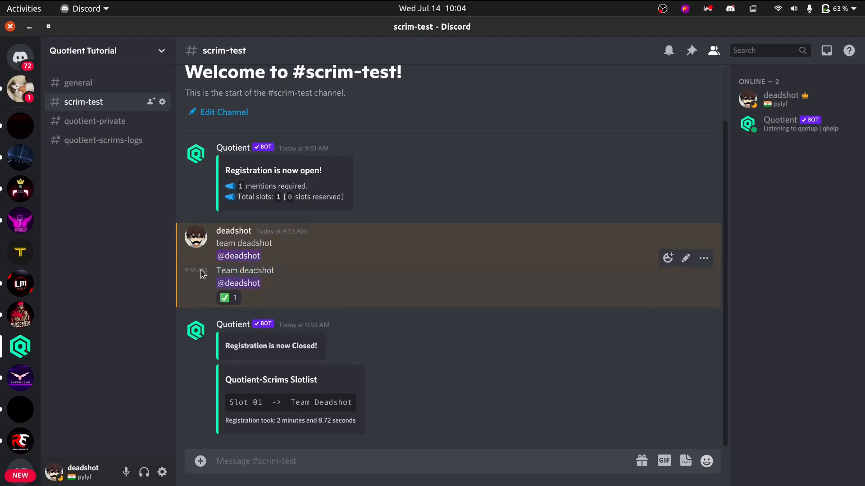
drag(231, 272, 268, 281)
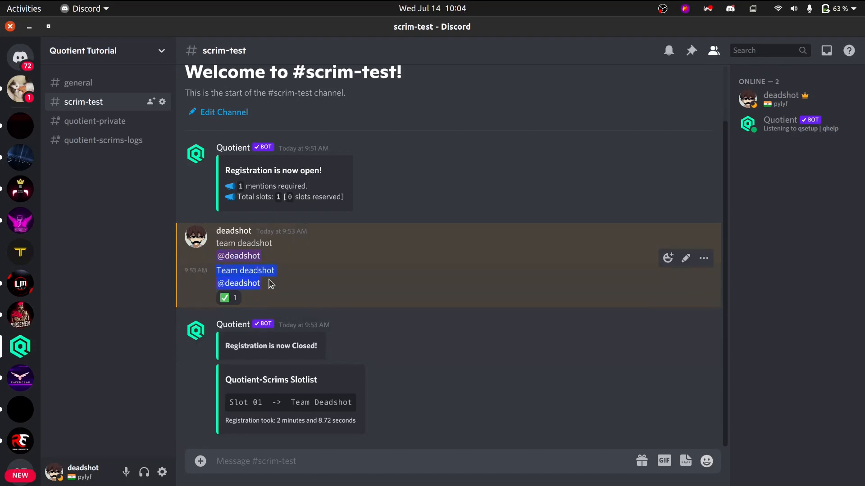
key(ctrl+c)
key(ctrl+v)
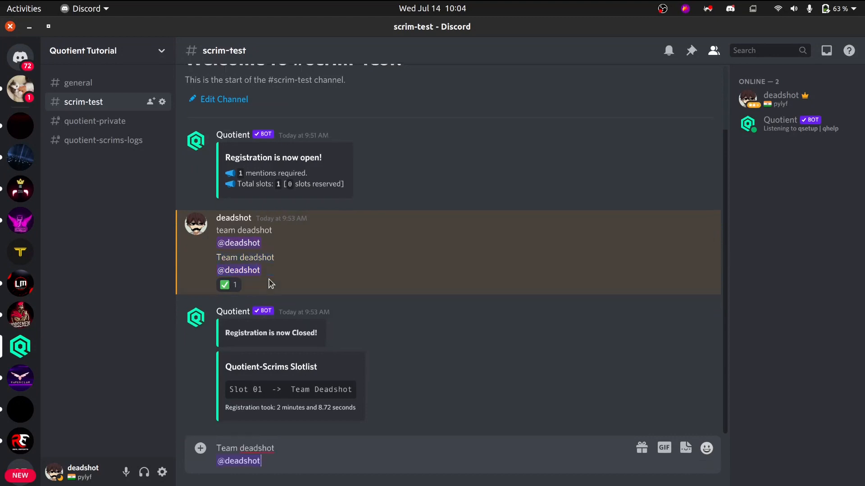
key(Return)
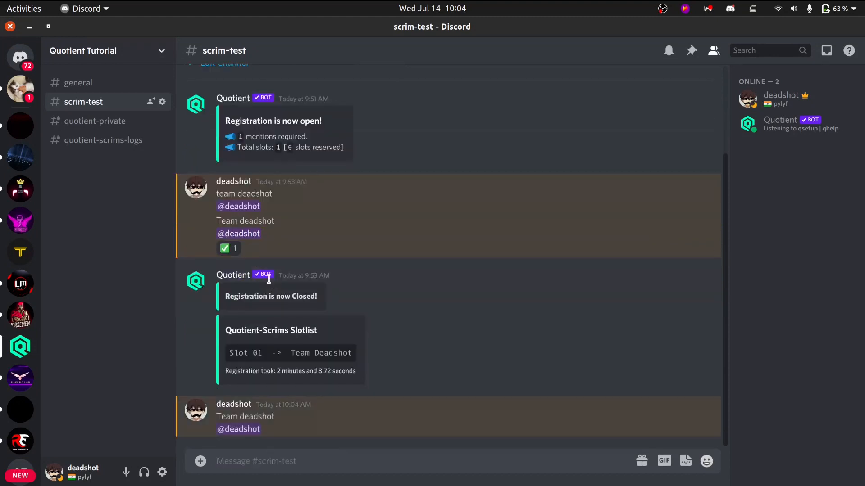
key(ctrl+v)
key(Return)
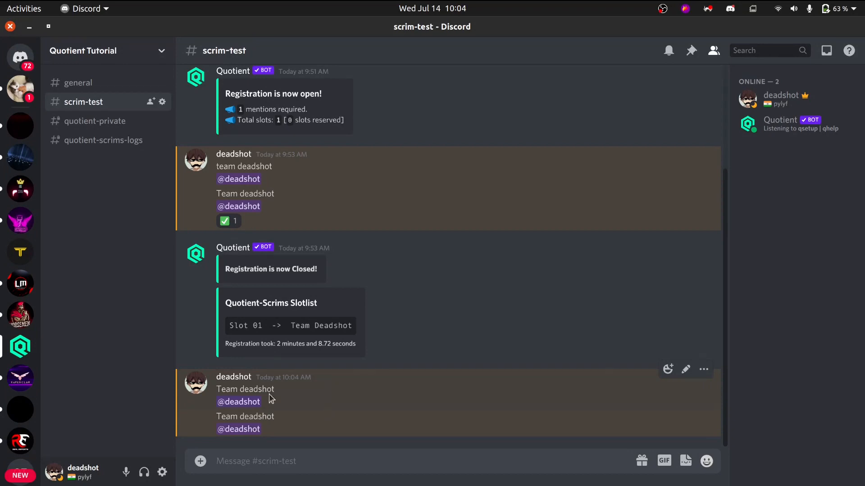
Switch to Chrome and view the time choices for the scrim's Autoclean Time, closing them without a selection.
key(alt+Tab)
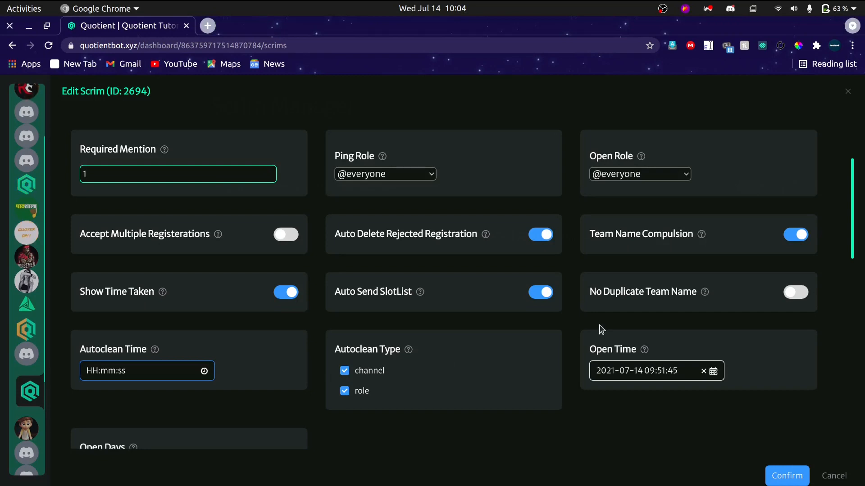
scroll(602, 329, down, 2)
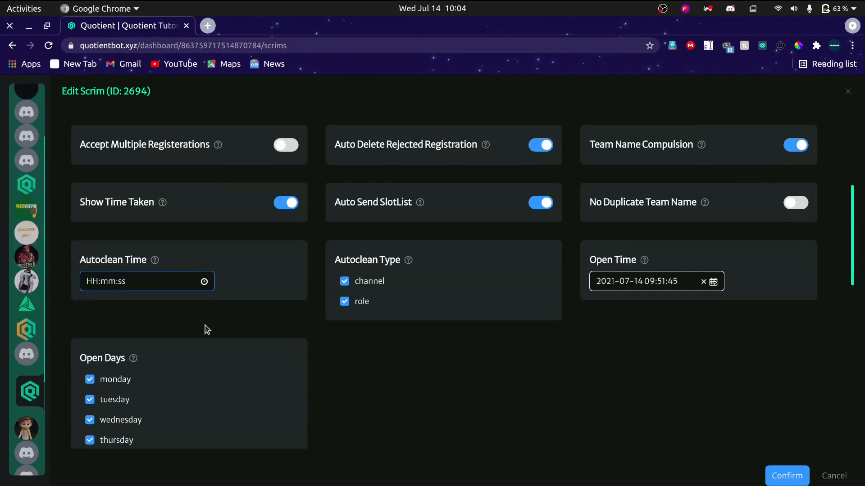
click(104, 282)
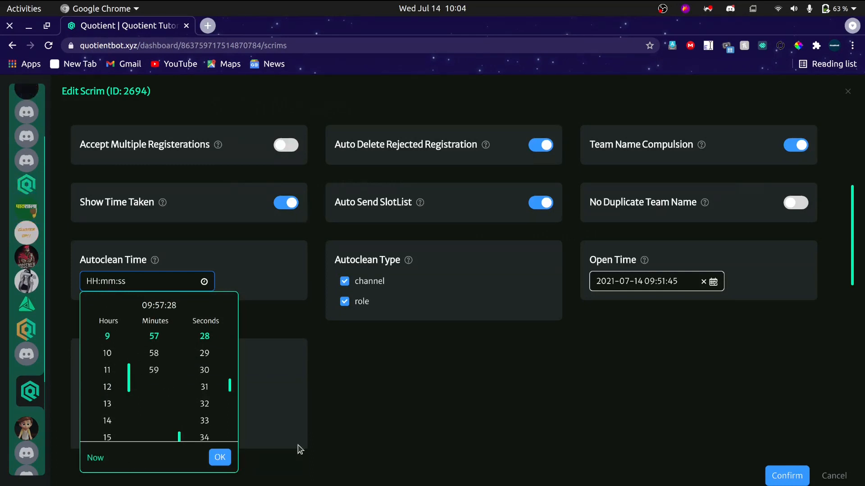
click(398, 430)
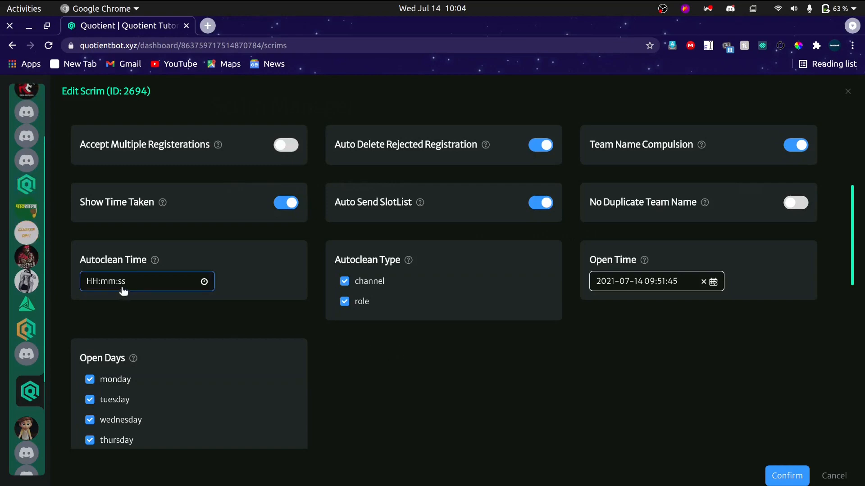
Switch to Discord and review the registration and slotlist messages in scrim-test that autoclean applies to.
key(alt+Tab)
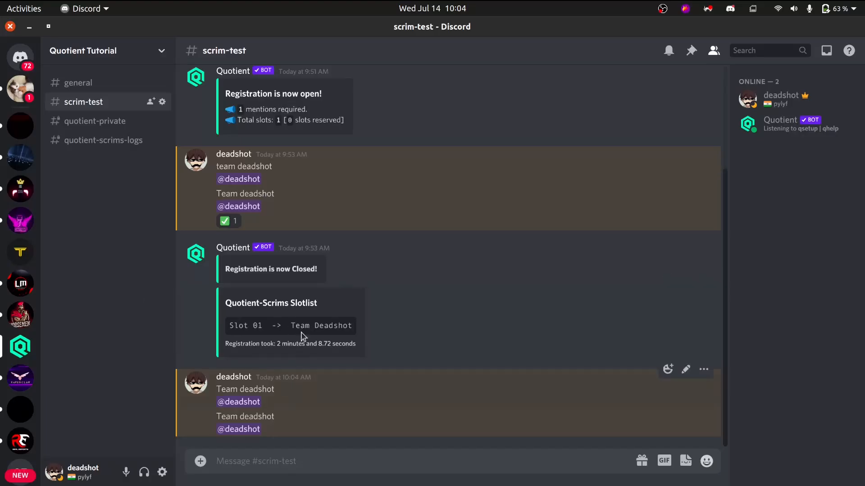
scroll(282, 237, up, 3)
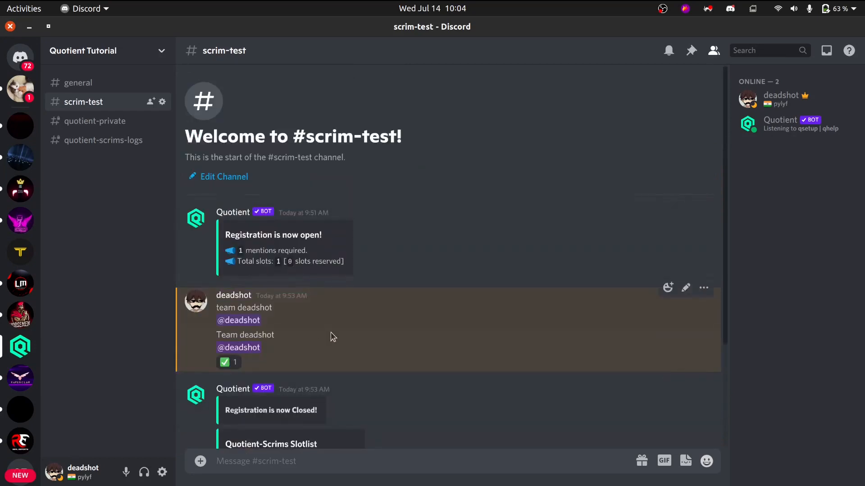
scroll(333, 337, down, 3)
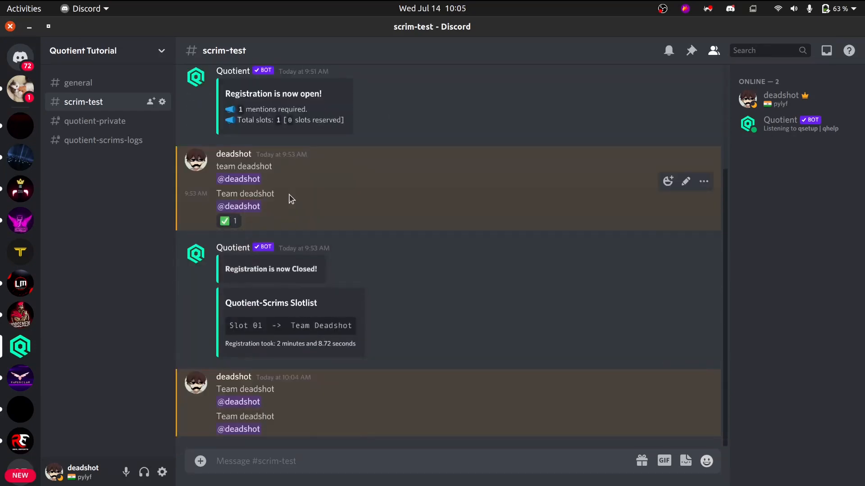
scroll(277, 247, up, 3)
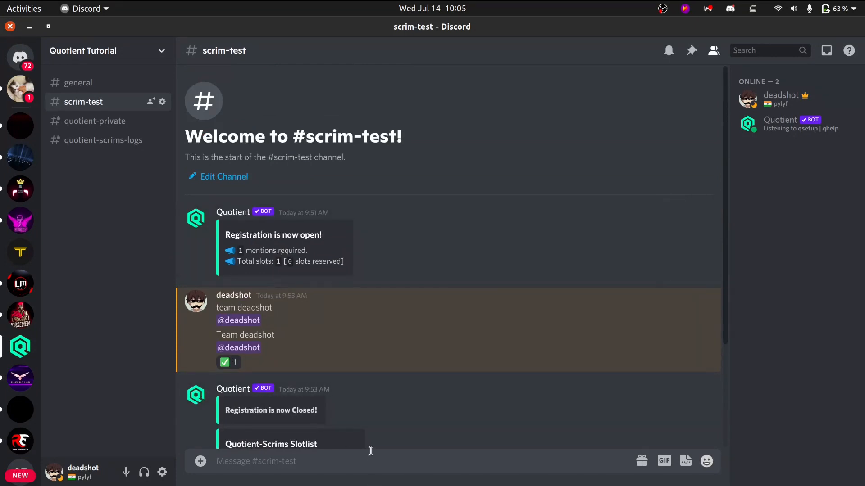
scroll(366, 330, down, 1)
scroll(367, 332, up, 1)
scroll(321, 284, down, 4)
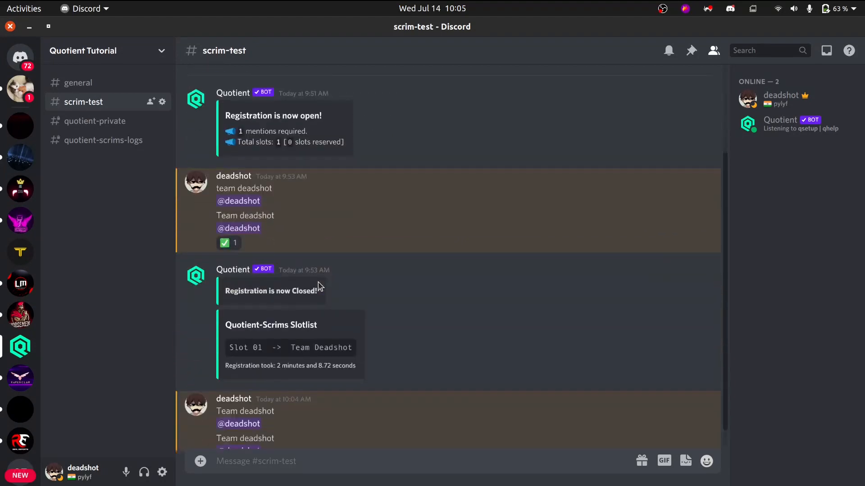
Return to Chrome and check the scrim's Autoclean Time picker and Autoclean Type options without changing them.
key(alt+Tab)
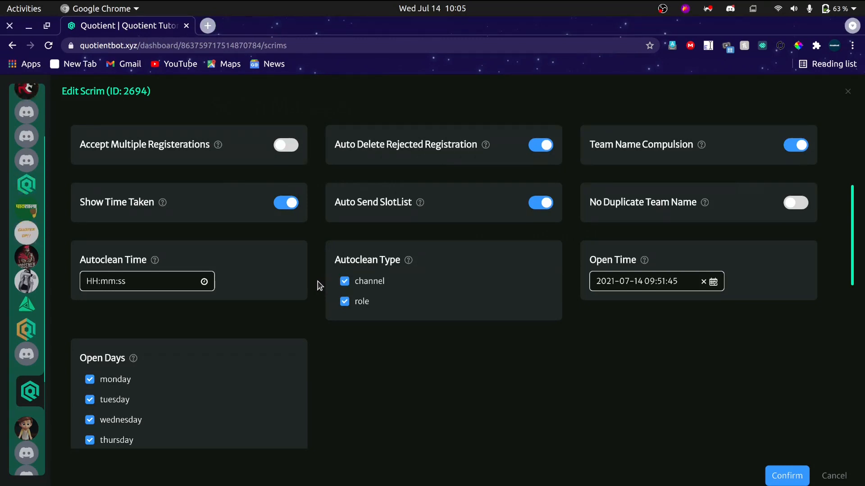
click(158, 280)
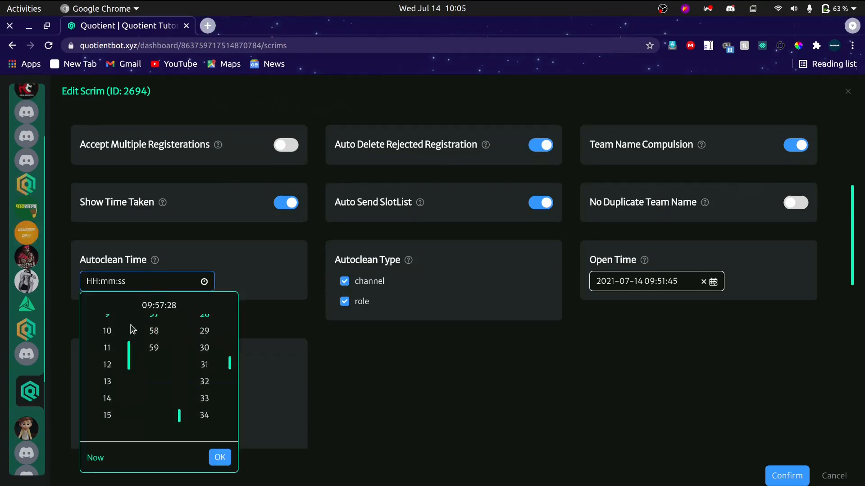
click(370, 390)
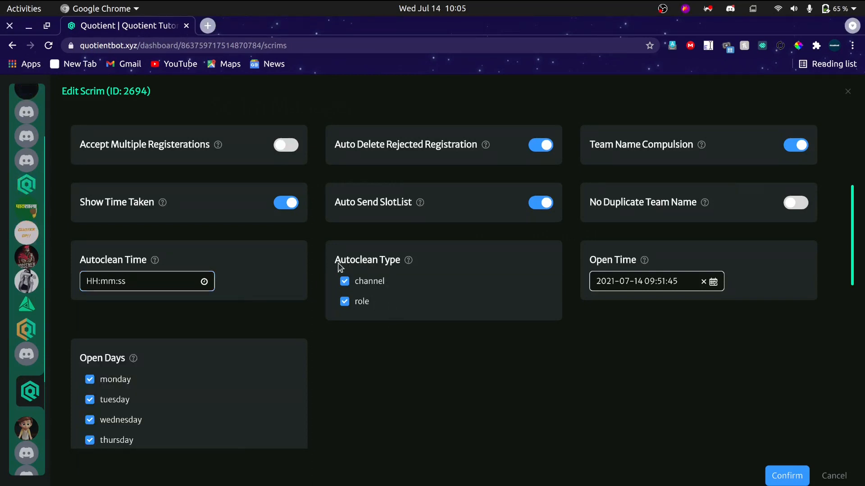
drag(340, 265, 410, 262)
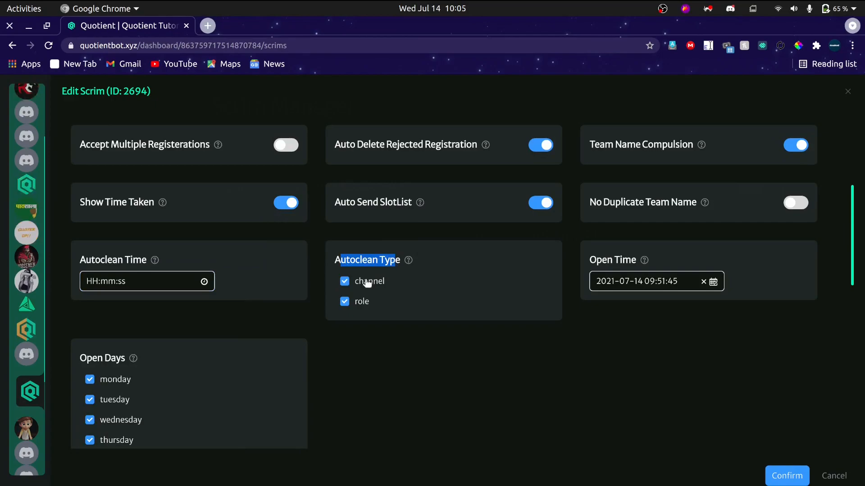
Switch to Discord and pin the first of the two latest team registration messages in scrim-test.
key(alt+Tab)
scroll(355, 314, up, 3)
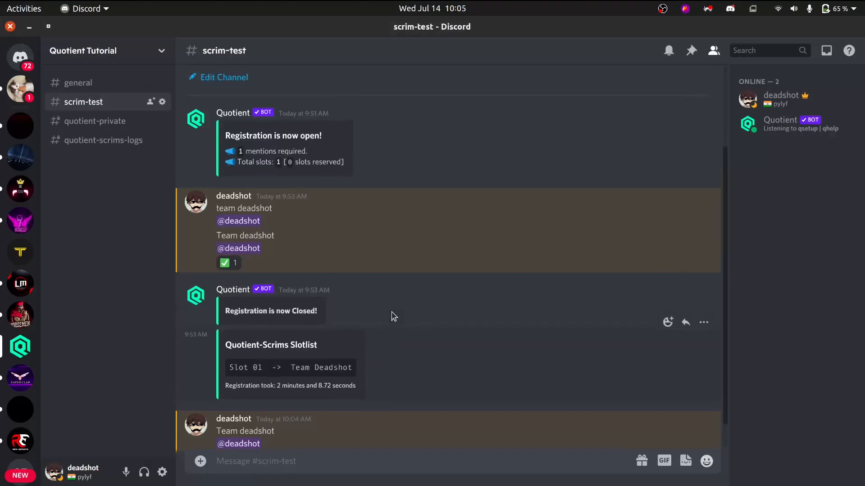
scroll(394, 317, down, 3)
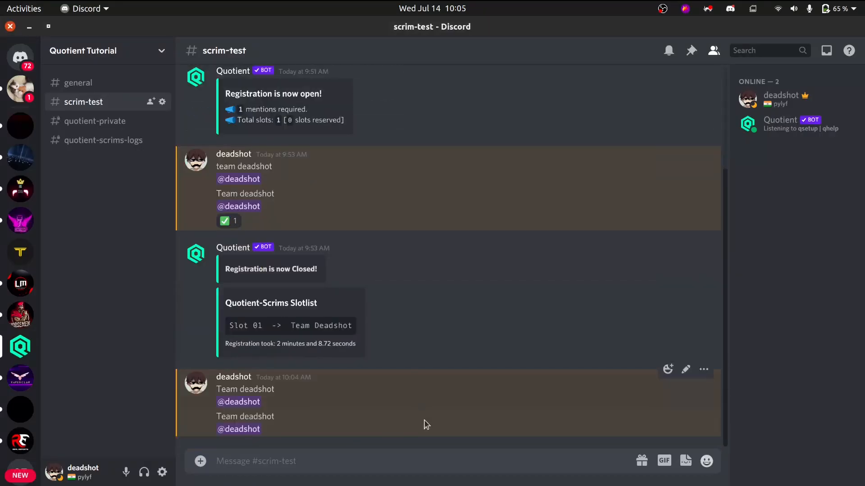
click(704, 369)
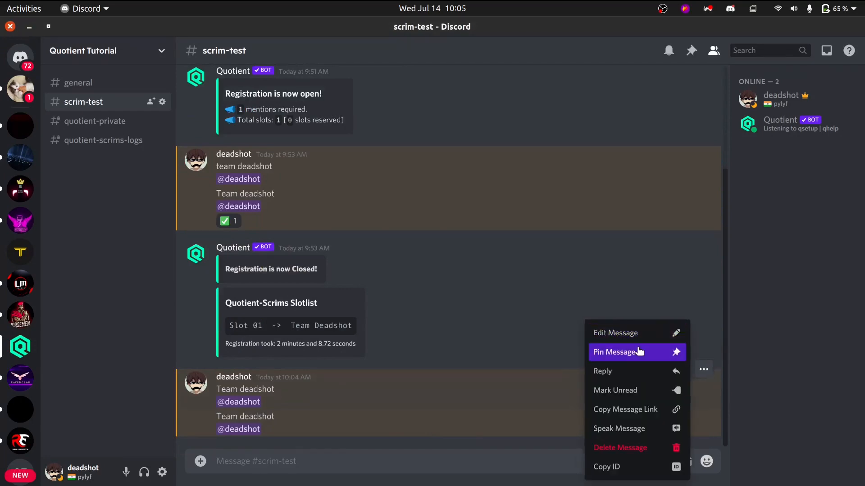
click(671, 353)
click(518, 324)
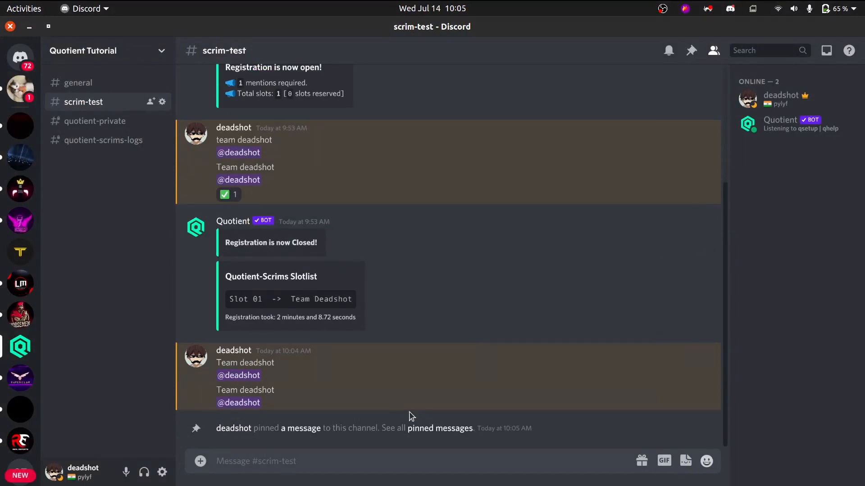
Switch to Chrome and try Autoclean Type without role and without channel, checking the member's profile in Discord before restoring both options.
key(alt+Tab)
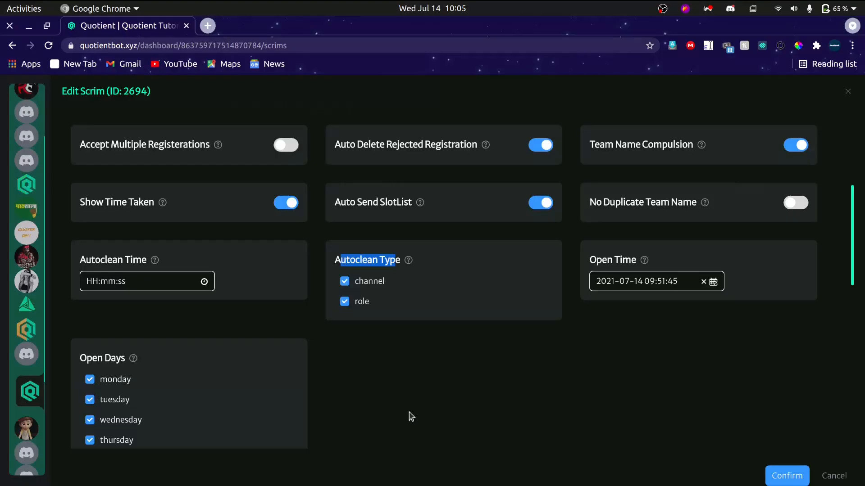
click(356, 303)
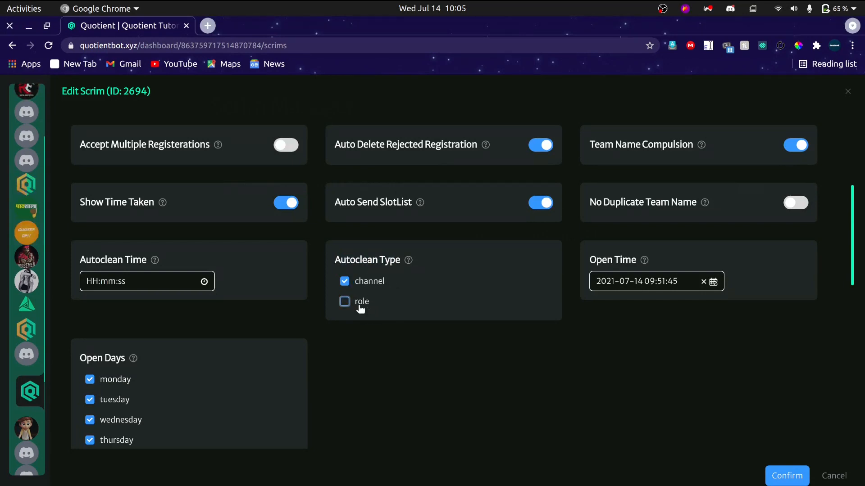
click(359, 303)
click(353, 282)
key(alt+Tab)
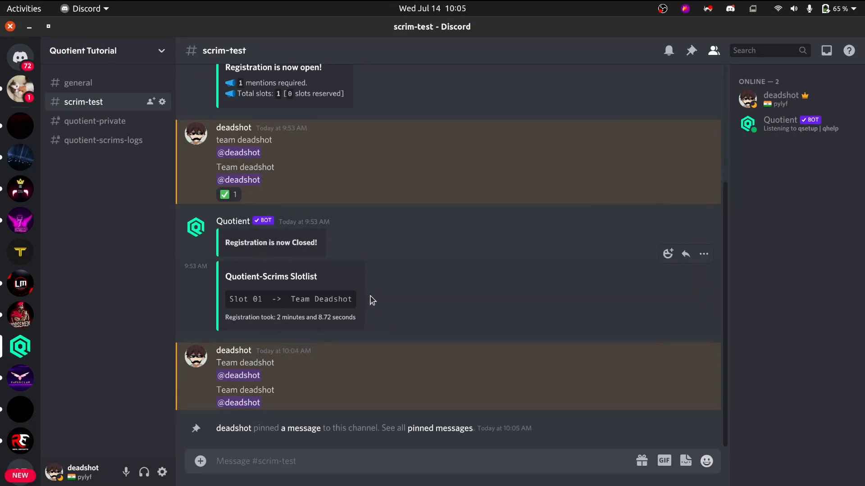
click(779, 97)
click(319, 267)
key(alt+Tab)
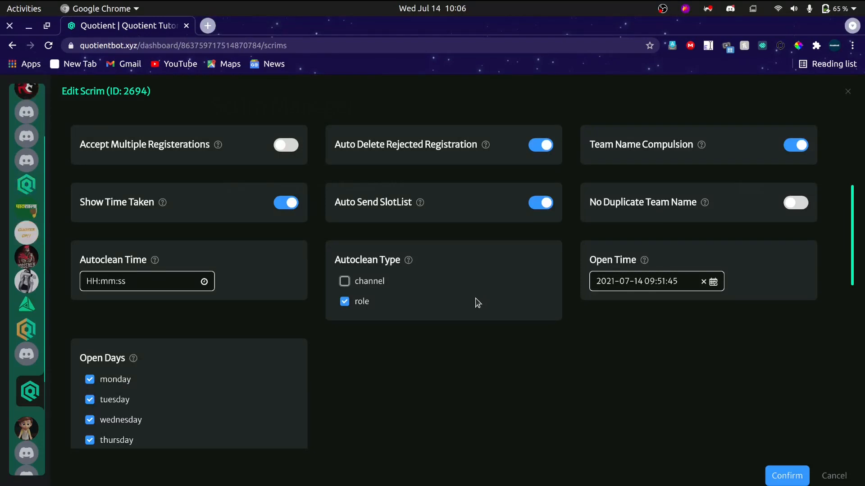
click(358, 281)
scroll(546, 350, down, 1)
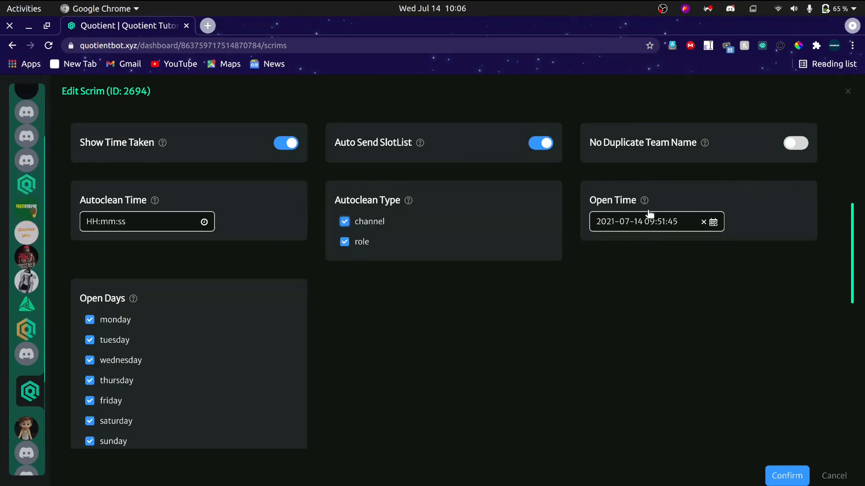
click(637, 227)
scroll(587, 264, down, 3)
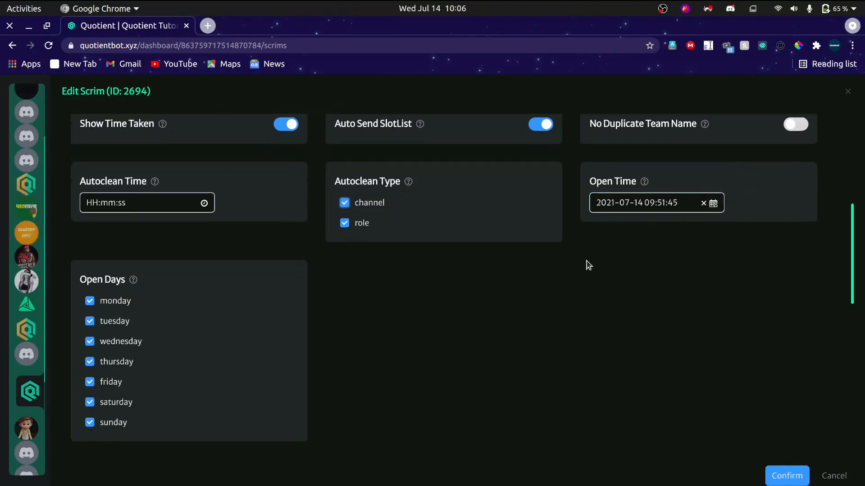
scroll(675, 223, up, 1)
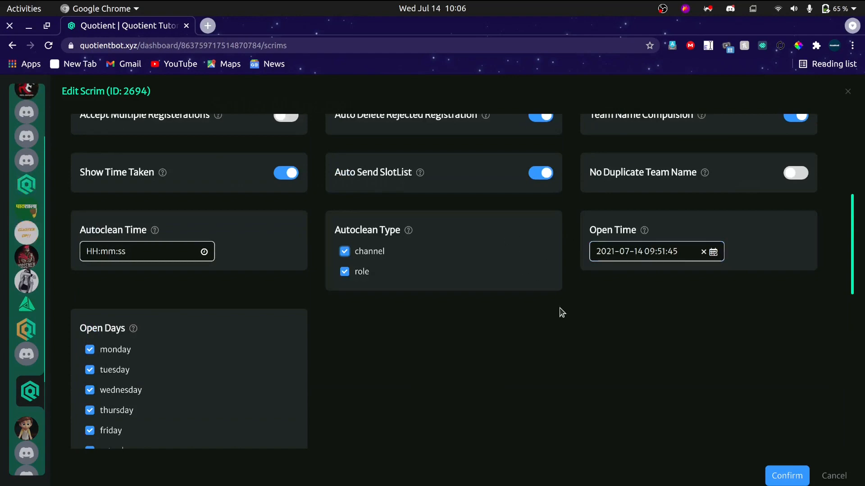
key(alt+Tab)
key(alt+Tab)
click(632, 260)
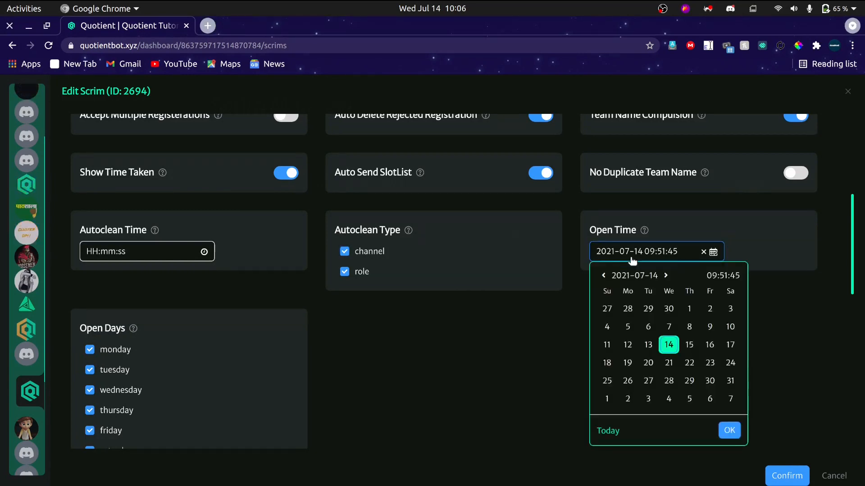
click(690, 345)
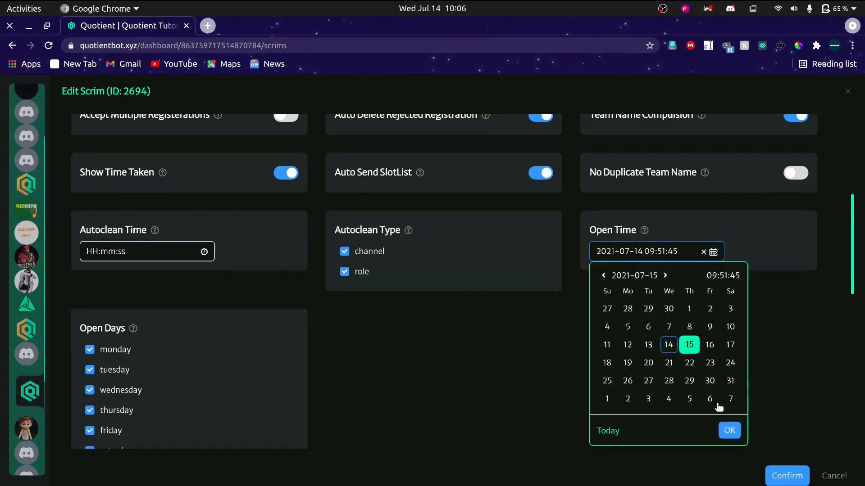
click(729, 430)
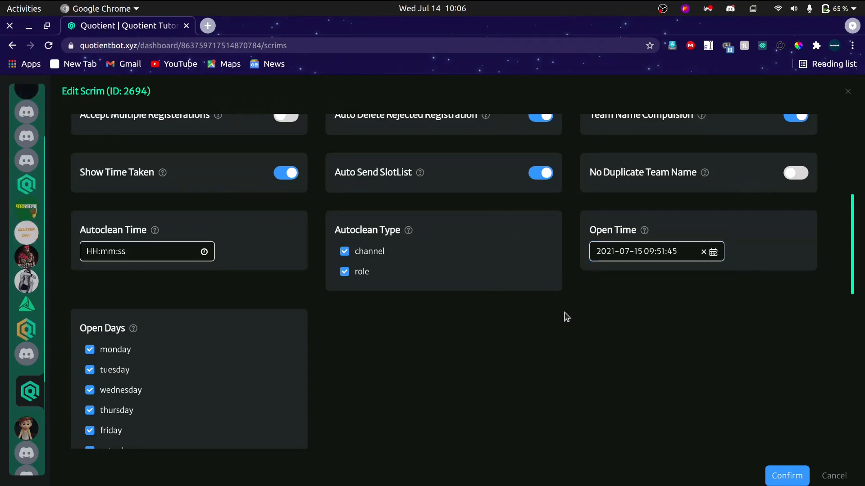
Glance at scrim-test in Discord, return to Chrome and exclude Sunday from the scrim's Open Days.
key(alt+Tab)
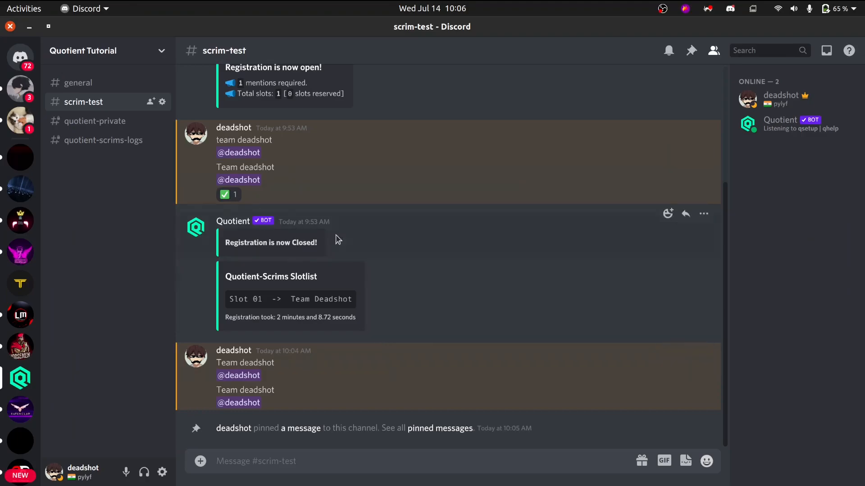
key(alt+Tab)
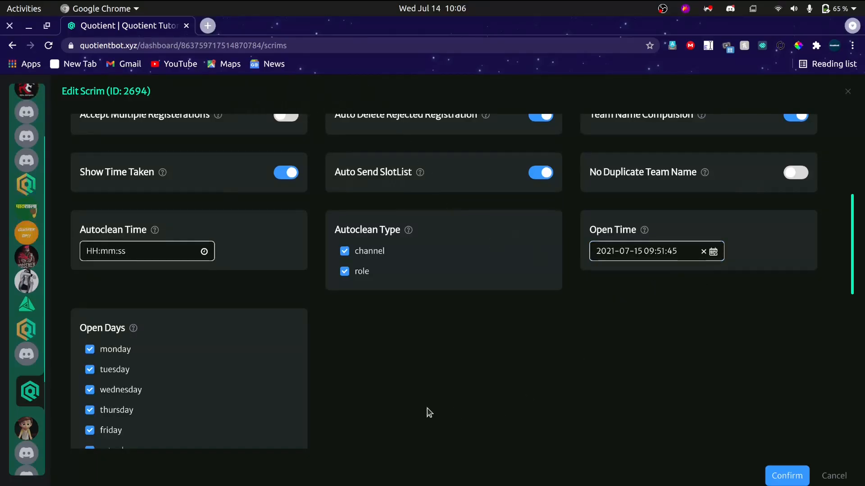
scroll(427, 411, down, 3)
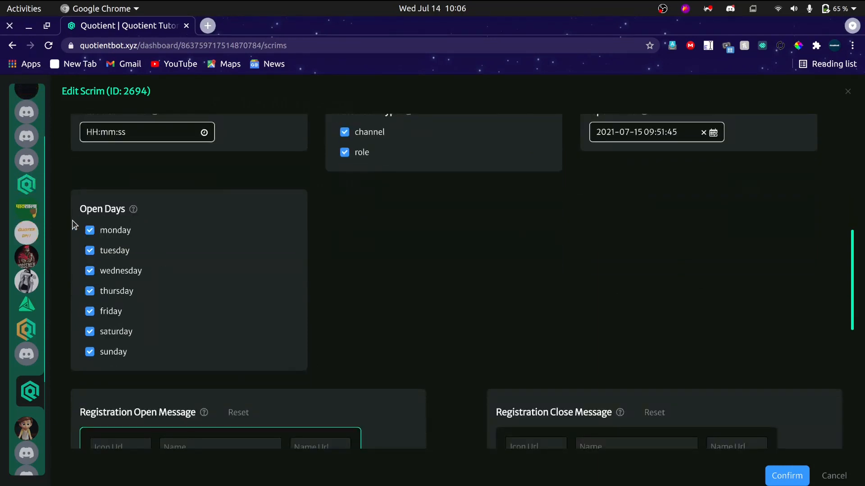
drag(79, 217, 166, 299)
click(167, 309)
key(alt+Tab)
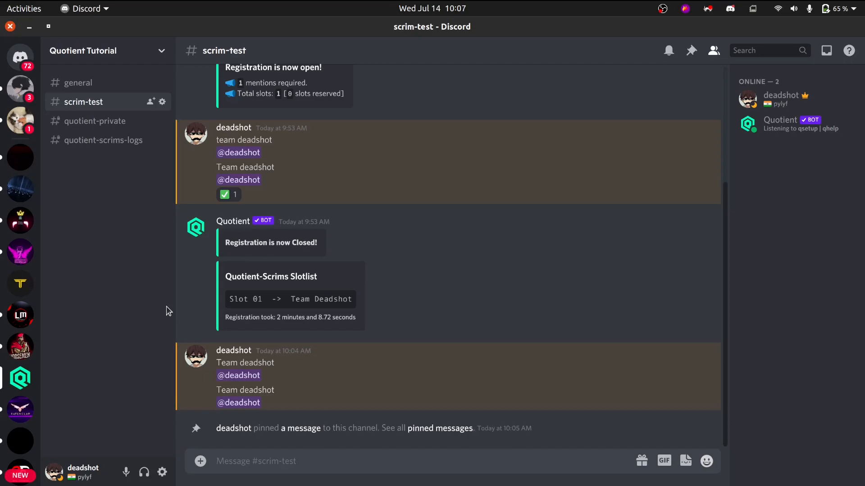
key(alt+Tab)
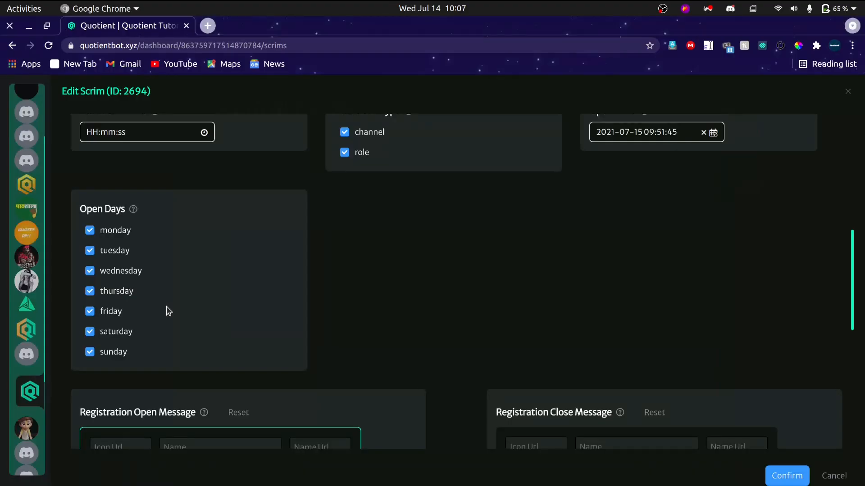
click(89, 351)
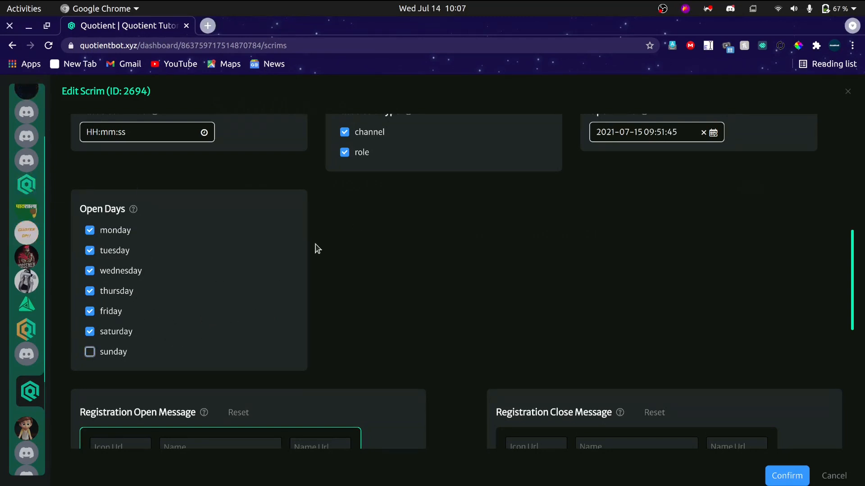
Review the registration open and close message editors and their keywords, check the registration-open message in Discord's scrim-test channel, and return to Chrome.
scroll(363, 264, down, 5)
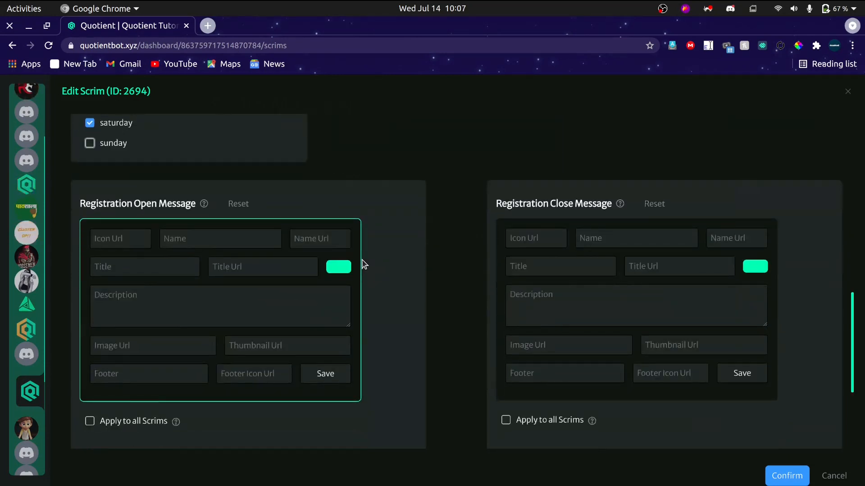
scroll(415, 255, down, 2)
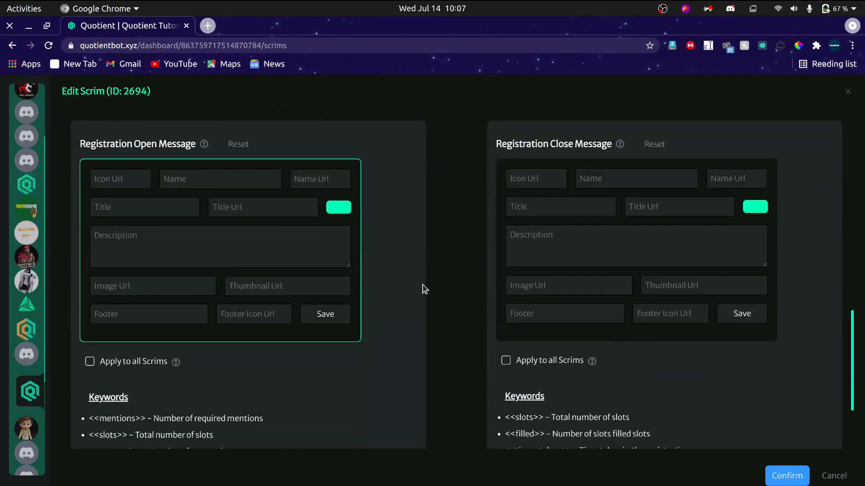
scroll(416, 291, down, 3)
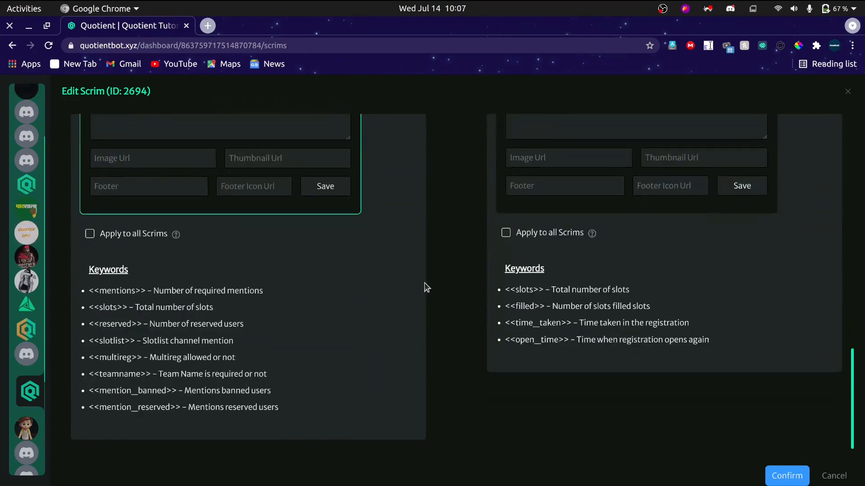
scroll(425, 286, up, 3)
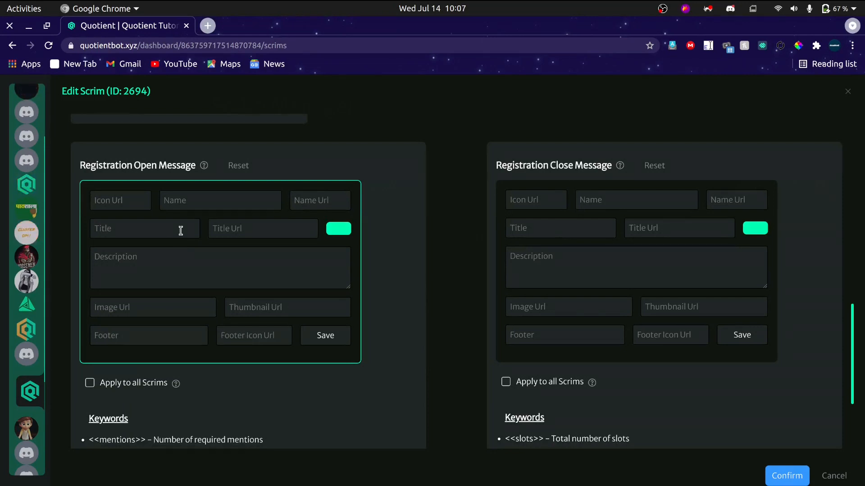
key(alt+Tab)
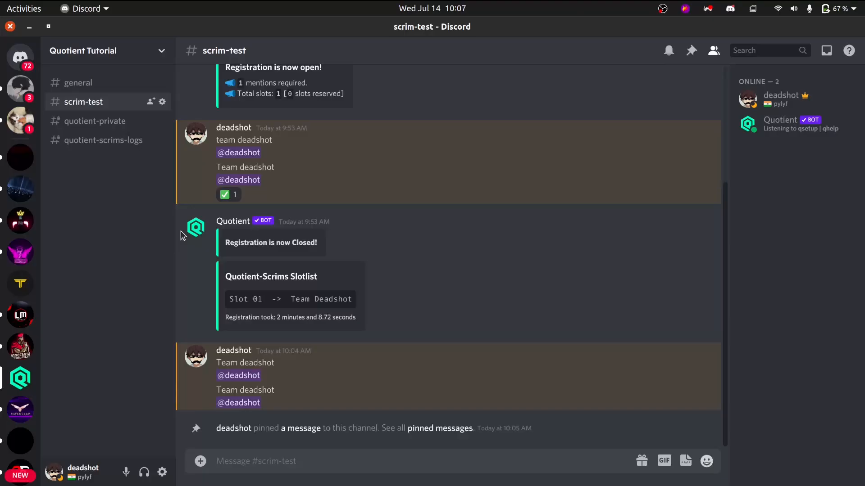
scroll(298, 279, up, 4)
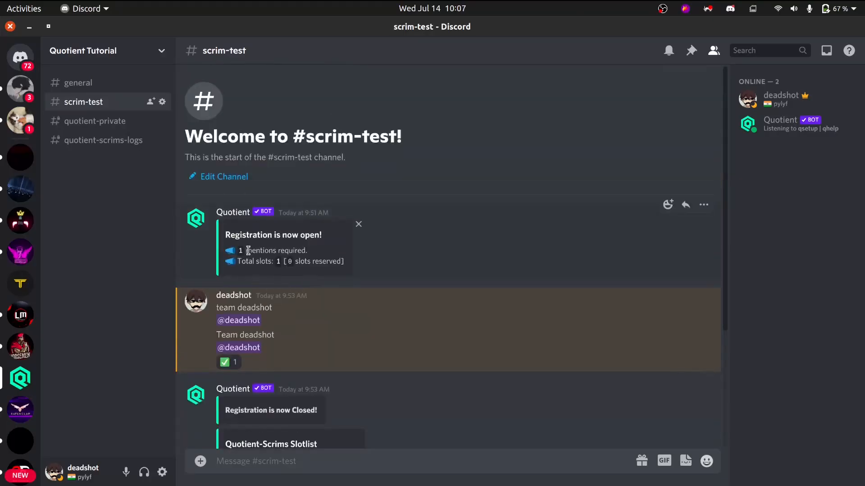
key(alt+Tab)
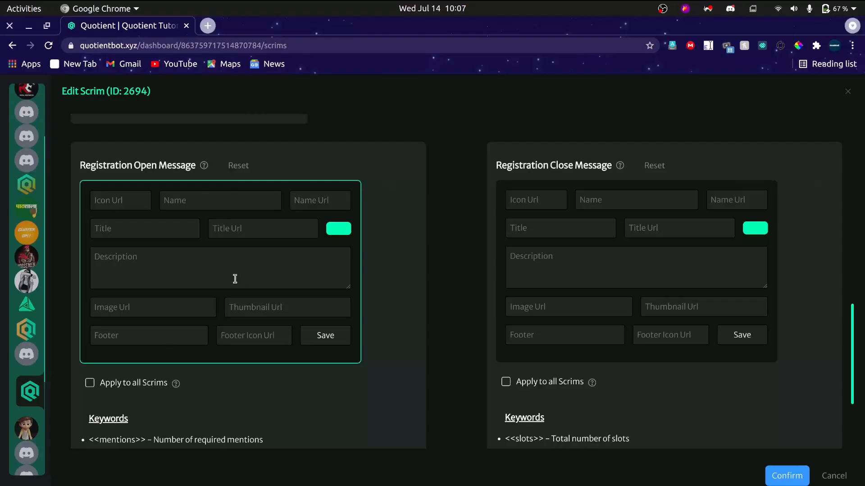
click(134, 222)
text(Regi)
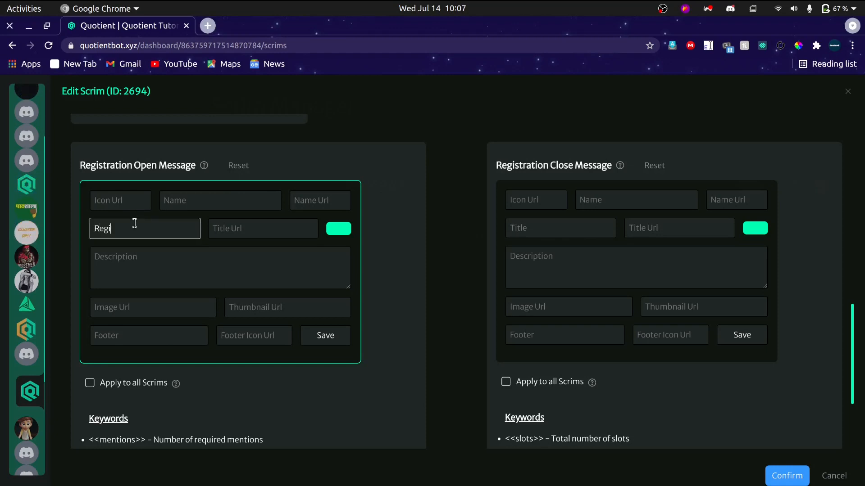
text(stration is now Open!)
click(255, 227)
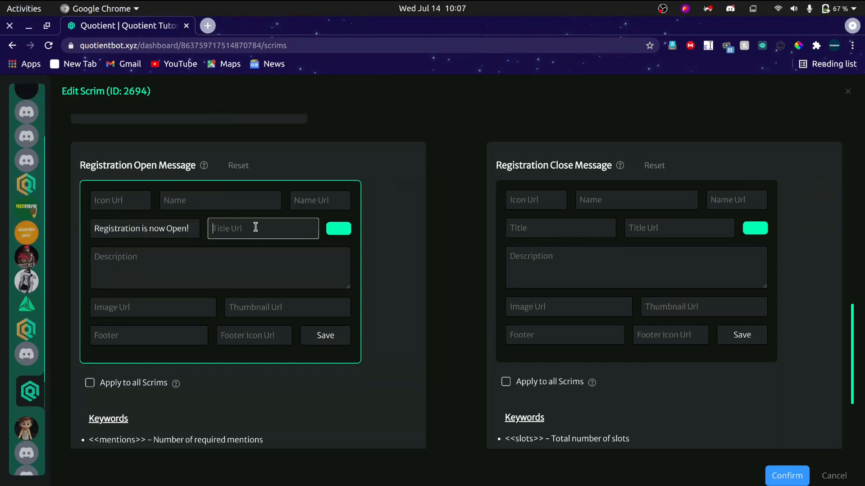
text(https://google.com)
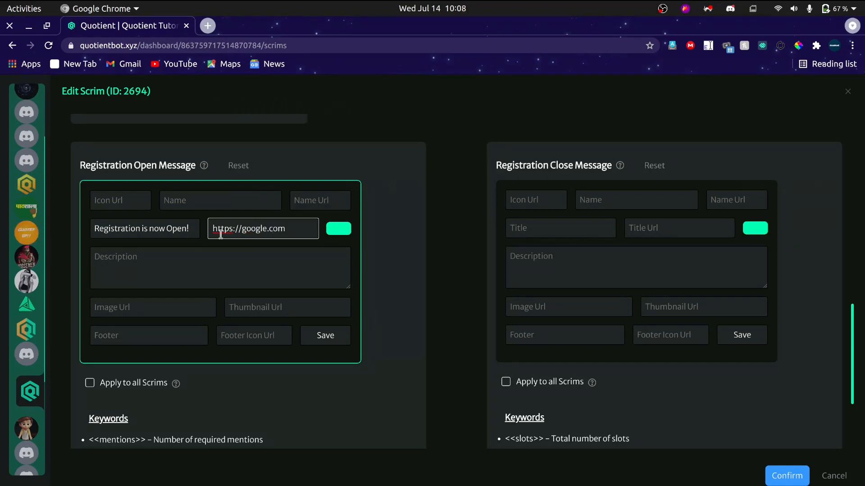
click(179, 295)
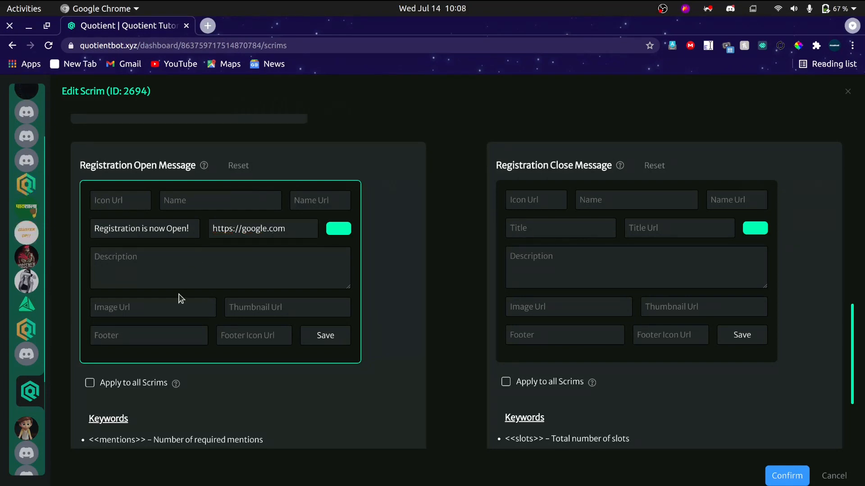
Examine the keywords available for the Registration Open Message, especially <<mentions>> and its description.
click(167, 256)
scroll(191, 276, up, 5)
scroll(229, 284, down, 5)
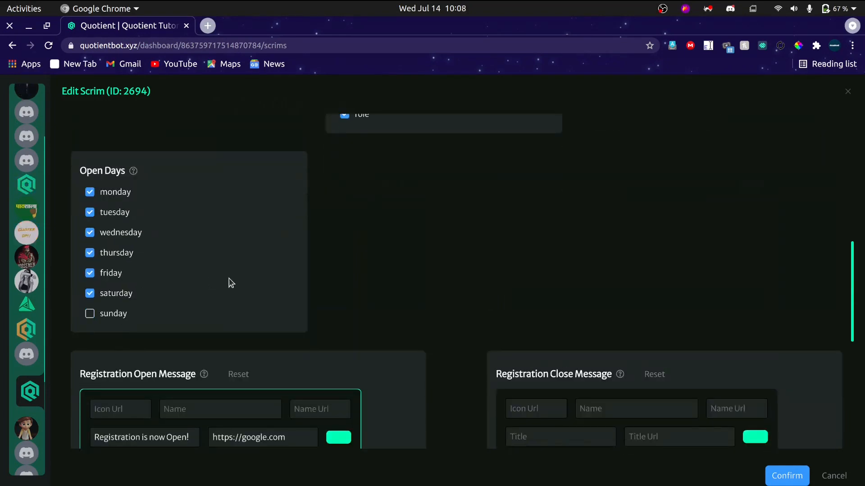
scroll(361, 264, down, 3)
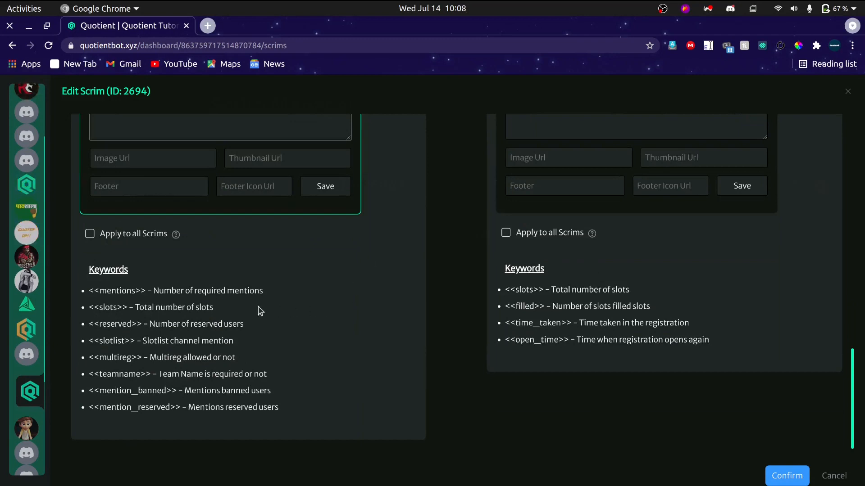
scroll(154, 344, up, 1)
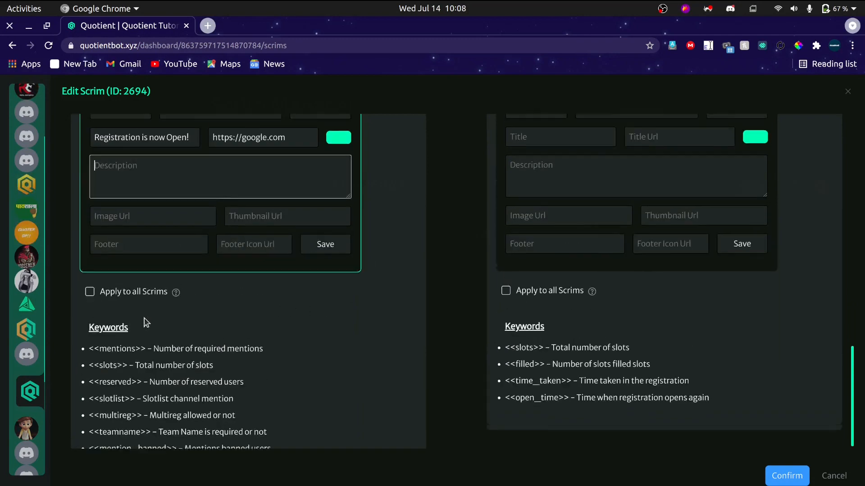
drag(145, 351, 89, 351)
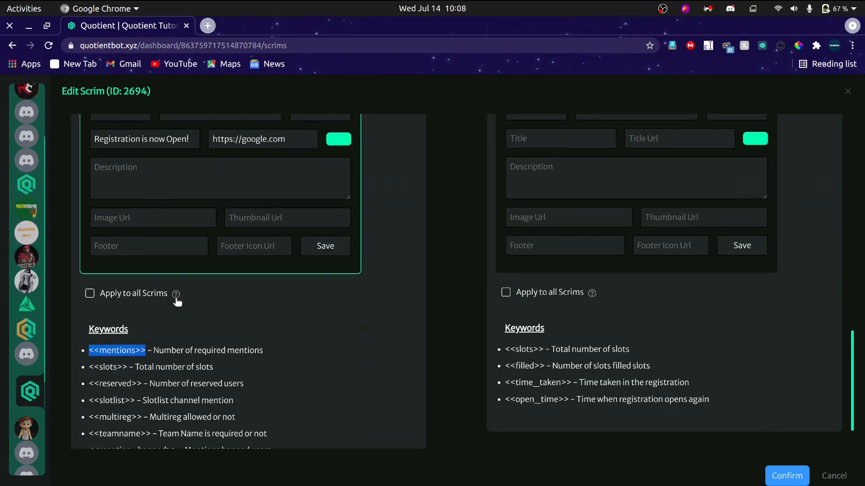
drag(153, 351, 267, 351)
click(266, 351)
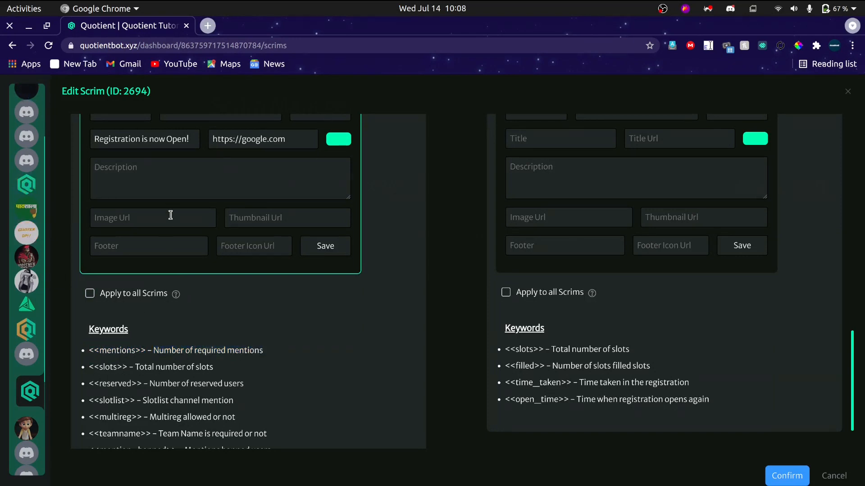
Copy "1 mentions required." from the registration-open message in Discord and paste it into the Registration Open Message description in Chrome.
click(168, 177)
key(alt+Tab)
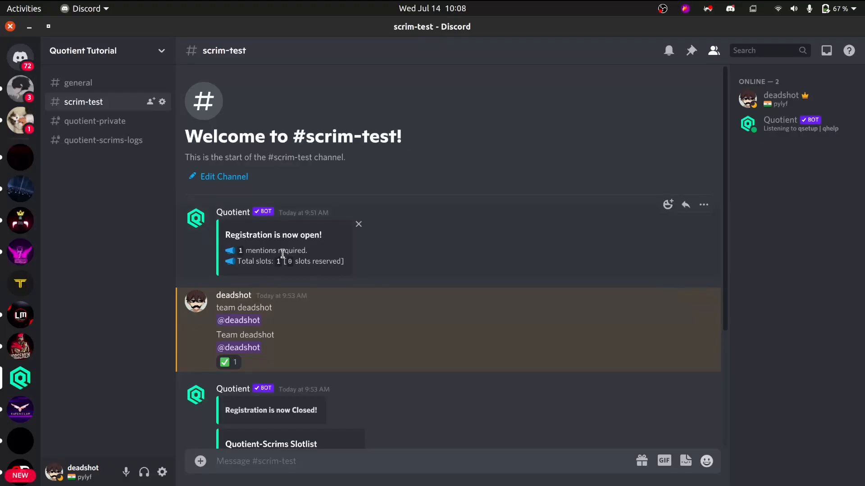
drag(319, 251, 239, 250)
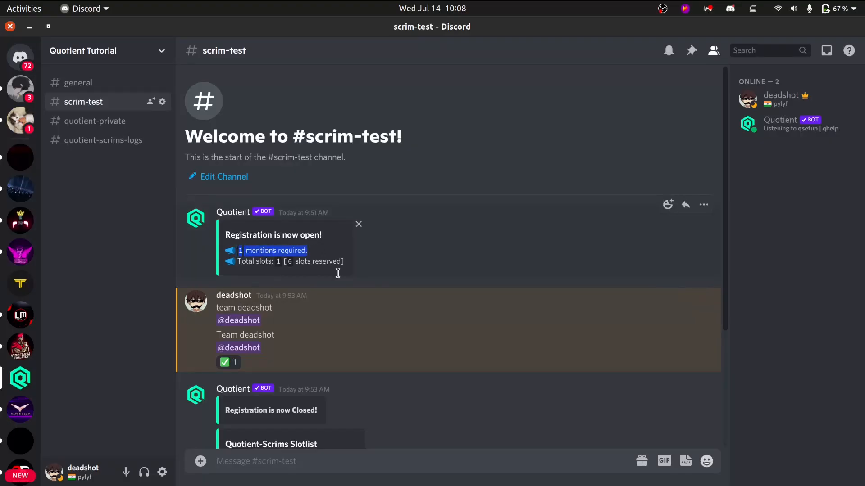
key(alt+Tab)
text(1 mentions required.)
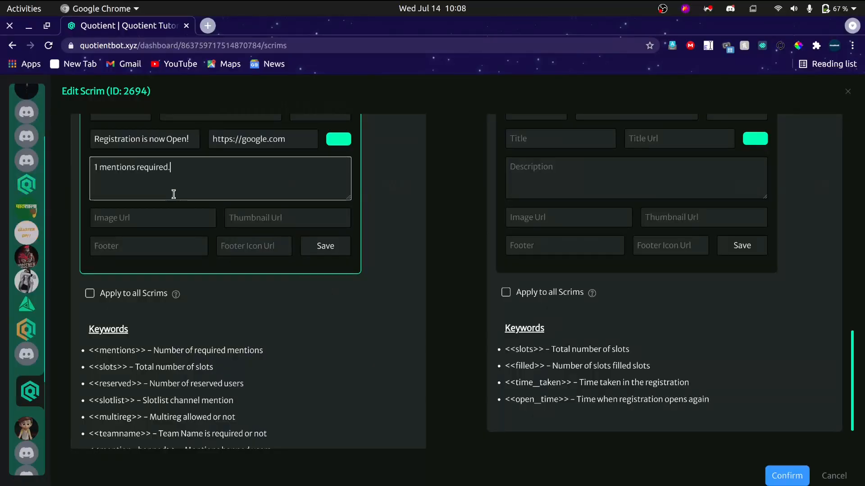
Replace the number before "mentions required." in the description with the <<mentions>> keyword copied from the keyword list.
click(99, 167)
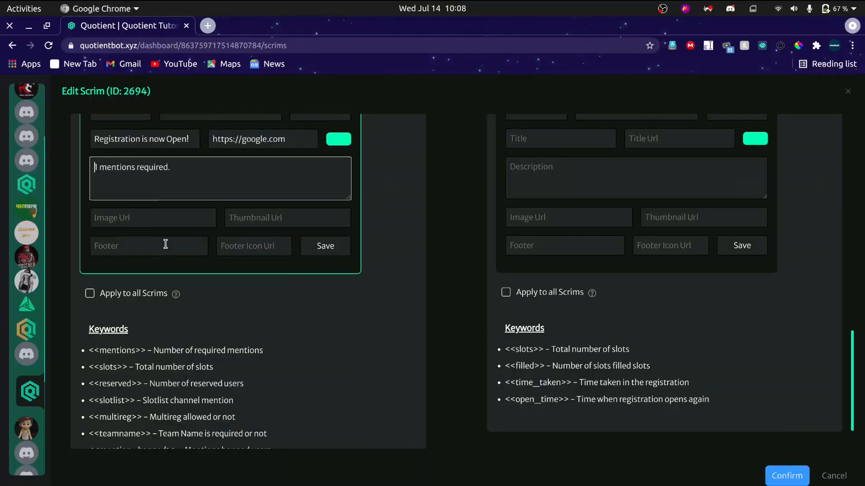
key(Delete)
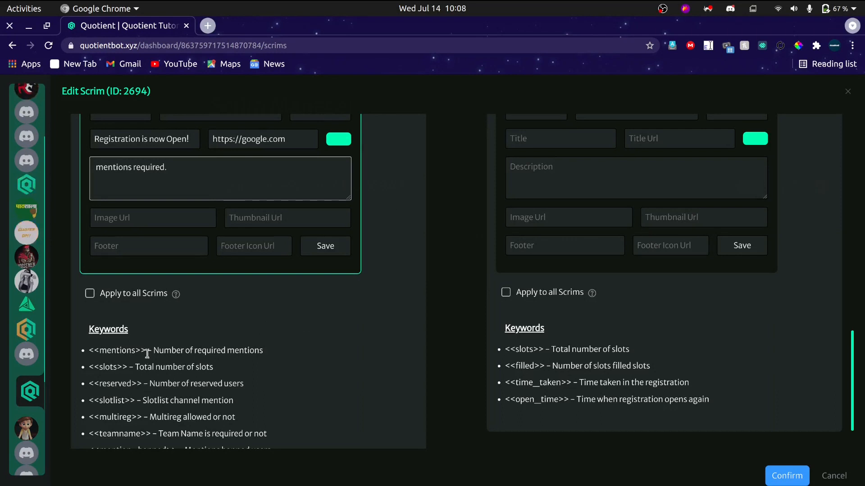
drag(146, 351, 88, 352)
key(ctrl+c)
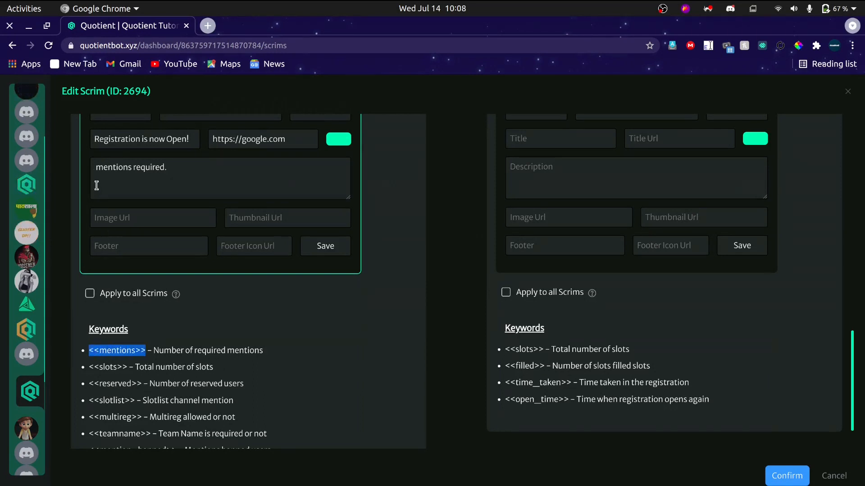
click(94, 170)
key(ctrl+v)
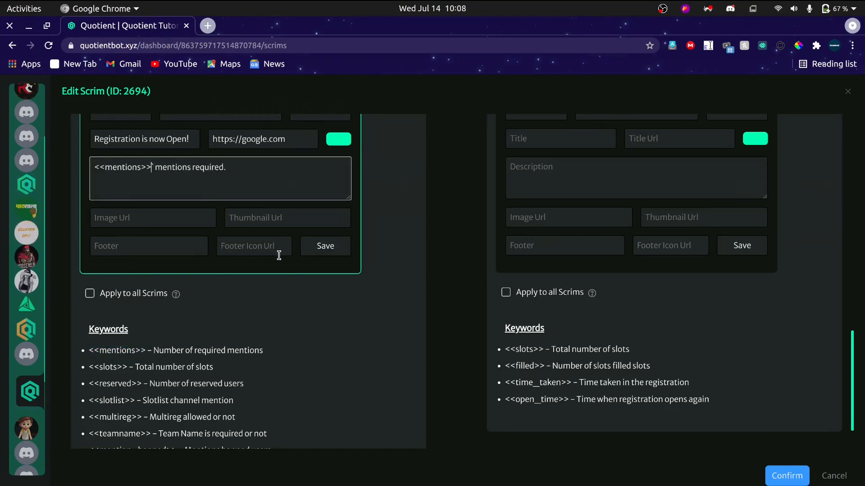
Try wrapping the <<mentions>> keyword in backticks and remove them again.
text(`)
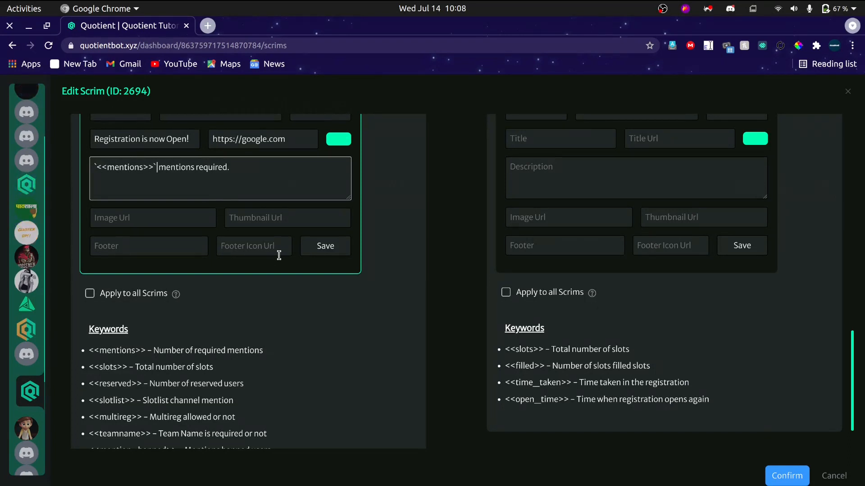
key(BackSpace)
key(BackSpace)
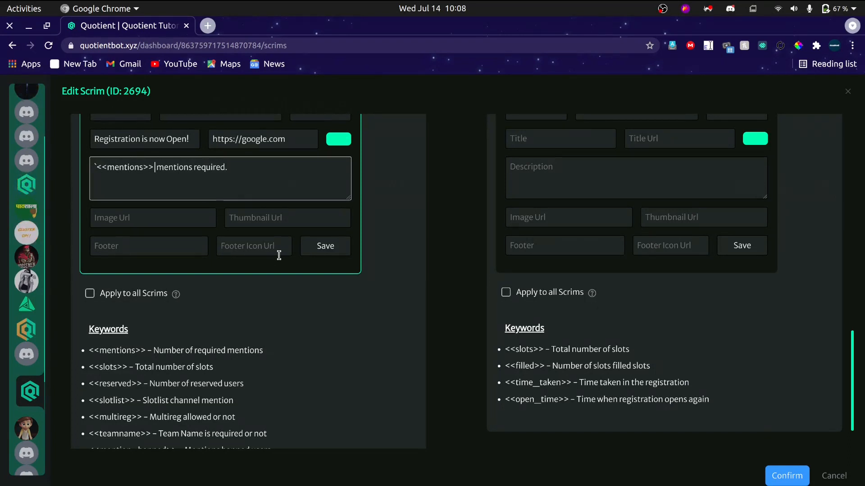
key(Home)
key(BackSpace)
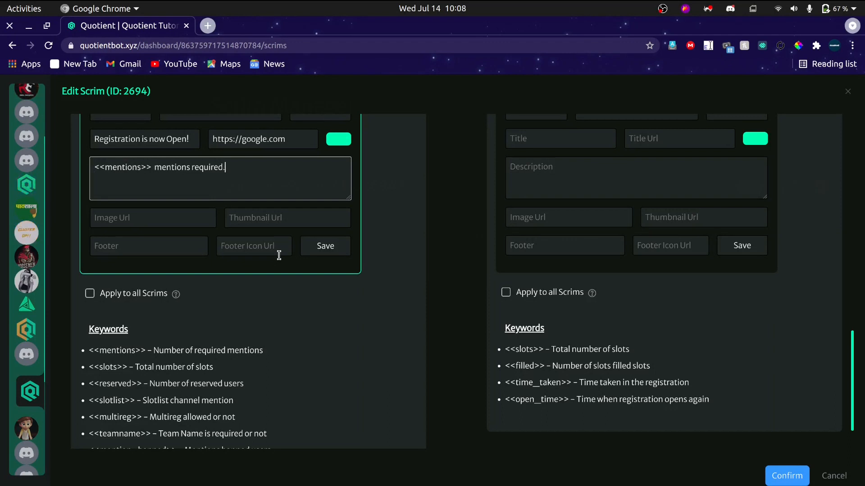
Add a second line reading "Team name requirement:" to the Registration Open Message description.
scroll(269, 327, down, 1)
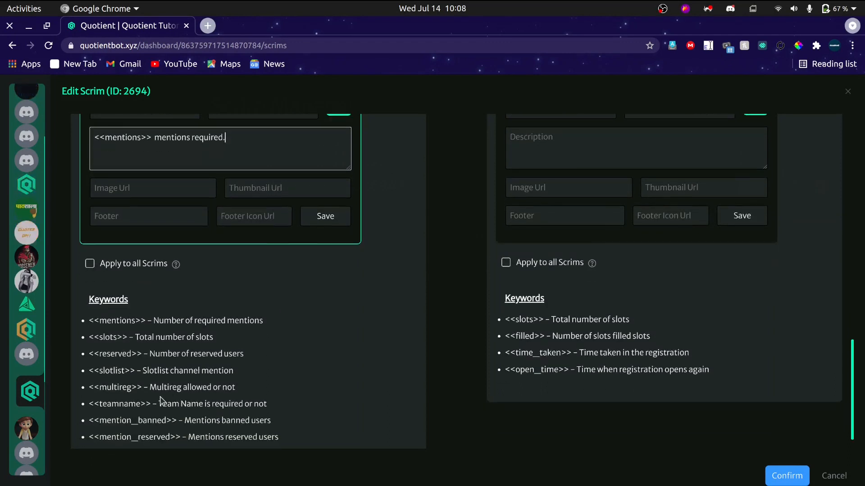
scroll(130, 256, up, 6)
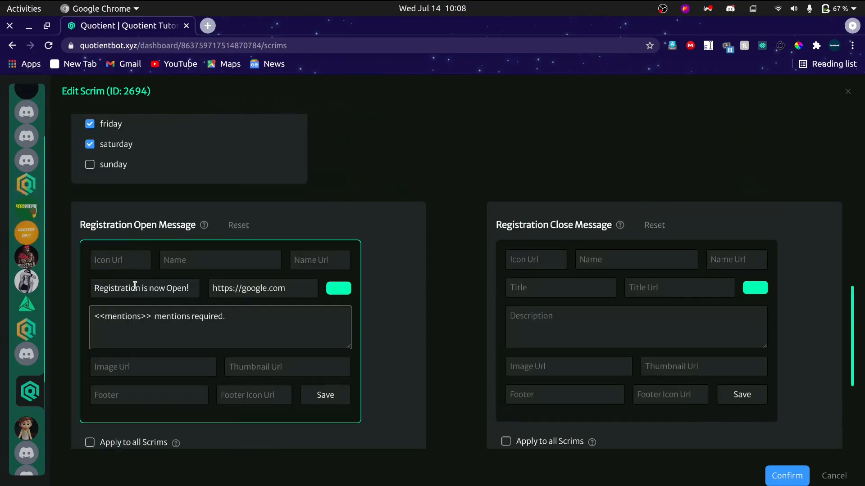
click(139, 326)
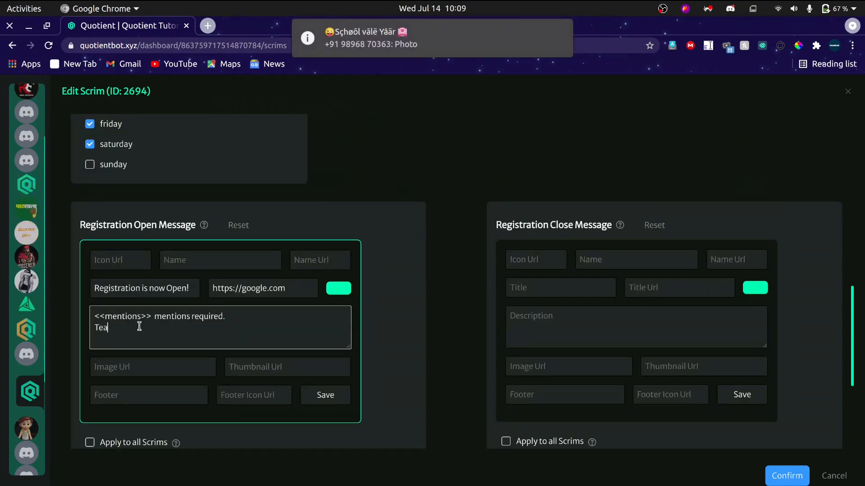
text(Team name requirement:)
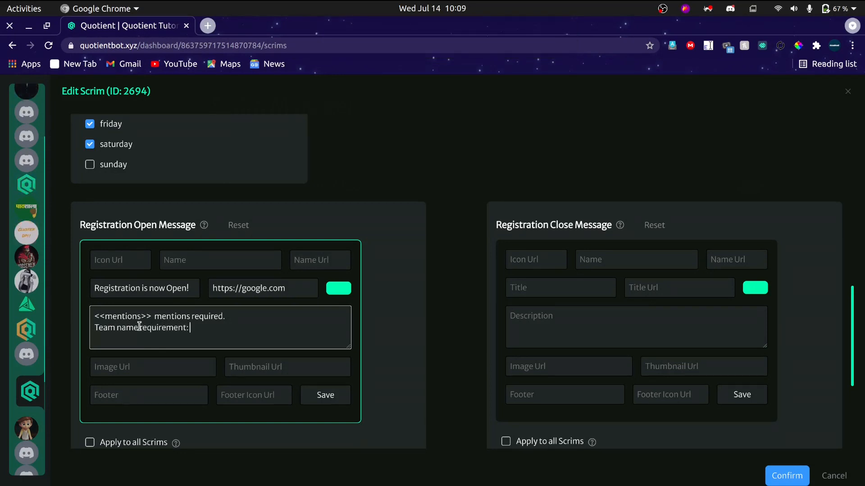
Copy the <<teamname>> keyword from the list and append it after "Team name requirement:" in the description.
scroll(398, 356, down, 5)
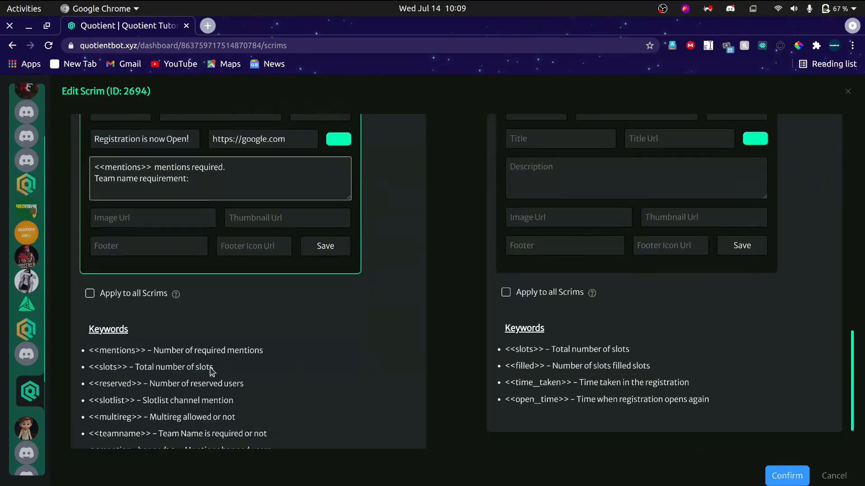
scroll(144, 413, down, 1)
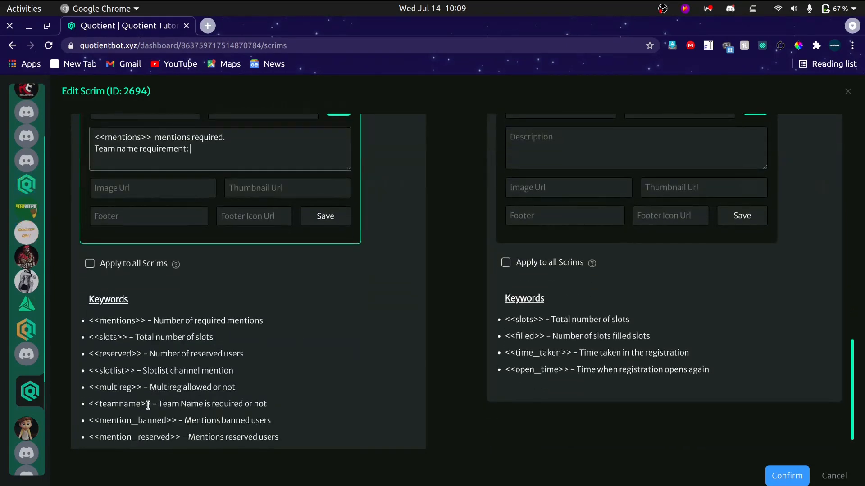
drag(150, 404, 89, 405)
key(ctrl+c)
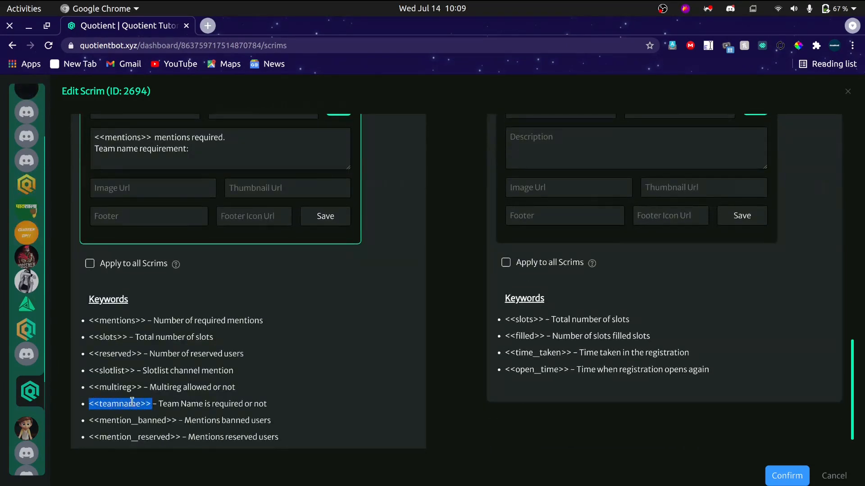
click(224, 152)
key(ctrl+v)
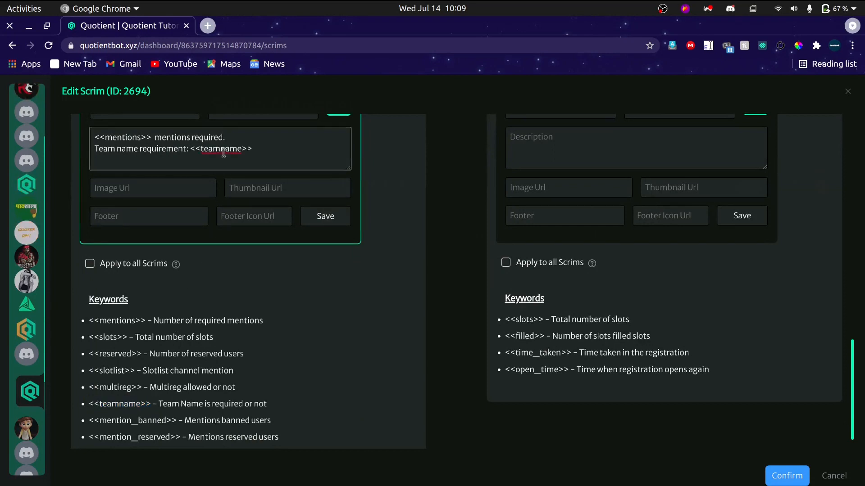
Set the footer of the Registration Open Message to "this is footer".
scroll(224, 166, up, 3)
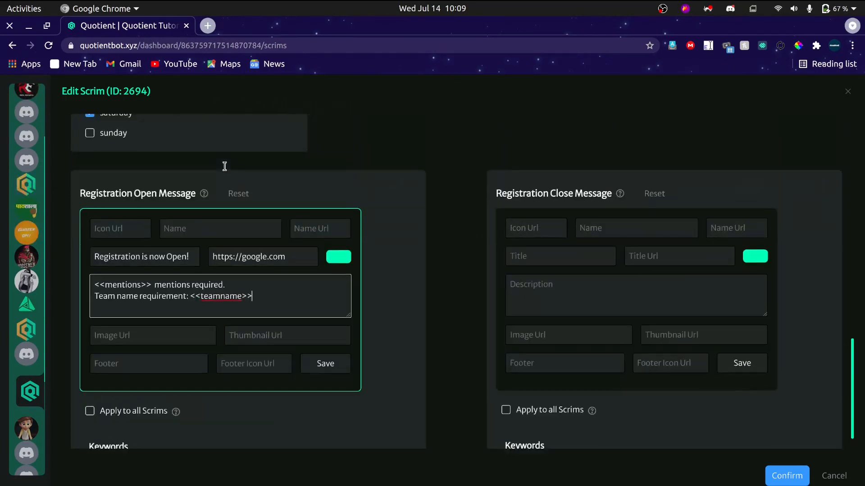
click(291, 335)
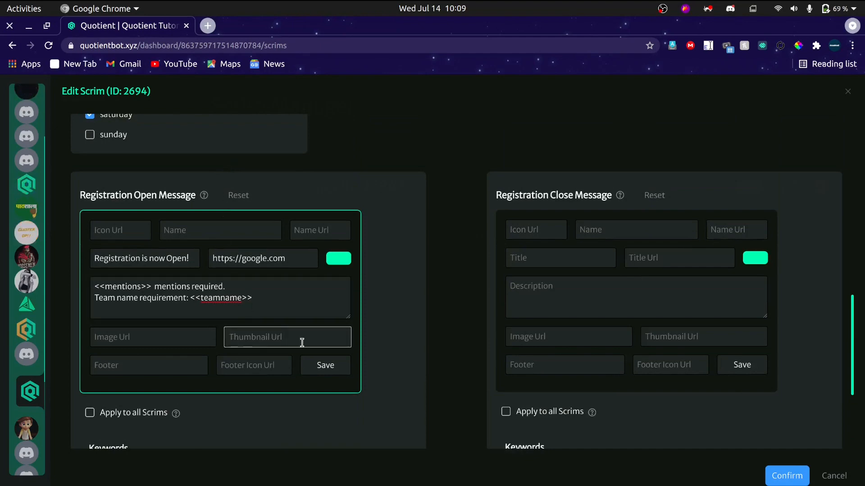
key(alt+Tab)
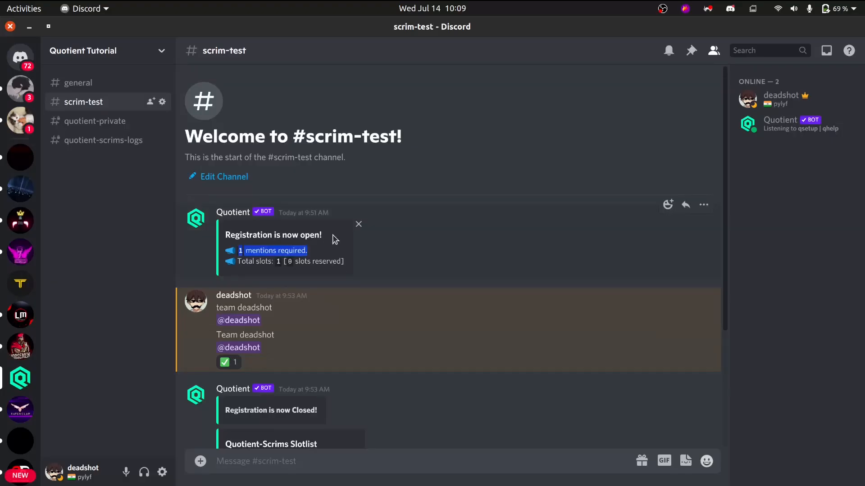
key(alt+Tab)
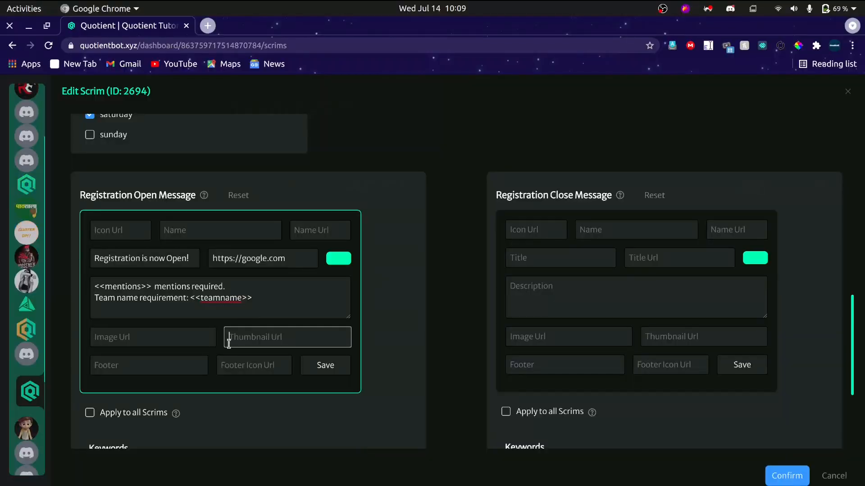
click(189, 365)
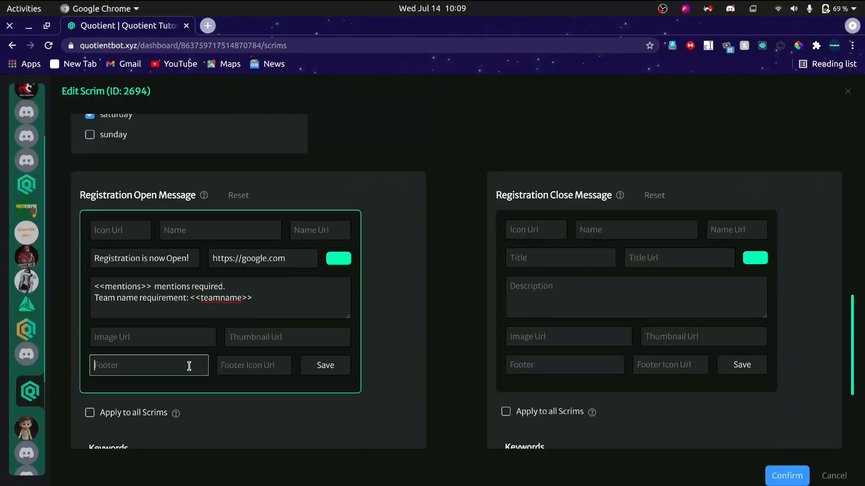
text(this is footer)
Enter the host's nickname as the name in the Registration Open Message, leaving the icon URL empty.
right_click(27, 186)
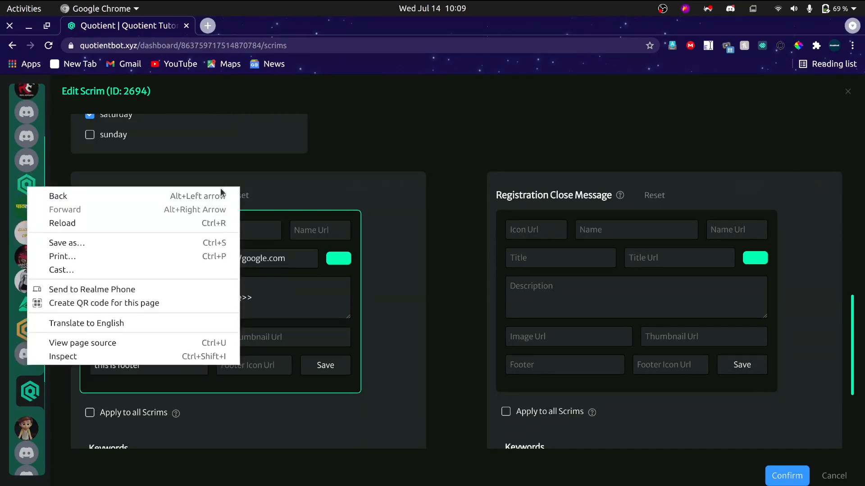
click(322, 194)
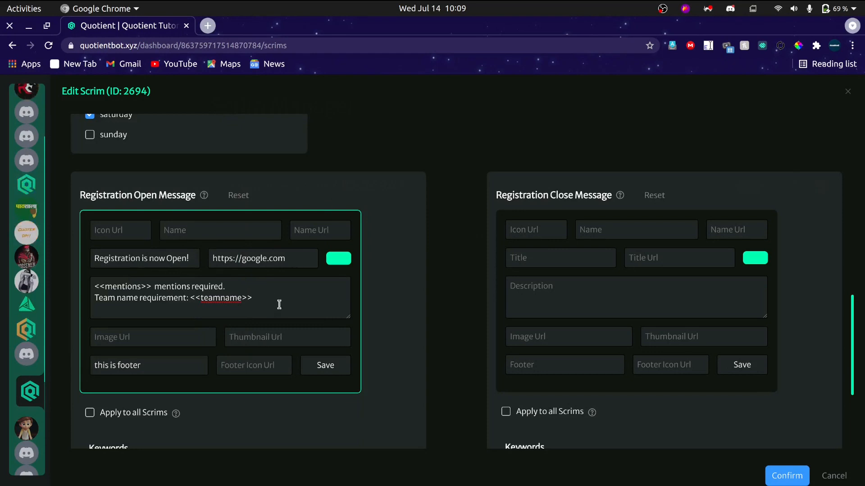
click(212, 234)
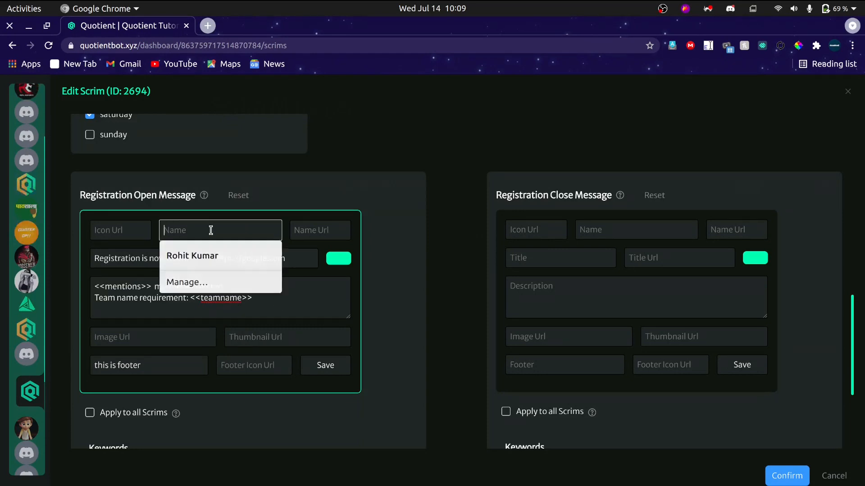
text(deadshot)
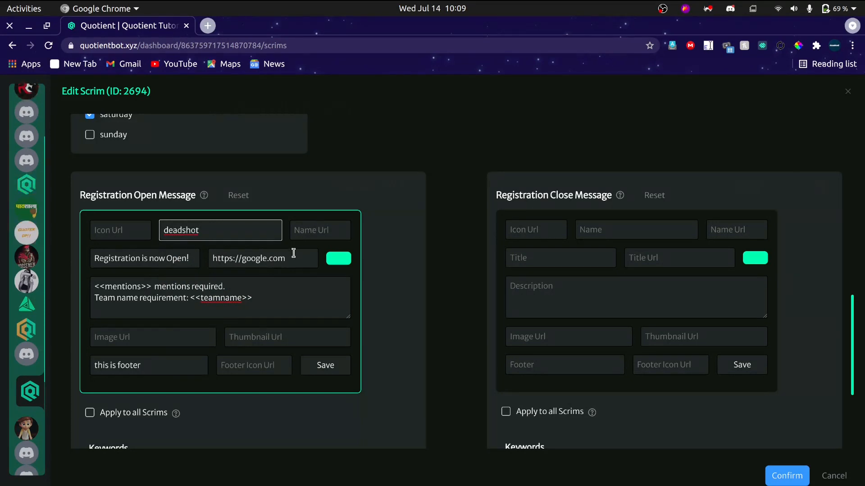
click(94, 233)
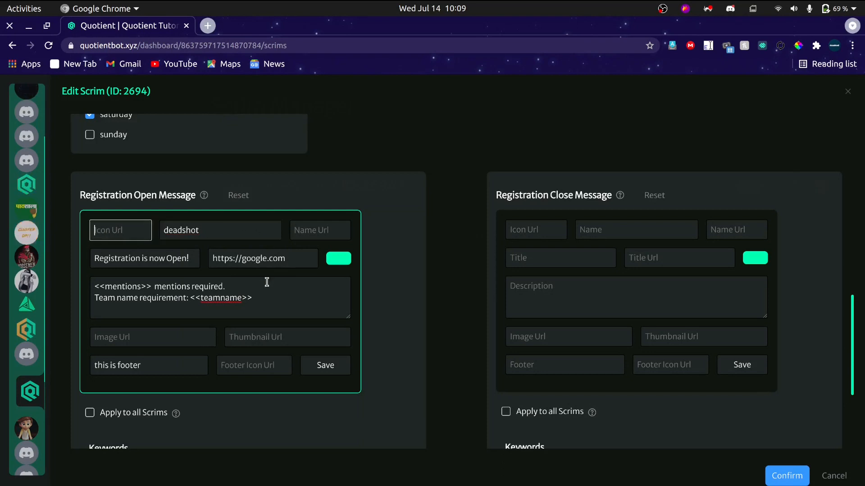
scroll(267, 284, down, 1)
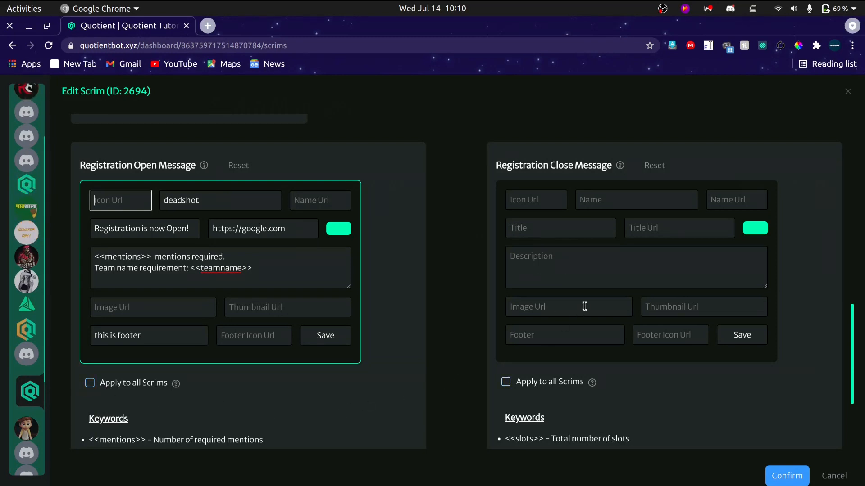
Change the embed color of the Registration Open Message to blue.
scroll(622, 357, down, 1)
scroll(621, 357, down, 4)
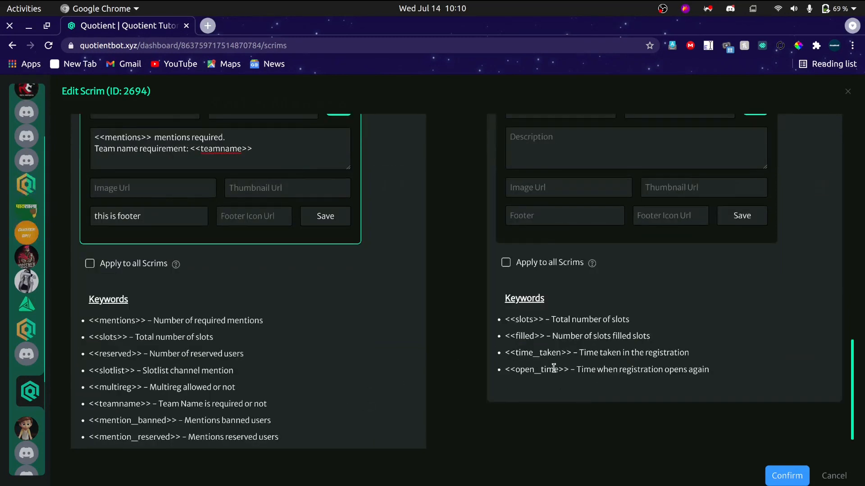
drag(565, 369, 526, 368)
click(526, 367)
scroll(532, 351, up, 7)
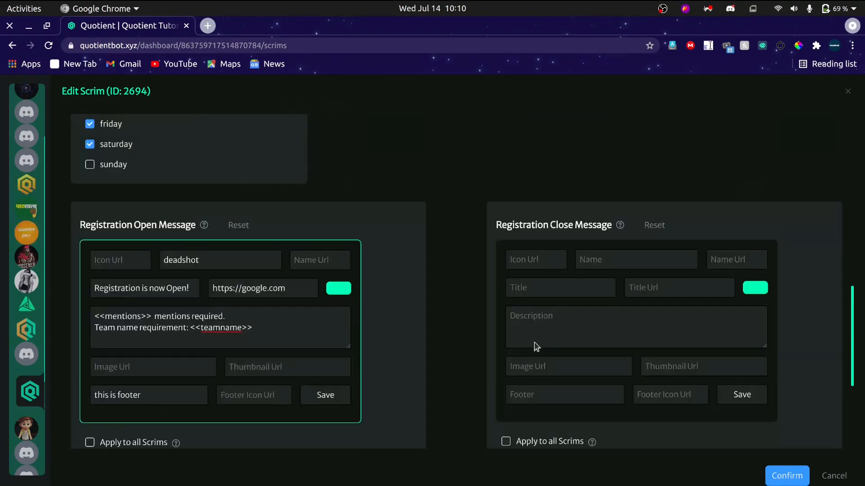
click(340, 289)
drag(413, 384, 406, 386)
drag(448, 303, 461, 282)
click(460, 283)
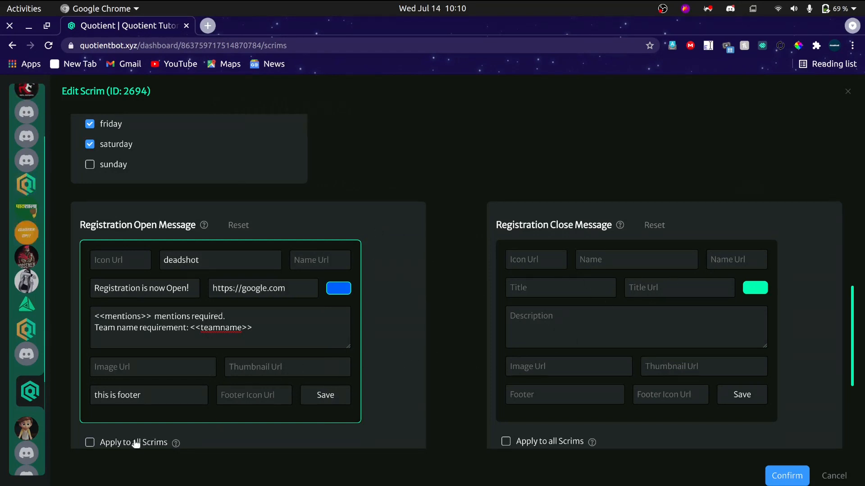
Apply the Registration Open Message to all scrims and save the embed.
click(115, 444)
scroll(434, 378, down, 2)
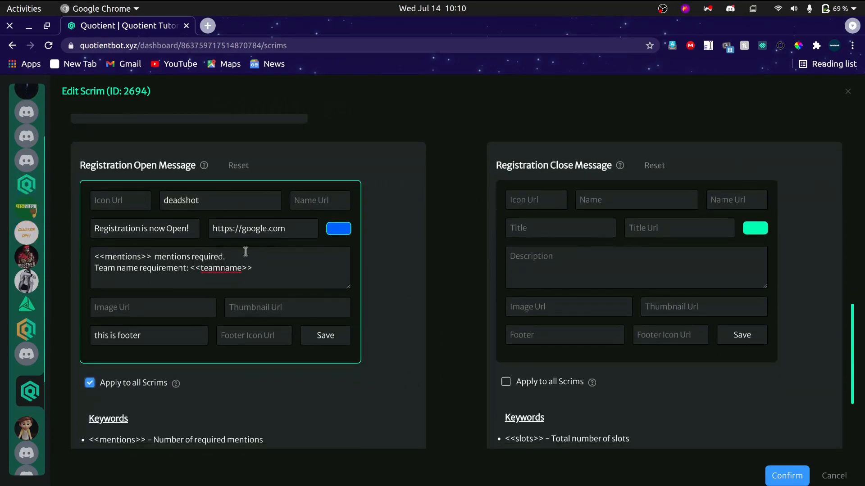
click(327, 335)
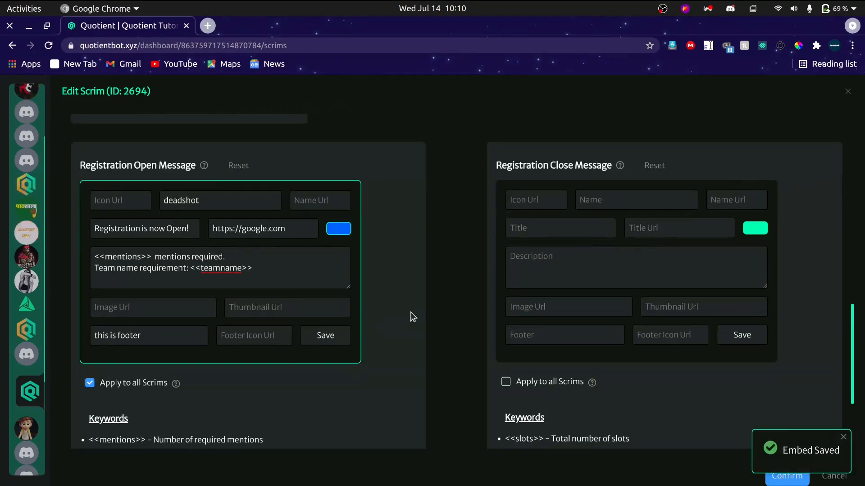
click(844, 439)
Set the date of the scrim's Open Time to 2021-07-14.
scroll(422, 285, up, 7)
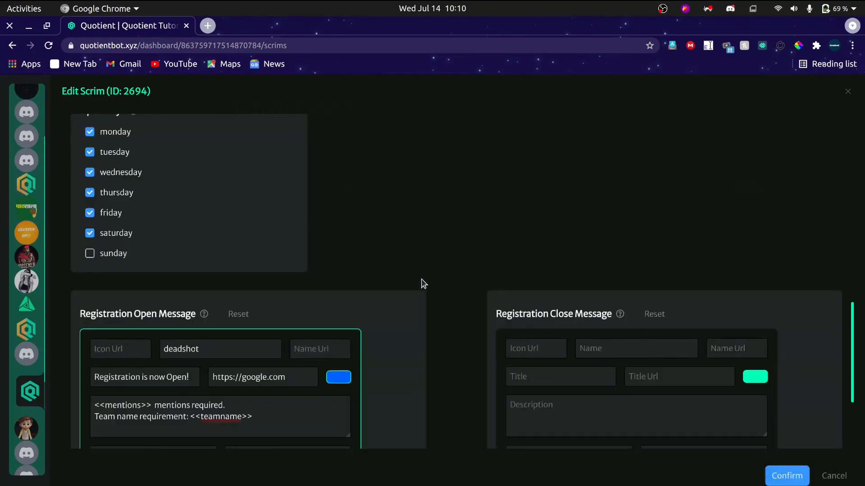
scroll(423, 283, up, 1)
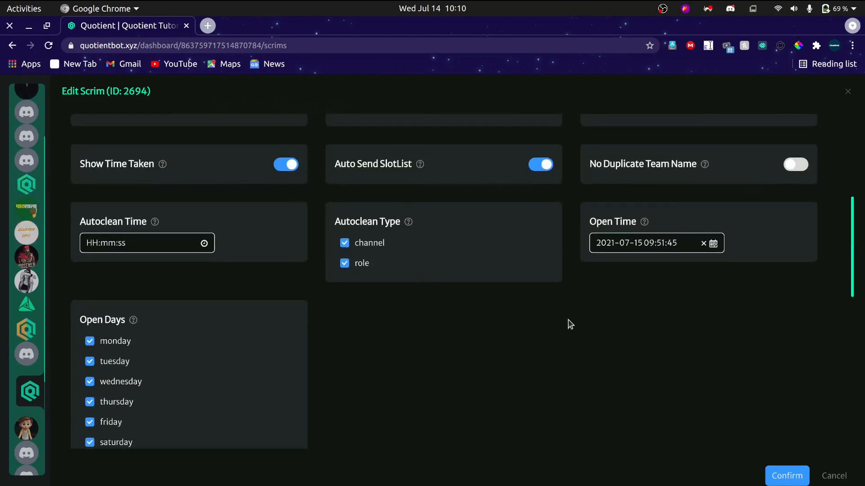
click(670, 245)
click(670, 336)
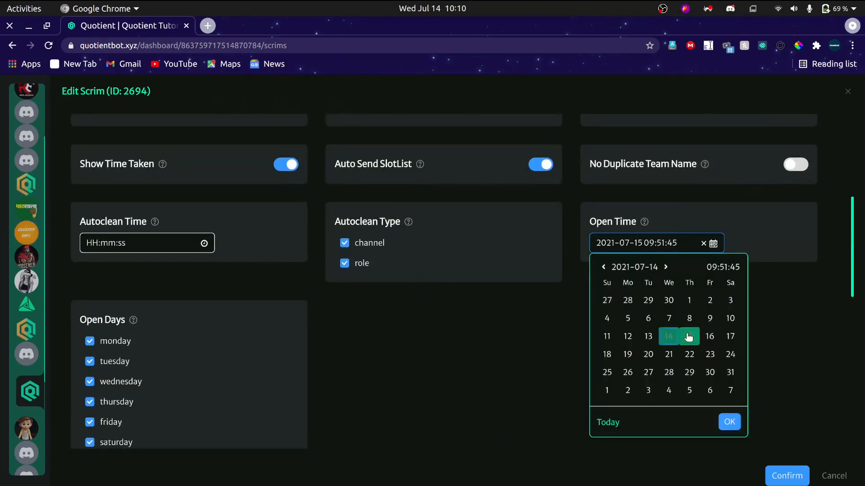
Set the scrim's Open Time to 10:11:00 and save the scrim.
click(731, 269)
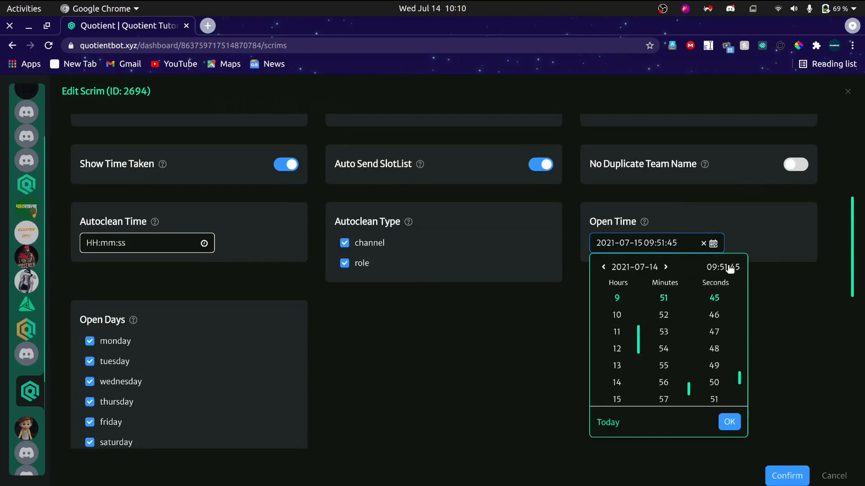
click(617, 315)
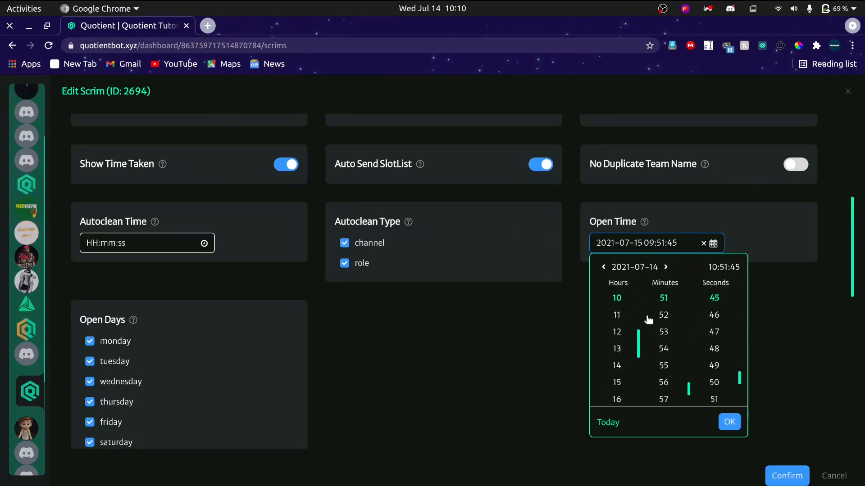
scroll(664, 319, up, 3)
scroll(668, 321, up, 10)
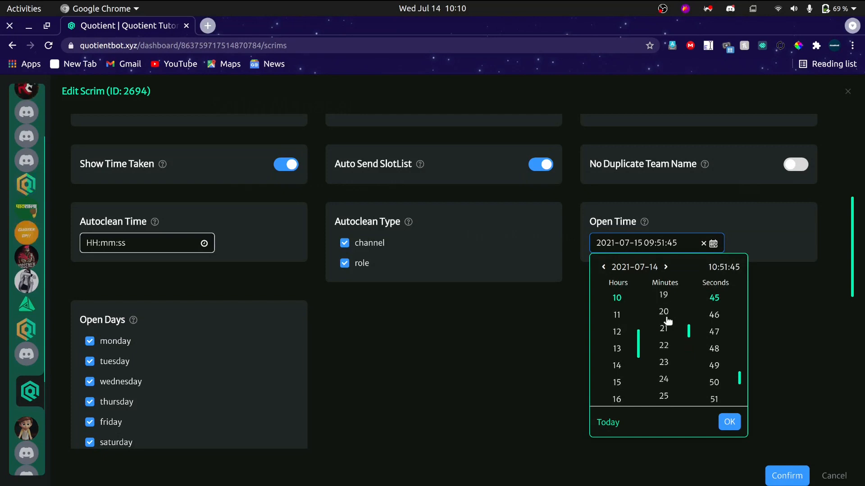
scroll(666, 342, down, 3)
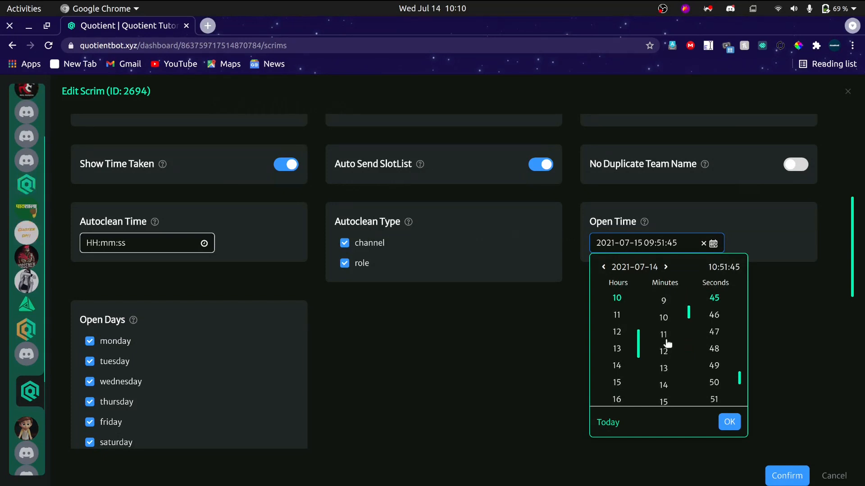
click(665, 333)
scroll(703, 334, up, 12)
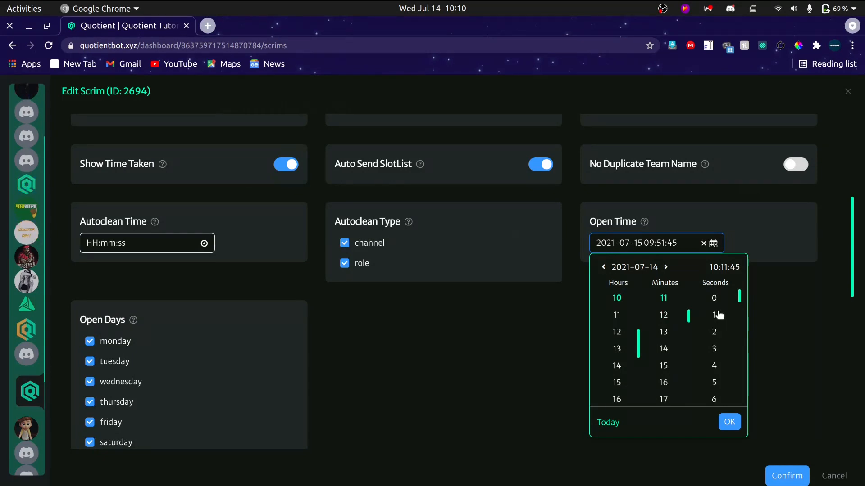
click(714, 298)
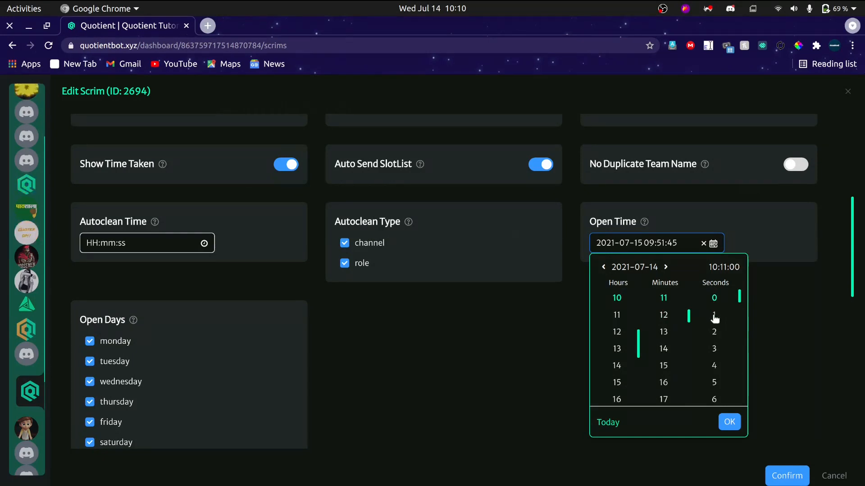
click(730, 422)
click(783, 475)
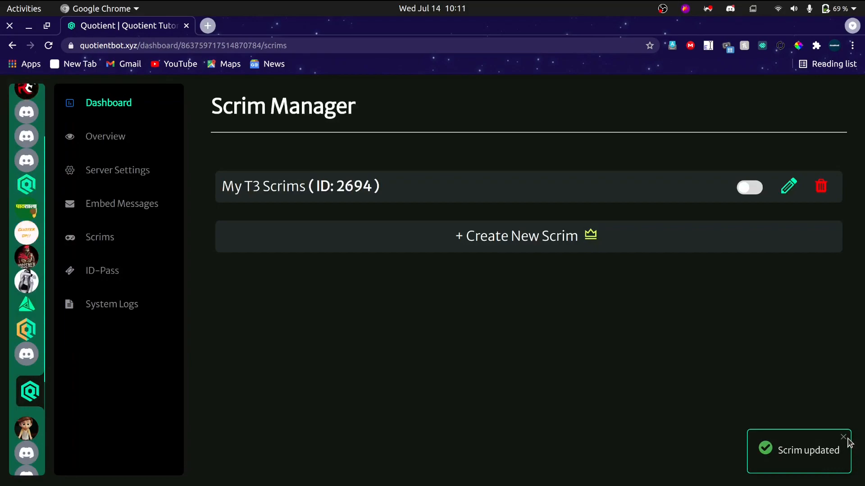
click(842, 437)
Switch to Discord to check the scrim-test channel for a new registration message, and return to the Scrim Manager in Chrome.
key(alt+Tab)
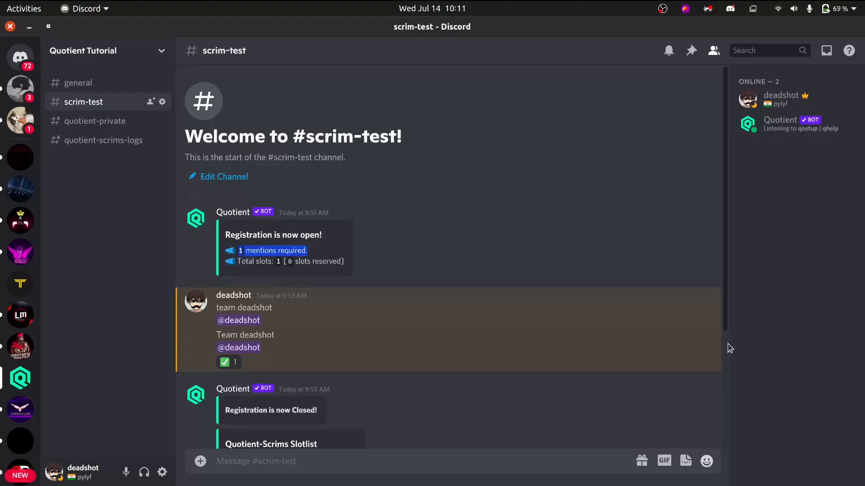
scroll(448, 382, down, 4)
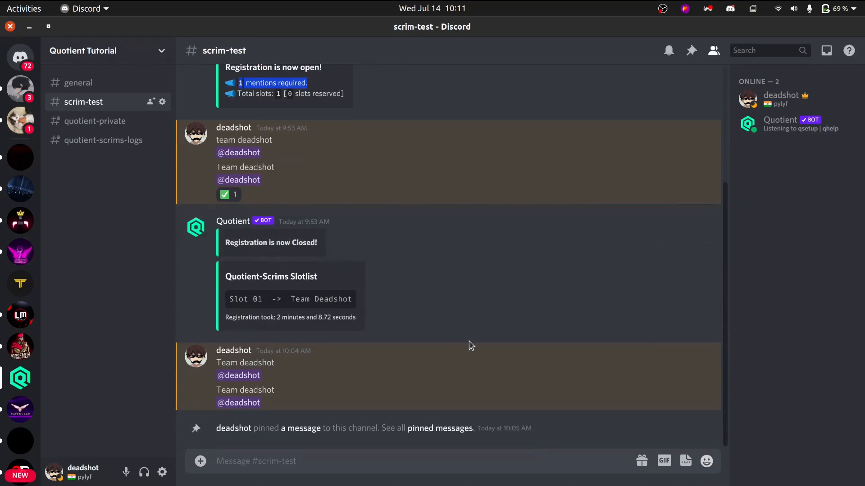
key(alt+Tab)
key(alt+Tab)
key(alt+Tab)
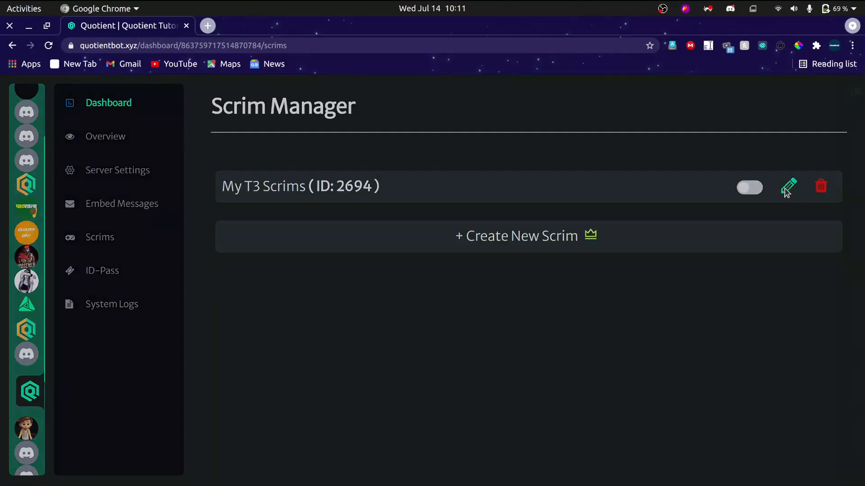
Edit My T3 Scrims to set its Open Time to 10:11:59 on 2021-07-14, and save the scrim.
click(786, 193)
scroll(567, 303, down, 3)
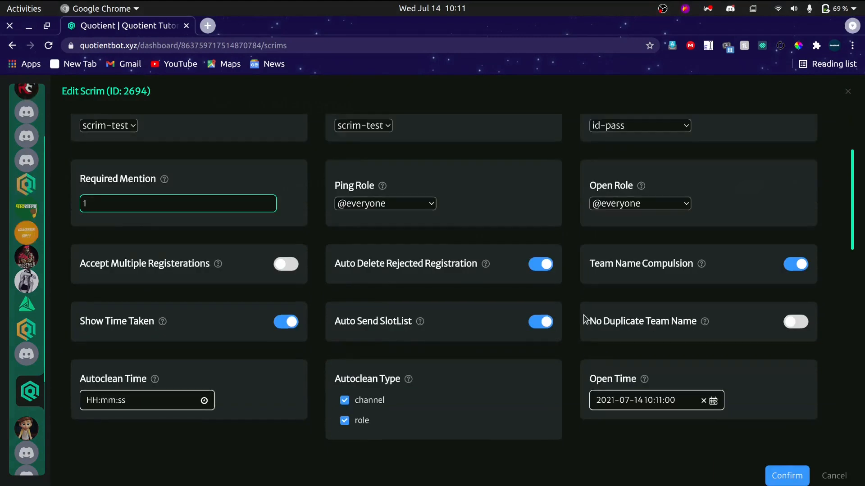
scroll(585, 320, down, 4)
click(654, 311)
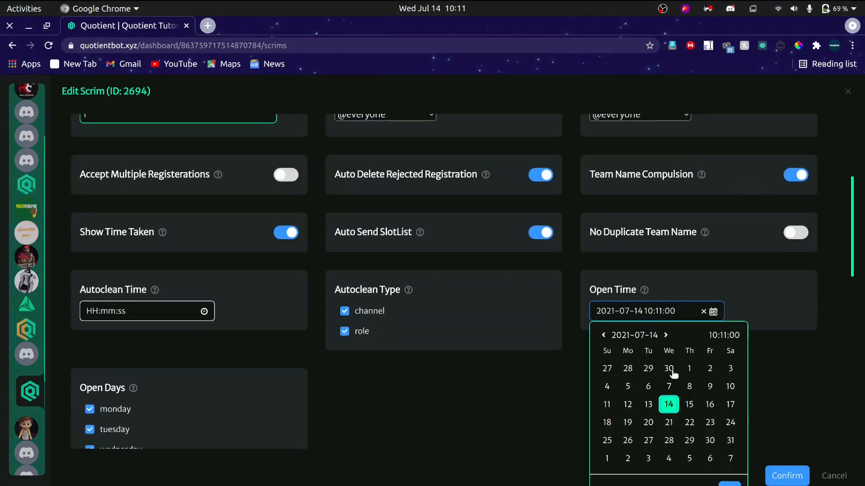
click(724, 335)
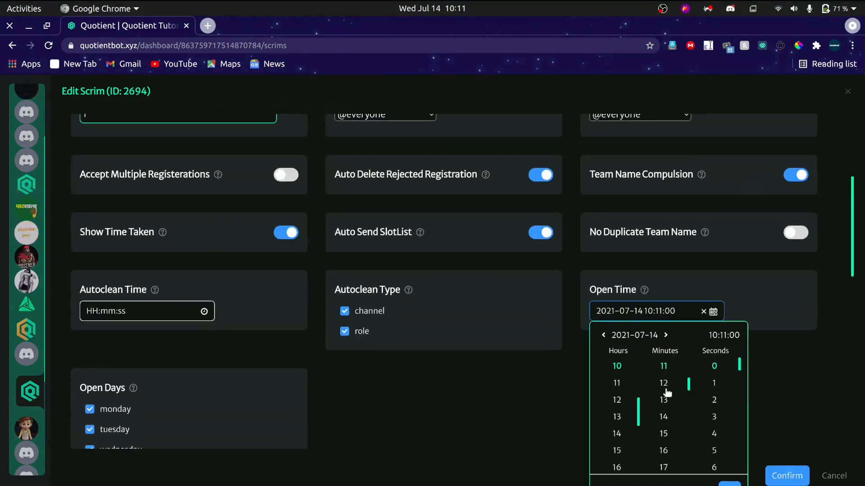
scroll(718, 396, down, 3)
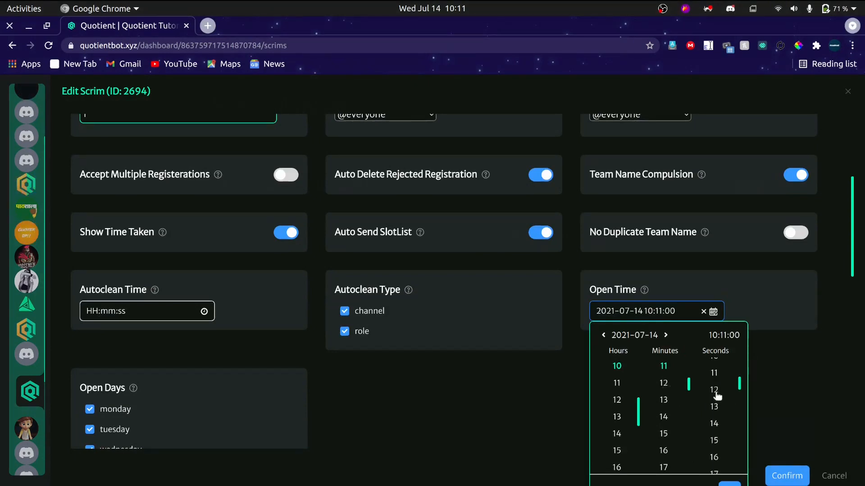
scroll(717, 396, down, 10)
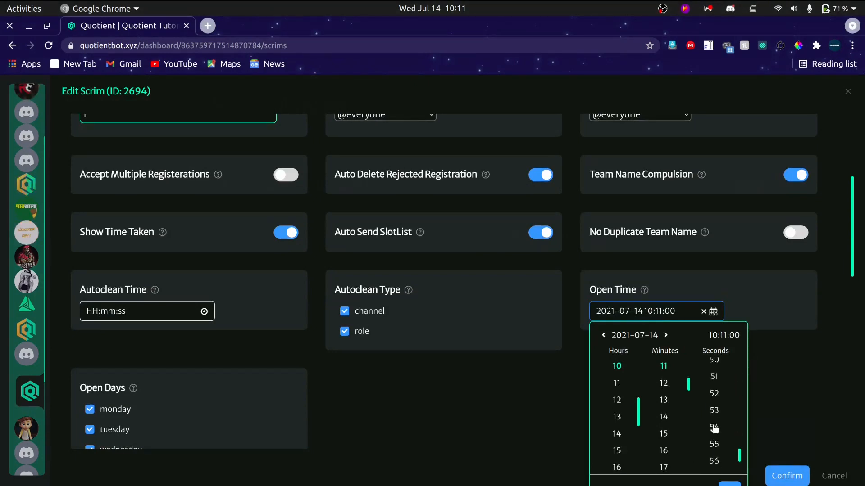
scroll(716, 419, down, 2)
click(714, 412)
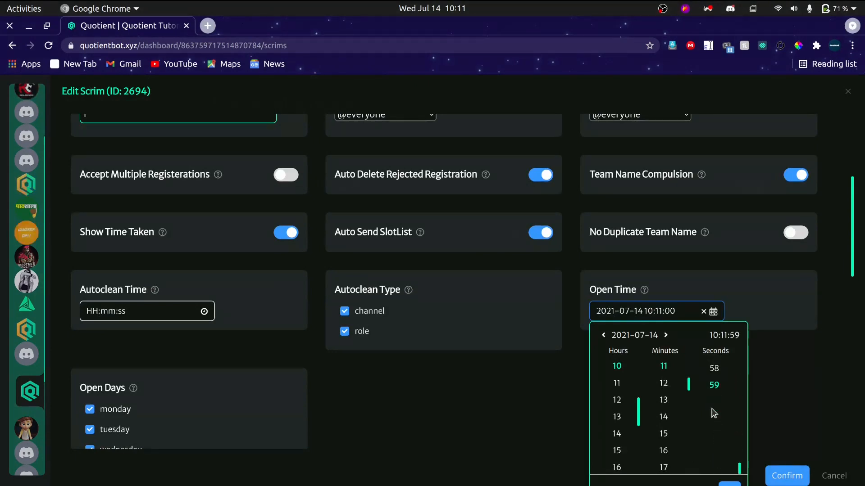
click(728, 484)
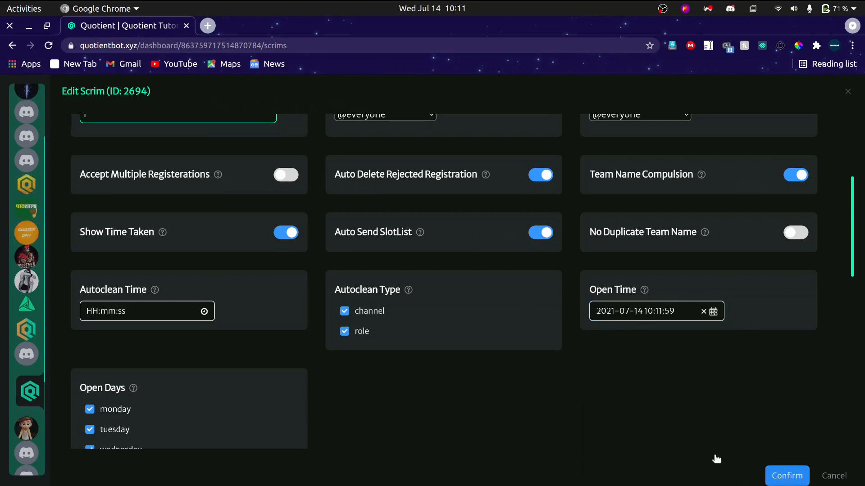
click(783, 476)
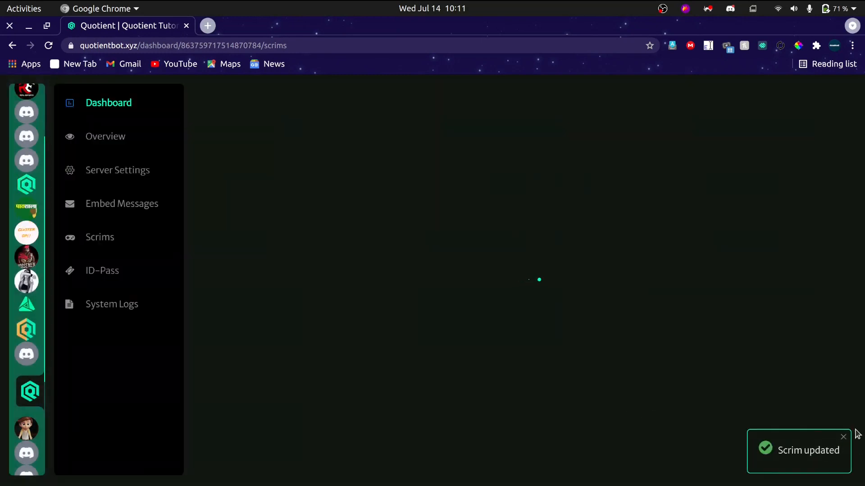
click(844, 437)
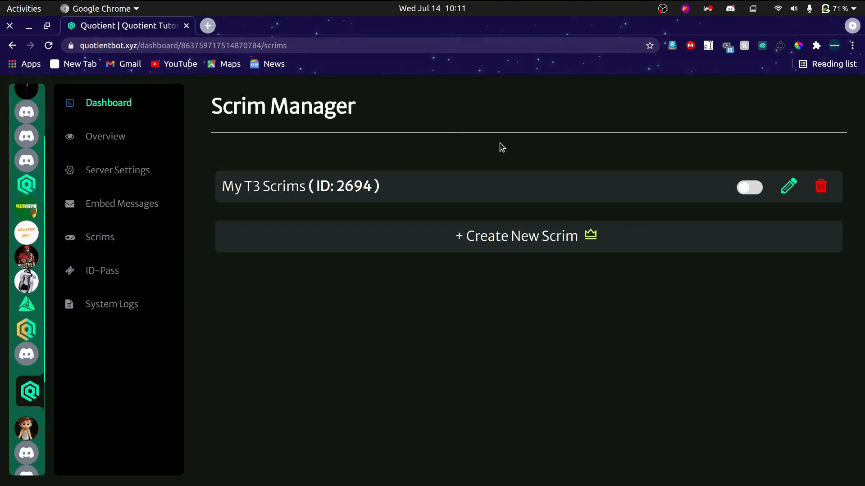
Check the scrim-test channel in Discord and turn on My T3 Scrims in the Scrim Manager.
key(alt+Tab)
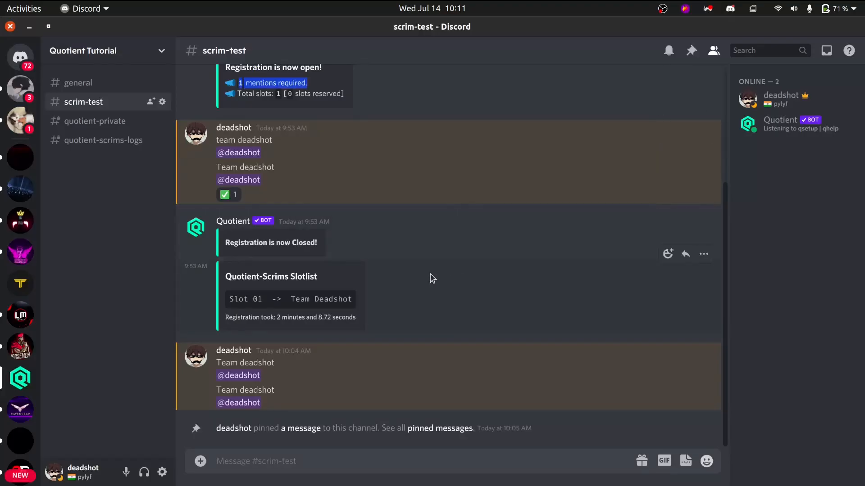
key(alt+Tab)
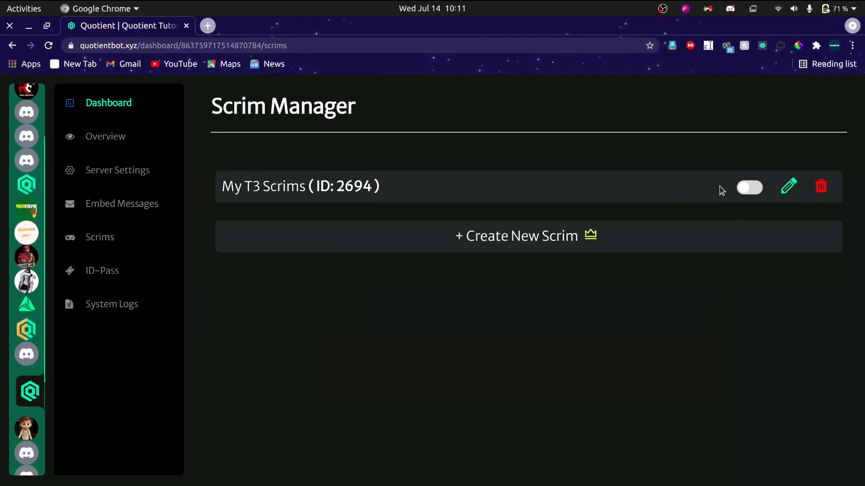
click(749, 187)
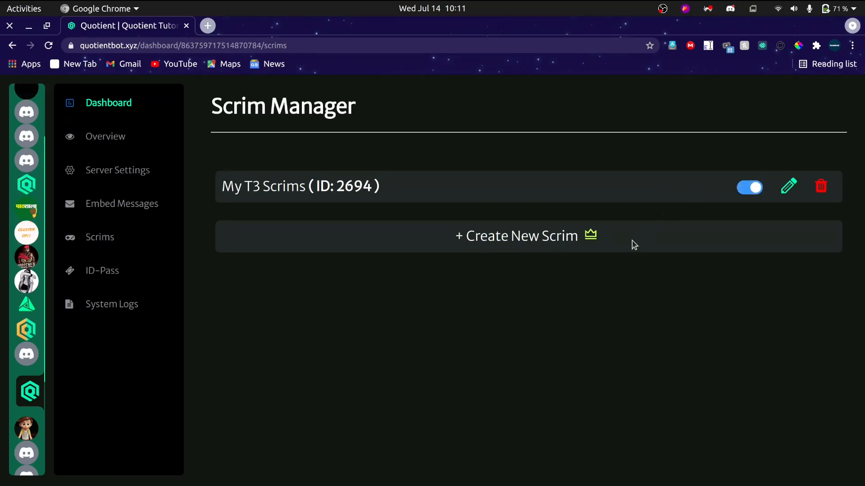
Switch to Discord and check scrim-test for the custom open message and quotient-scrims-logs for the registration opening entry.
key(alt+Tab)
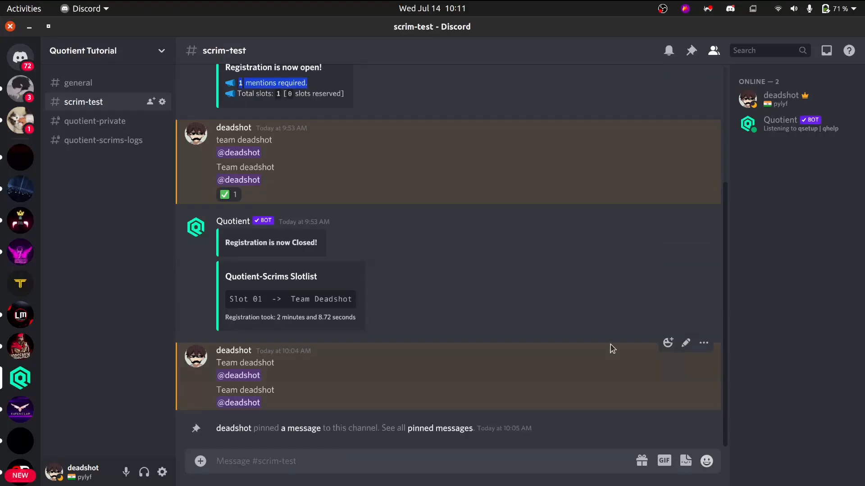
key(alt+Tab)
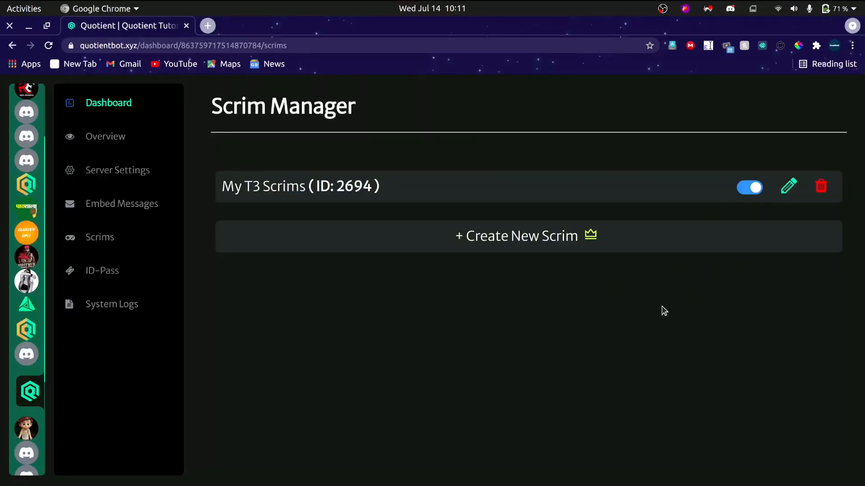
key(alt+Tab)
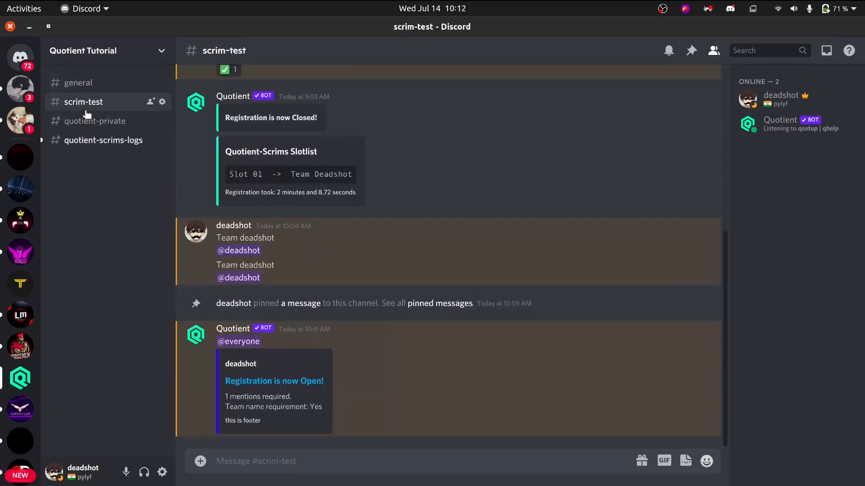
click(87, 140)
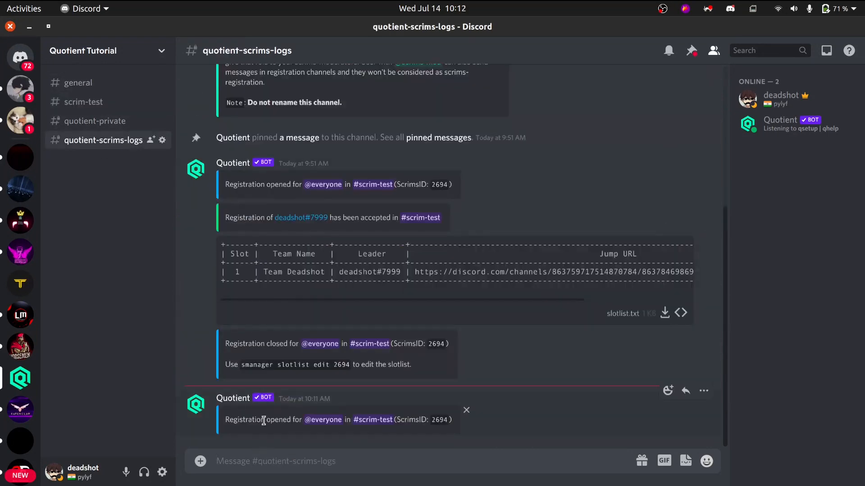
drag(265, 420, 421, 421)
click(96, 107)
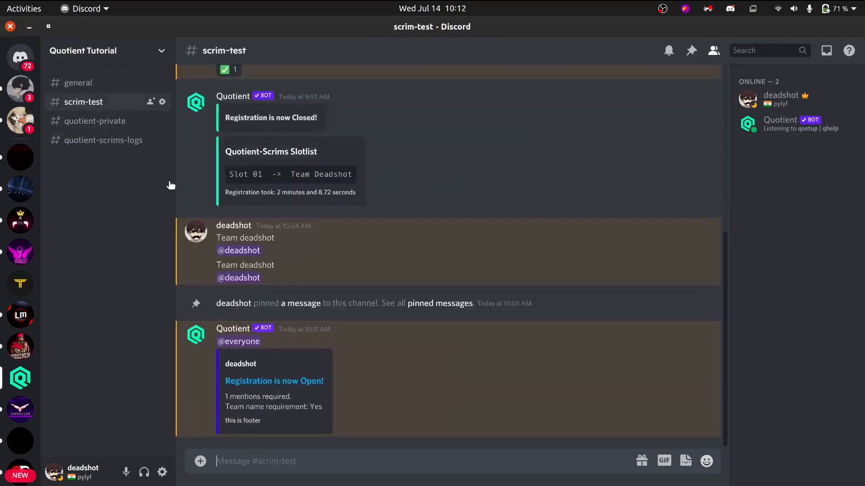
Examine the custom open message in scrim-test, including its author line, required mentions, team name requirement, footer and everyone ping.
drag(264, 366, 223, 361)
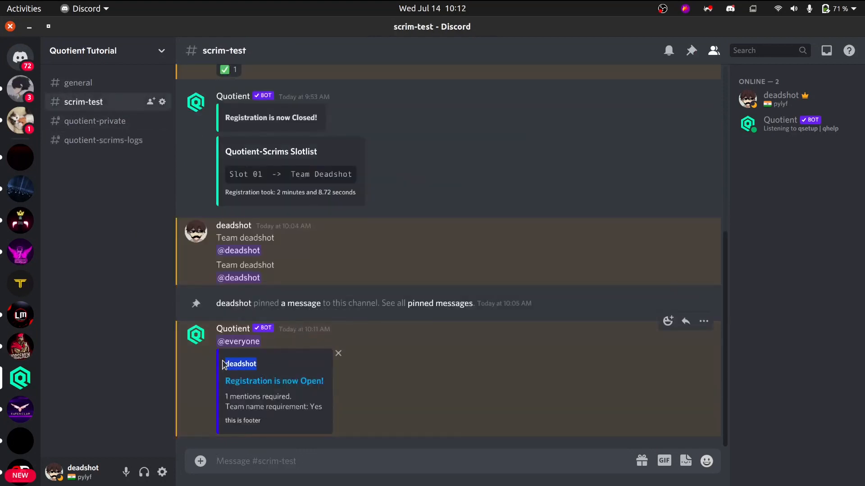
click(285, 409)
drag(273, 425, 296, 401)
click(223, 396)
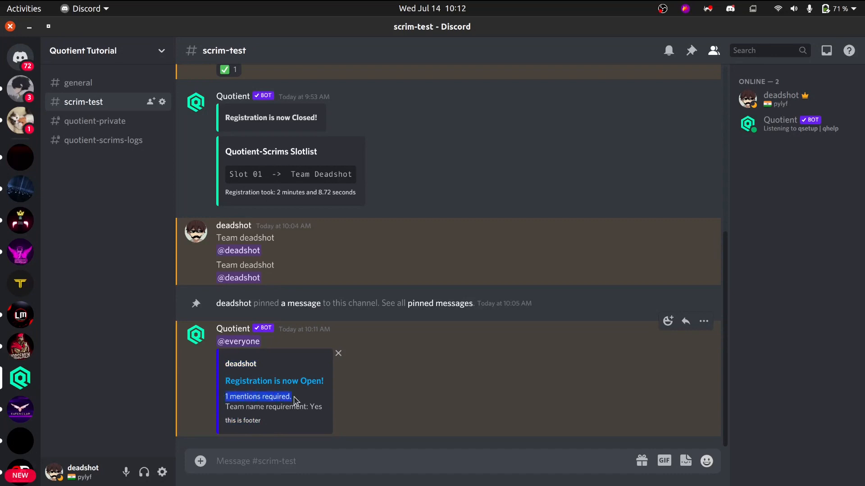
drag(230, 408, 316, 411)
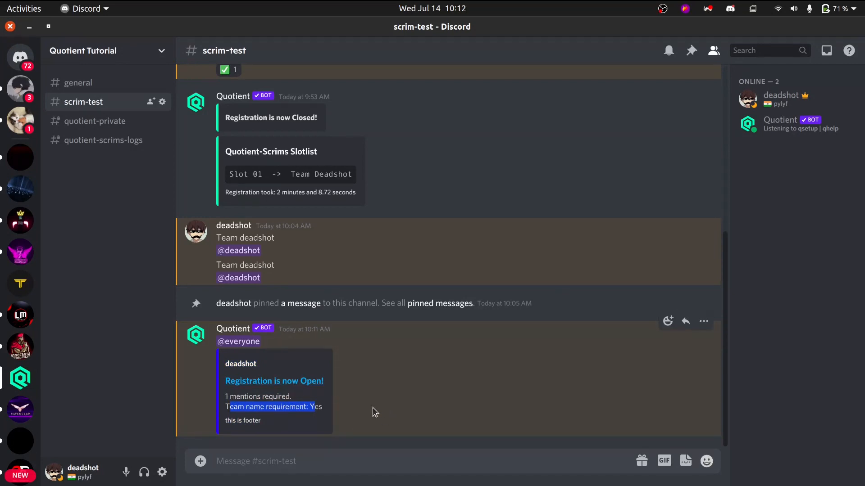
click(223, 341)
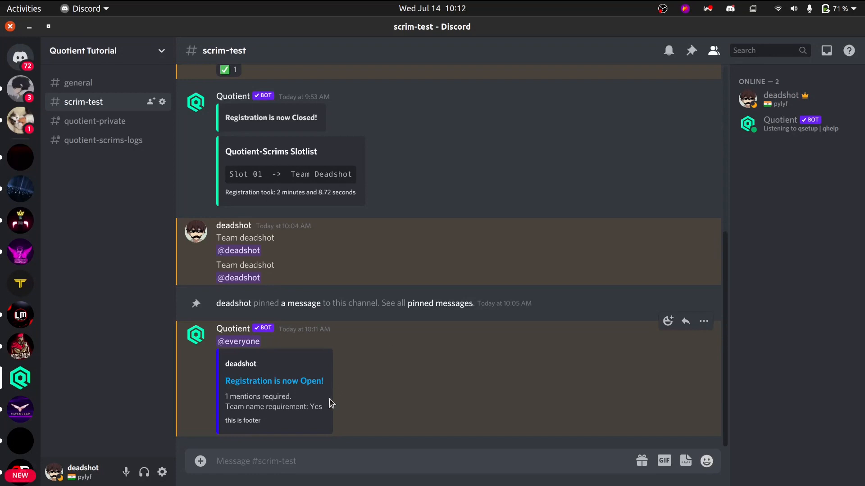
Send a test registration in scrim-test containing the own username without the word Team, followed on a new line by a mention of the own account.
text(de)
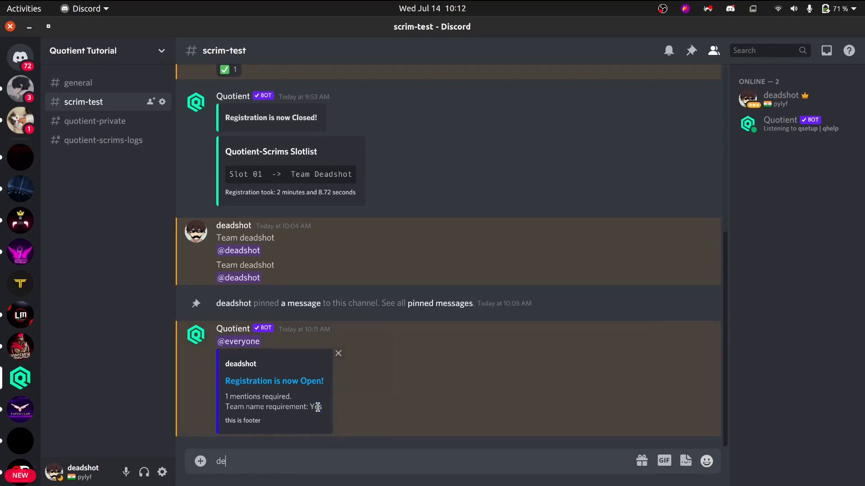
text(adshot)
key(shift+Return)
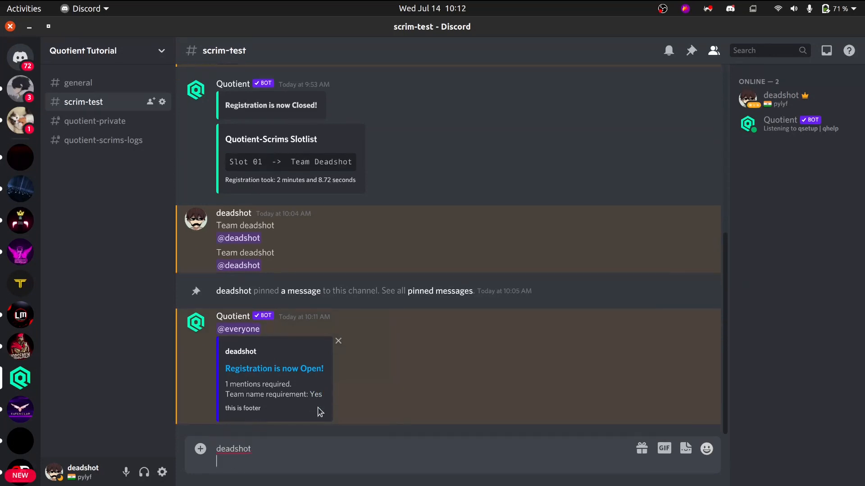
text(@de)
key(Return)
key(Return)
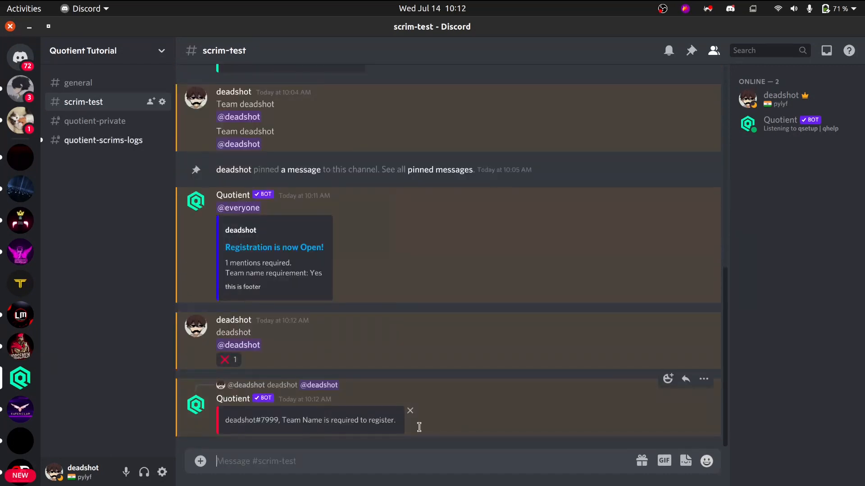
Examine the reason and suggested command in the newest quotient-scrims-logs entry, and return to the scrim-test channel.
click(103, 140)
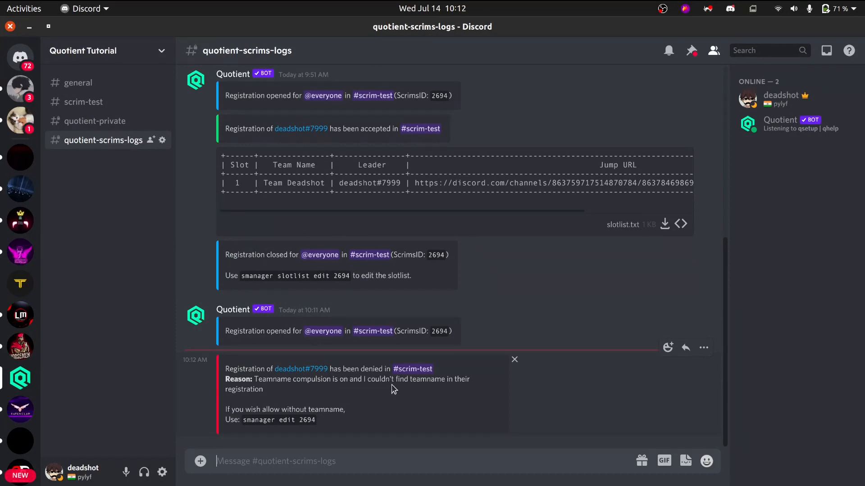
drag(375, 383, 475, 387)
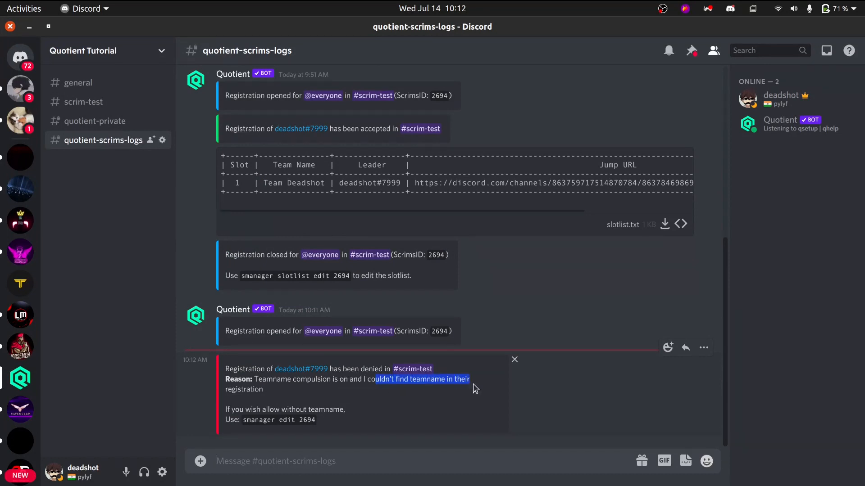
click(470, 389)
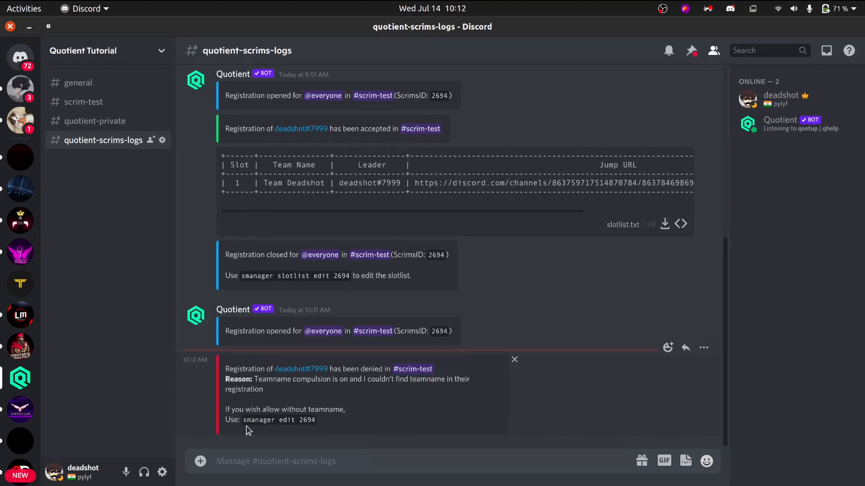
drag(239, 423, 318, 434)
click(320, 436)
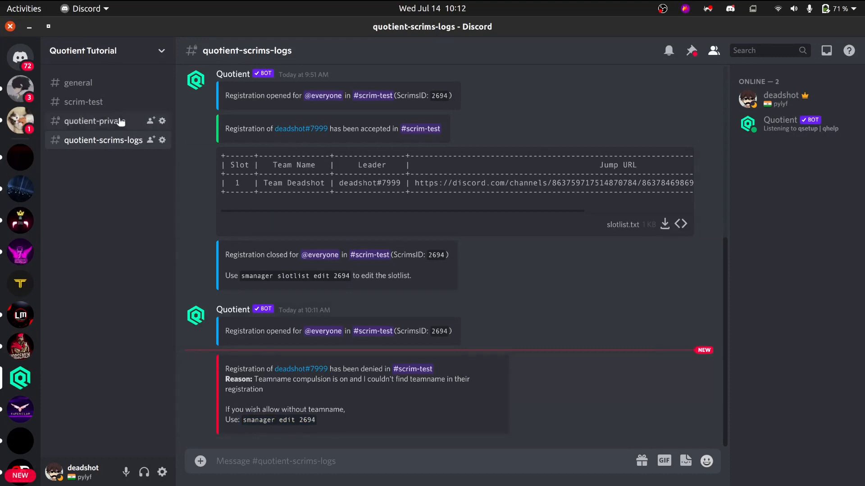
click(110, 102)
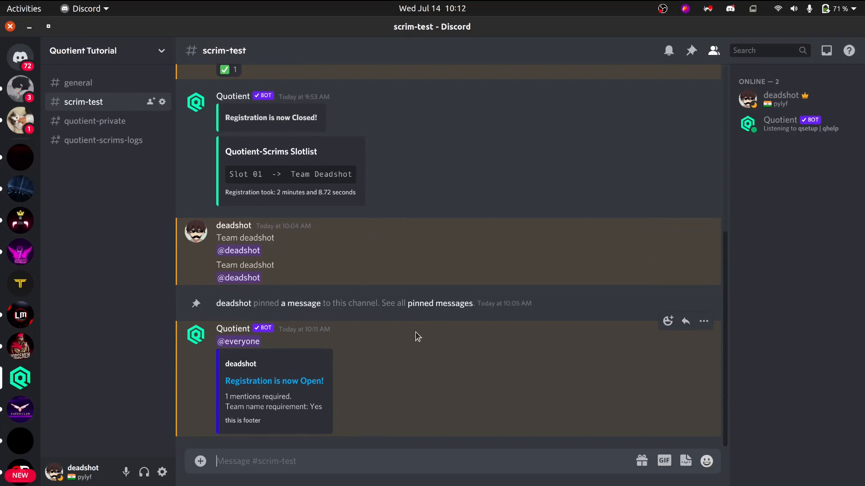
Glance at the Scrim Manager in Chrome, and review the smanager subcommand list in Discord's general channel.
key(alt+Tab)
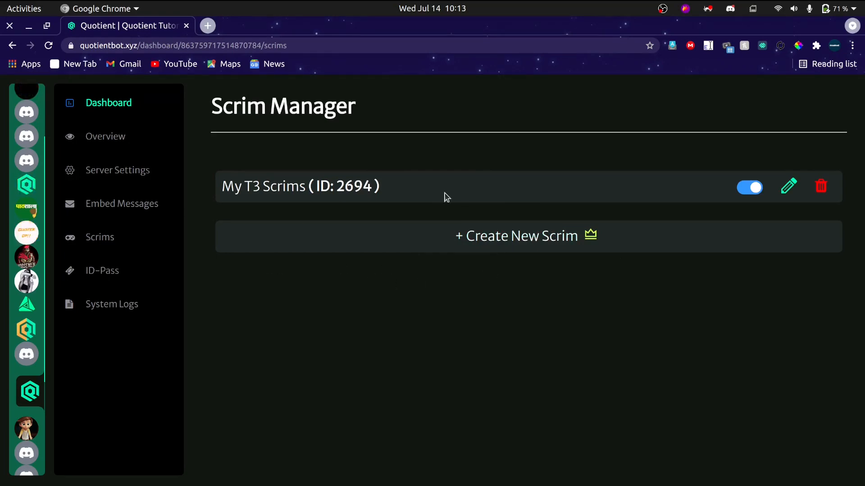
key(alt+Tab)
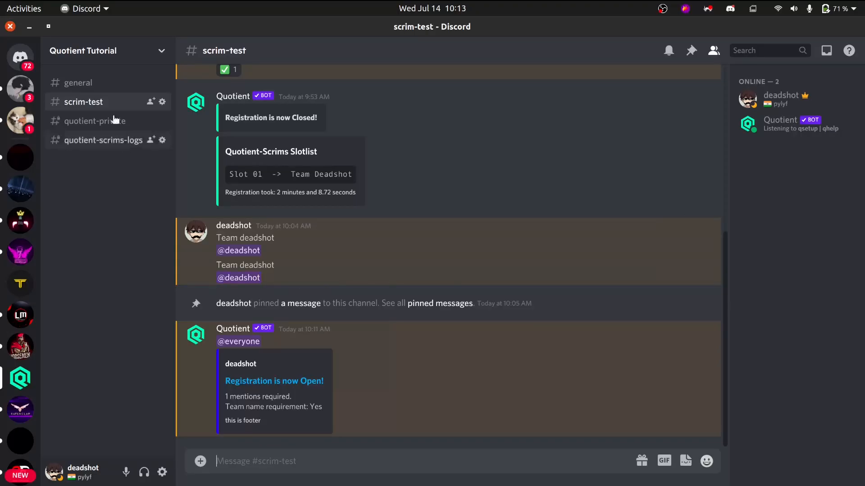
click(96, 84)
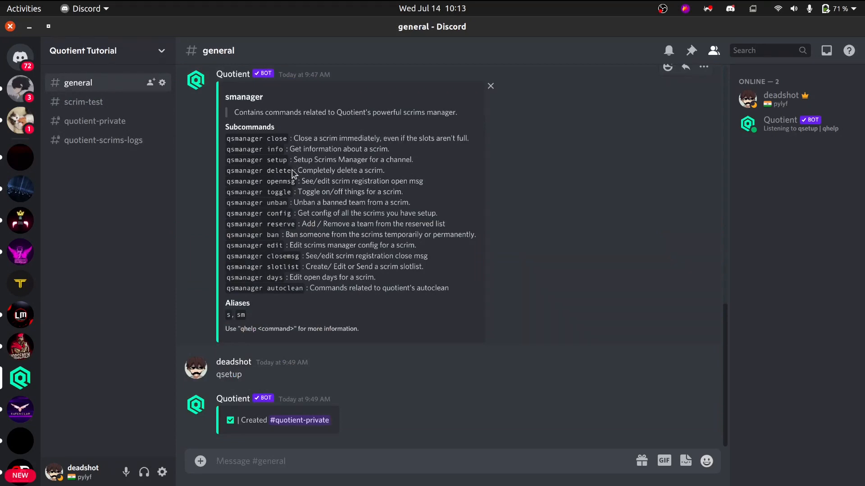
scroll(378, 176, up, 1)
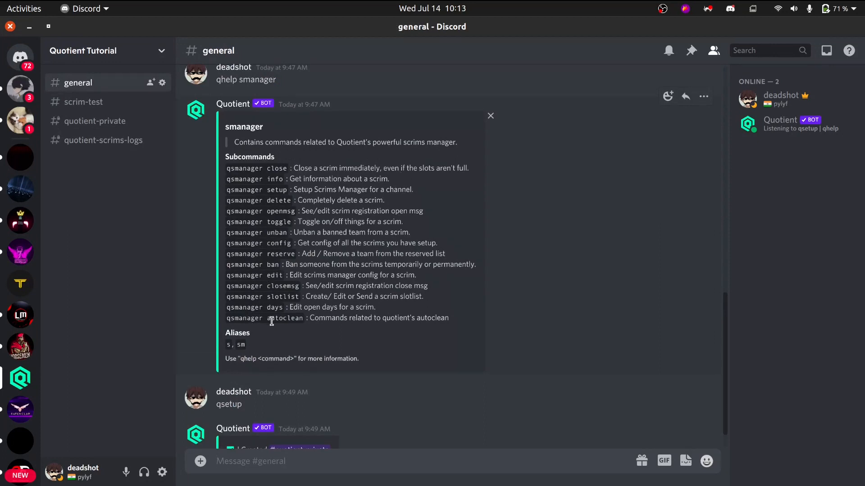
text(qs autoclean)
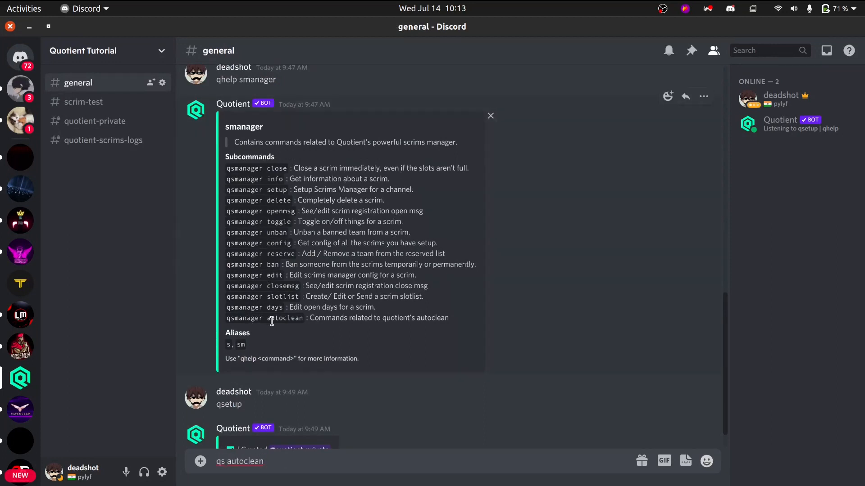
scroll(296, 318, down, 1)
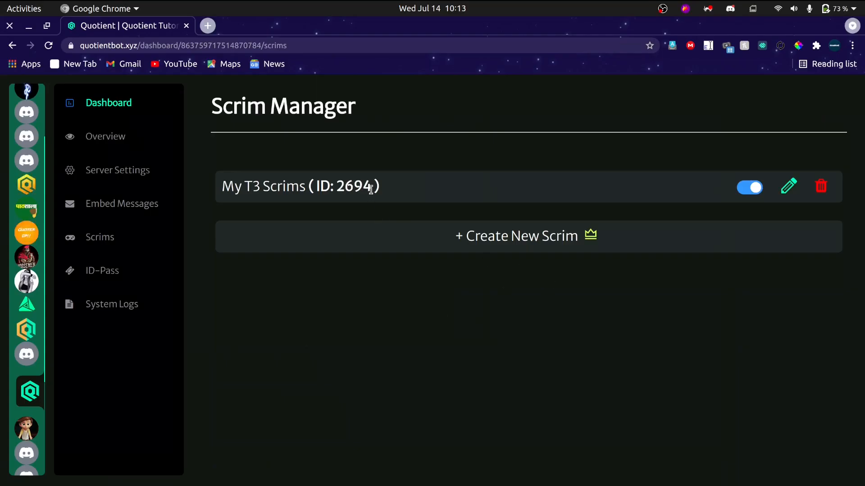
drag(372, 186, 347, 188)
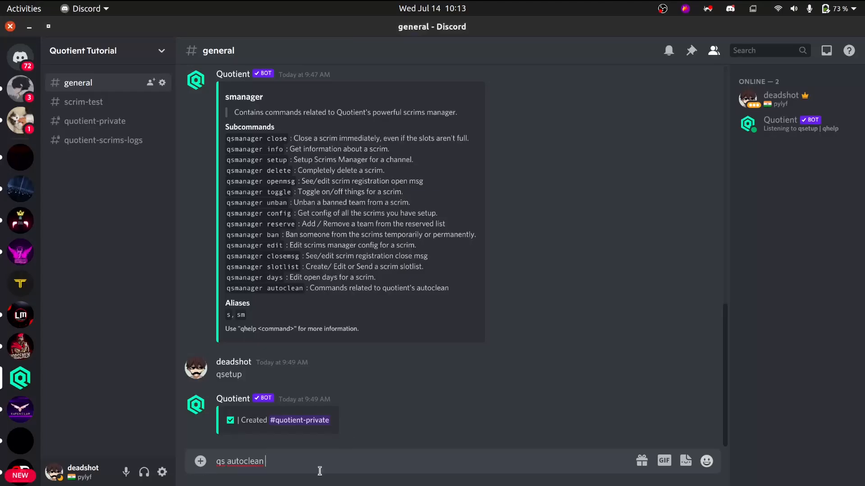
key(BackSpace)
key(BackSpace)
key(BackSpace)
key(BackSpace)
key(BackSpace)
key(BackSpace)
key(BackSpace)
key(BackSpace)
key(BackSpace)
key(BackSpace)
key(BackSpace)
key(BackSpace)
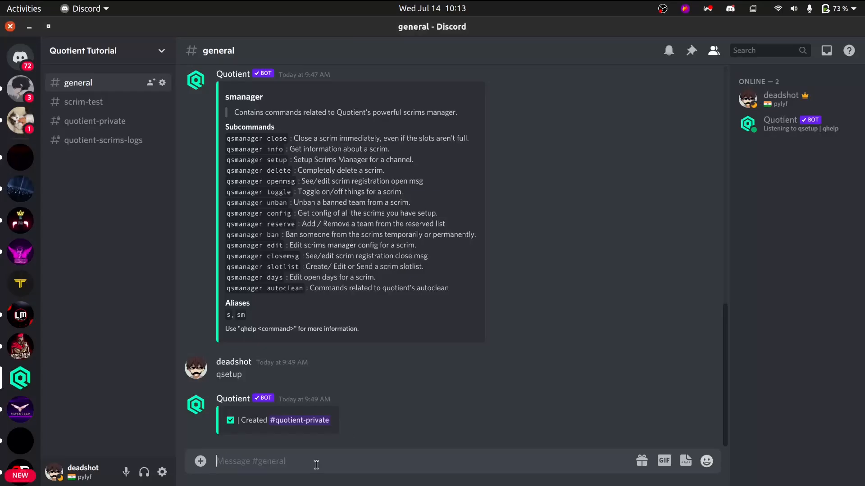
Request the bot's help for the autoclean subcommand by sending qhelp s autoclean in general.
text(qhelp s autoclean)
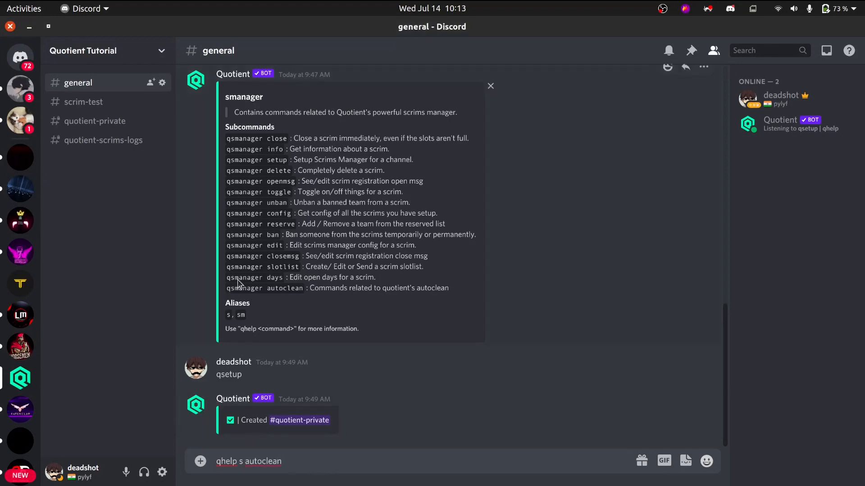
scroll(240, 319, up, 3)
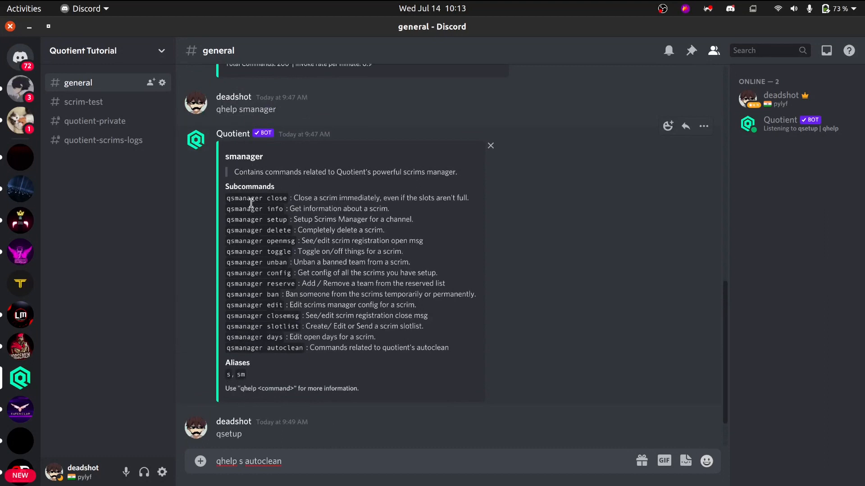
scroll(275, 380, down, 1)
scroll(276, 380, down, 3)
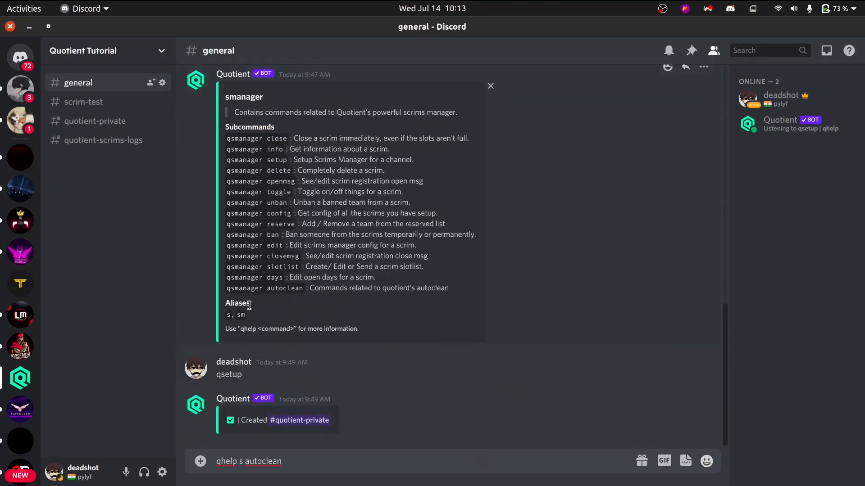
click(326, 461)
key(Return)
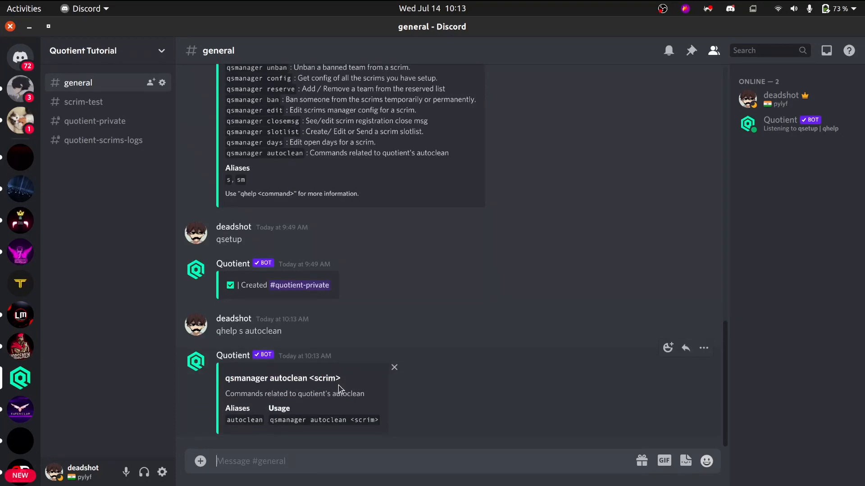
Send qs autoclean 2694 in general to open the autoclean editor for My T3 Scrims.
text(2694)
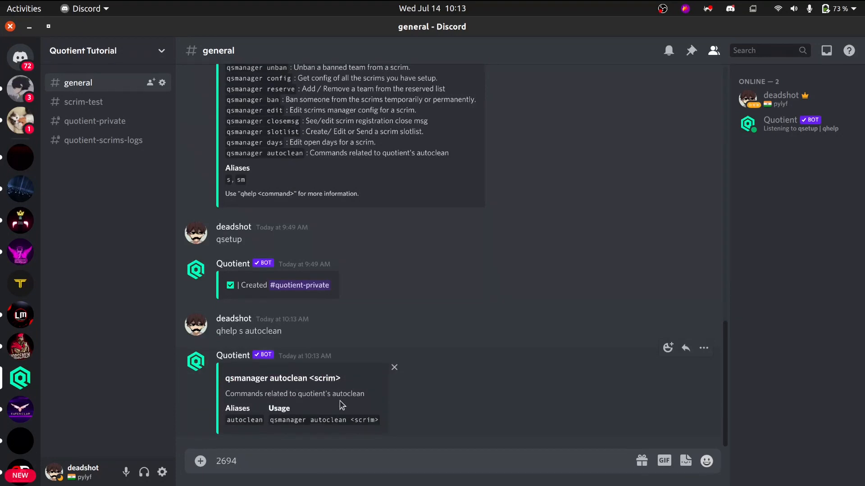
text(qs autoclean)
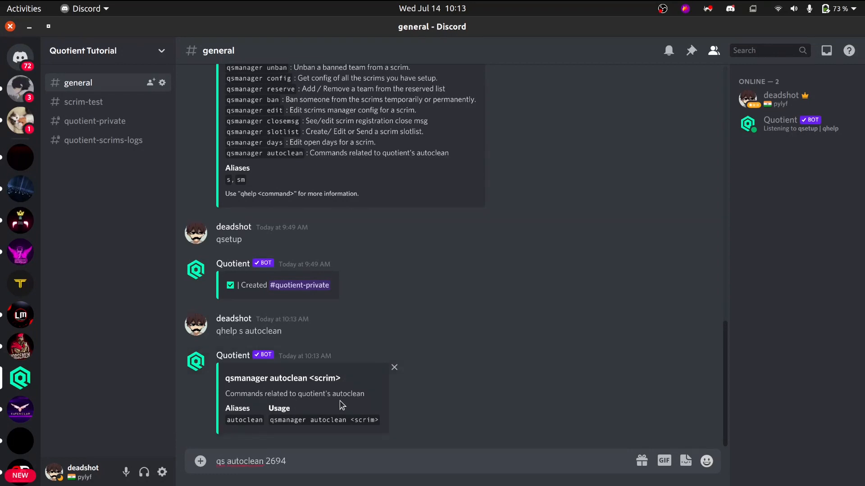
key(Return)
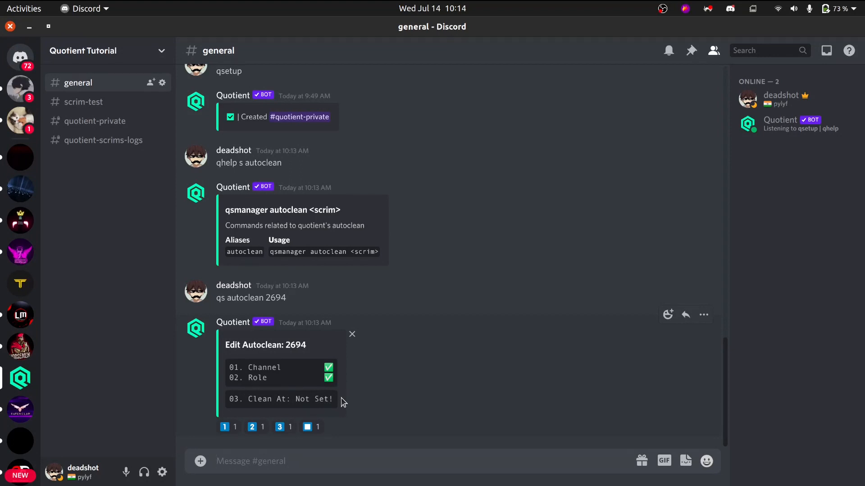
Check the Autoclean Time and Type in the scrim's edit form in Chrome, and return to Discord to stop the autoclean editor.
key(alt+Tab)
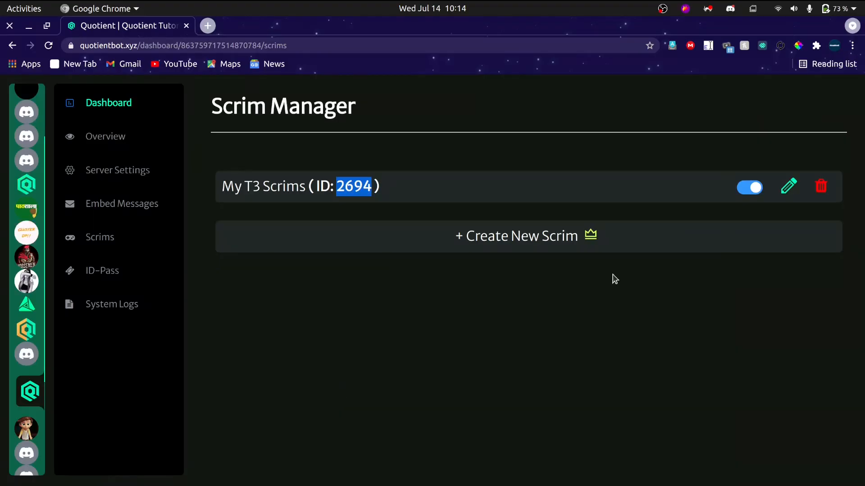
click(788, 186)
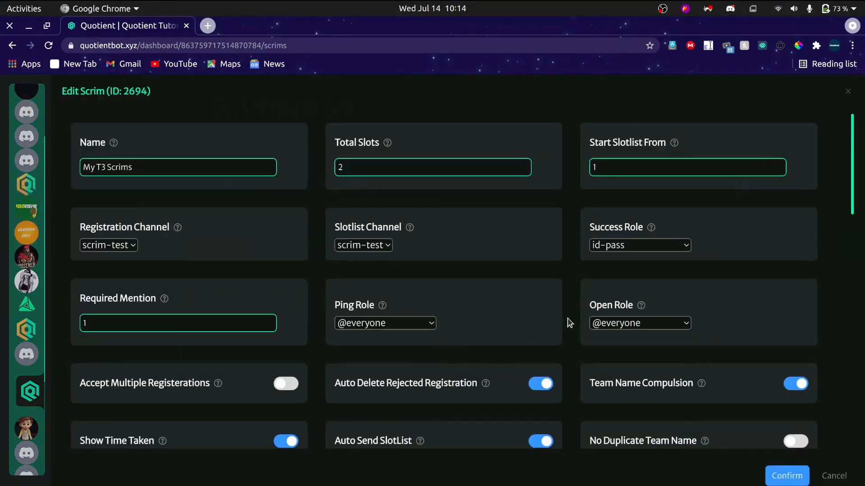
scroll(569, 323, down, 5)
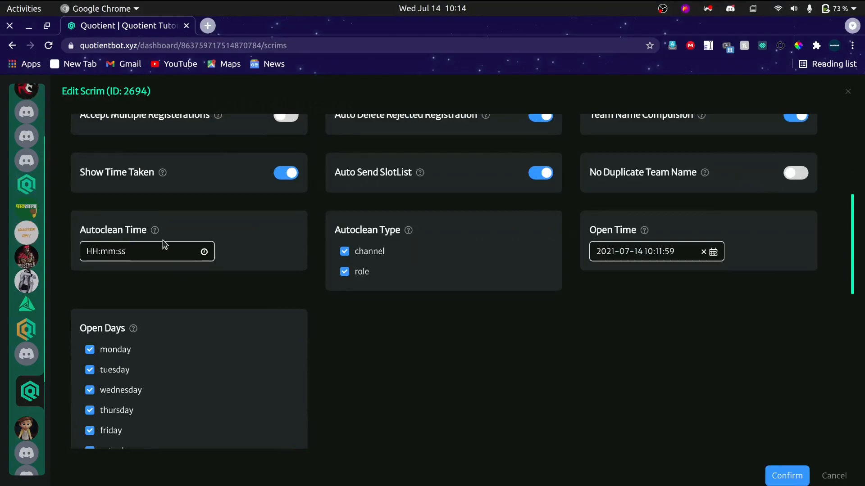
key(alt+Tab)
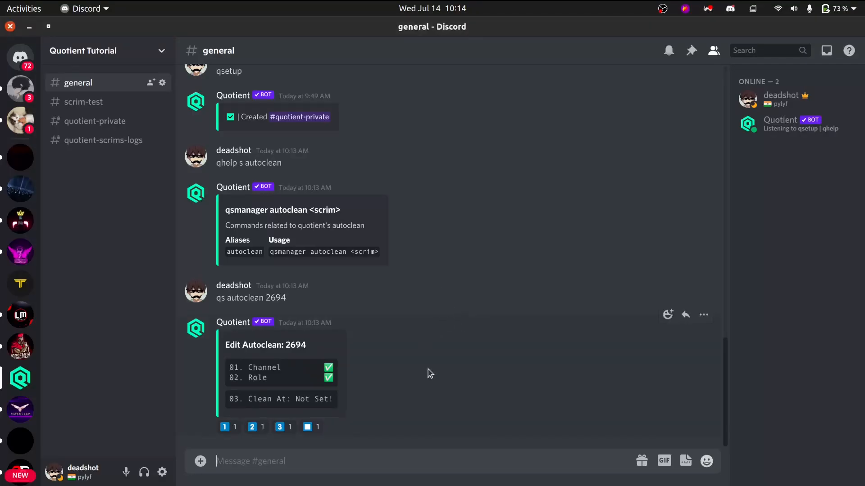
click(307, 428)
Look up the days subcommand in the smanager help, and send qs days 2694 in general to show the scrim's open days.
scroll(433, 319, up, 3)
scroll(436, 319, up, 5)
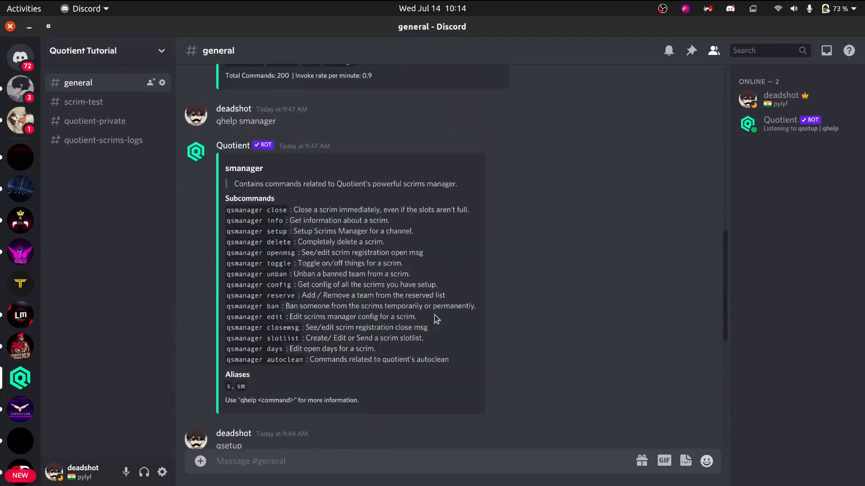
scroll(436, 319, down, 2)
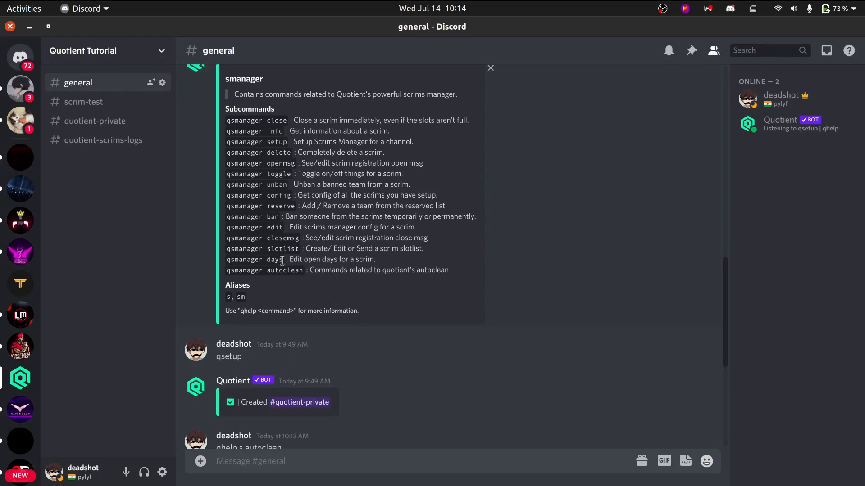
text(qs days 269)
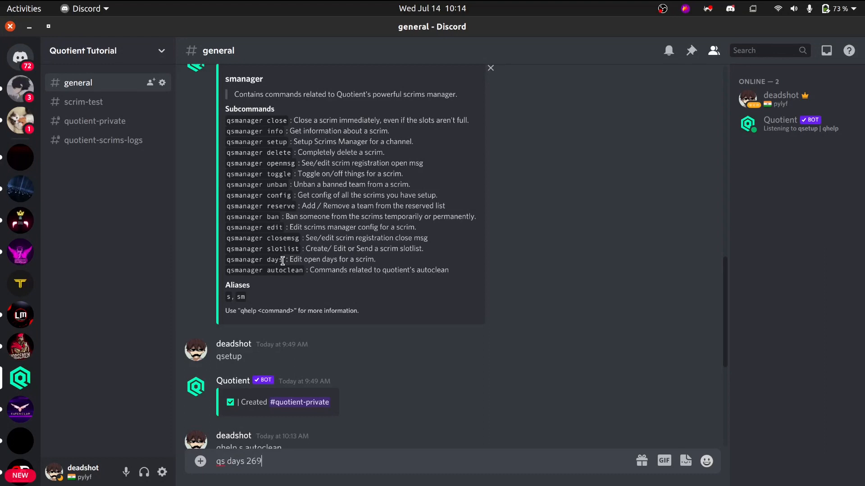
text(4)
key(Return)
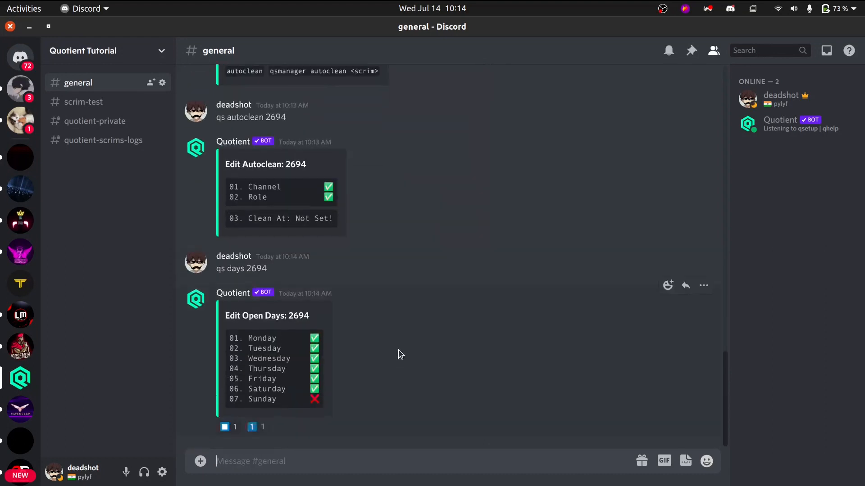
double_click(323, 400)
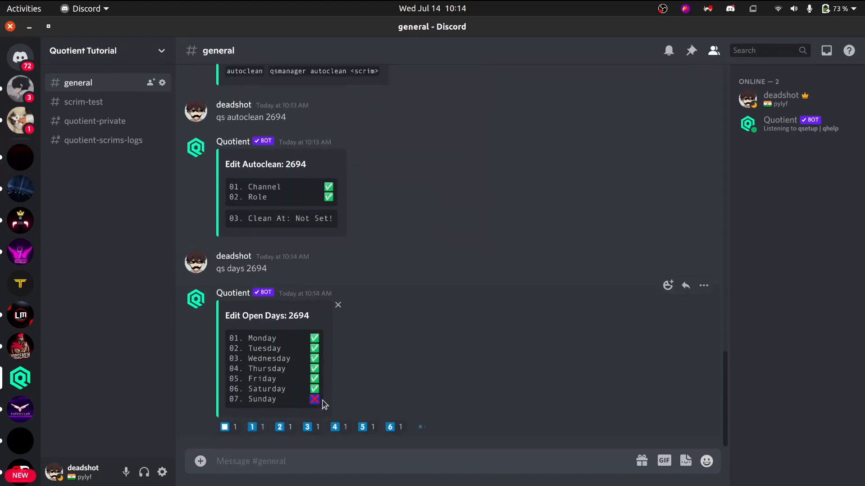
Toggle Monday off and back on in the Edit Open Days message for scrim 2694.
click(259, 427)
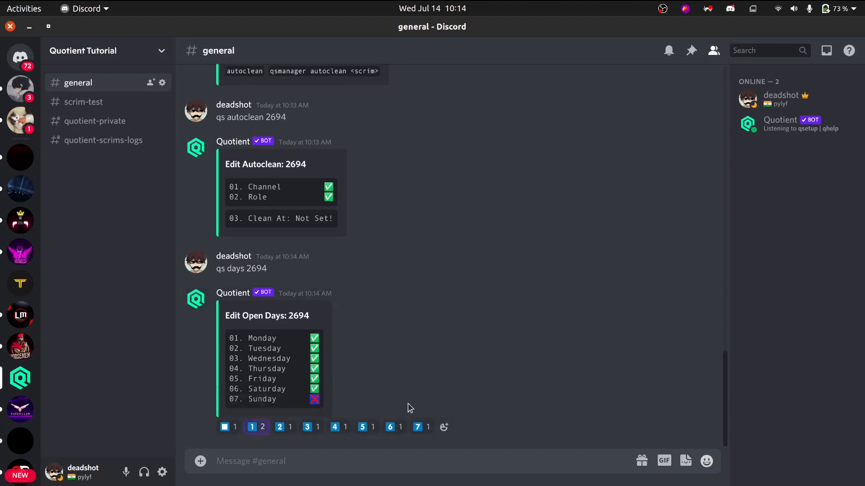
click(257, 427)
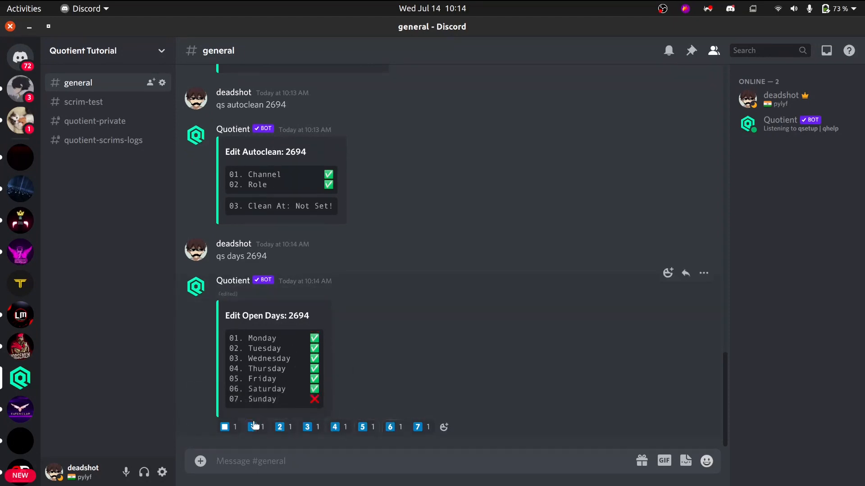
Look up the slotlist subcommand in the smanager help, and send qhelp s slotlist in general to request its details.
scroll(412, 277, up, 10)
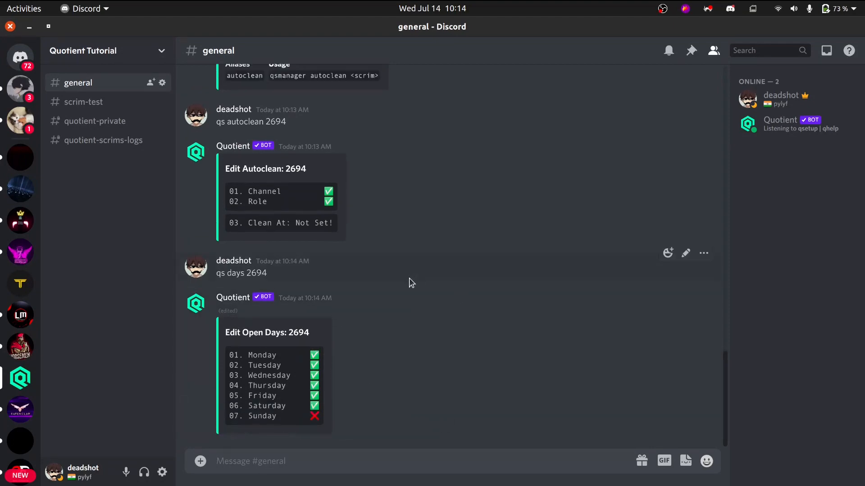
scroll(397, 283, down, 3)
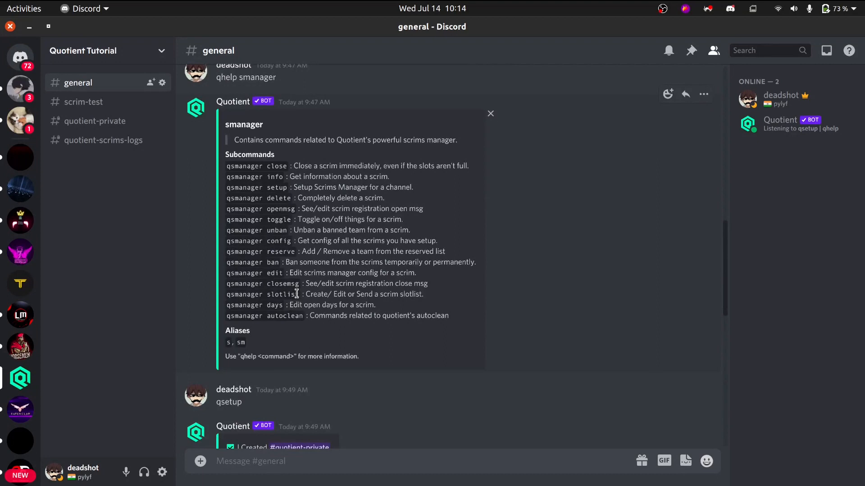
text(qhelp s )
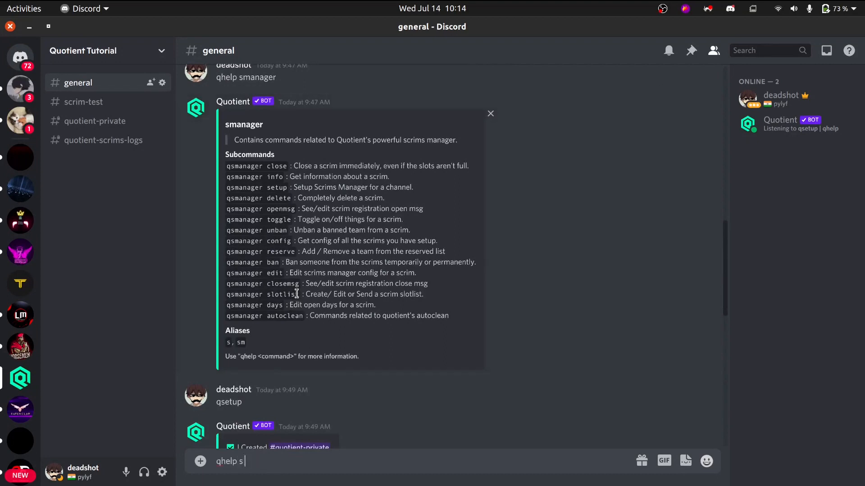
text(slotlist)
key(Return)
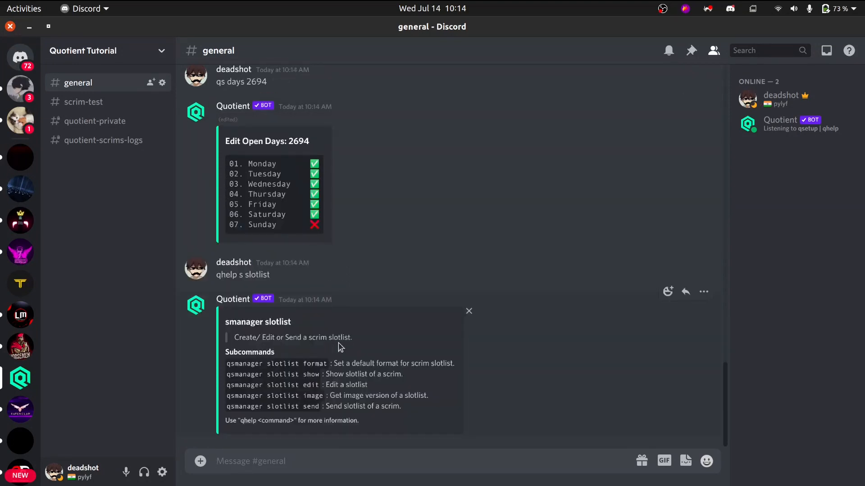
Send qs slotlist show 2694 in general to request the scrim's slotlist, and copy the command text for reuse.
text(qs)
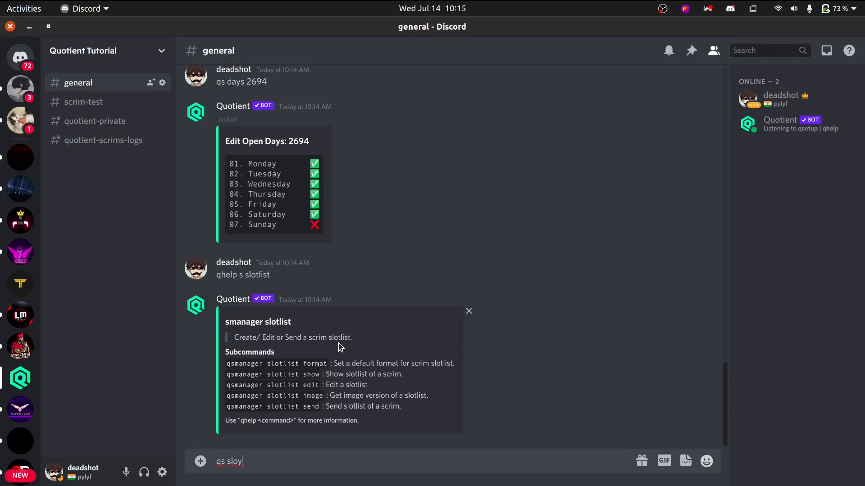
text( slotlist show 2694)
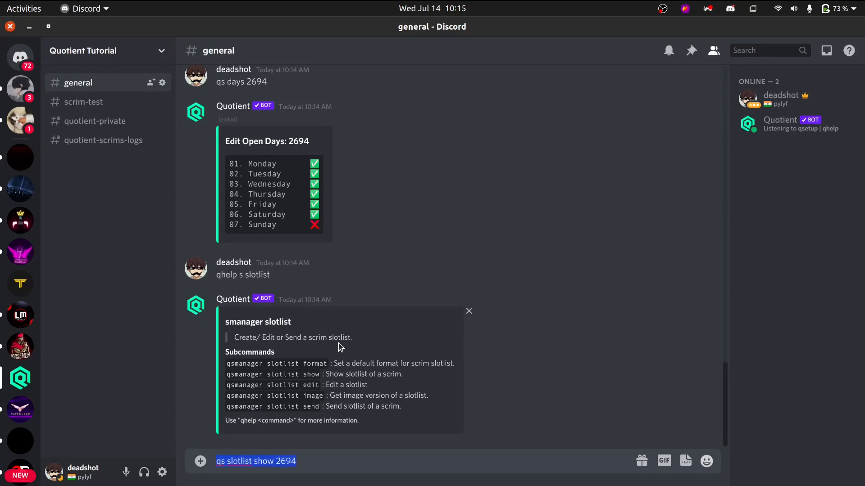
key(Return)
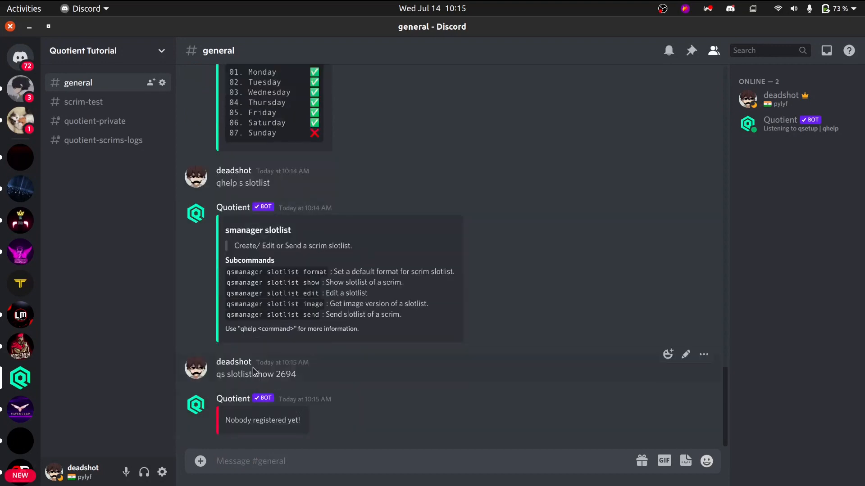
drag(222, 374, 313, 378)
key(ctrl+c)
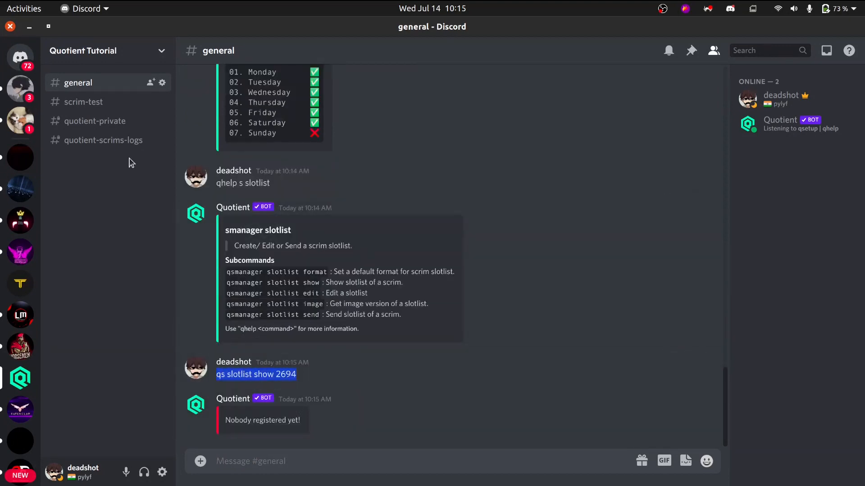
Register team deadshot in the scrim-test channel with a message containing the team name and a mention of the own account.
click(111, 124)
click(106, 101)
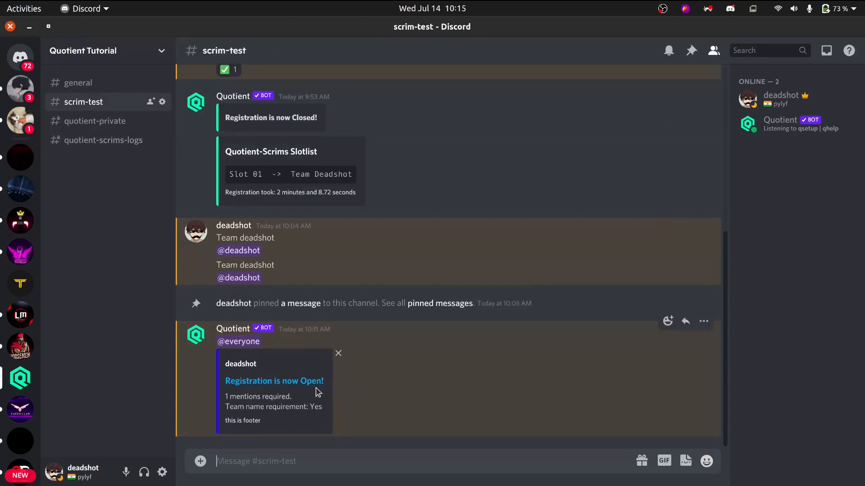
text(team deads)
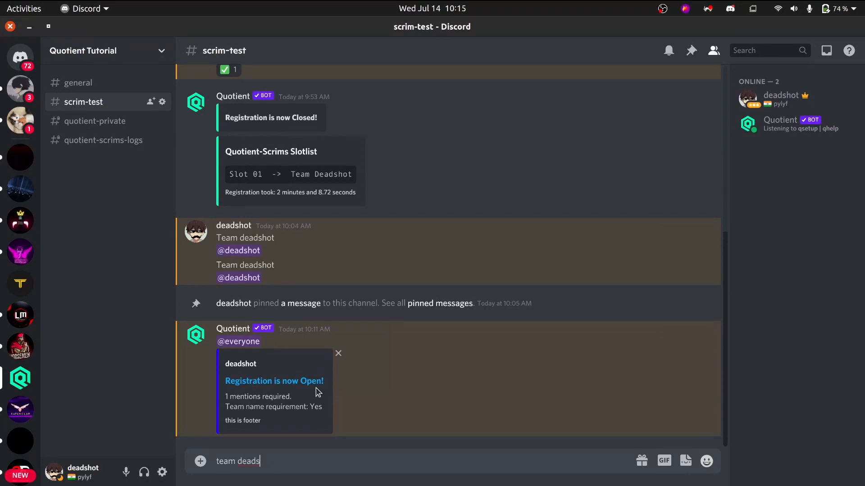
text(hot)
key(shift+Return)
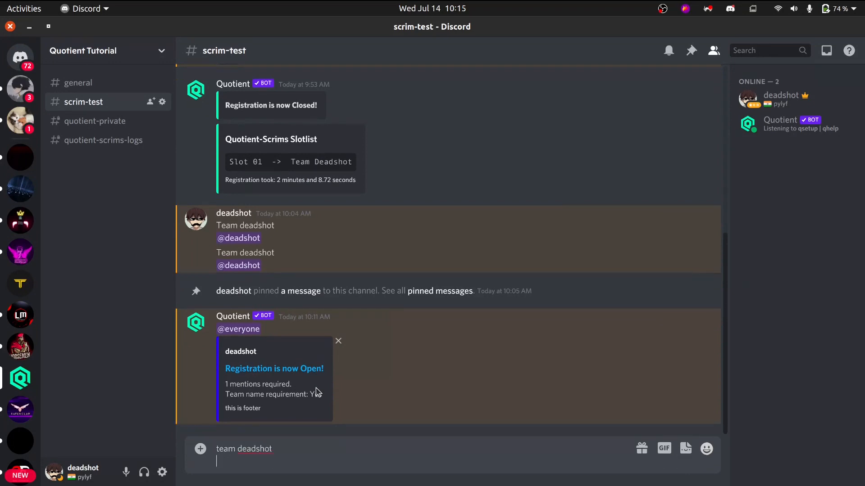
text(@de)
key(Return)
key(Return)
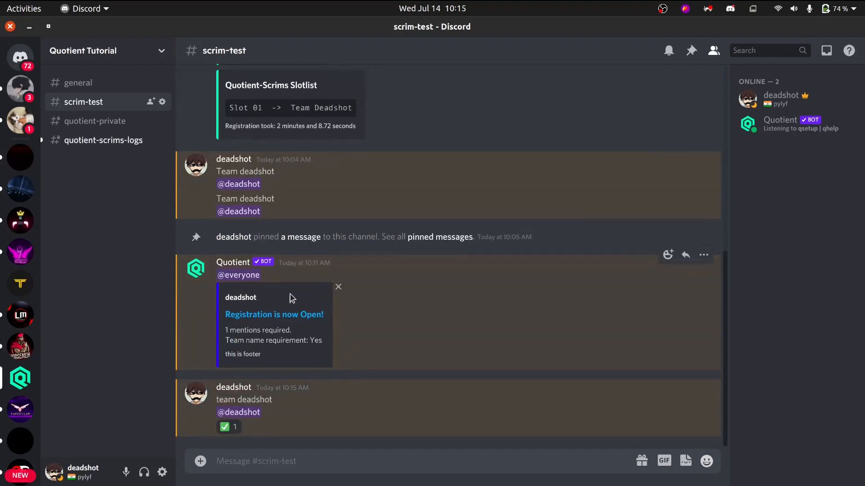
Review the registration messages in scrim-test, and return to general to send qs slotlist show 2694 again.
scroll(347, 353, up, 3)
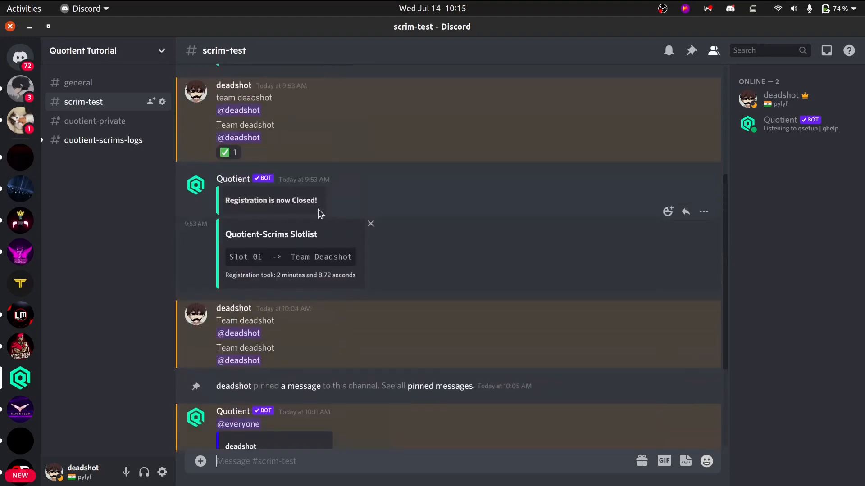
scroll(305, 303, down, 3)
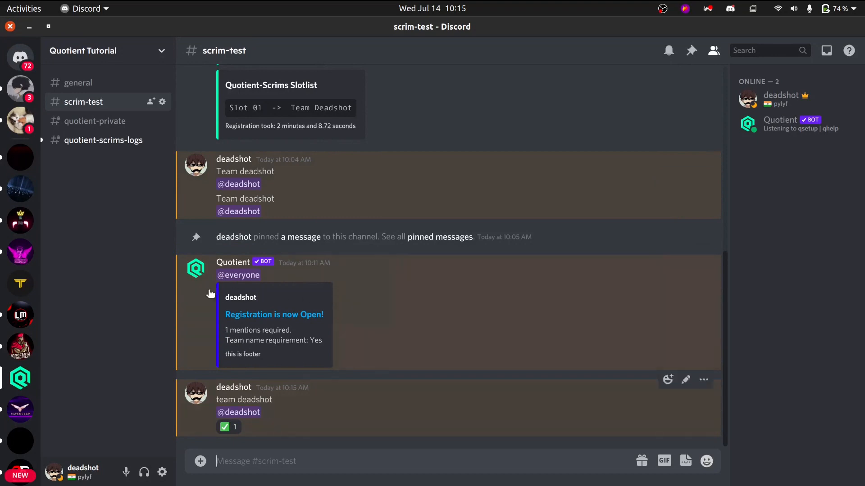
click(79, 83)
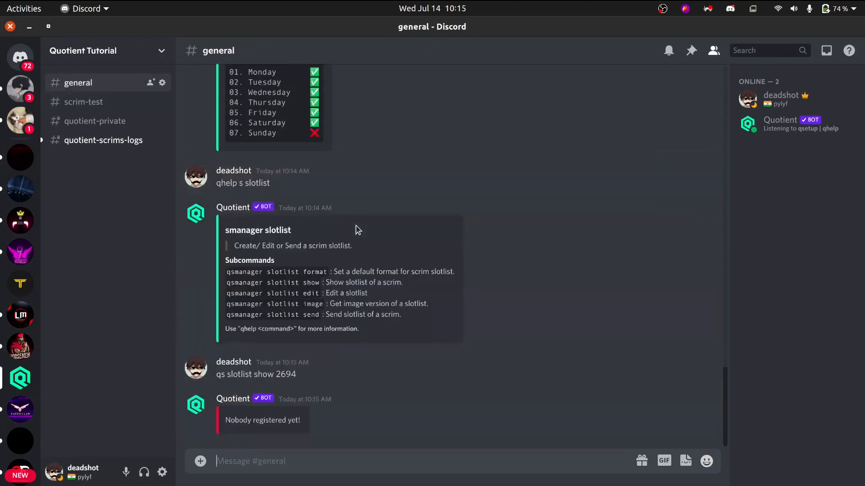
key(Return)
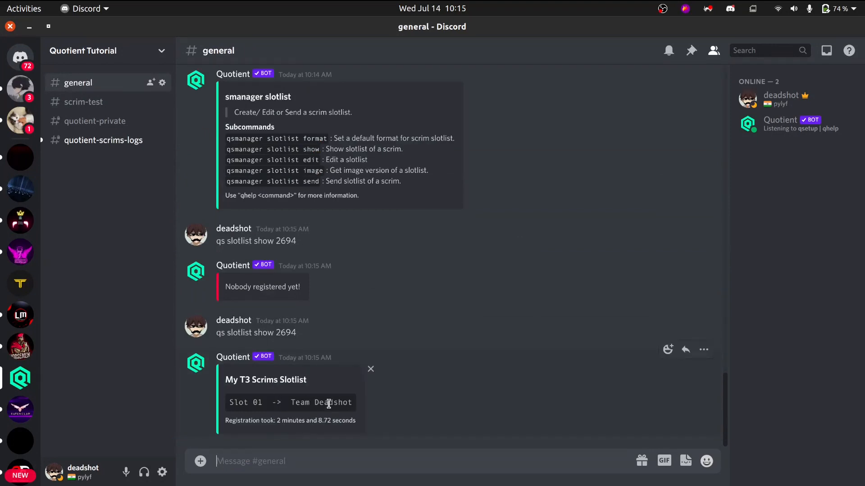
Find the edit subcommand in the slotlist help, and send qs slotlist edit 2694 to open the slotlist editor.
scroll(317, 413, up, 2)
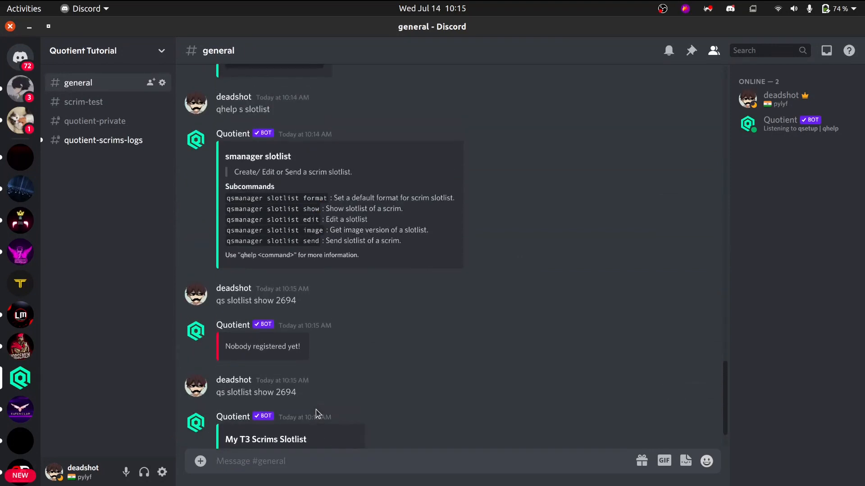
scroll(334, 342, up, 2)
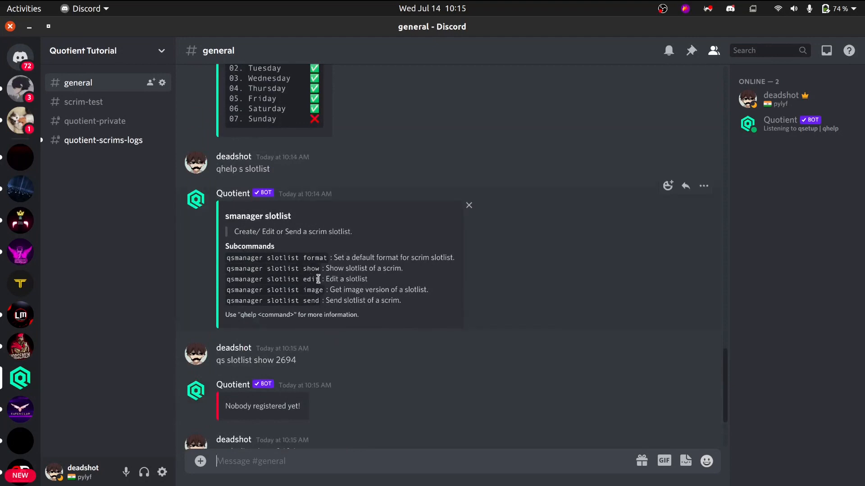
key(ctrl+v)
key(Left)
key(Left)
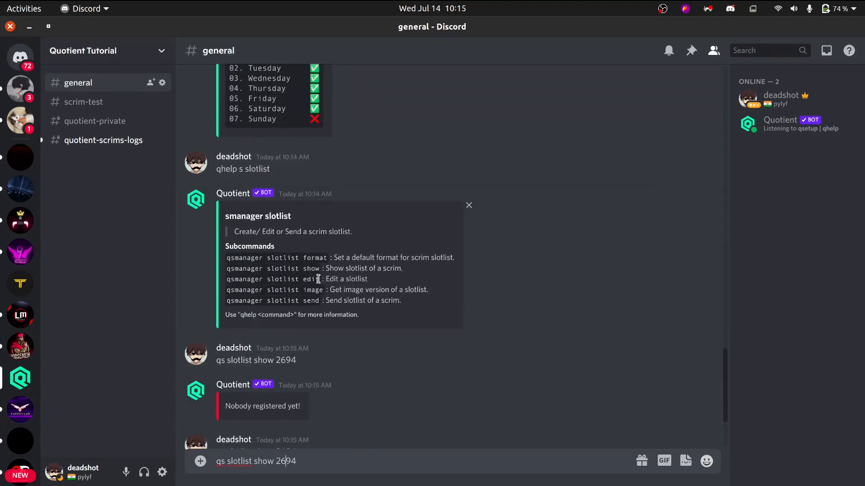
key(BackSpace)
key(BackSpace)
key(BackSpace)
key(BackSpace)
text(edit)
key(Return)
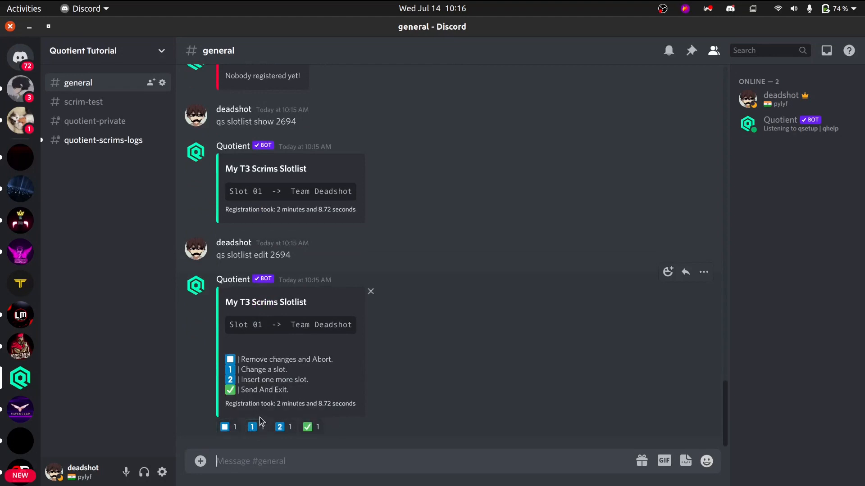
Change slot 1 of the My T3 Scrims slotlist to Team jadu through the bot's slotlist editor.
click(257, 428)
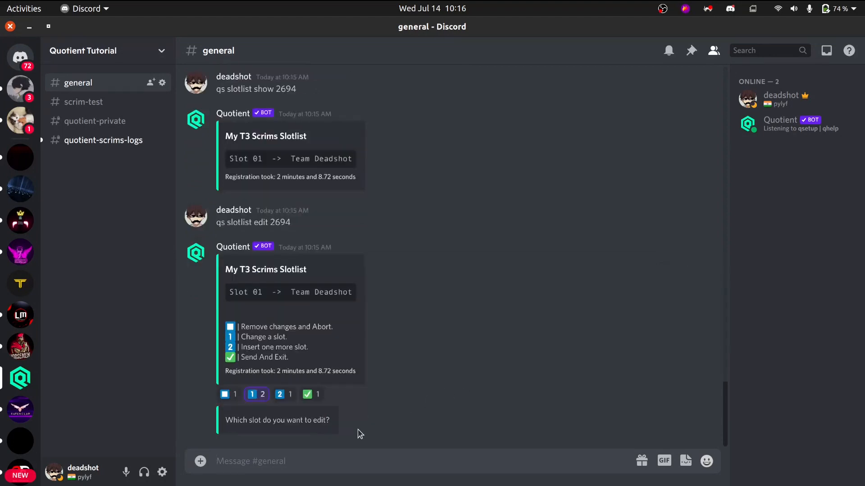
text(1)
key(Return)
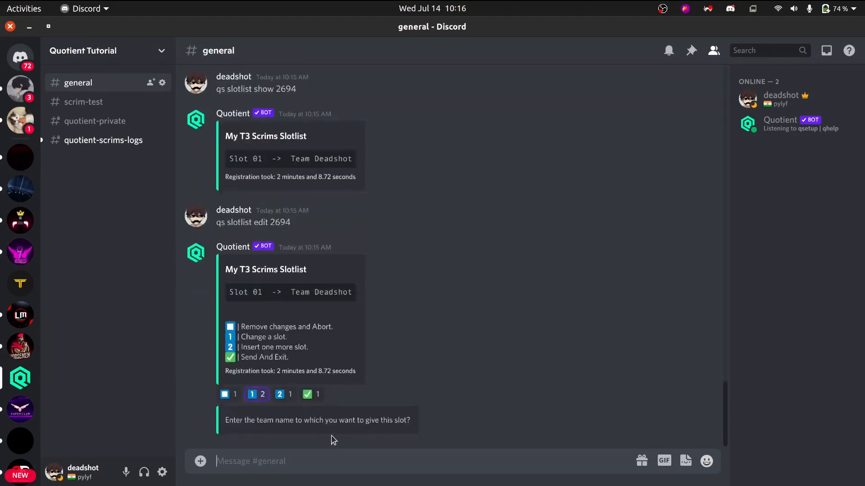
text(Team jadu)
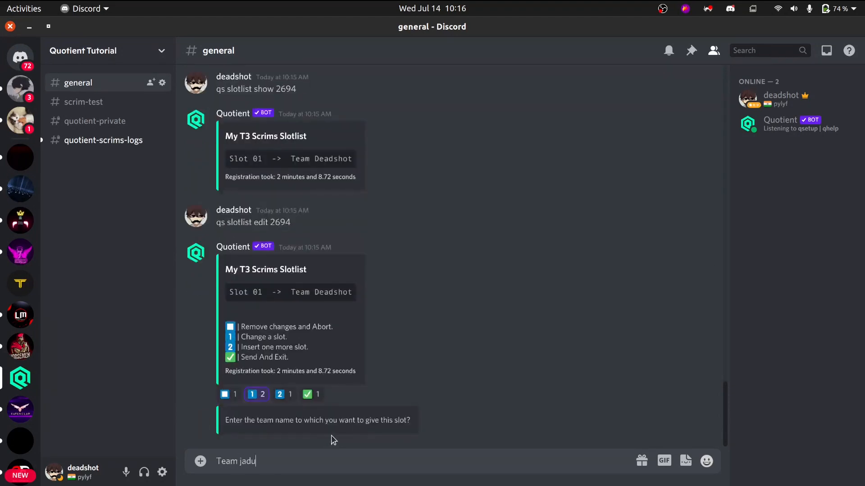
key(Return)
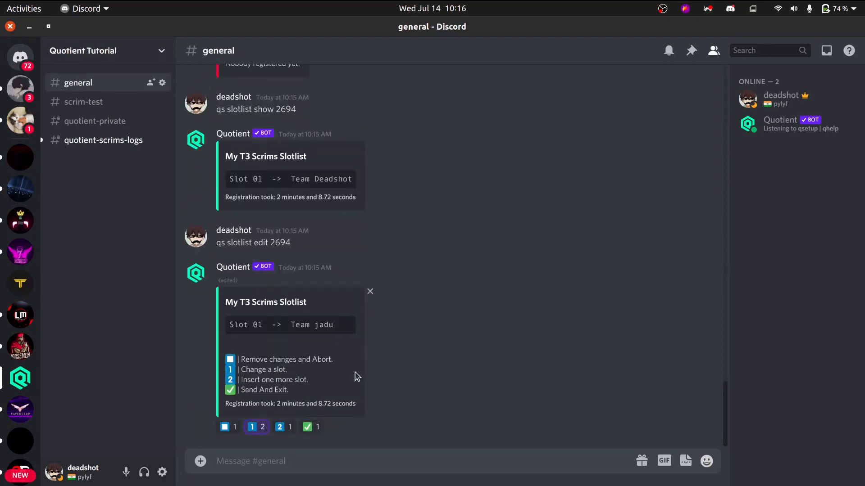
Insert one more slot in the My T3 Scrims slotlist for team krish.
click(281, 428)
text(team)
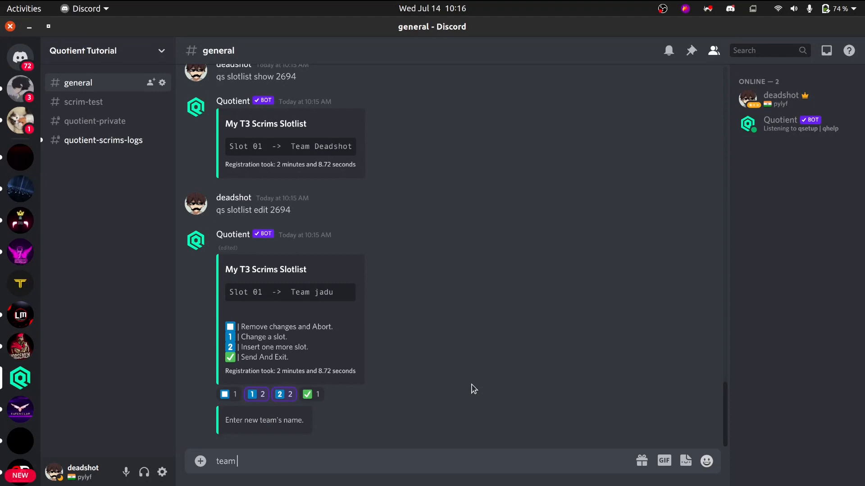
text( krish)
key(Return)
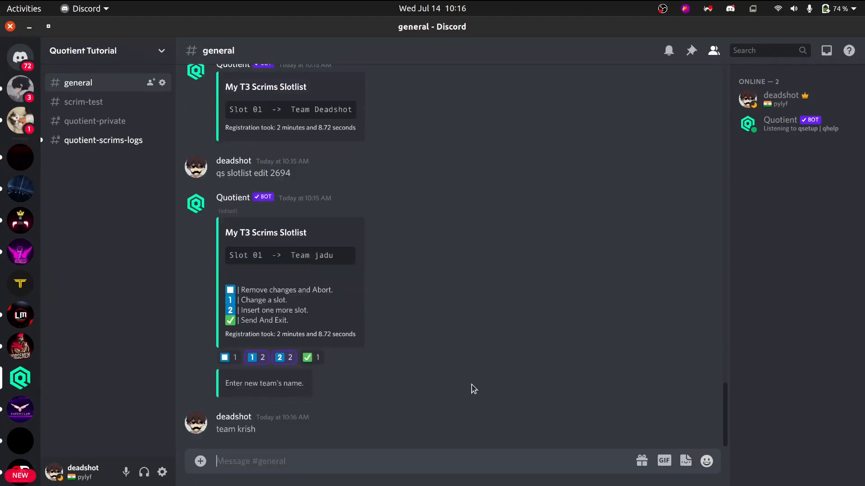
Send the edited slotlist and exit the editor, and check the new slots with qs slotlist show 2694.
click(308, 427)
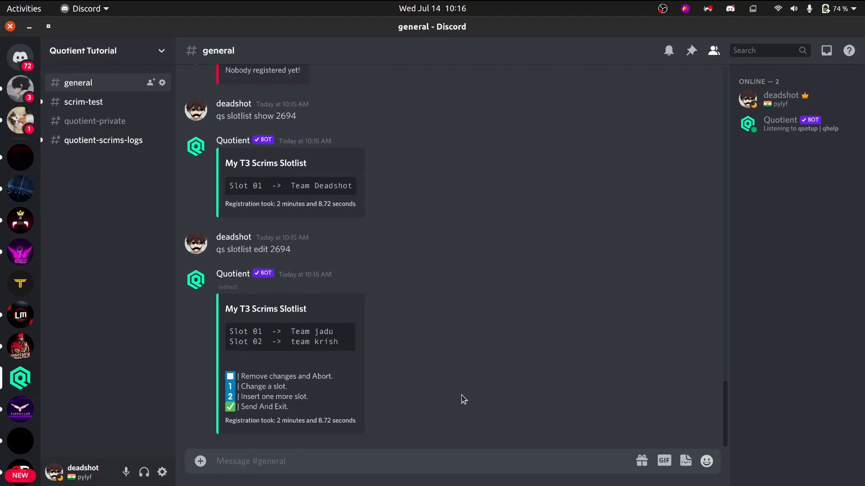
text(qs slotlist show 2694)
key(Return)
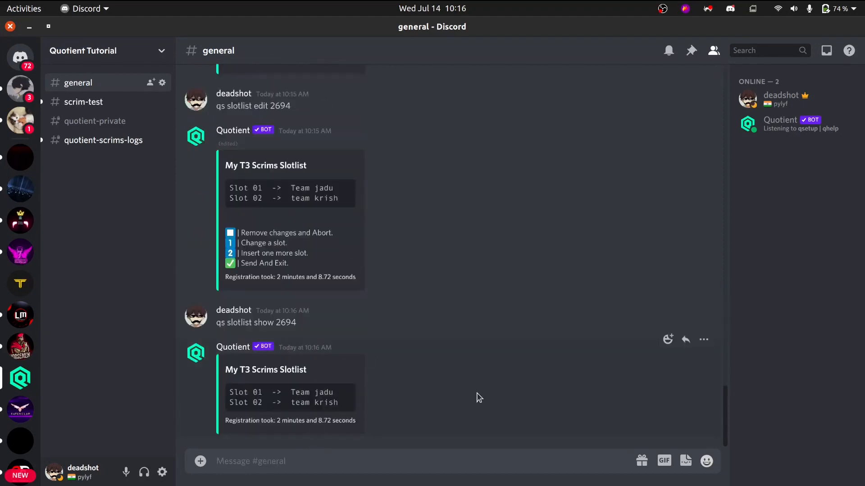
Send qs slotlist image 2694 in general to get the slotlist as an image, and preview that image.
scroll(478, 398, up, 10)
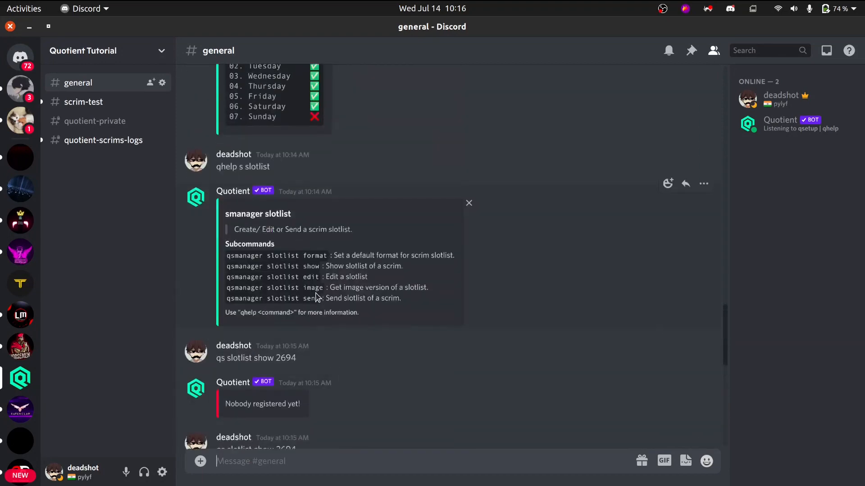
text(qs slotlist show 2694)
key(Left)
key(Left)
key(Left)
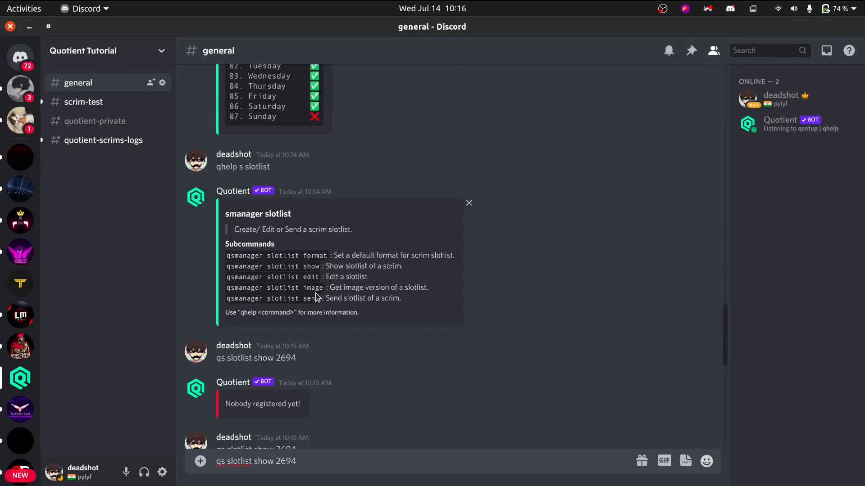
key(BackSpace)
key(BackSpace)
key(BackSpace)
key(BackSpace)
text(image)
key(Return)
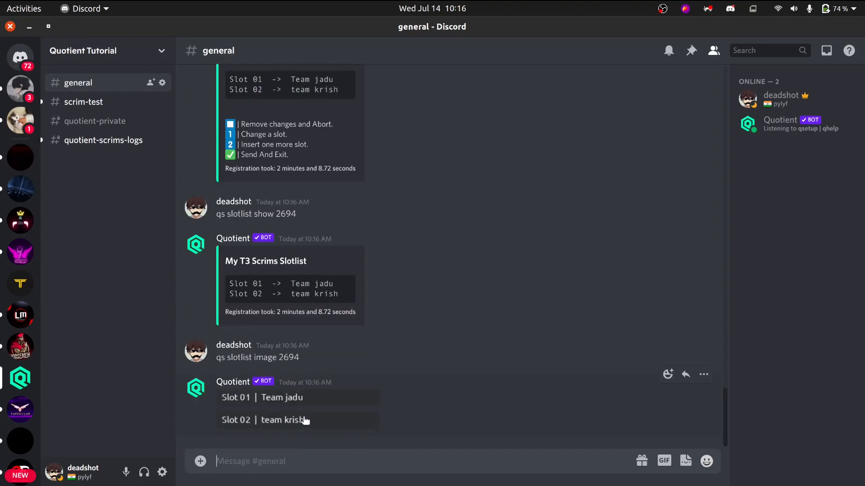
click(305, 420)
click(412, 389)
Send qs slotlist send 2694 in general and confirm sending the previewed My T3 Scrims slotlist.
scroll(413, 389, up, 5)
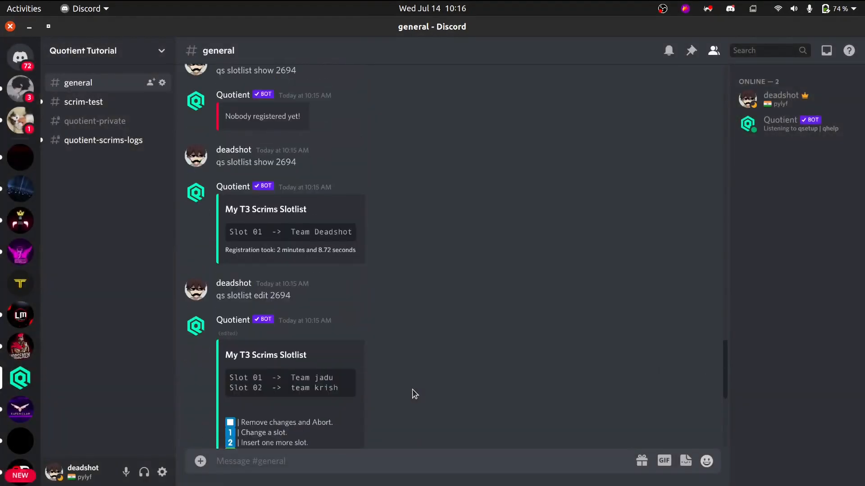
scroll(412, 390, up, 1)
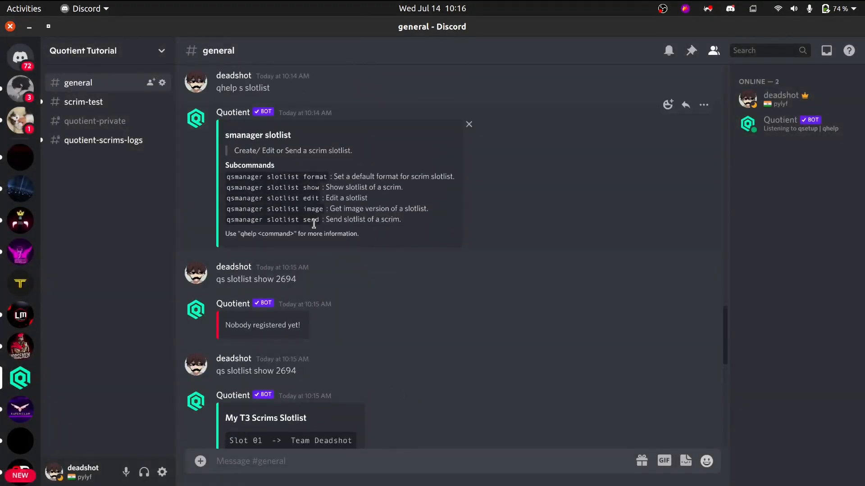
text(qs slotlist show 2694)
key(Left)
key(Left)
key(Left)
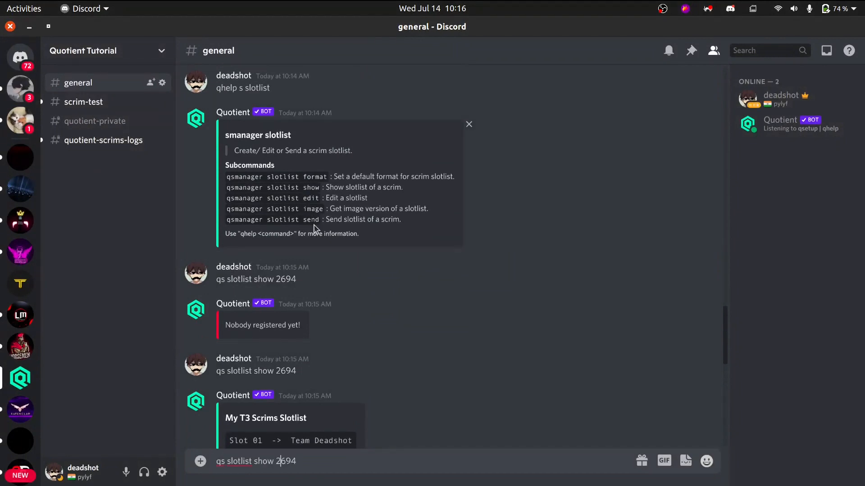
key(BackSpace)
key(BackSpace)
key(BackSpace)
key(BackSpace)
text(send)
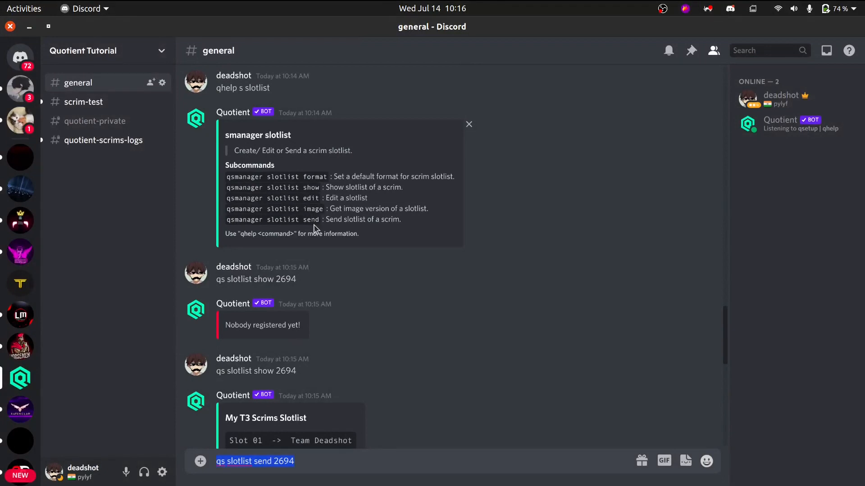
key(Return)
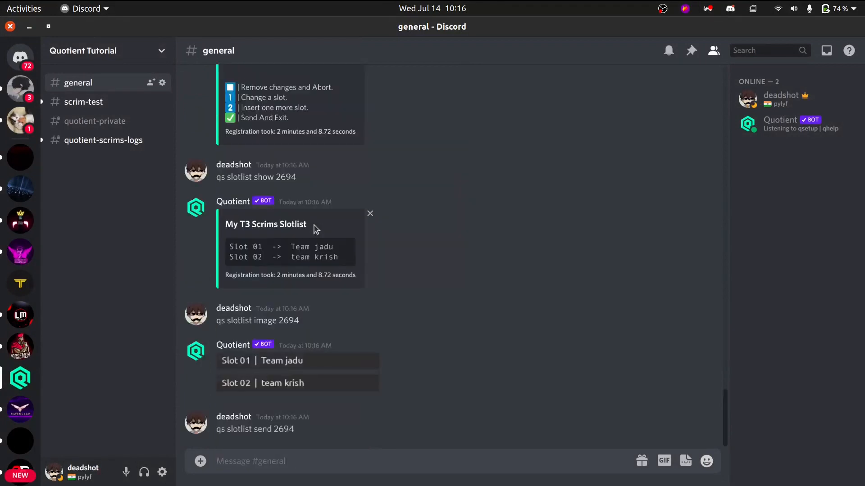
click(221, 427)
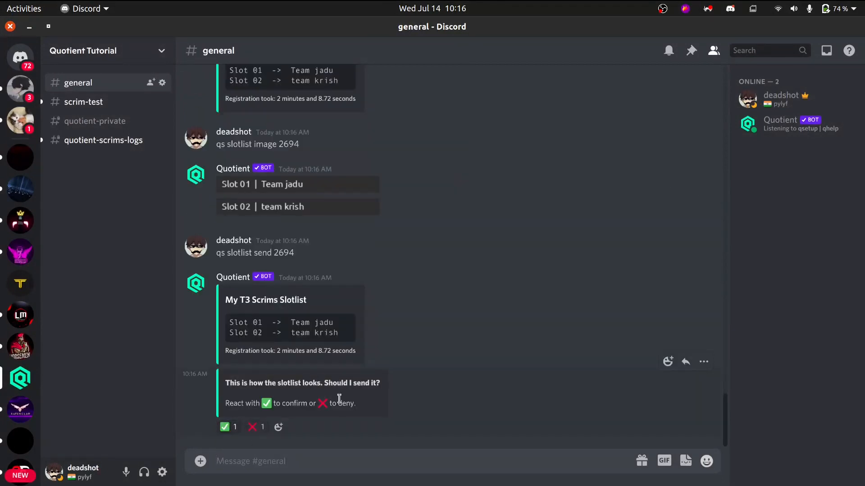
Check the My T3 Scrims slotlists posted in scrim-test against the edit and send commands in general.
click(70, 104)
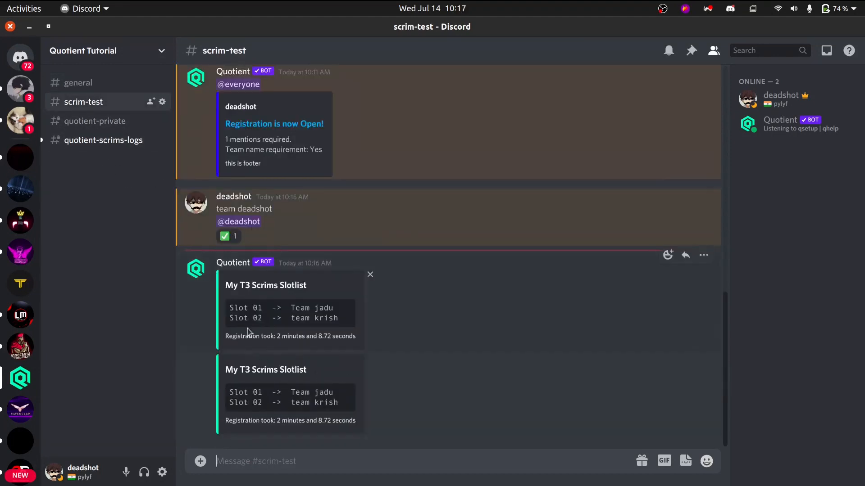
click(74, 82)
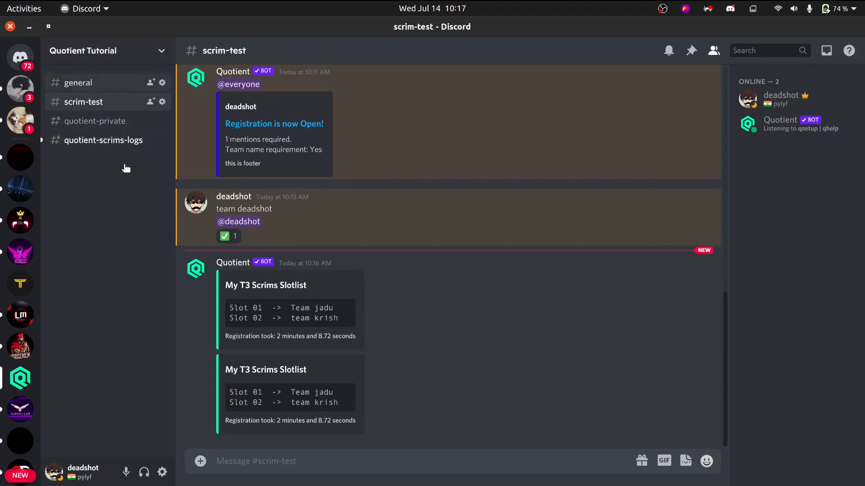
scroll(315, 370, up, 5)
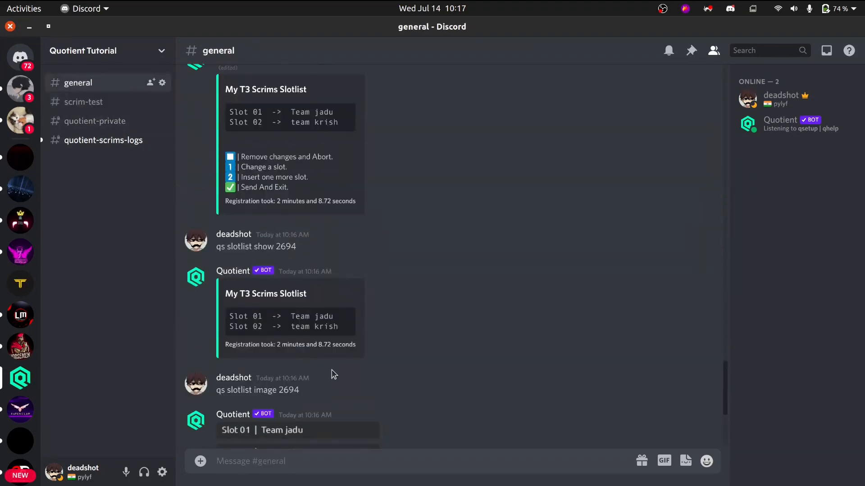
scroll(274, 192, up, 2)
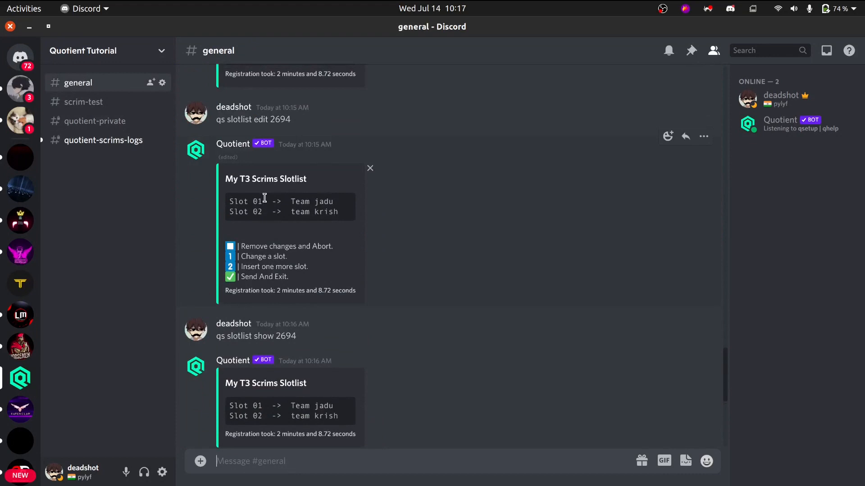
click(112, 107)
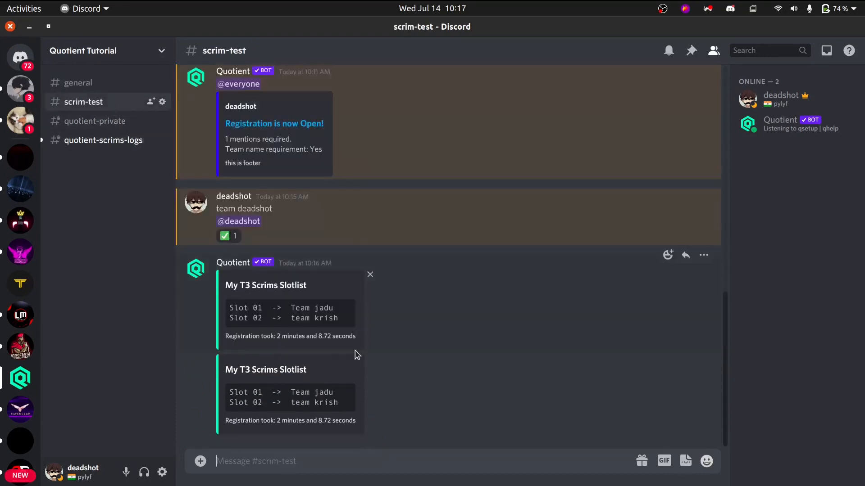
click(94, 88)
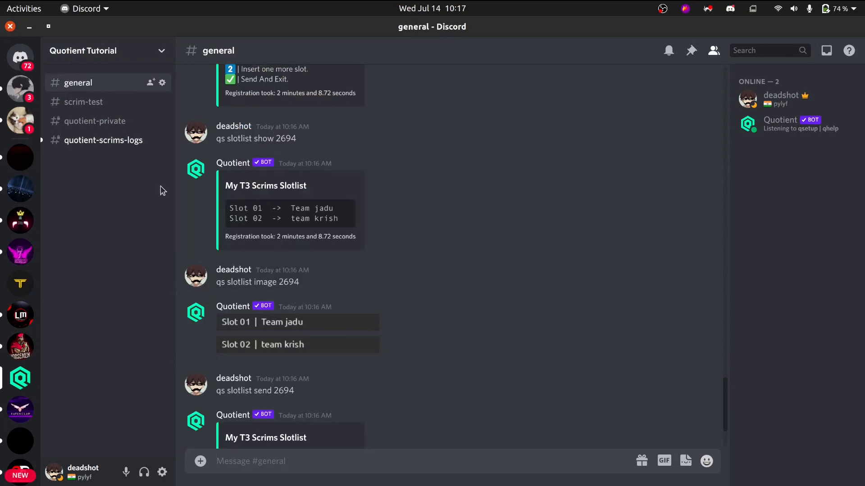
click(112, 101)
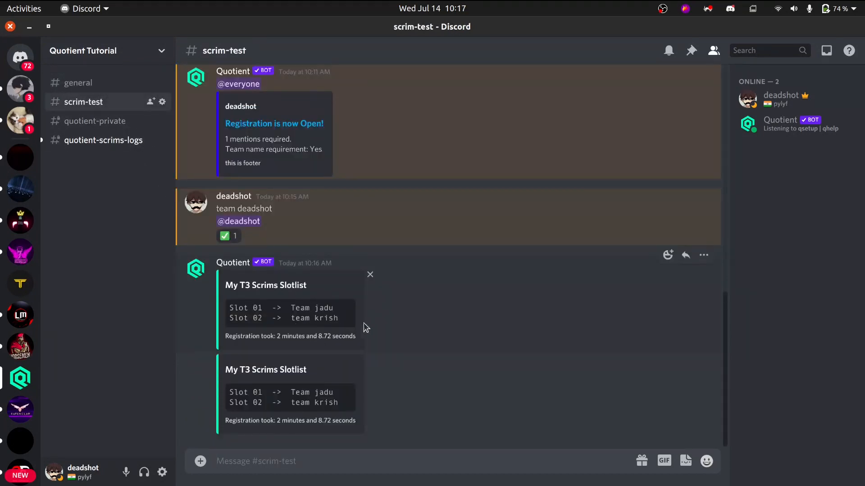
click(97, 85)
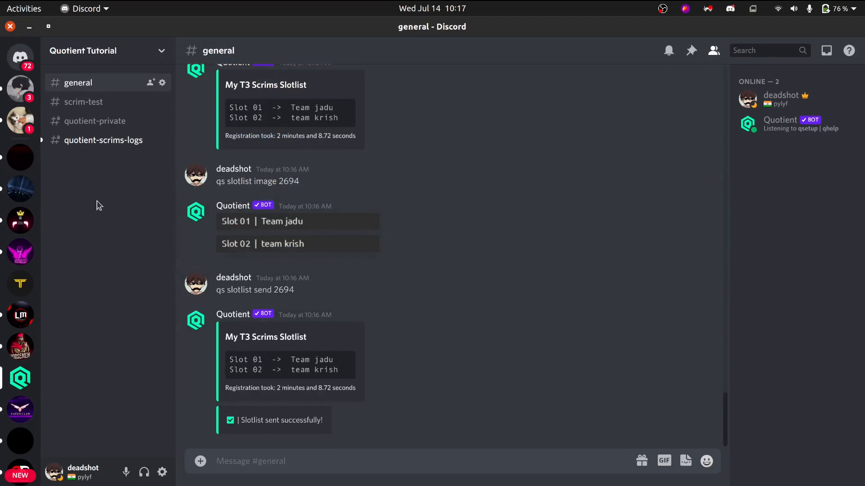
Send qs slotlist send 2694 in general once more, confirm it, and check the newly posted slotlist in scrim-test.
click(351, 258)
text(qs slotlist send 2694)
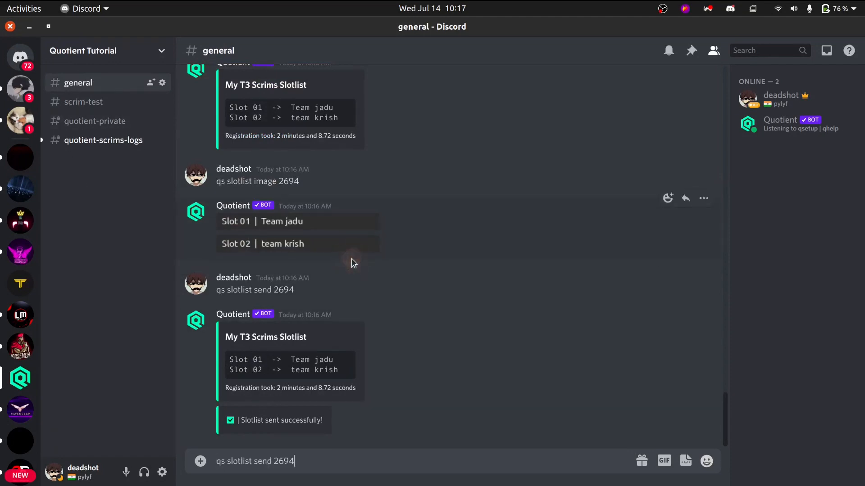
key(Return)
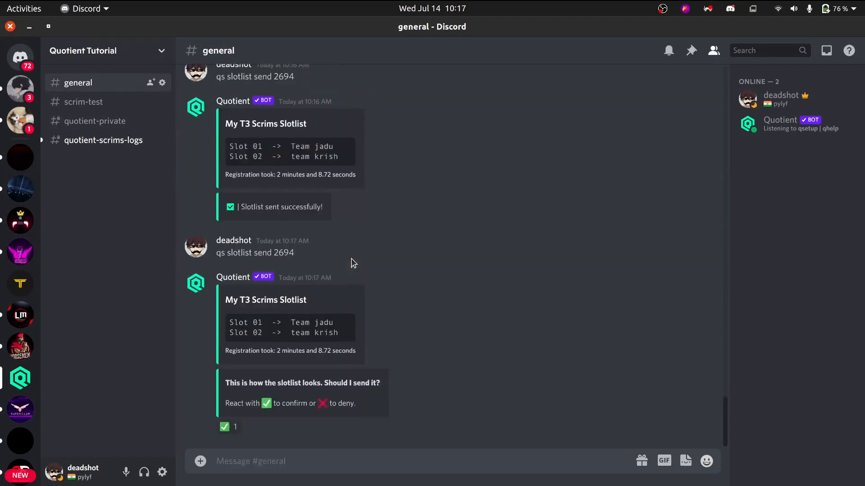
click(228, 427)
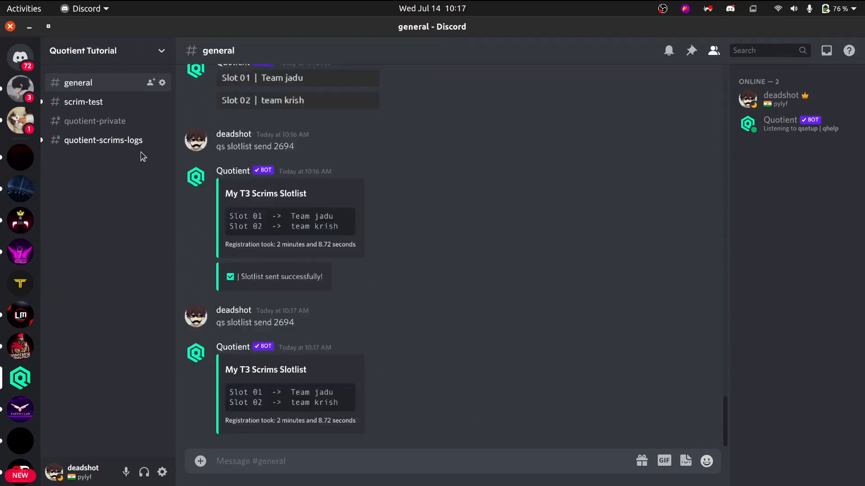
click(97, 102)
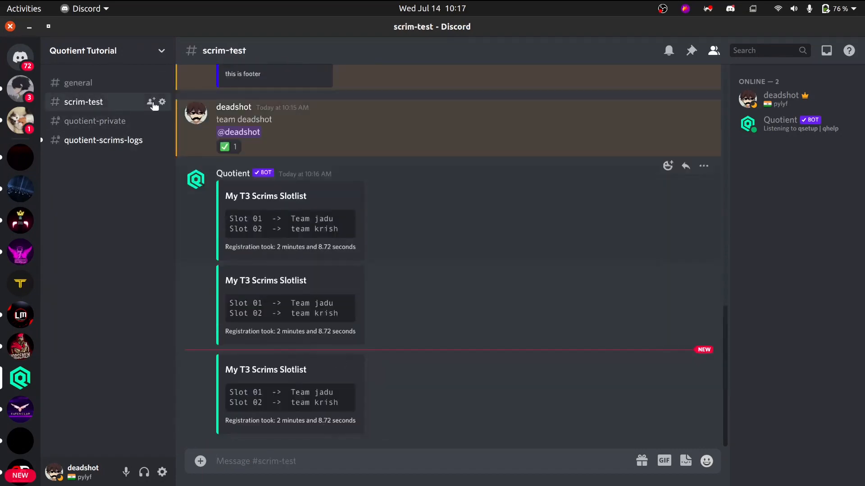
click(102, 84)
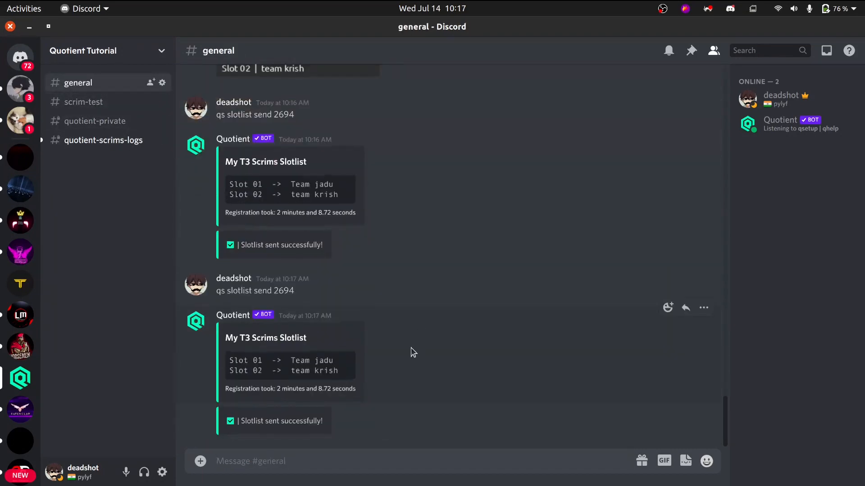
scroll(412, 347, up, 10)
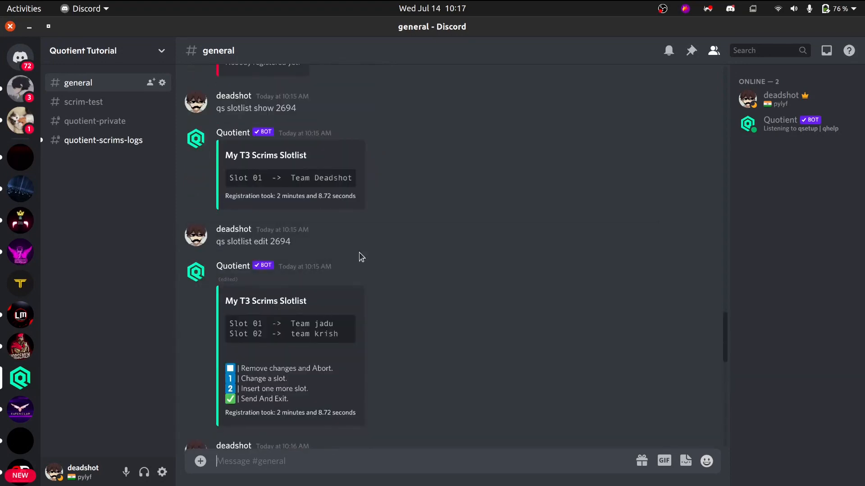
click(96, 103)
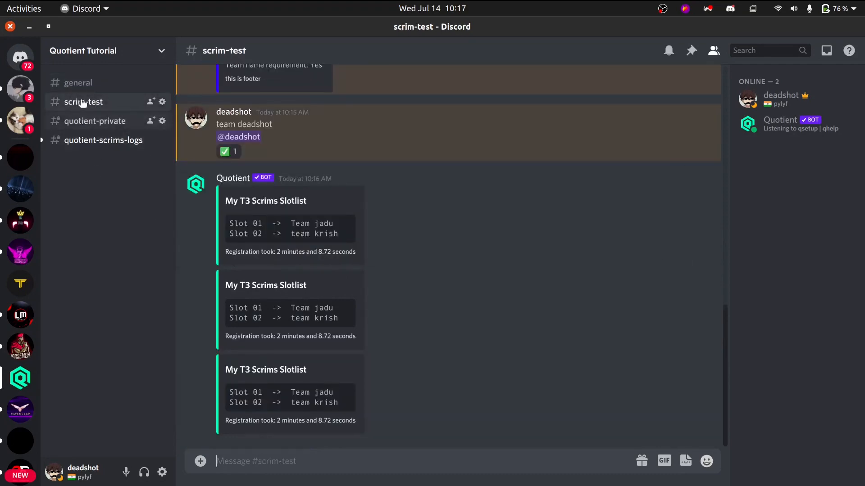
click(85, 85)
scroll(440, 341, down, 10)
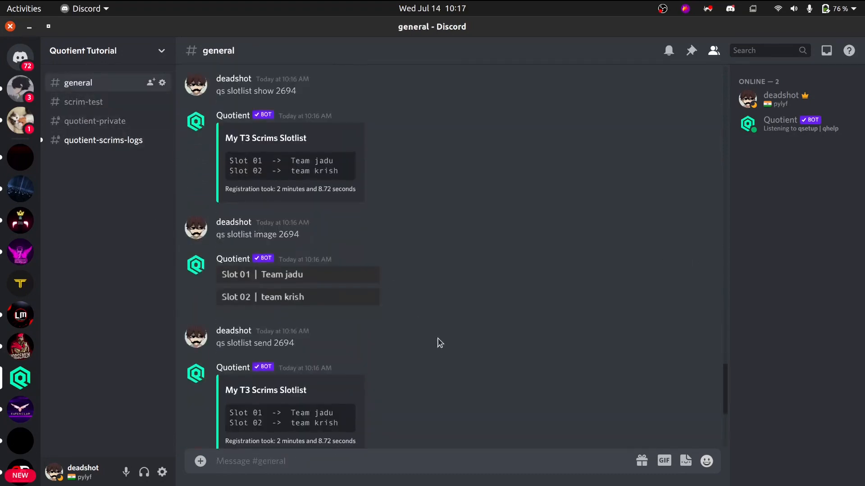
Send slotlist 2694 to the quotient-private channel with qs slotlist send, confirm it, and check the post there.
scroll(440, 343, up, 10)
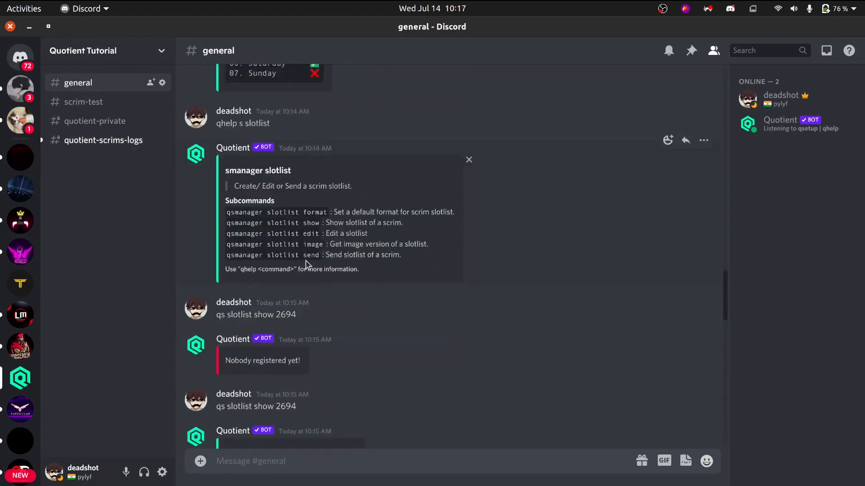
text(qs slotlist send 2694)
text(#)
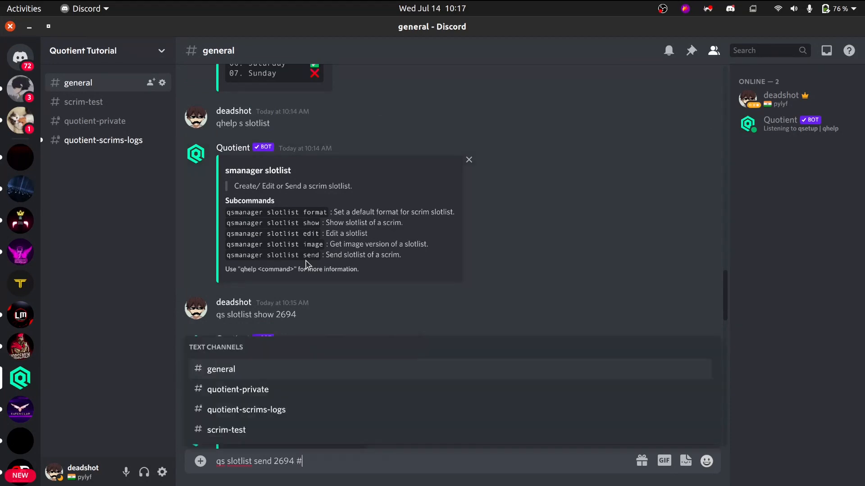
text(q)
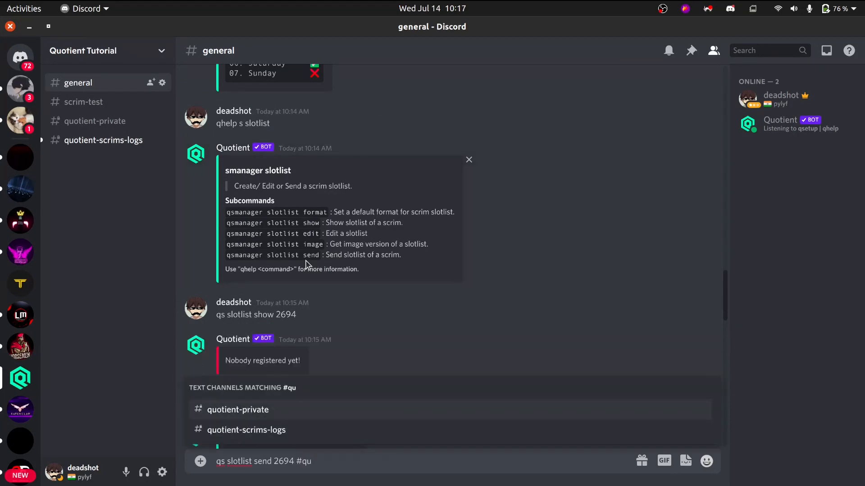
text(u)
key(Return)
key(Return)
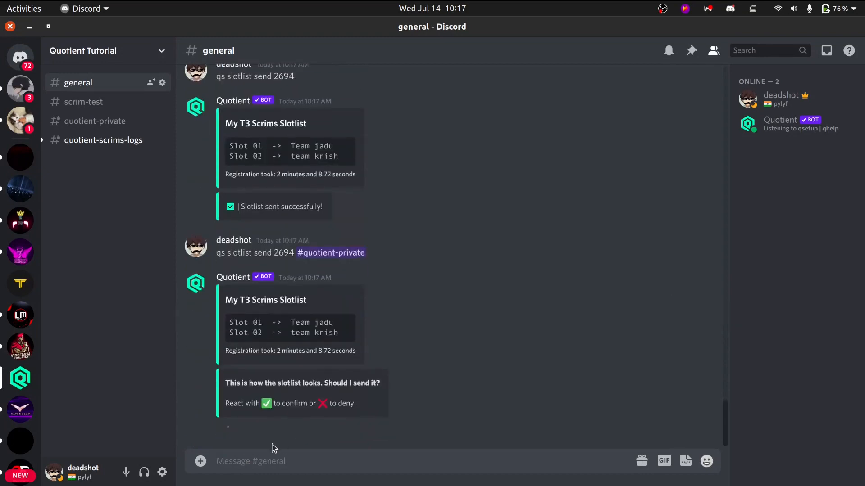
click(228, 427)
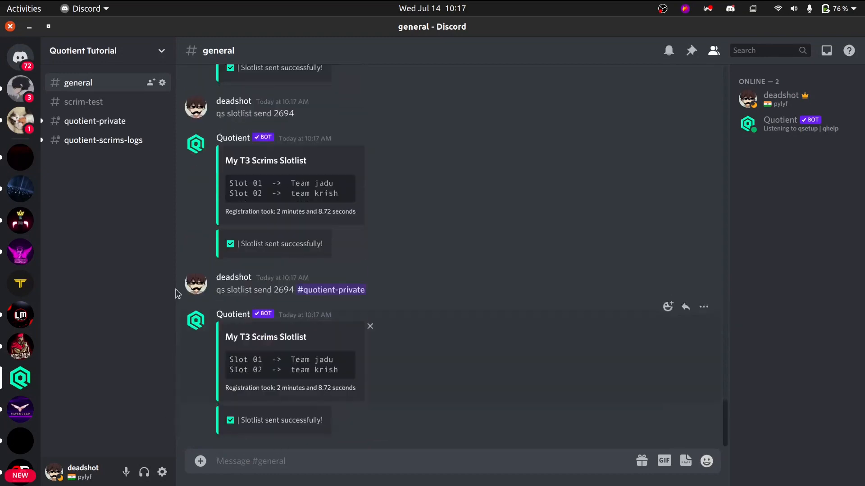
click(91, 121)
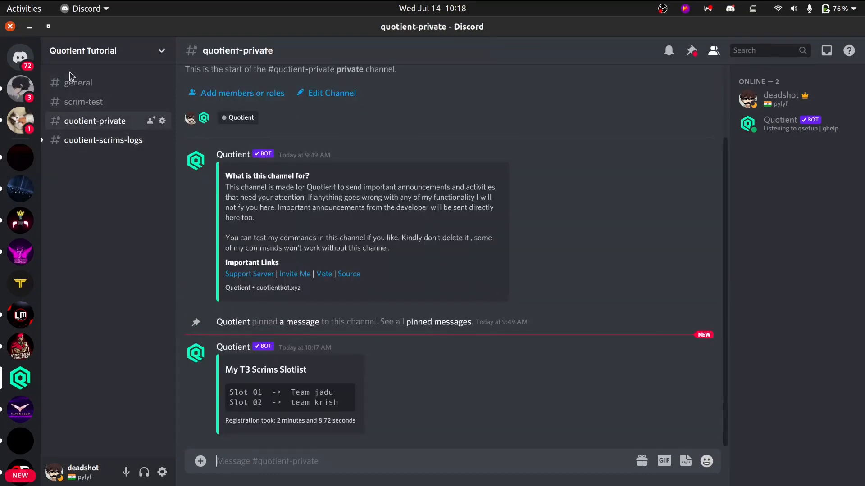
Send qs slotlist format 2694 in general to open the bot's Slotlist Format Editor.
click(76, 82)
scroll(389, 347, up, 12)
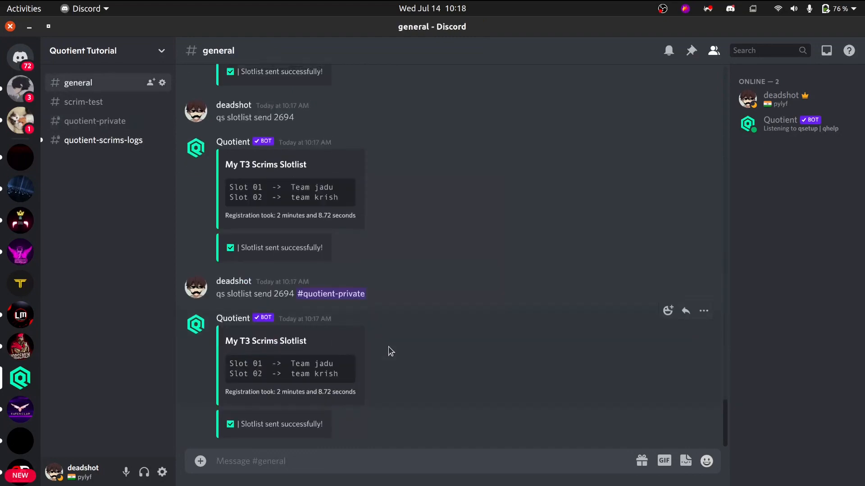
scroll(395, 349, down, 10)
scroll(399, 353, down, 3)
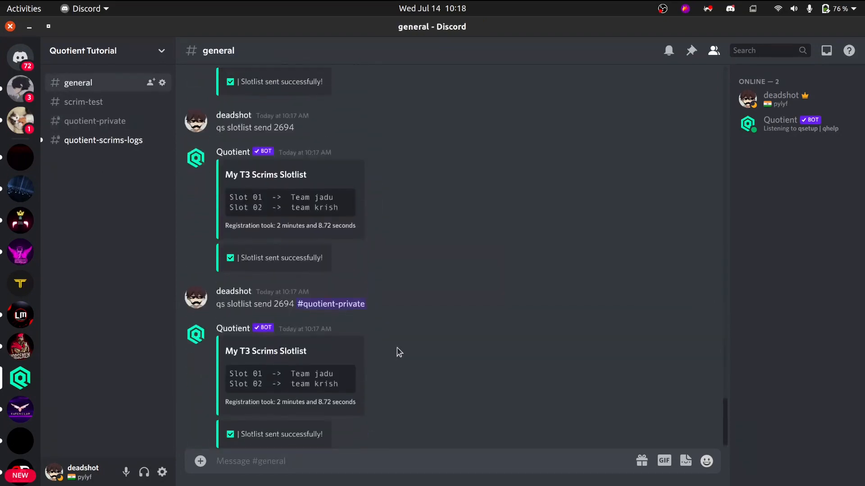
text(qs slotl)
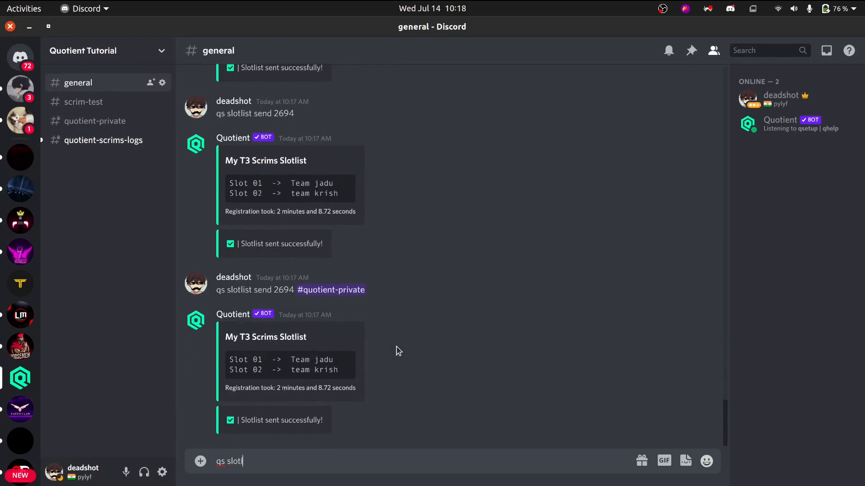
text(is)
key(BackSpace)
key(BackSpace)
key(BackSpace)
key(BackSpace)
key(BackSpace)
key(BackSpace)
key(BackSpace)
key(BackSpace)
key(BackSpace)
key(BackSpace)
text(qs slotlist send 2694)
key(BackSpace)
key(BackSpace)
key(BackSpace)
key(BackSpace)
text(format)
key(Return)
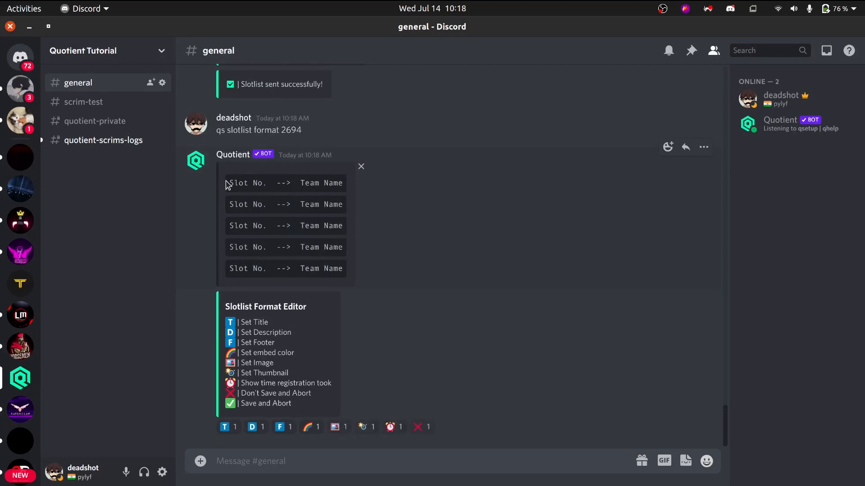
Compare the slot layout in the format editor's preview with the slotlists posted in scrim-test.
drag(228, 182, 338, 270)
click(338, 270)
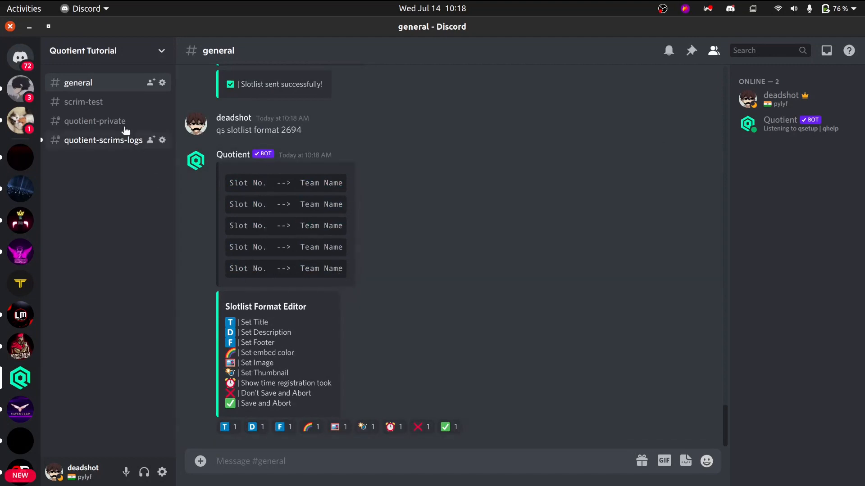
click(104, 101)
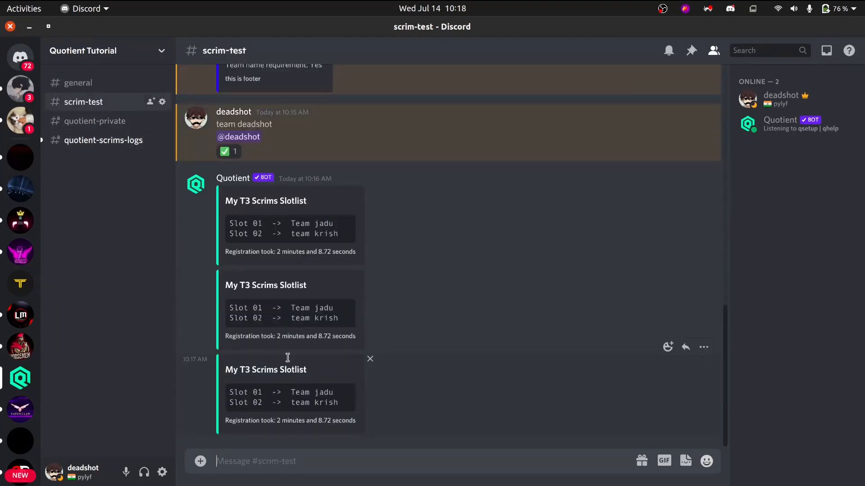
click(81, 83)
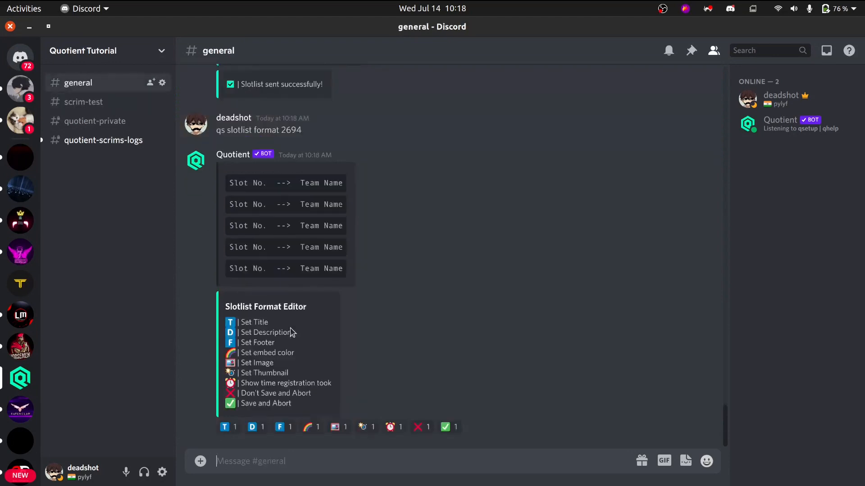
Set the slotlist's title to "Team sundar scrims" in the Slotlist Format Editor.
click(231, 427)
text(Team sundar)
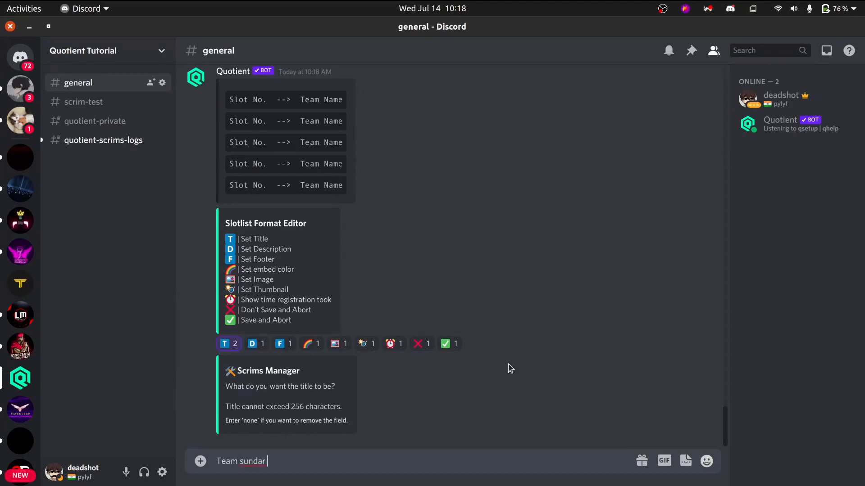
text( scrims)
key(Return)
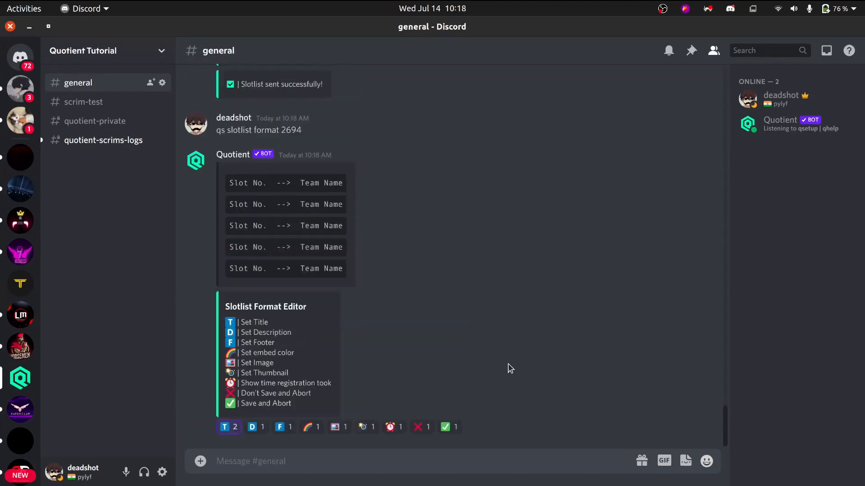
Set the slotlist's description to "this is the description" in the format editor.
click(255, 429)
text(this is the description)
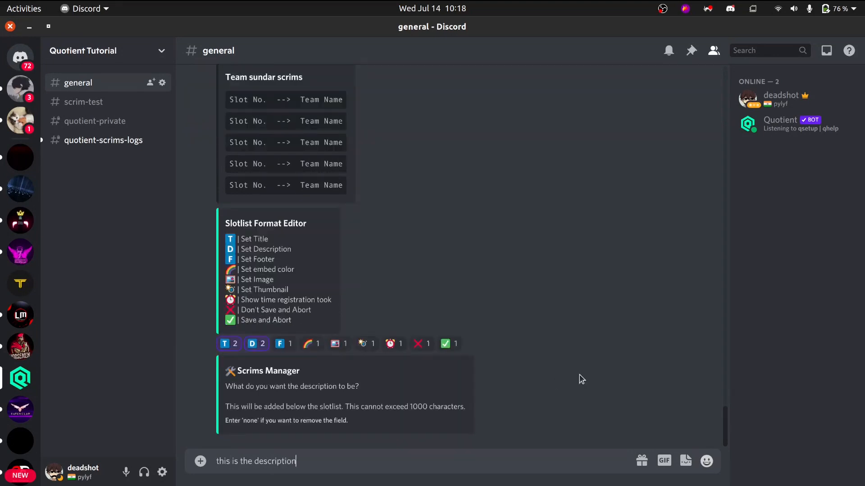
key(Return)
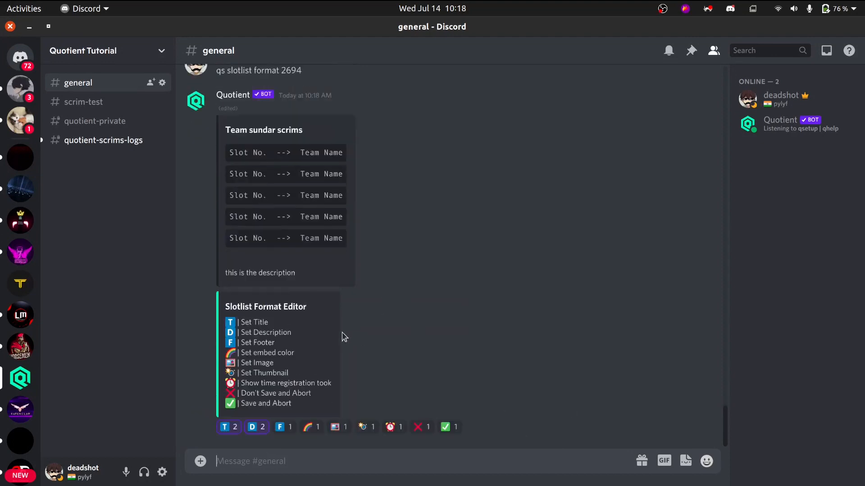
Set the slotlist's footer text to "this is footer" in the format editor.
click(280, 427)
text(th)
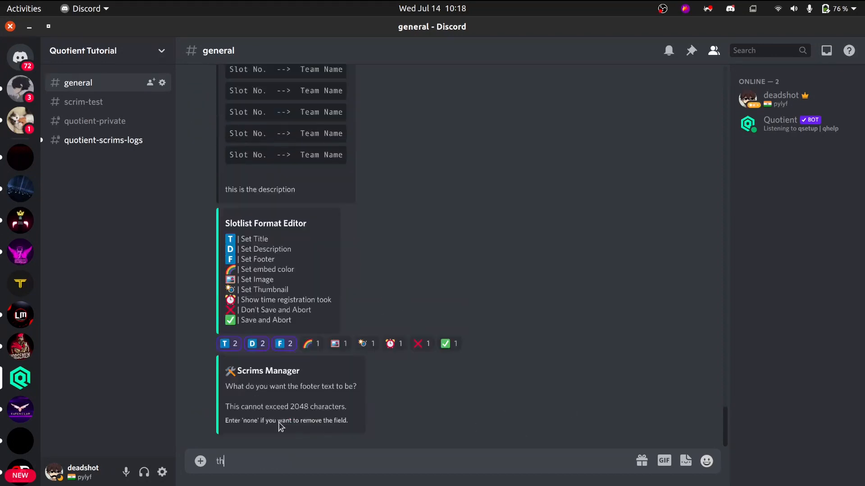
text(is is footer)
key(Return)
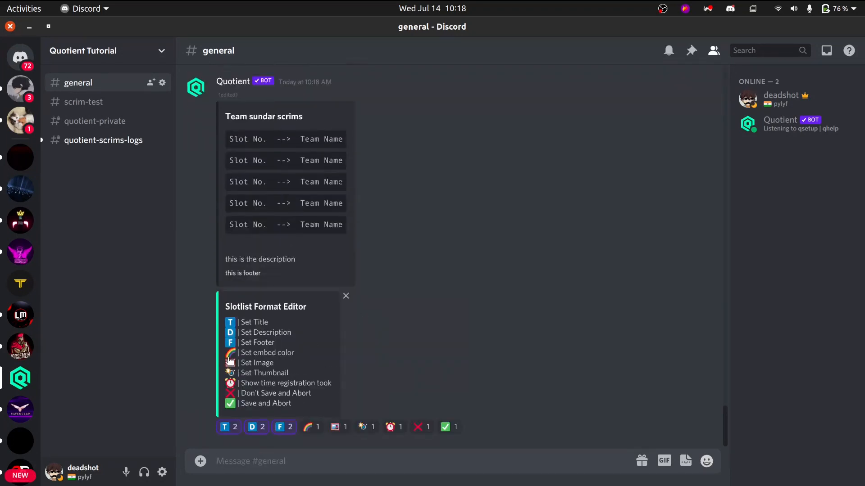
Go through the embed color, image and thumbnail options listed in the Slotlist Format Editor.
drag(257, 356, 299, 361)
click(295, 361)
drag(239, 363, 270, 361)
click(270, 361)
drag(245, 374, 318, 386)
click(289, 376)
click(318, 386)
Switch to the Quotient dashboard in Chrome, examine scrim 2694's Show Time Taken setting, and return to Discord.
key(alt+Tab)
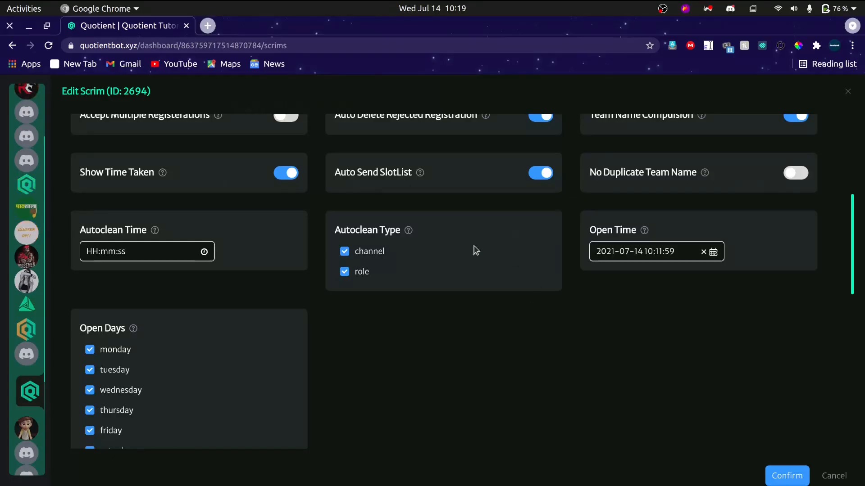
scroll(270, 273, up, 3)
scroll(202, 268, up, 3)
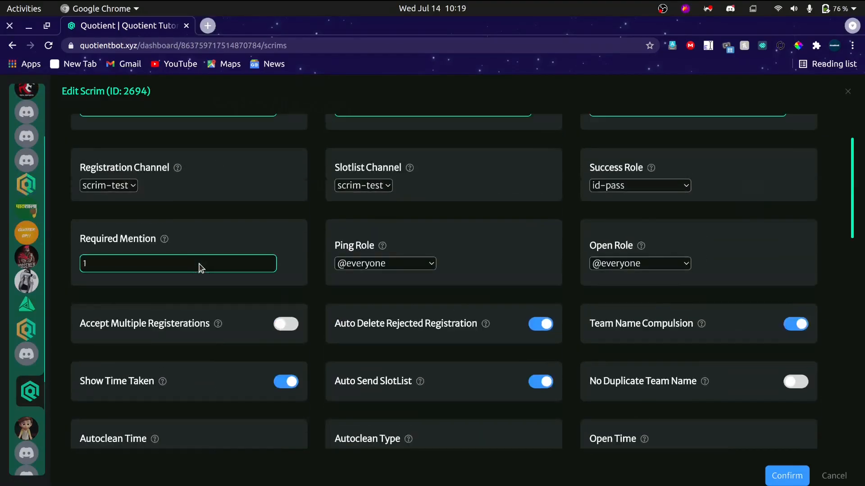
scroll(276, 295, up, 1)
scroll(293, 319, down, 1)
scroll(292, 319, down, 1)
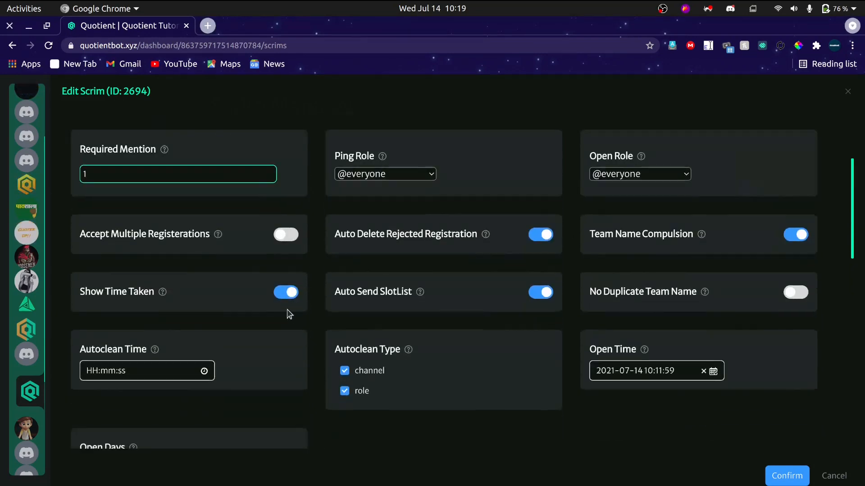
drag(111, 294, 169, 293)
key(alt+Tab)
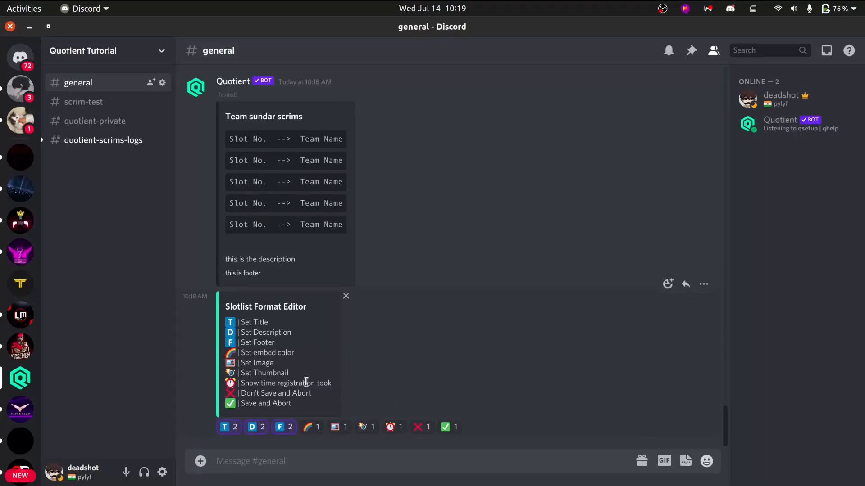
Review the editor's remaining options, and save the slotlist format with Save and Abort.
drag(285, 388, 316, 384)
click(250, 391)
drag(243, 392, 287, 406)
click(278, 404)
double_click(276, 404)
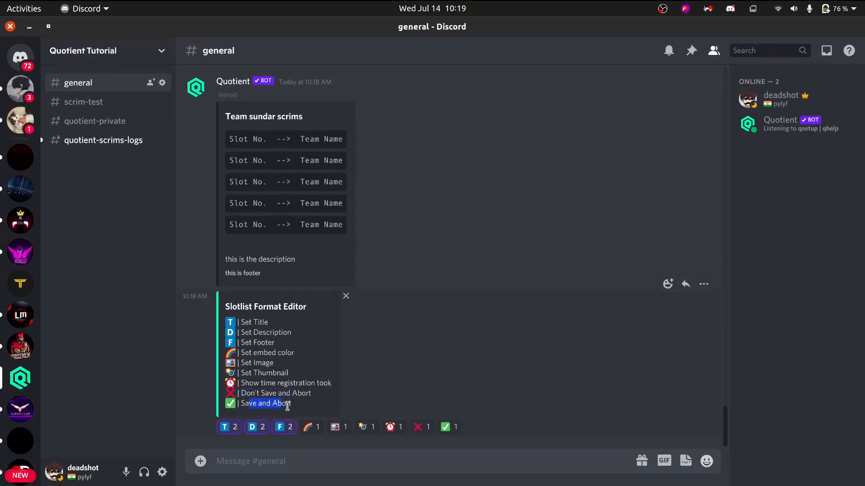
click(449, 428)
Reuse the earlier qs slotlist show 2694 command in general, and check the title, slots and description of the formatted slotlist.
scroll(420, 331, up, 10)
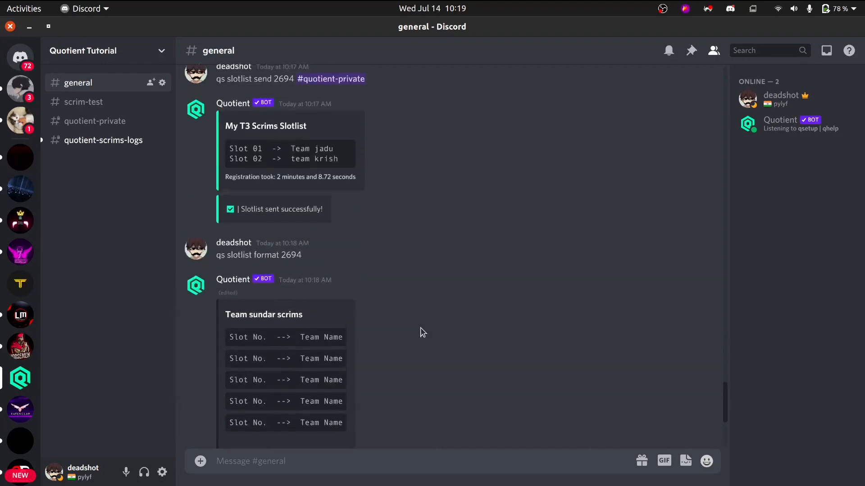
scroll(414, 336, down, 3)
scroll(413, 336, up, 3)
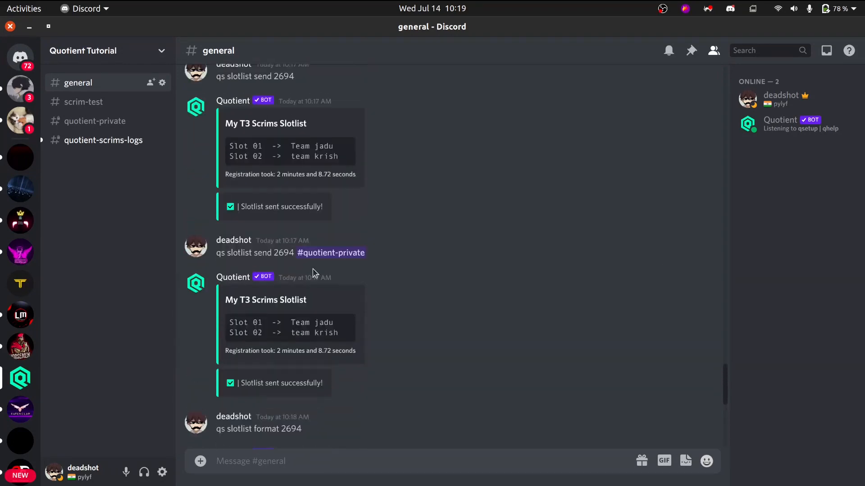
scroll(312, 270, up, 5)
scroll(311, 273, up, 5)
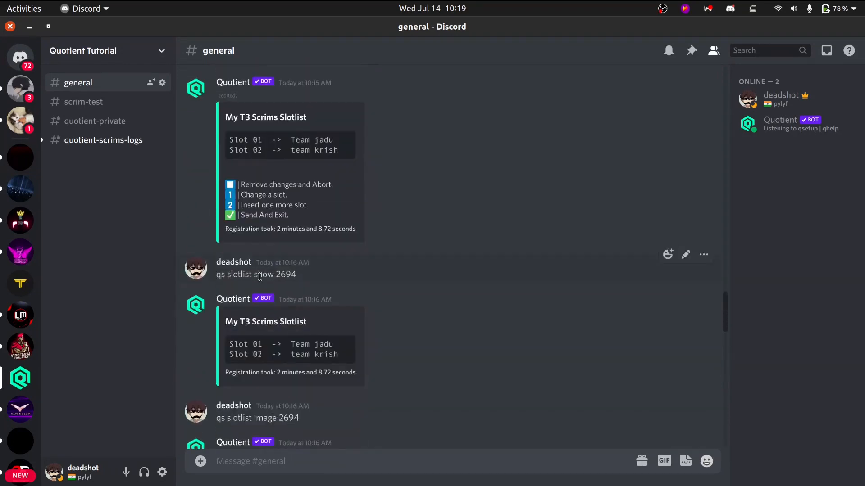
triple_click(259, 277)
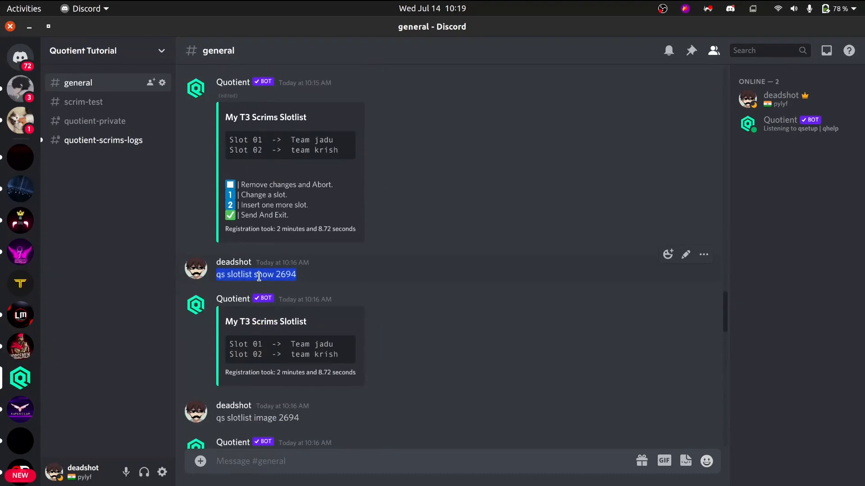
key(ctrl+c)
key(ctrl+v)
key(Return)
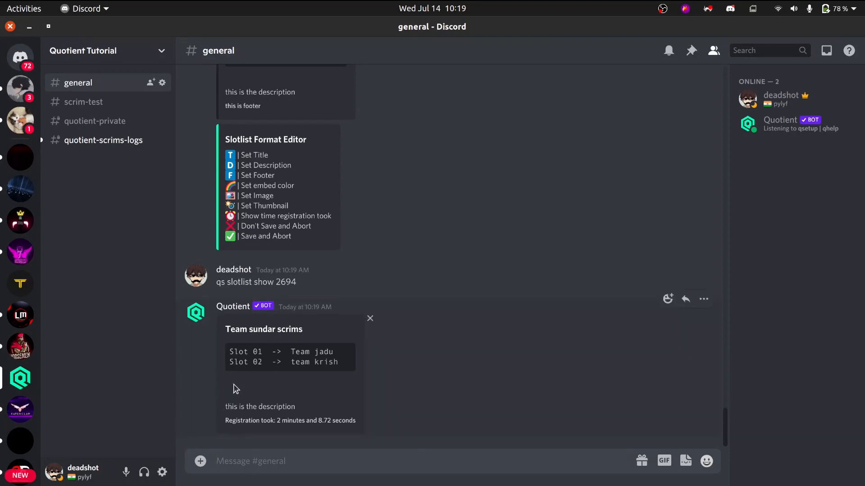
drag(211, 320, 221, 439)
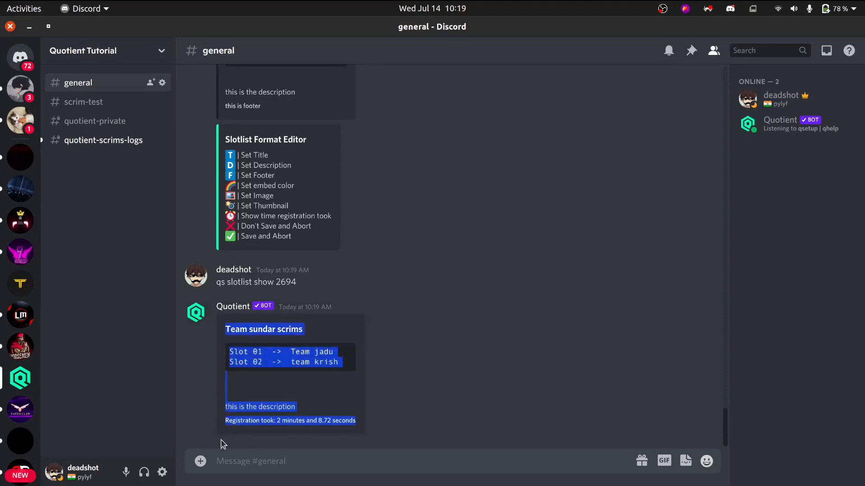
click(223, 410)
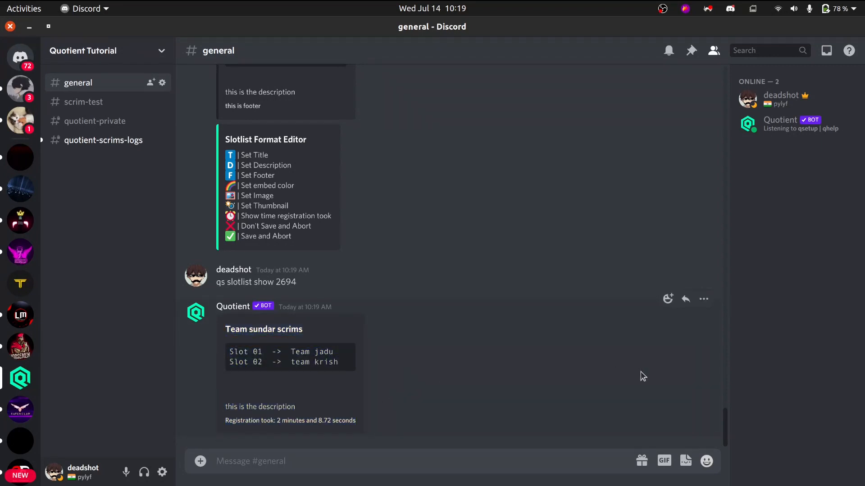
List the scrims manager commands with qhelp s, and send qs closemsg 2694 in general.
text(qhelp s)
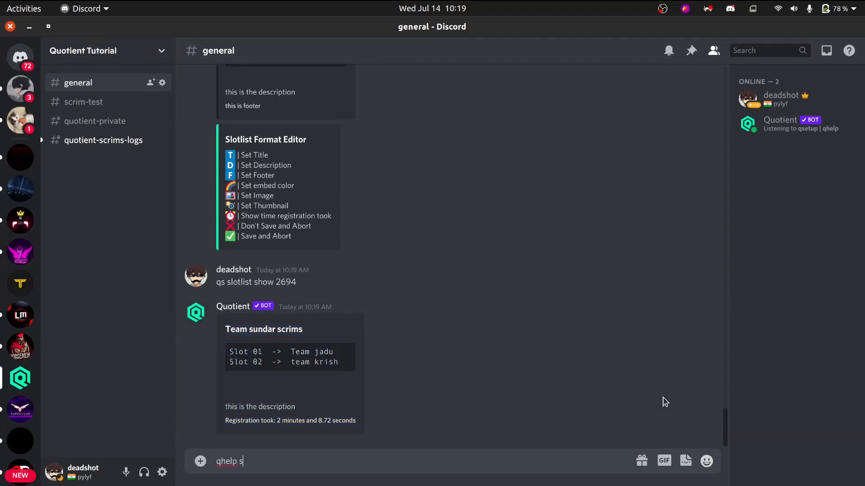
key(Return)
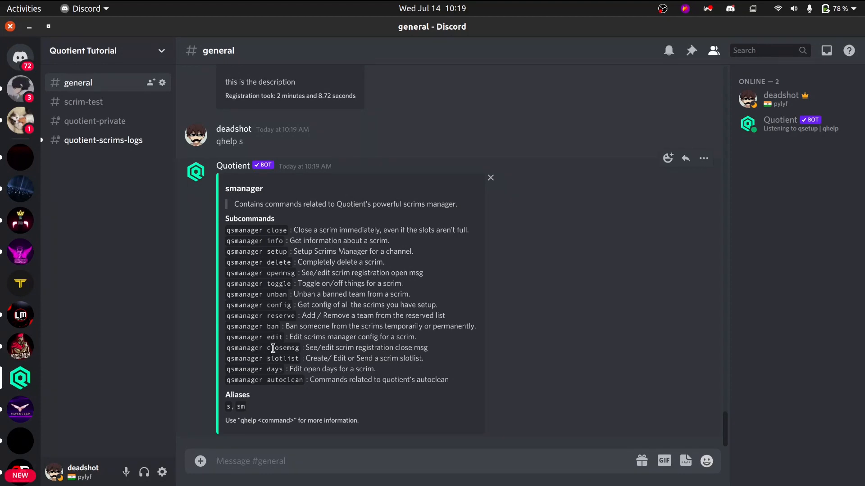
text(qs c)
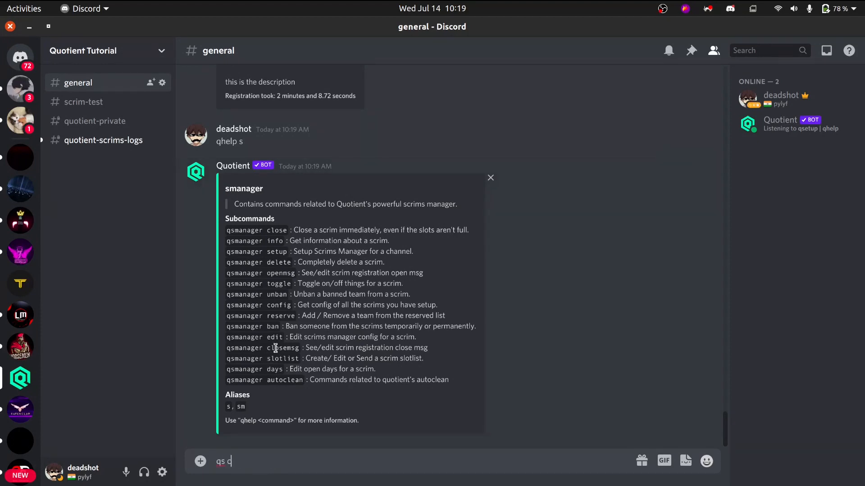
text(losemsg 2694)
key(Return)
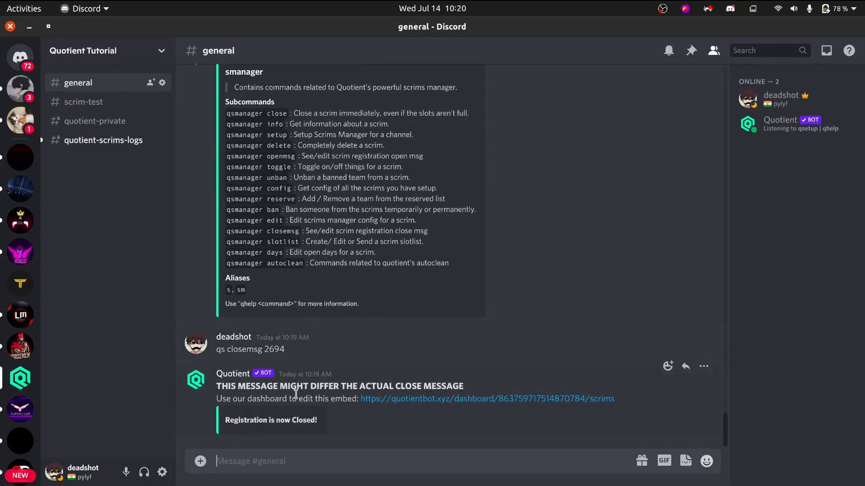
Draft qs closemsg 2694 again, and compare the bot's close message with the Registration Close Message form on the Chrome dashboard.
key(ctrl+v)
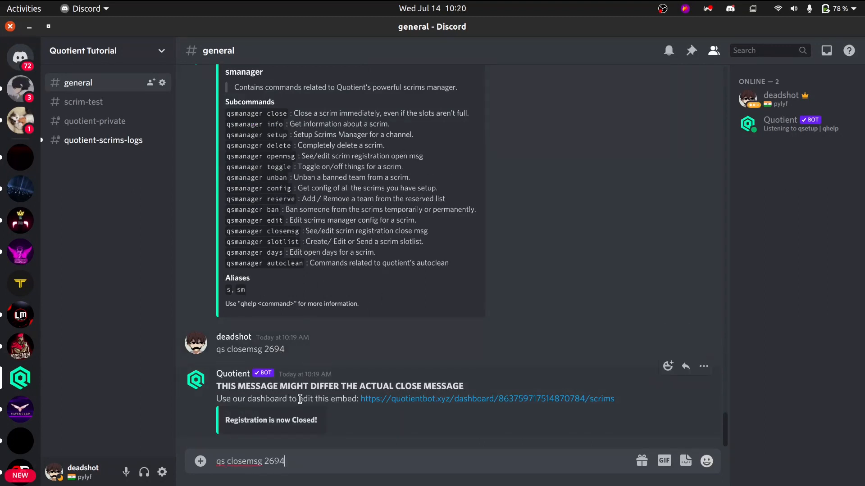
key(alt+Tab)
scroll(620, 395, down, 8)
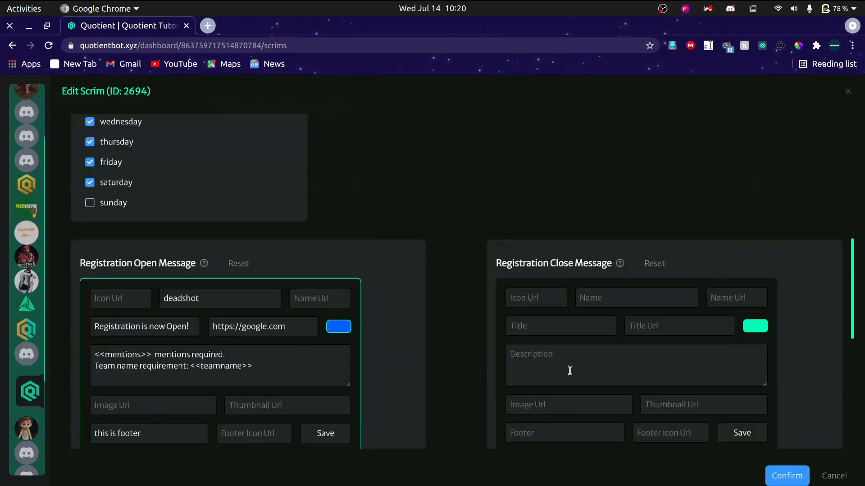
scroll(569, 371, down, 5)
key(alt+Tab)
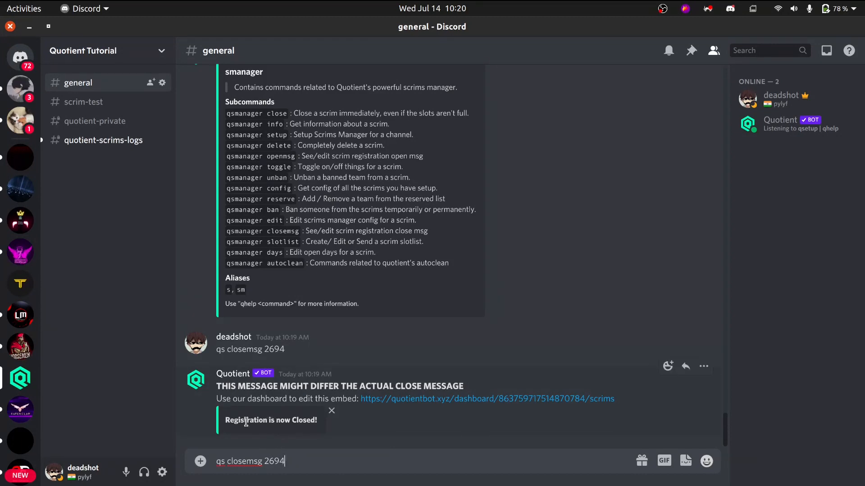
drag(246, 422, 286, 422)
click(285, 421)
Change the drafted command to qs openmsg 2694 and send it in general.
click(242, 461)
key(BackSpace)
key(BackSpace)
key(BackSpace)
key(BackSpace)
key(BackSpace)
text(open)
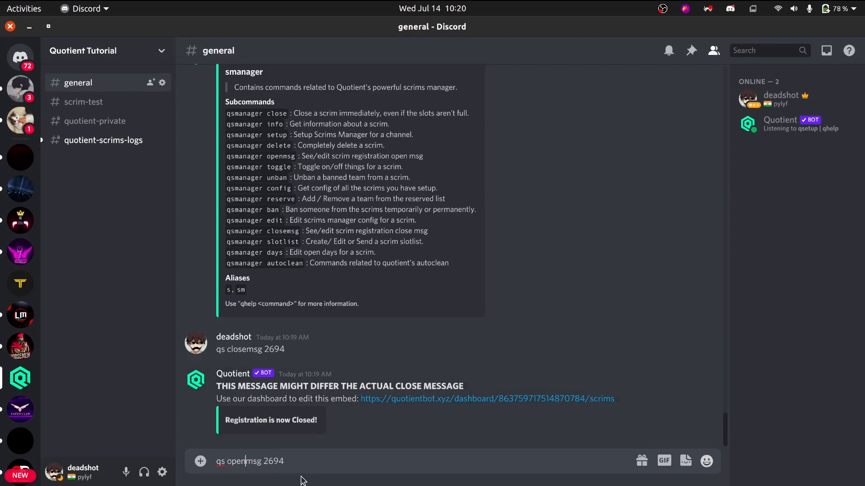
key(Return)
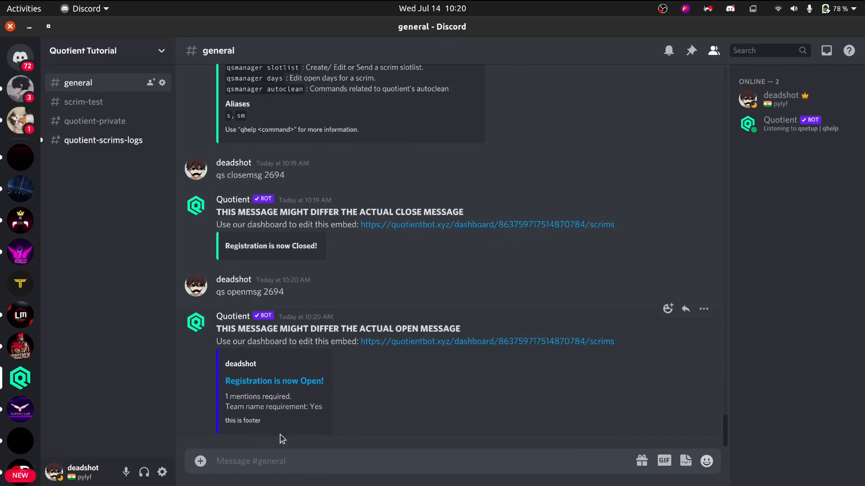
Compare the bot's registration open message with the Registration Open Message form and keywords on the Chrome dashboard.
key(alt+Tab)
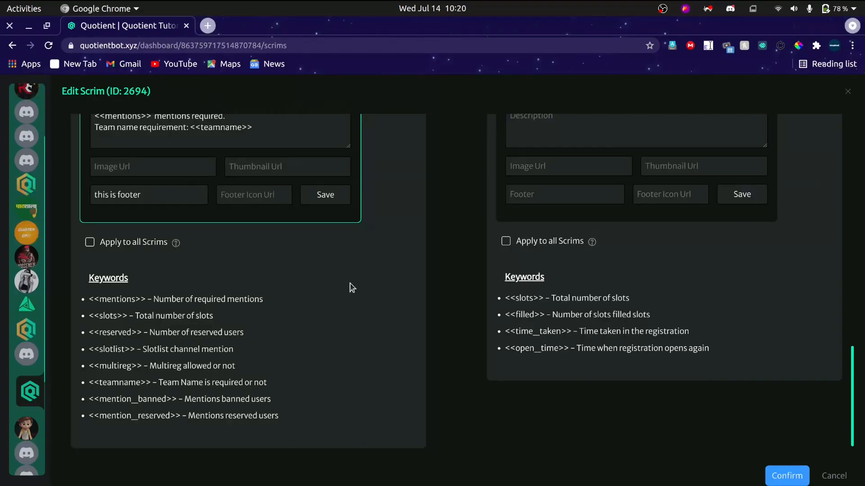
key(alt+Tab)
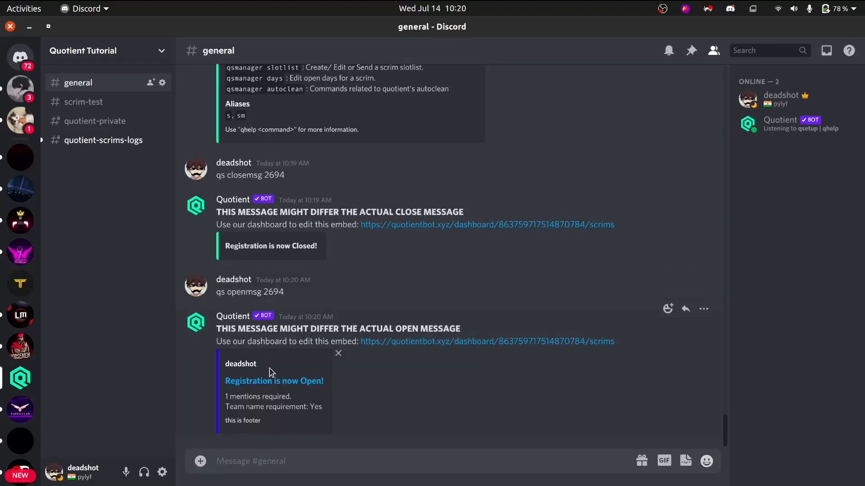
key(alt+Tab)
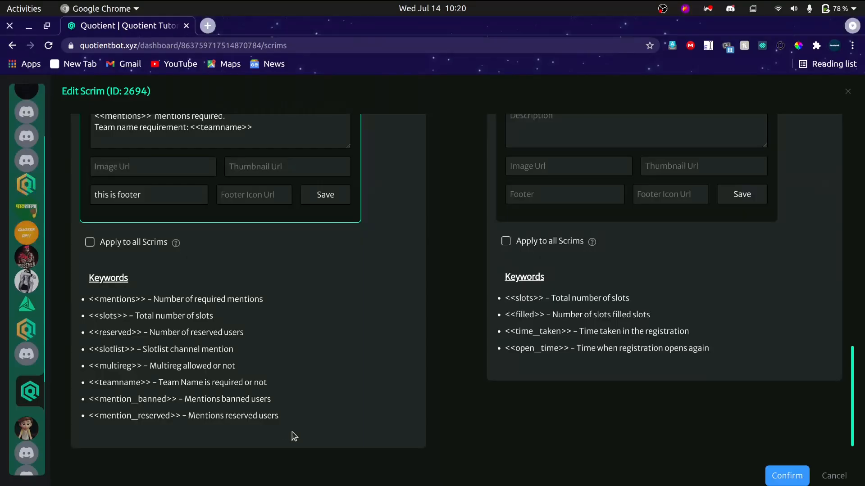
key(alt+Tab)
key(alt+Tab)
key(alt+Tab)
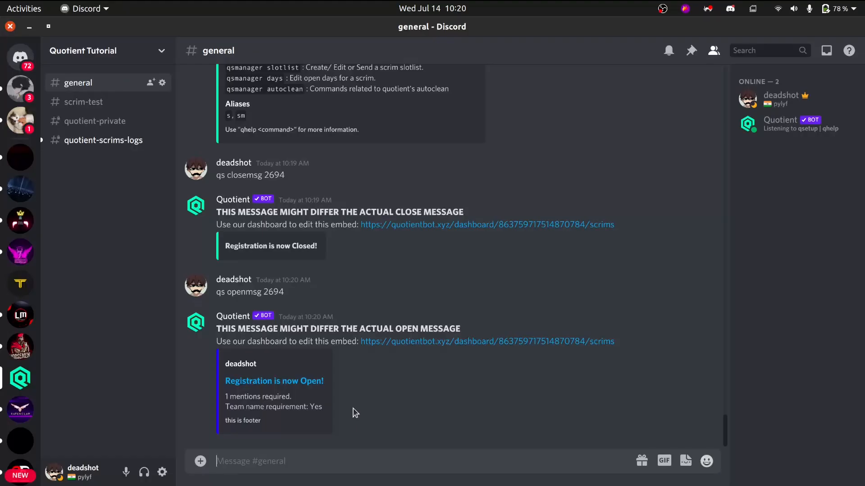
Consult the scrims manager subcommands, and send qs config in general to get the configuration of all scrims.
scroll(353, 411, up, 5)
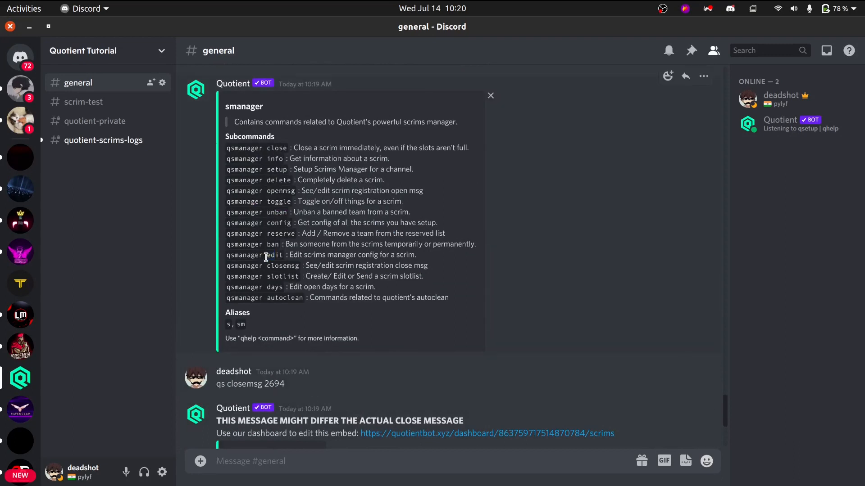
drag(279, 244, 259, 244)
click(277, 237)
text(qs)
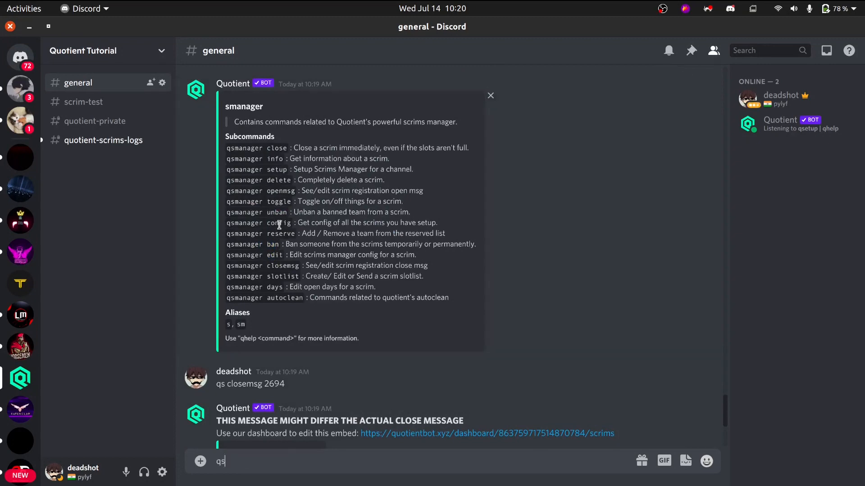
text( config)
key(Return)
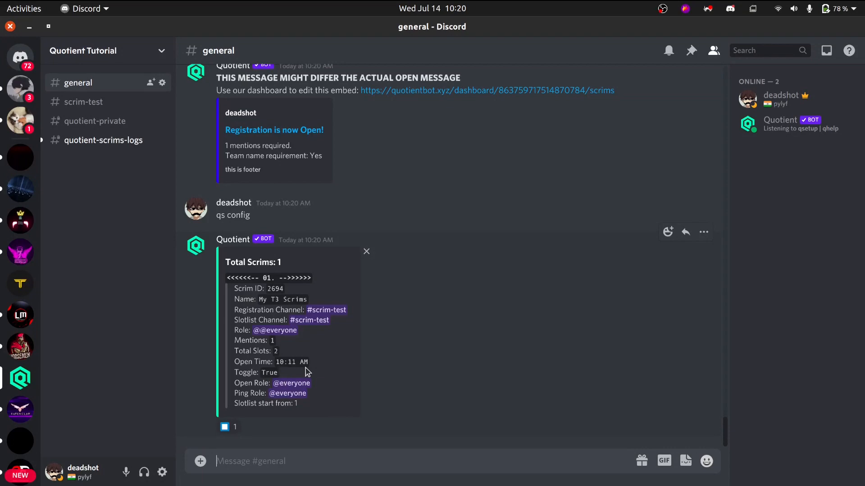
scroll(308, 370, up, 8)
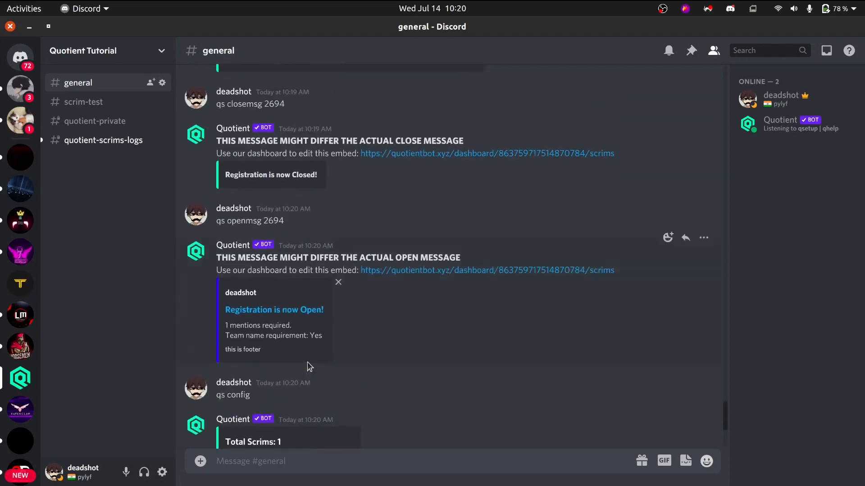
Consult the scrims manager subcommands, and send qs info 2694 in general to get the scrim's information.
scroll(310, 367, up, 4)
scroll(309, 367, down, 12)
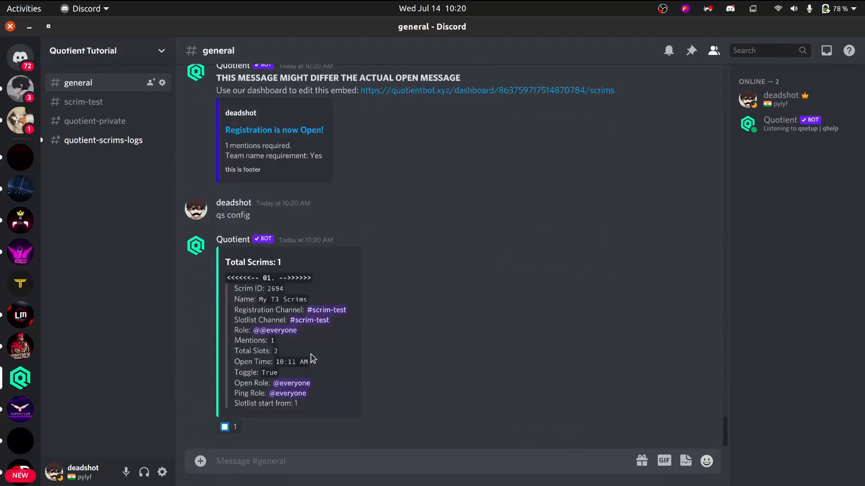
scroll(428, 288, up, 10)
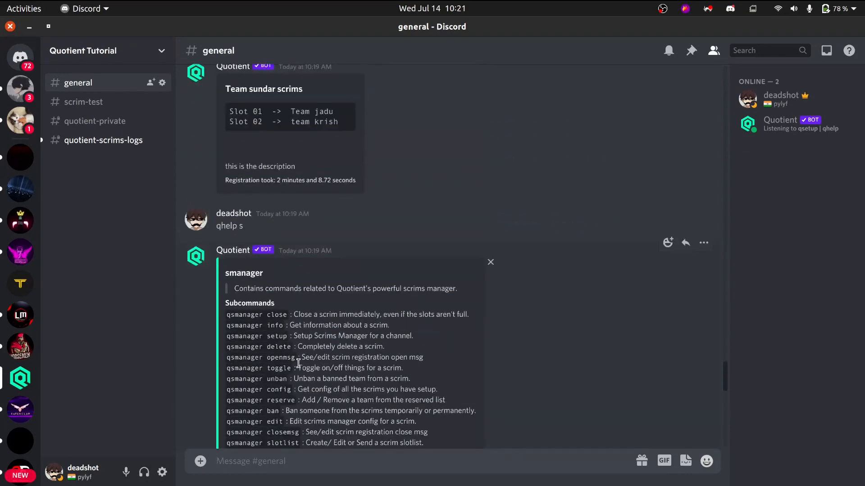
mouse_move(268, 347)
mouse_down()
mouse_move(286, 347)
mouse_move(267, 338)
mouse_move(285, 326)
mouse_move(265, 334)
mouse_up()
click(287, 346)
text(qs info)
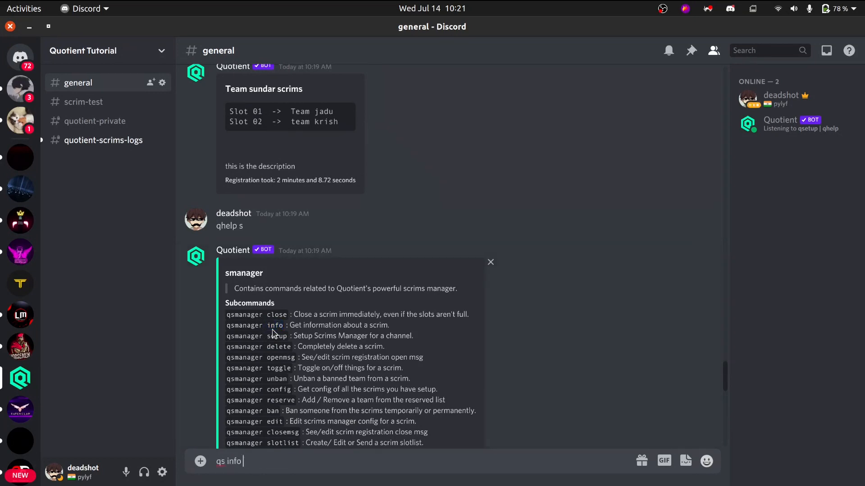
text( 2694)
key(Return)
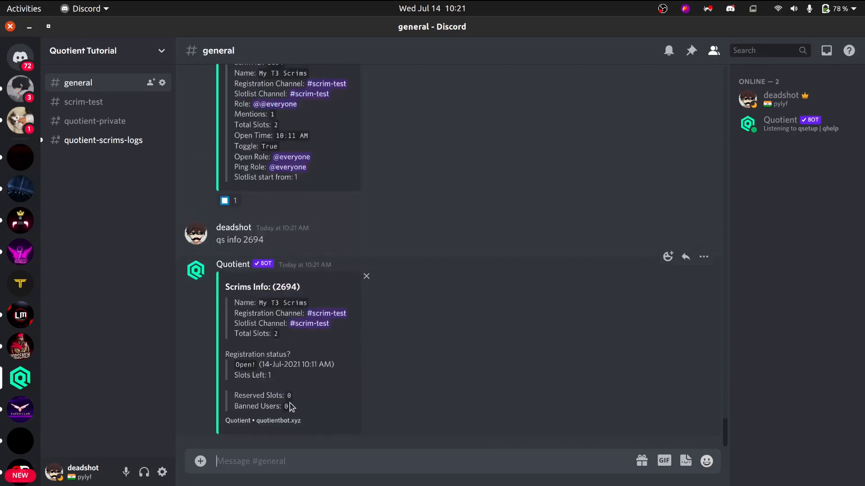
Examine the slots left, reserved slots and registration open time in the bot's Scrims Info reply.
drag(304, 376, 262, 377)
drag(302, 396, 234, 398)
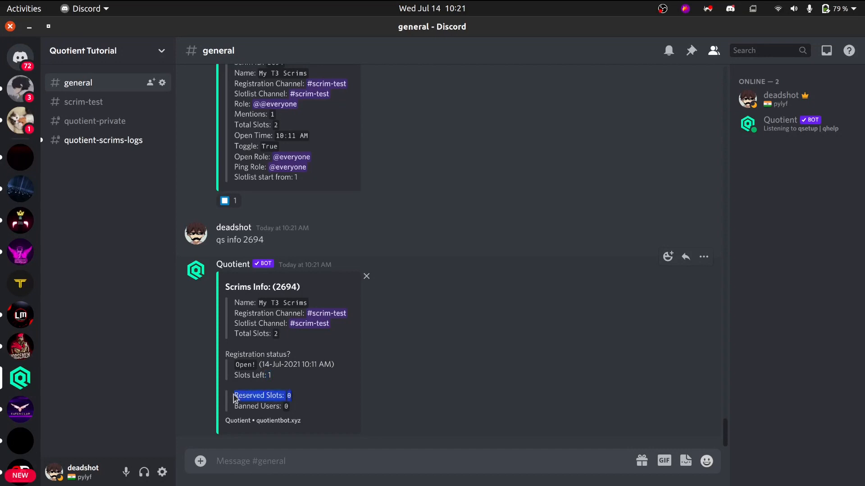
click(276, 402)
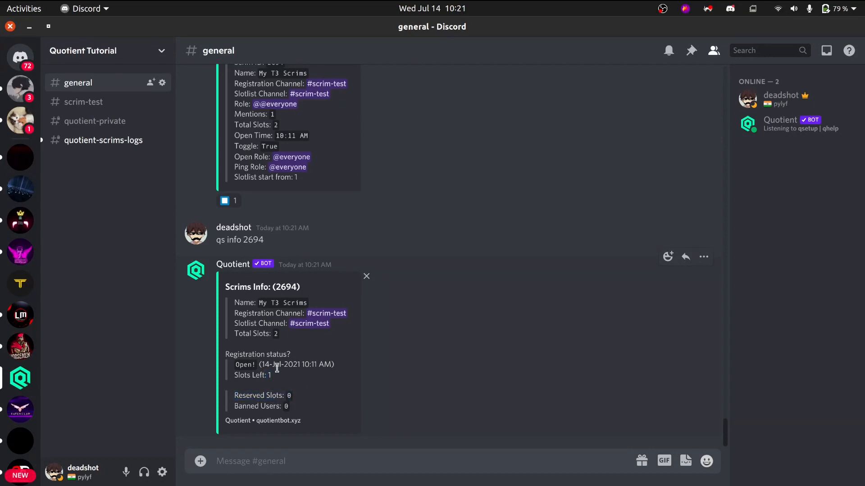
drag(274, 366, 292, 365)
click(295, 366)
Review the scrims manager subcommands in the help reply, and look over the Edit Scrim settings on the Chrome dashboard.
scroll(298, 365, up, 15)
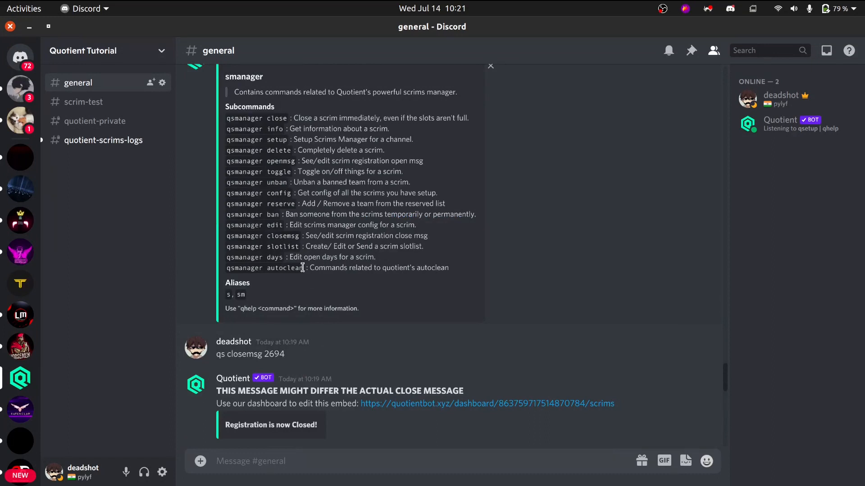
key(alt+Tab)
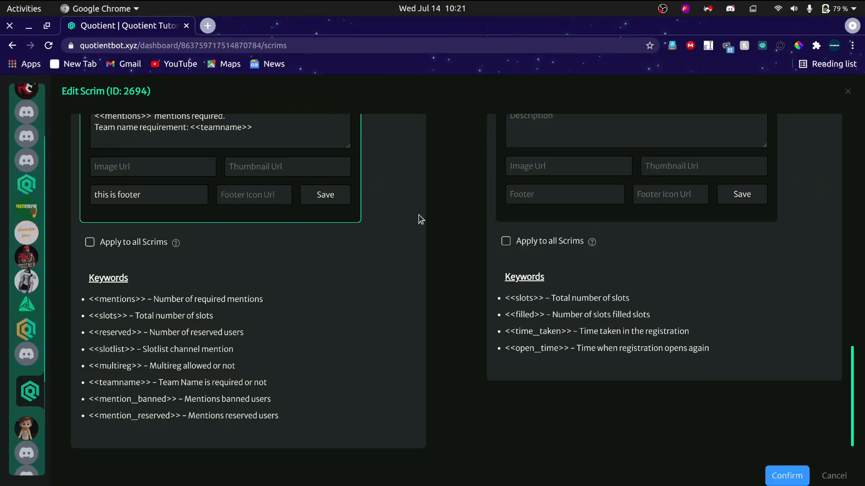
scroll(419, 218, up, 4)
scroll(419, 218, up, 10)
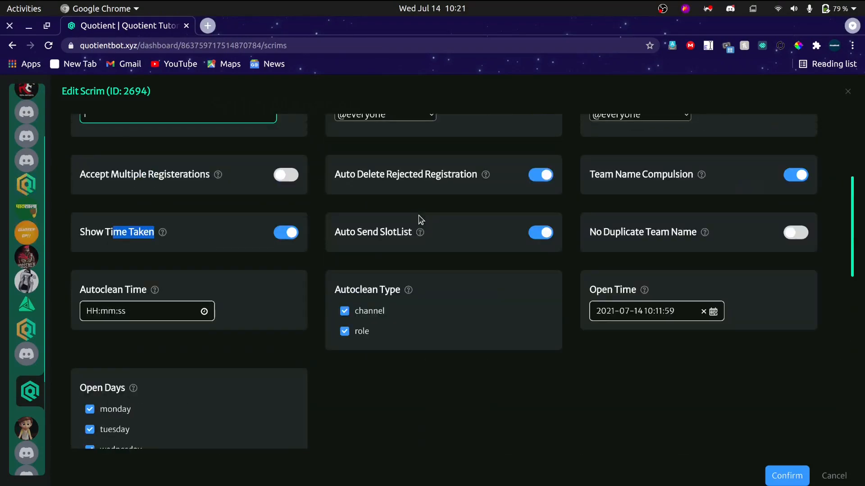
Switch back to Discord and send qhelp s ban in general to get the ban command's usage.
key(alt+Tab)
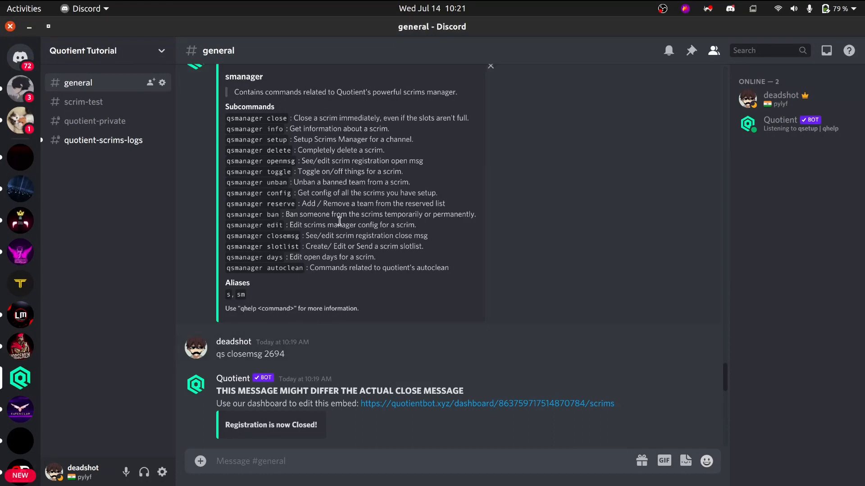
text(qs)
text(he)
text(lp s)
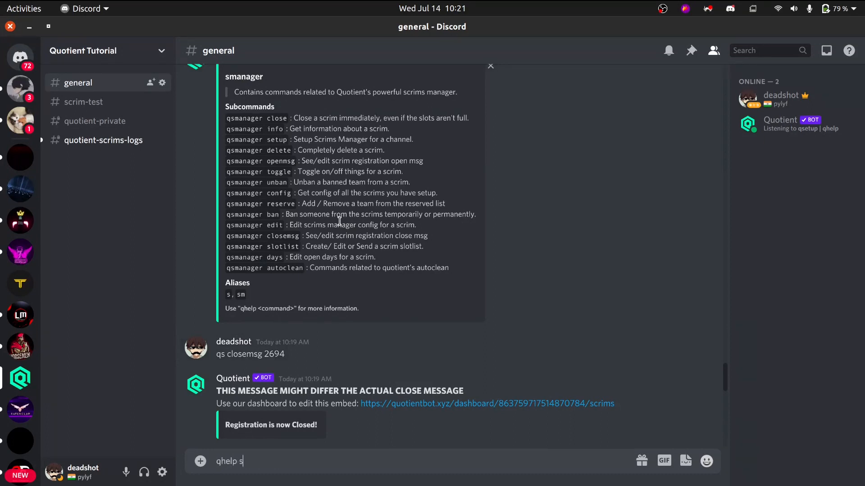
text( ban)
key(Return)
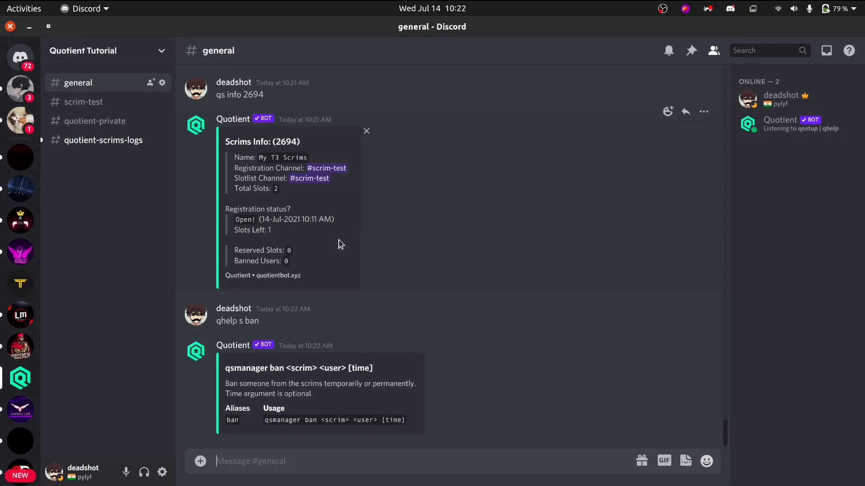
Ban the own account from scrim 2694 for 5 seconds by sending qs ban 2694 with its mention and 5s in general.
text(qs ban)
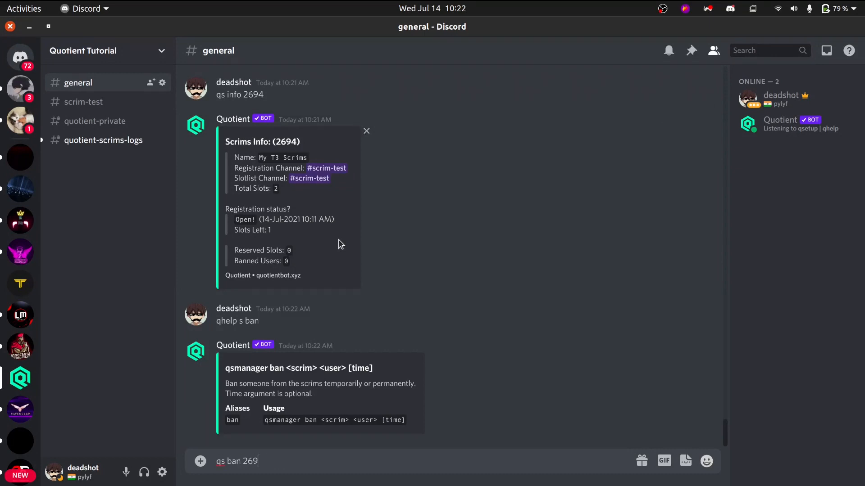
text(2694 @de)
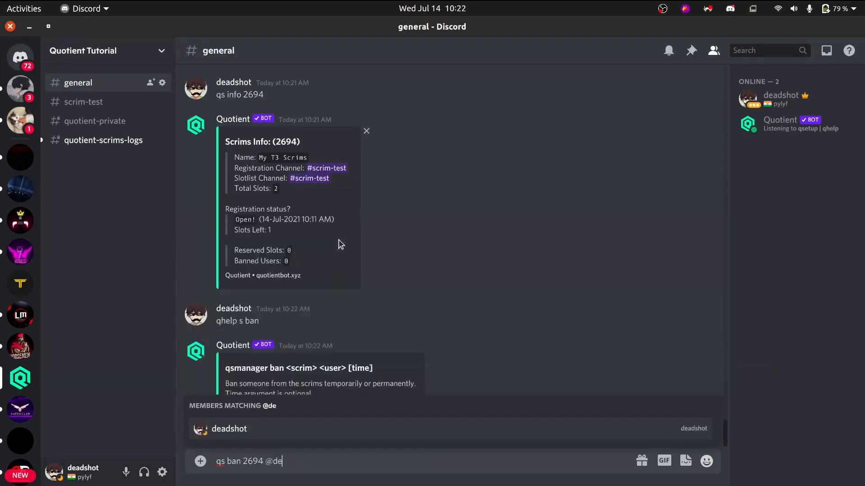
key(Tab)
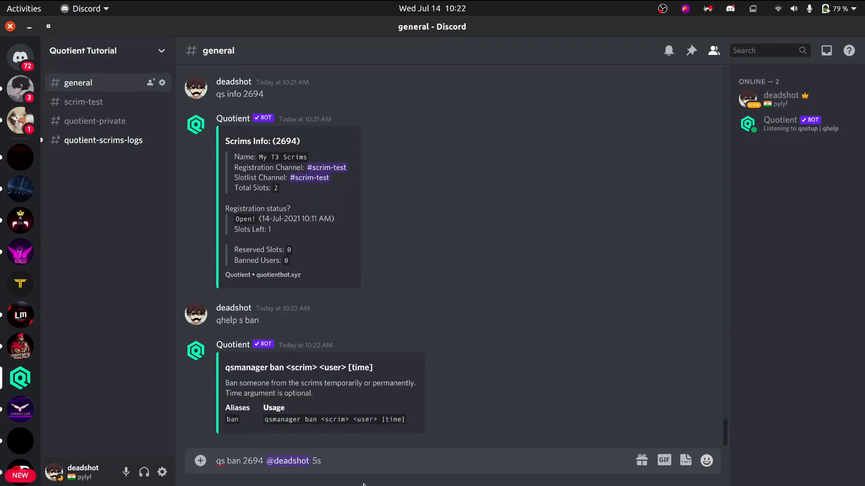
key(ctrl+a)
key(ctrl+x)
key(ctrl+v)
key(Return)
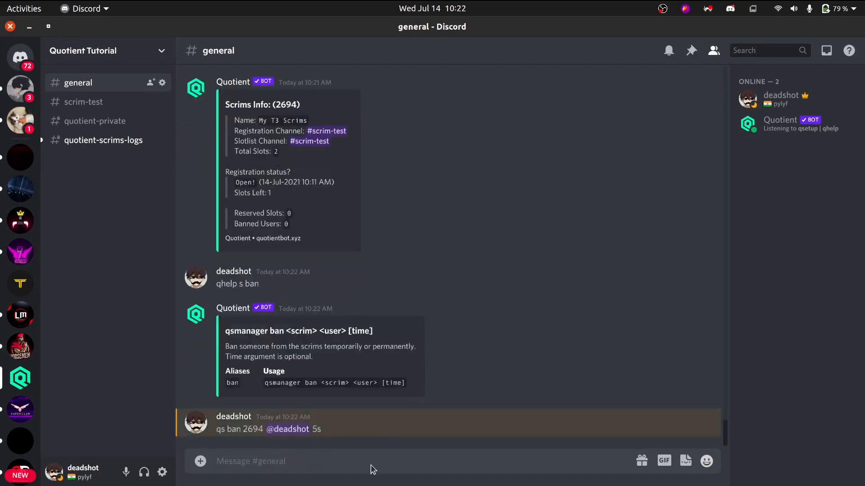
Read the bot's ban reply, and examine the latest unban entry in the quotient-scrims-logs channel.
drag(296, 413, 438, 413)
click(438, 413)
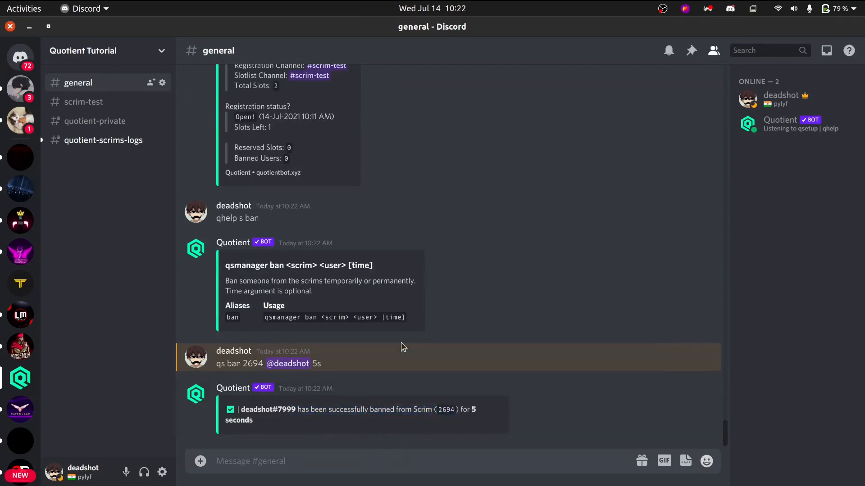
click(85, 103)
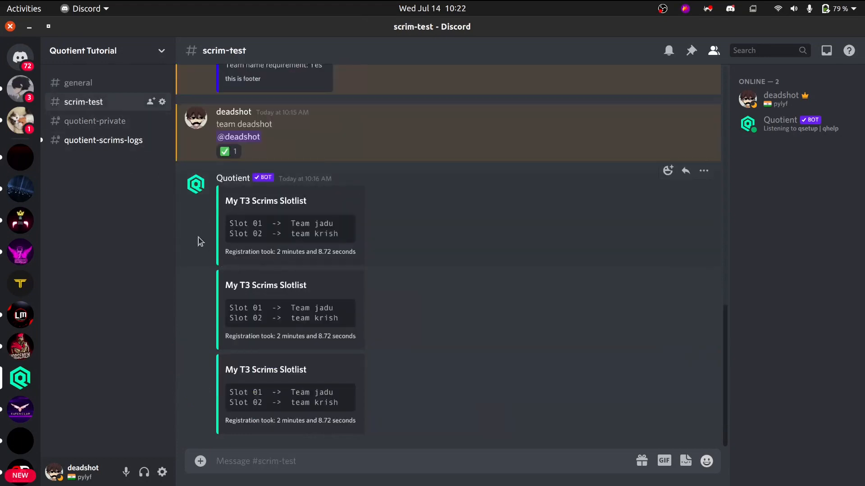
click(66, 143)
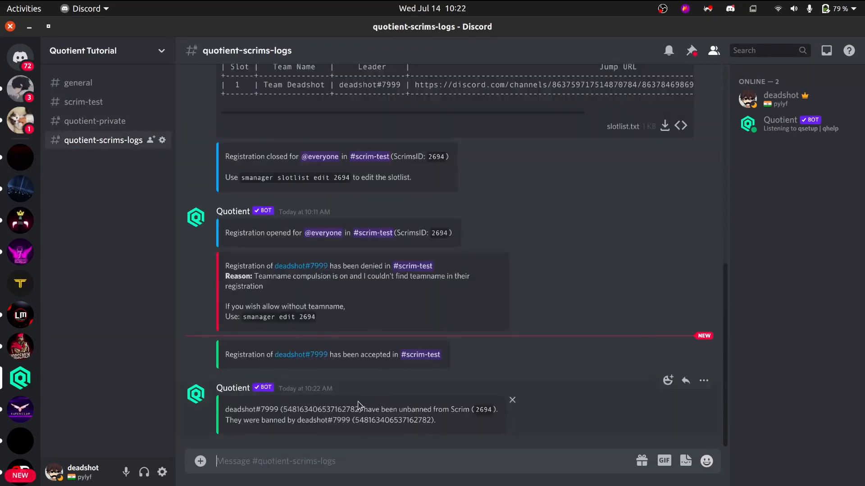
drag(246, 420, 340, 420)
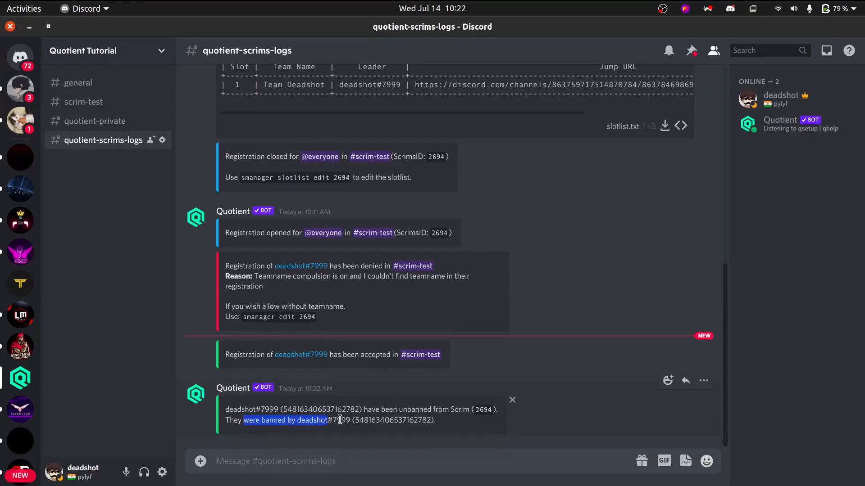
click(276, 428)
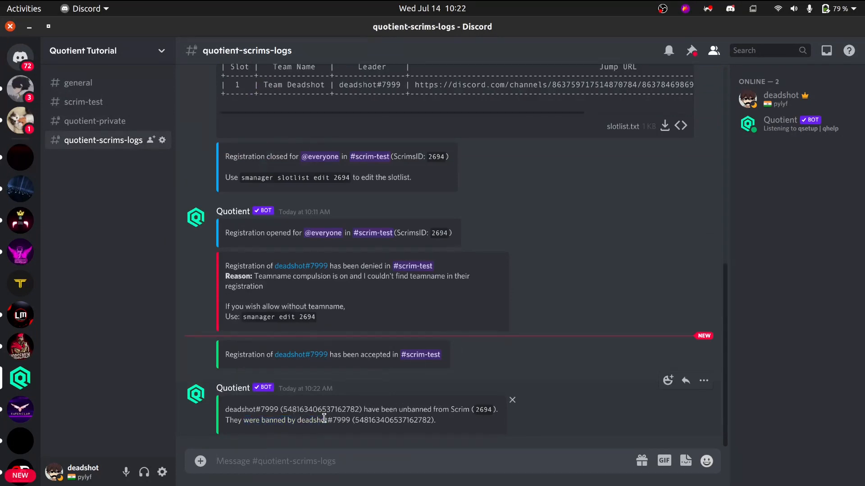
drag(358, 421, 427, 430)
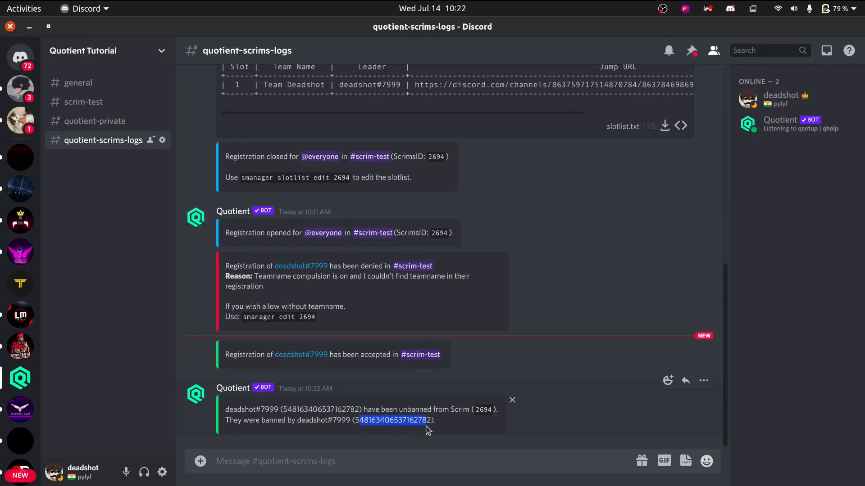
click(425, 431)
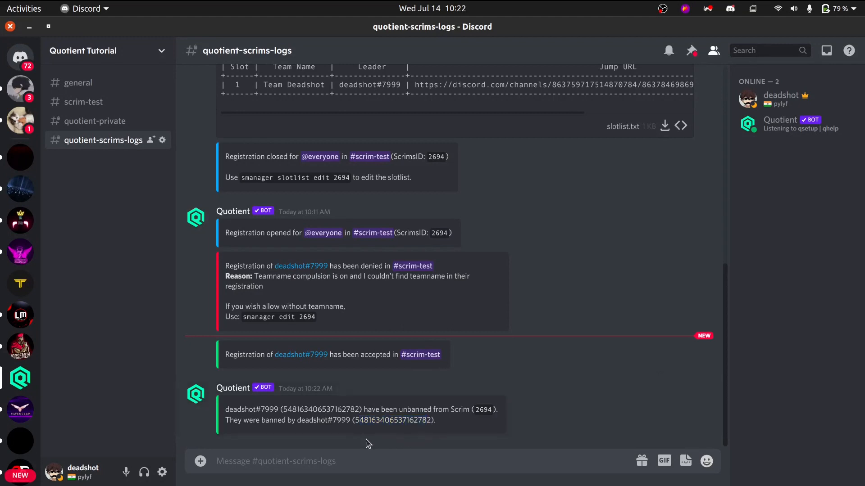
Return to general and send qs ban 2694 with the own account's mention again, without a ban duration.
click(86, 118)
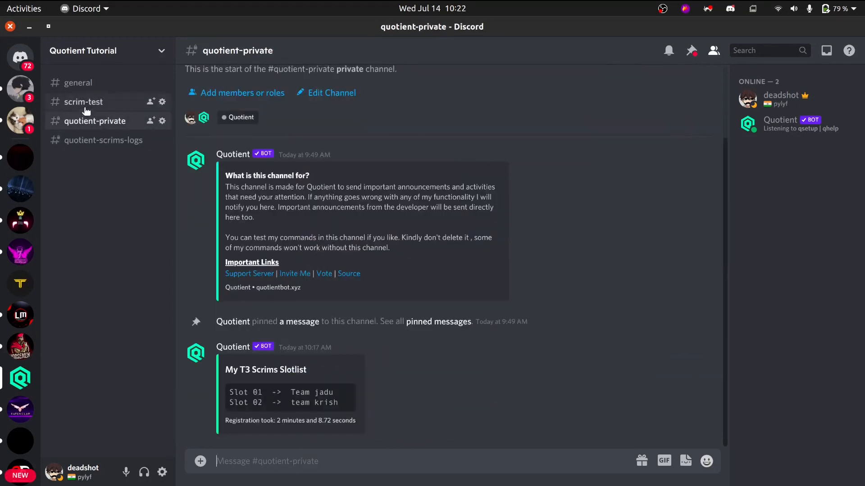
click(87, 101)
click(78, 82)
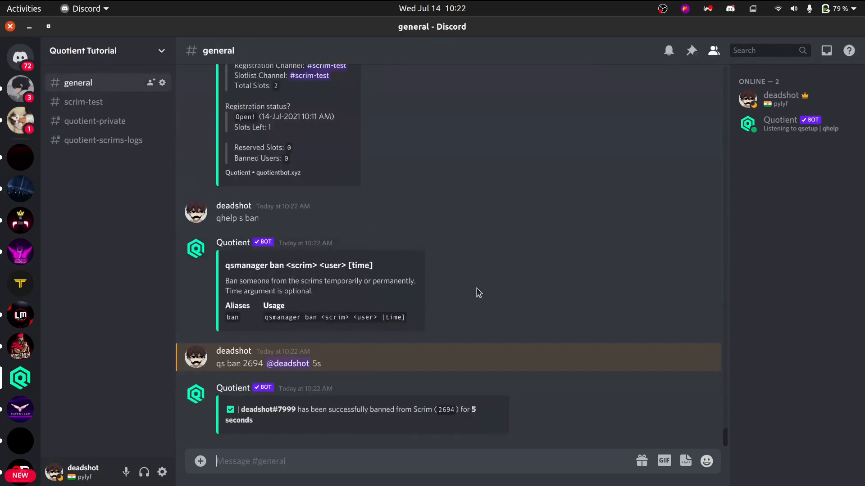
key(ctrl+v)
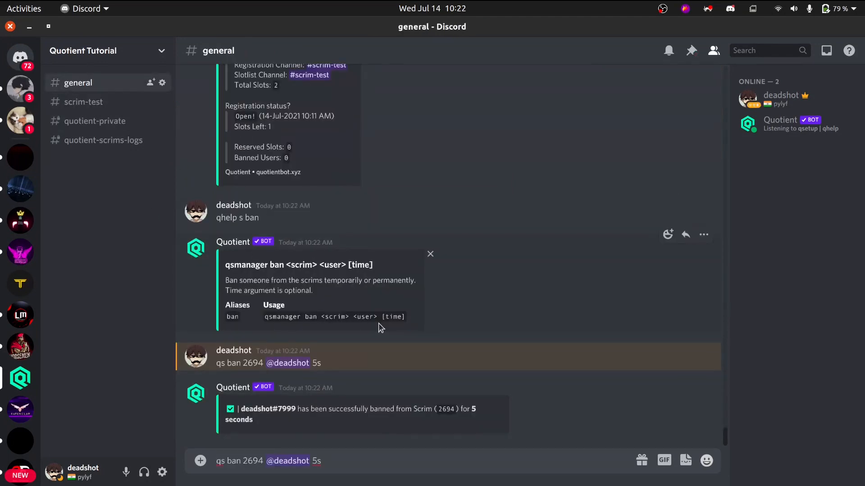
key(BackSpace)
key(Return)
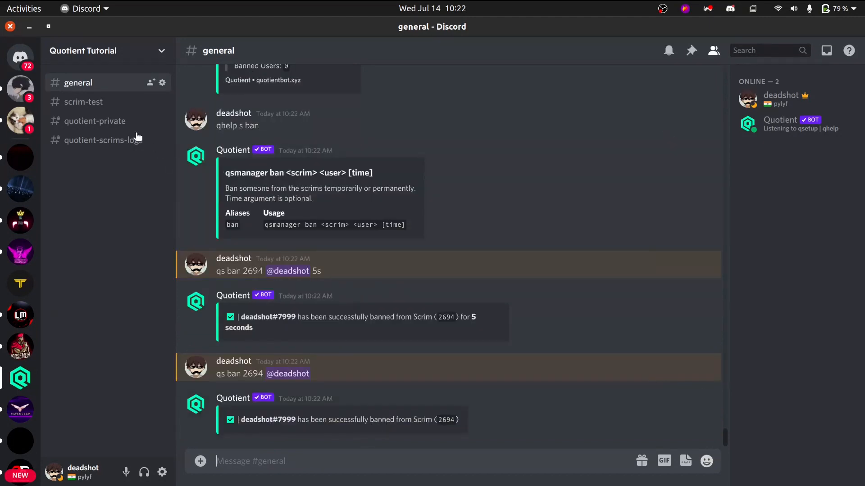
Post a test registration in scrim-test with team deadshot on one line and the own account's mention on the line below.
click(110, 107)
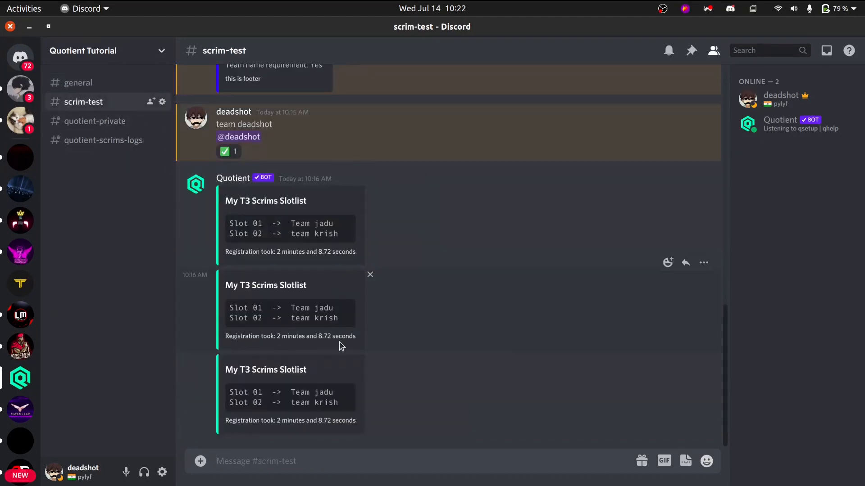
text(team dead)
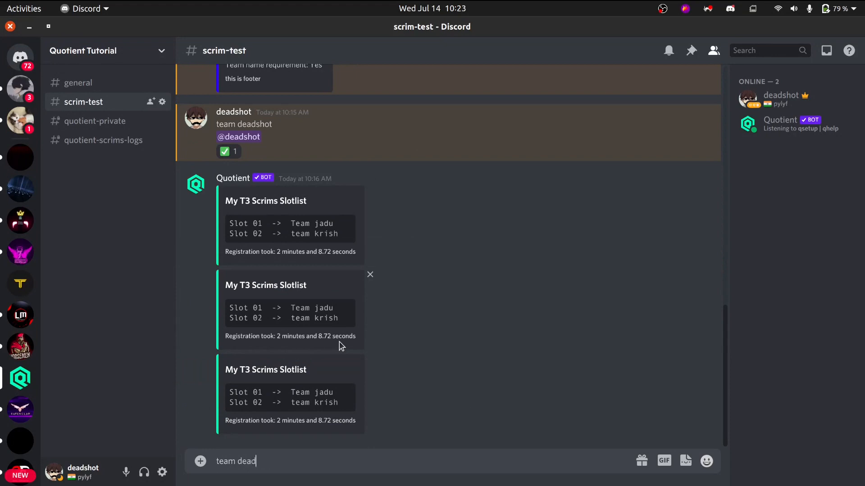
text(shtoty)
key(shift+Return)
text(@d)
key(Return)
key(Return)
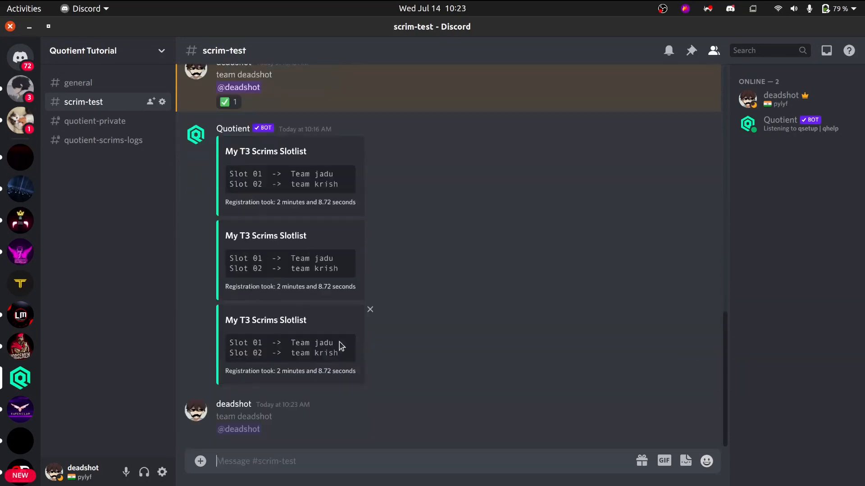
Read the bot's reply to the banned account's registration, and check the matching entry in quotient-scrims-logs.
drag(312, 429, 467, 429)
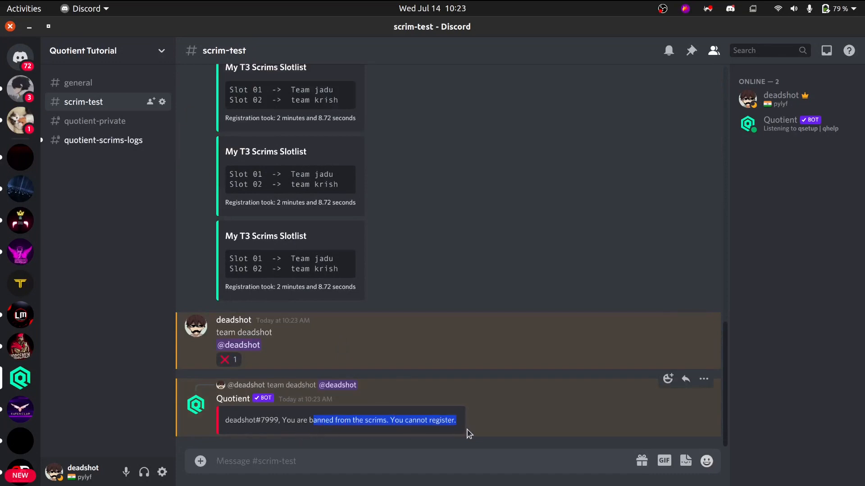
click(437, 414)
click(92, 141)
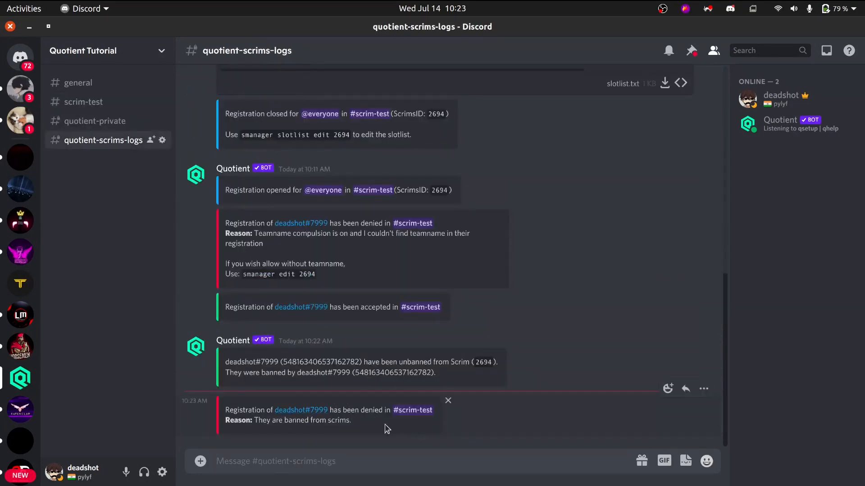
Return to the general channel and send qs unban 2694 with the own account's mention.
click(103, 84)
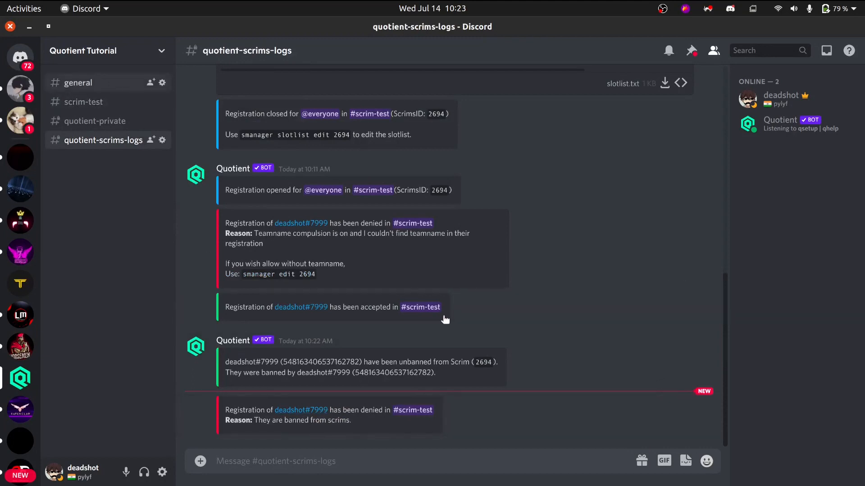
text(qs unban)
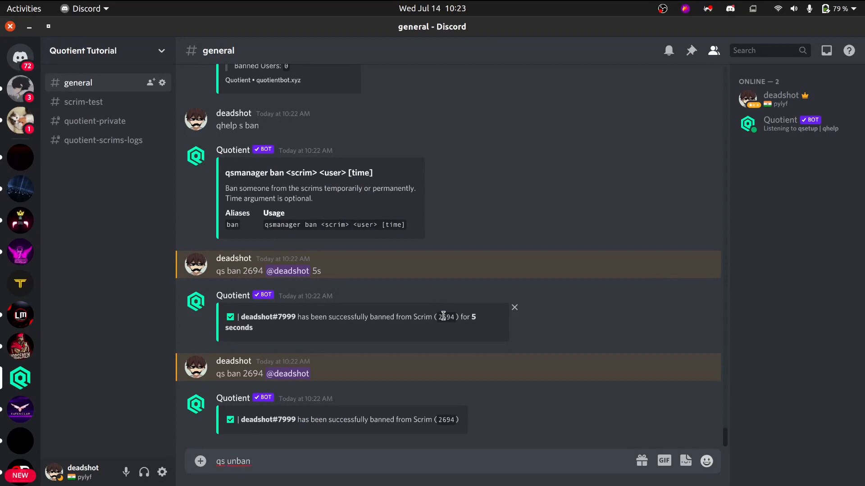
text( 2694 @de)
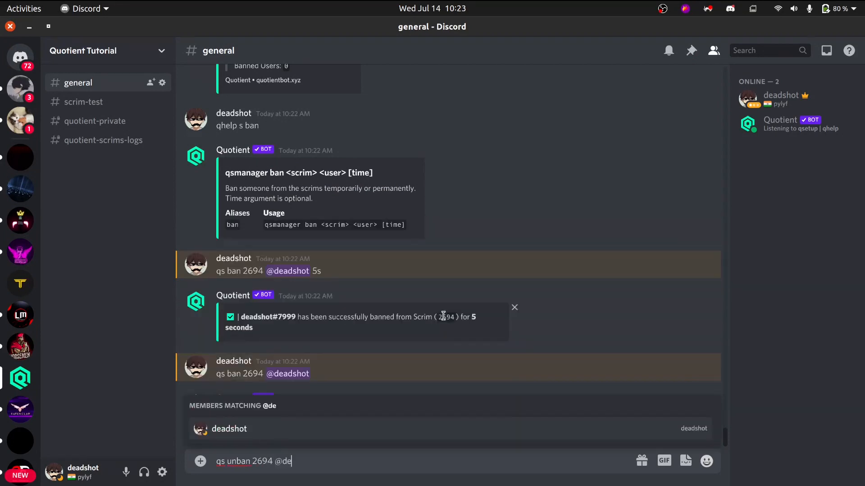
key(Tab)
key(Return)
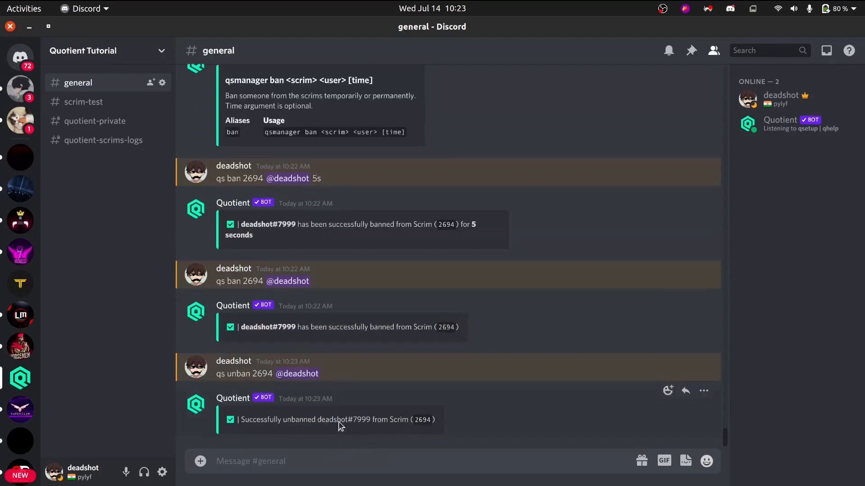
Review the smanager subcommand list from the earlier qhelp s reply, and send qs edit 2694.
scroll(390, 296, up, 4)
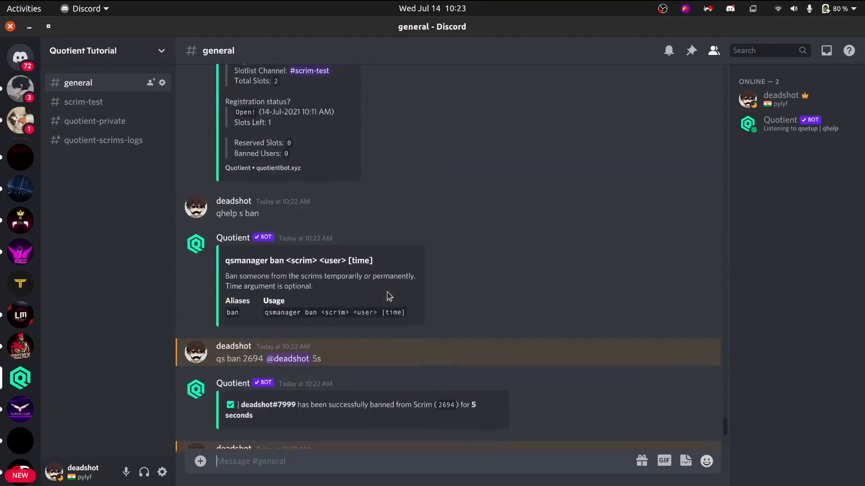
scroll(389, 297, up, 15)
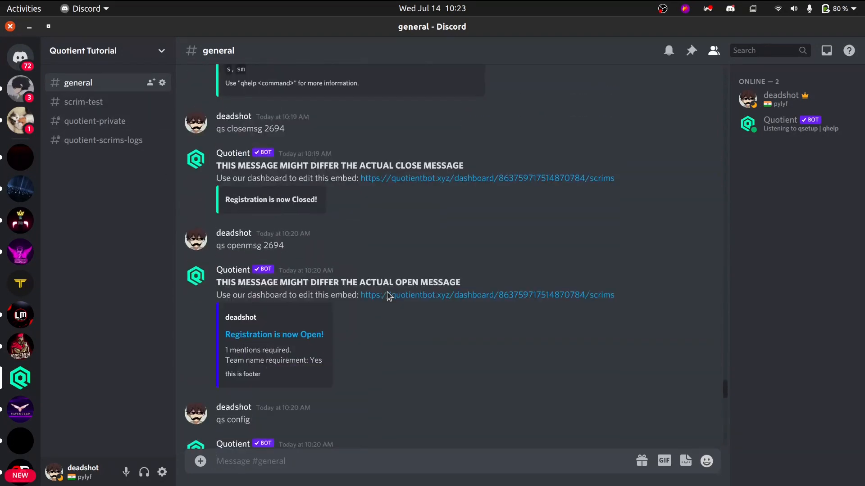
scroll(389, 296, up, 8)
scroll(363, 330, down, 2)
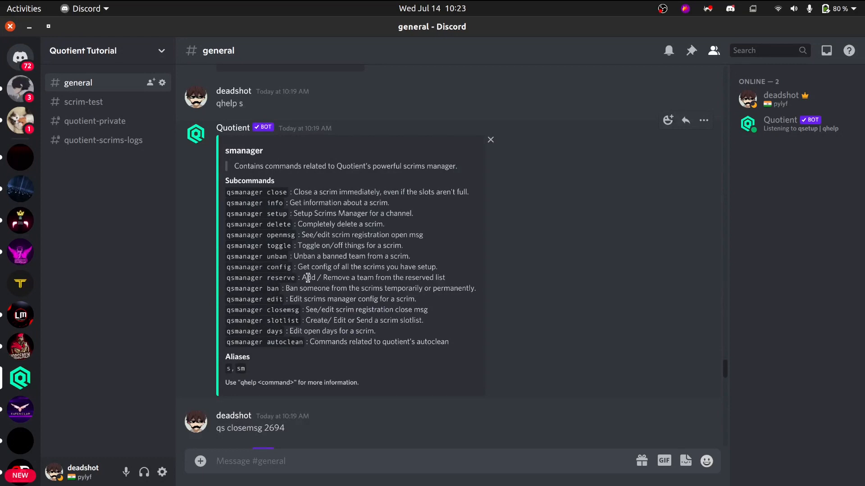
text(qs res)
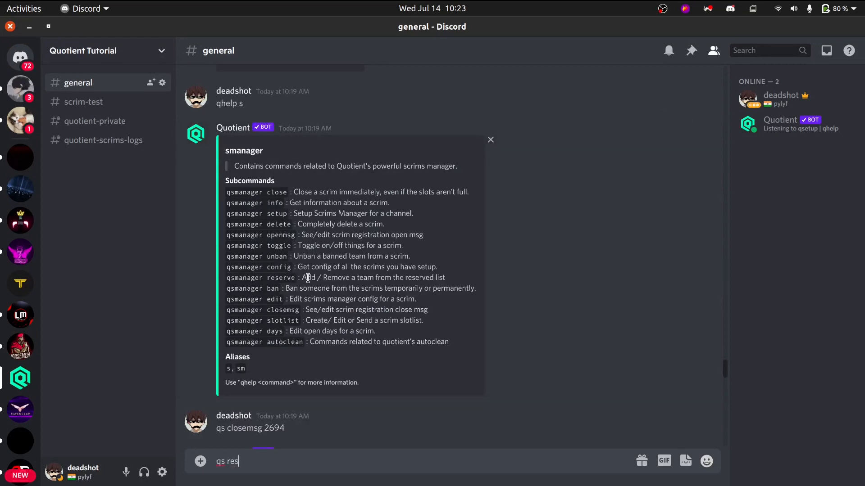
text(erve)
key(BackSpace)
key(BackSpace)
key(BackSpace)
key(Return)
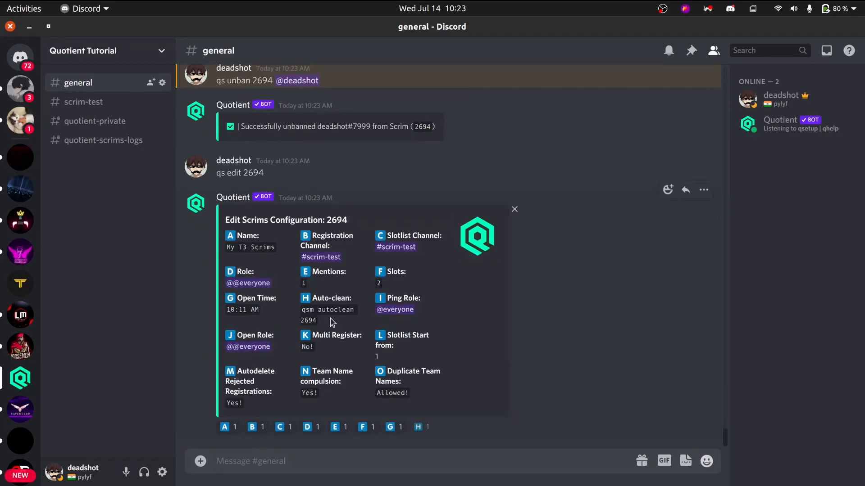
In the bot's edit menu, set Duplicate Team Names to Not Allowed and Team Name compulsion to No, and end the editing session.
key(alt+Tab)
key(alt+Tab)
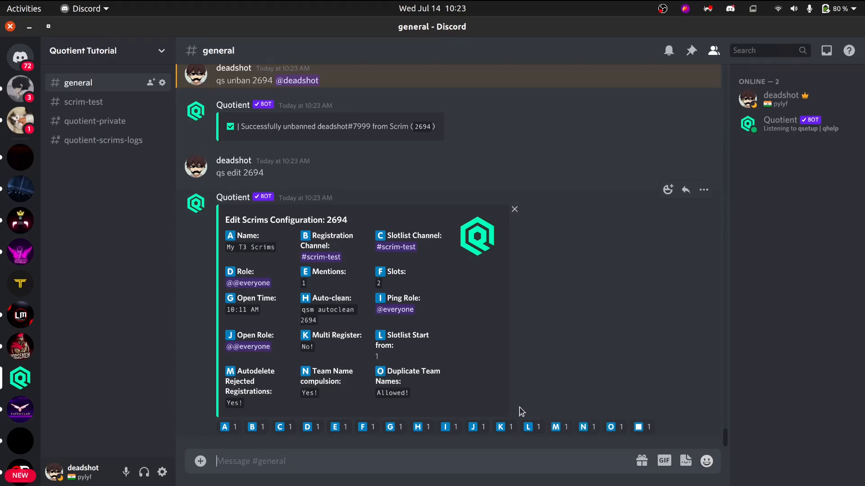
click(615, 428)
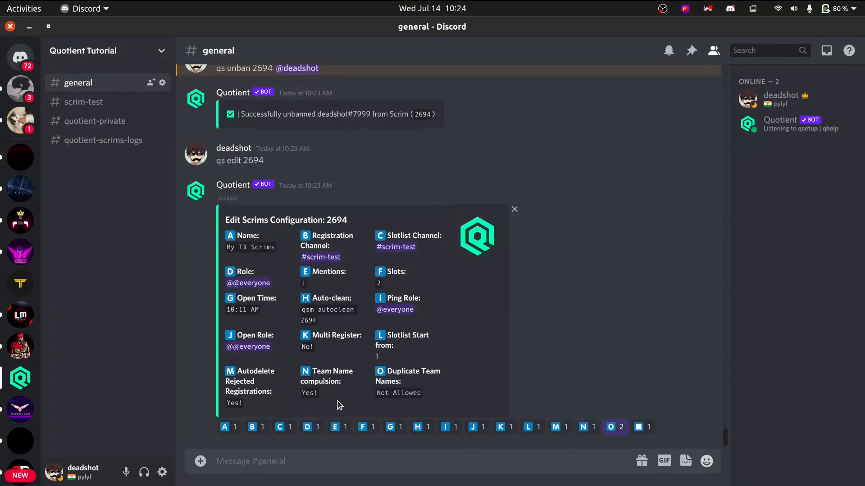
click(593, 428)
click(640, 427)
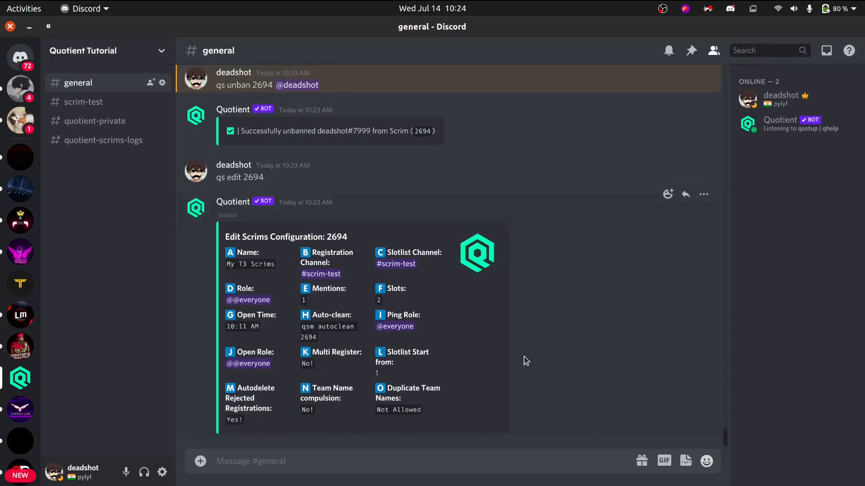
Send qs reserve 2694 in general to open the scrim's slot reservation menu.
text(qs reserve 2693)
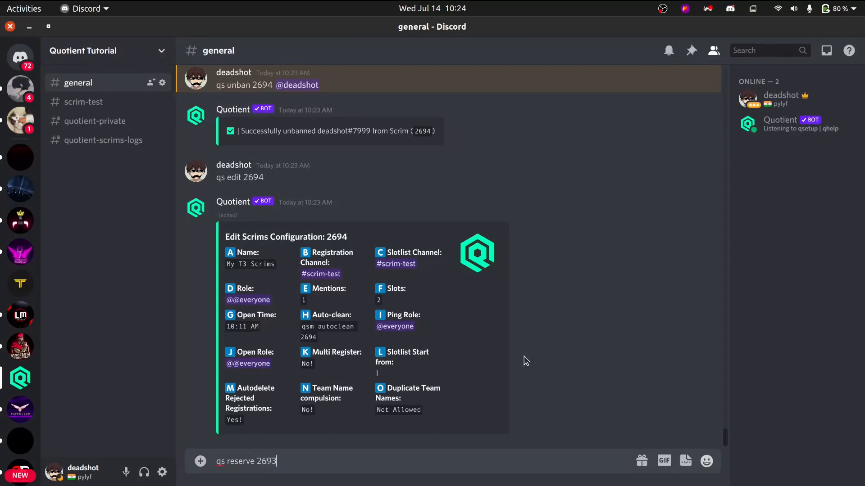
key(BackSpace)
text(4)
key(Return)
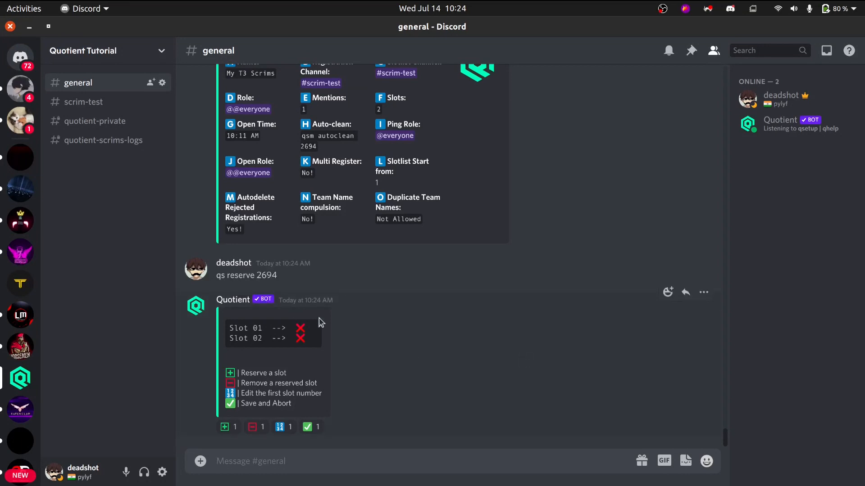
Read the slot list and the reserve and remove options in the bot's reservation menu.
drag(297, 329, 261, 327)
click(315, 343)
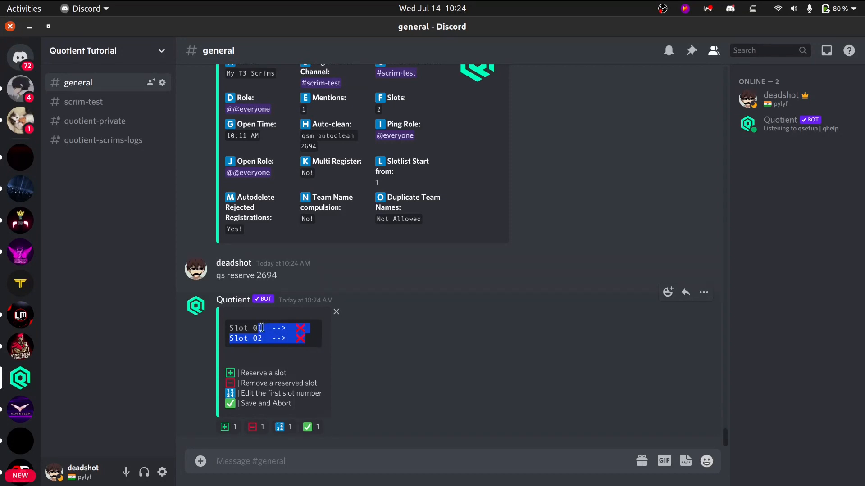
click(249, 382)
drag(248, 382, 308, 386)
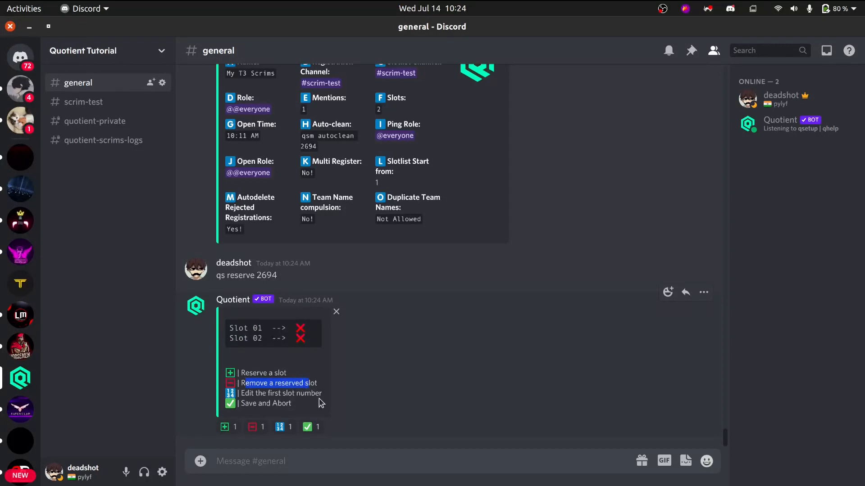
Switch to the Quotient dashboard in Chrome, check scrim 2694's Start Slotlist From setting, and return to the slot list in Discord.
key(alt+Tab)
scroll(494, 361, up, 3)
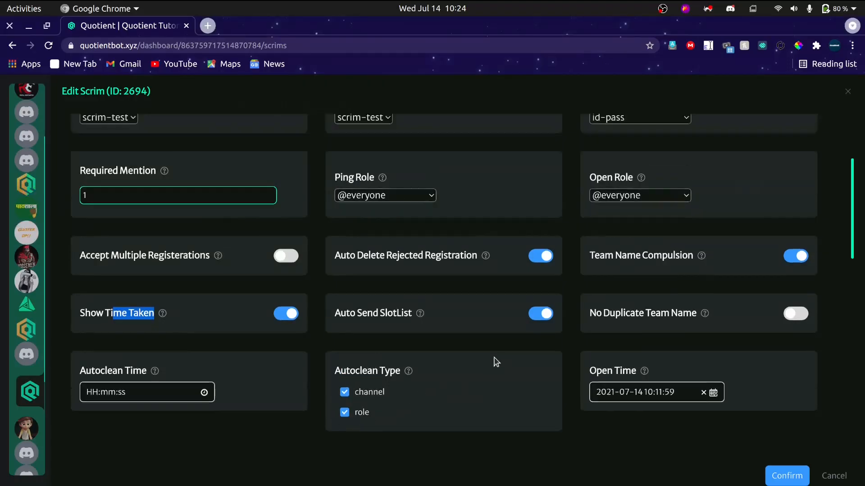
key(alt+Tab)
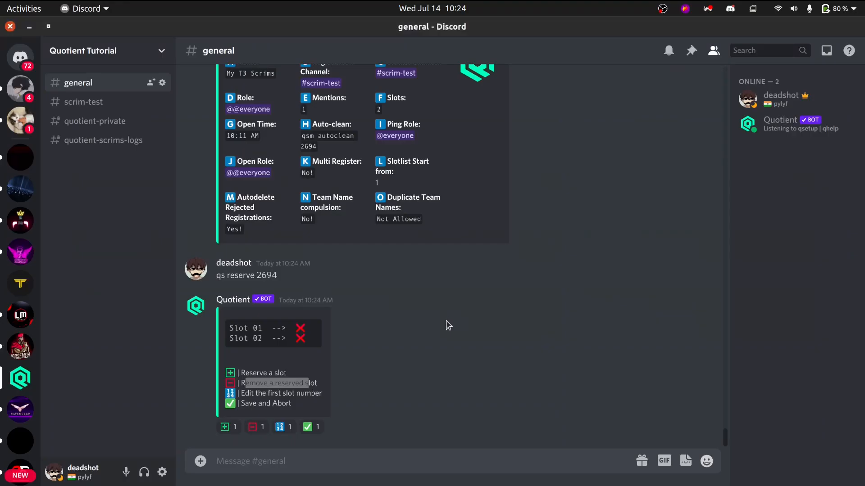
key(alt+Tab)
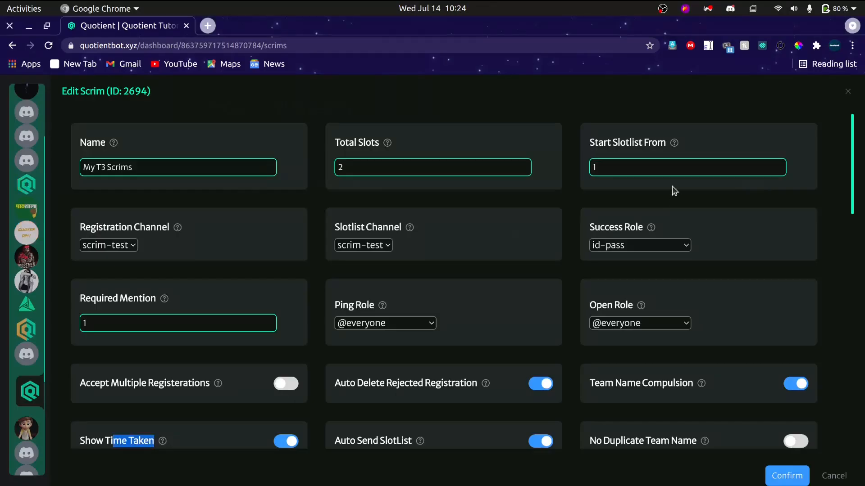
key(alt+Tab)
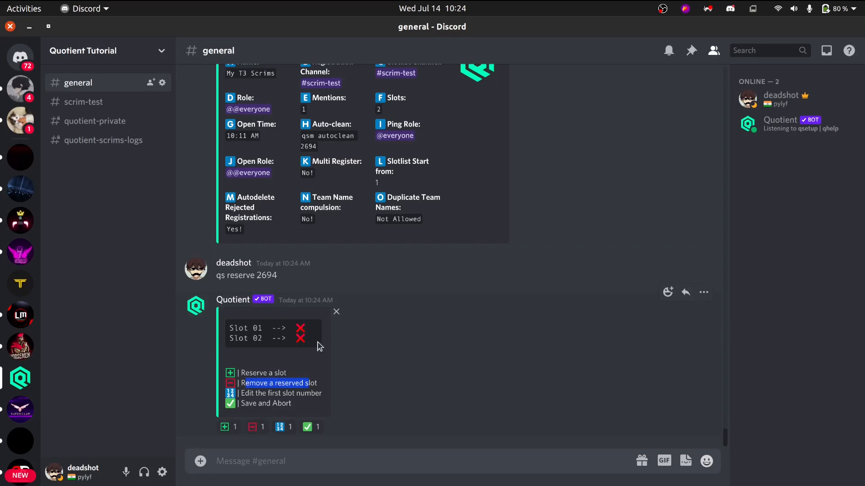
click(302, 340)
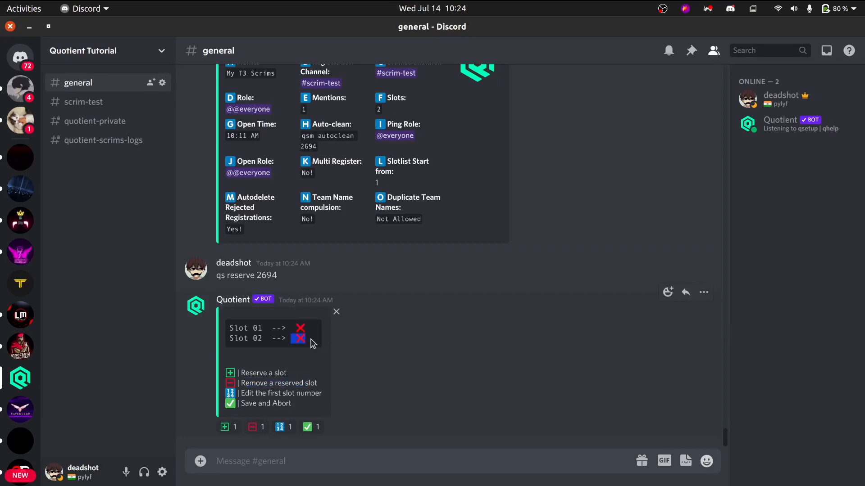
Start a reservation from the bot's menu, choose slot 2, and mention the own account as the user it is reserved for.
click(237, 428)
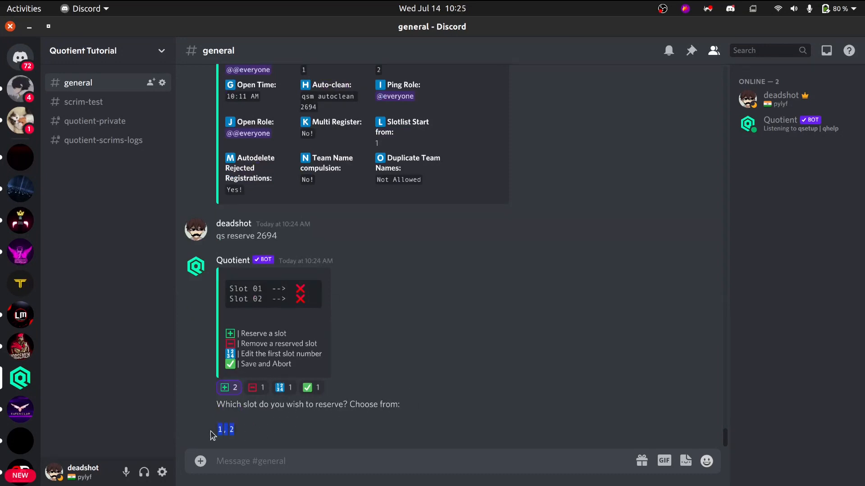
text(1)
key(Return)
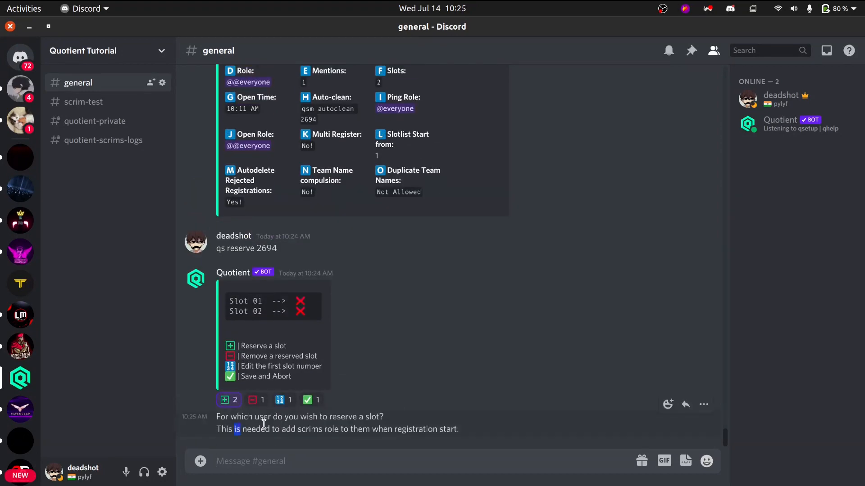
drag(234, 429, 418, 426)
text(@de)
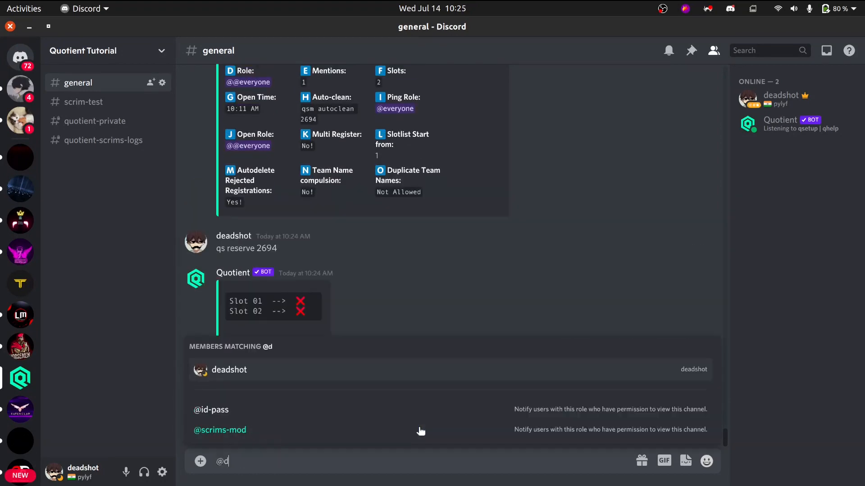
key(Return)
key(Return)
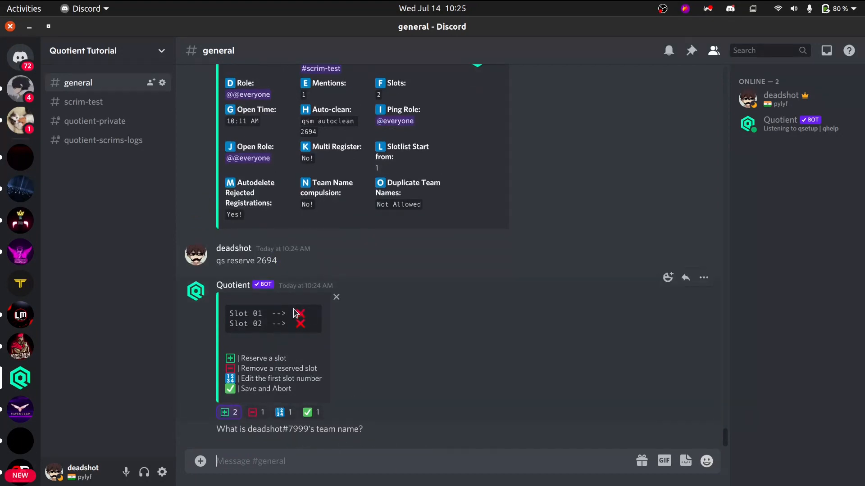
Answer the bot's team name question with Management.
key(shift)
text(Management)
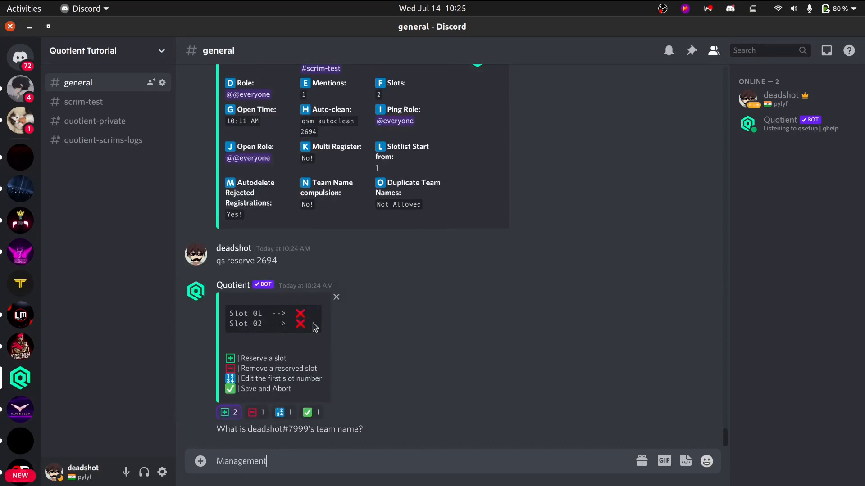
key(BackSpace)
key(BackSpace)
key(BackSpace)
key(BackSpace)
key(BackSpace)
key(Return)
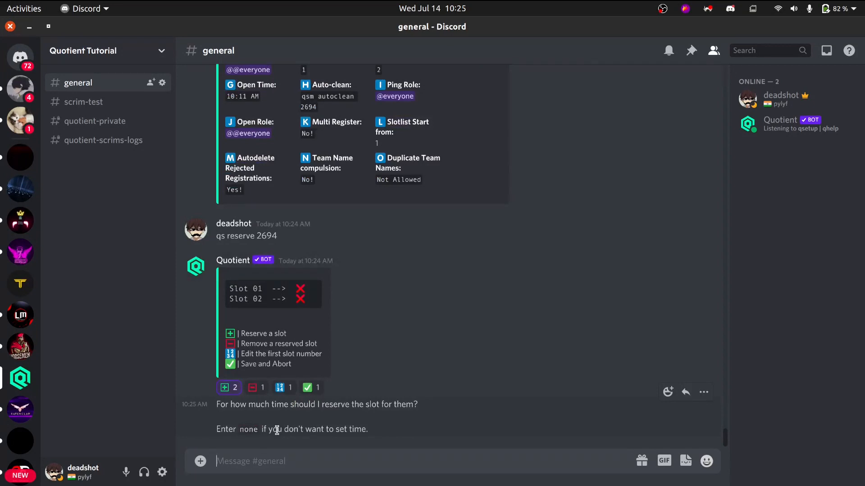
Answer the reservation time question with none, and save the slot reservations to end the menu.
text(10s)
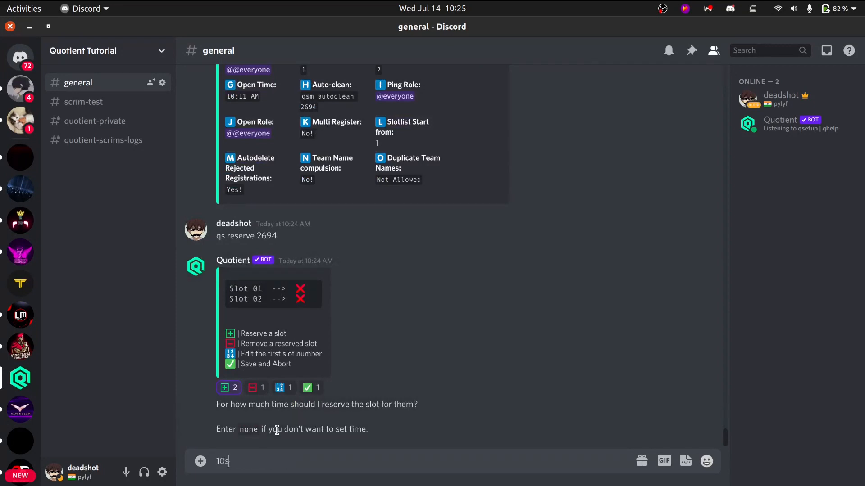
key(BackSpace)
key(BackSpace)
text(none)
key(Return)
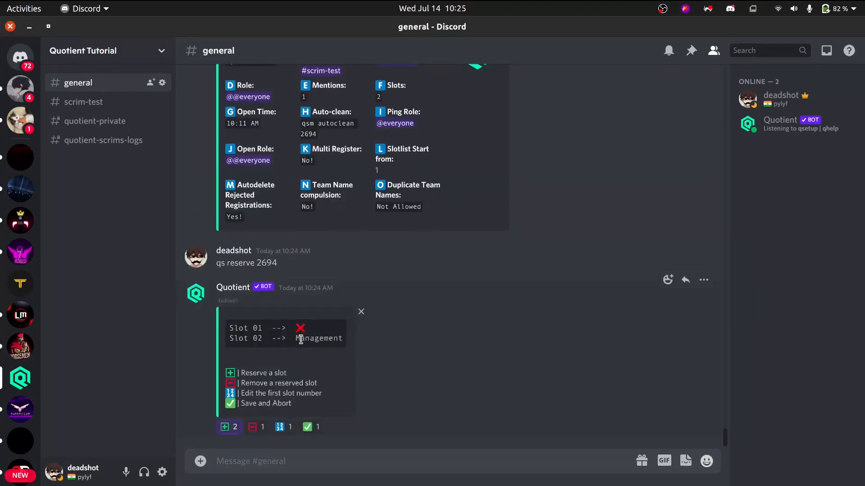
click(311, 427)
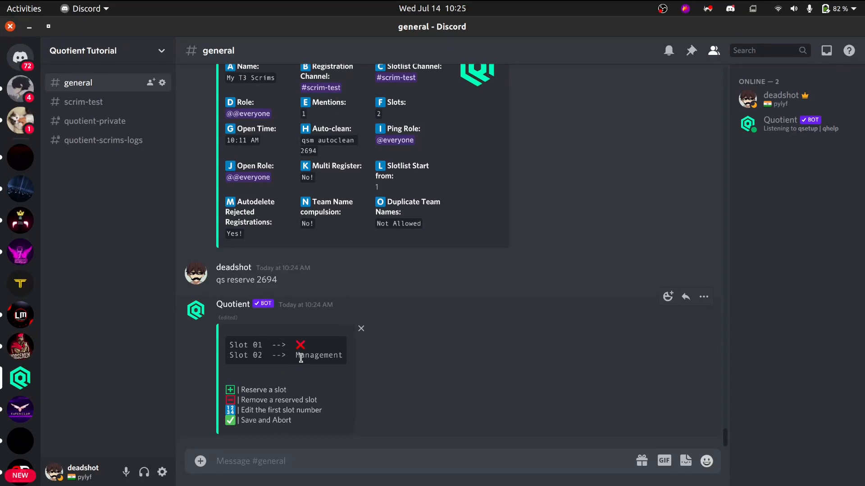
drag(300, 355, 356, 359)
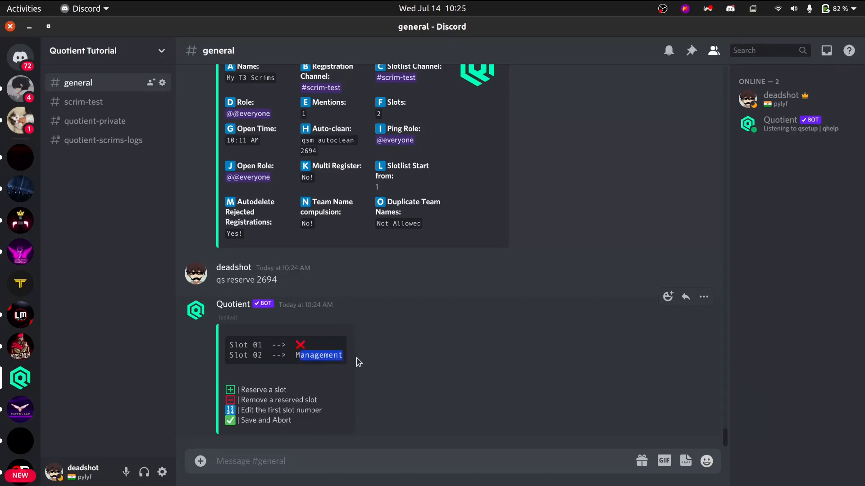
double_click(293, 356)
click(309, 345)
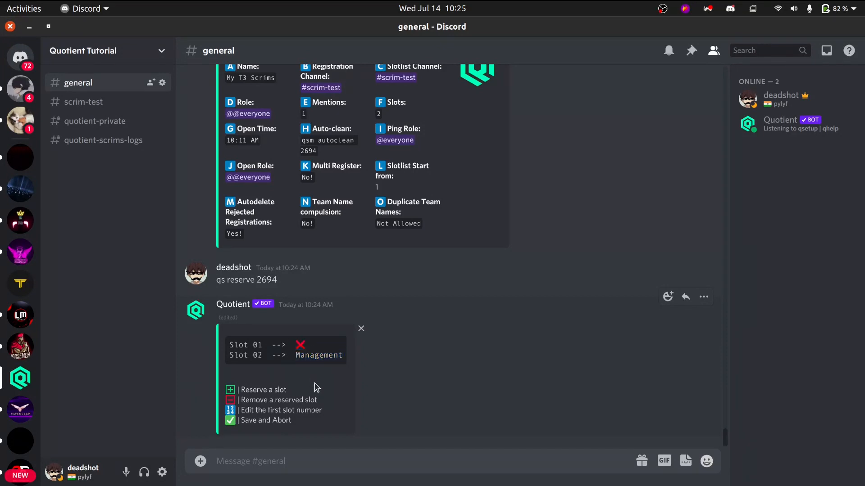
text(qs)
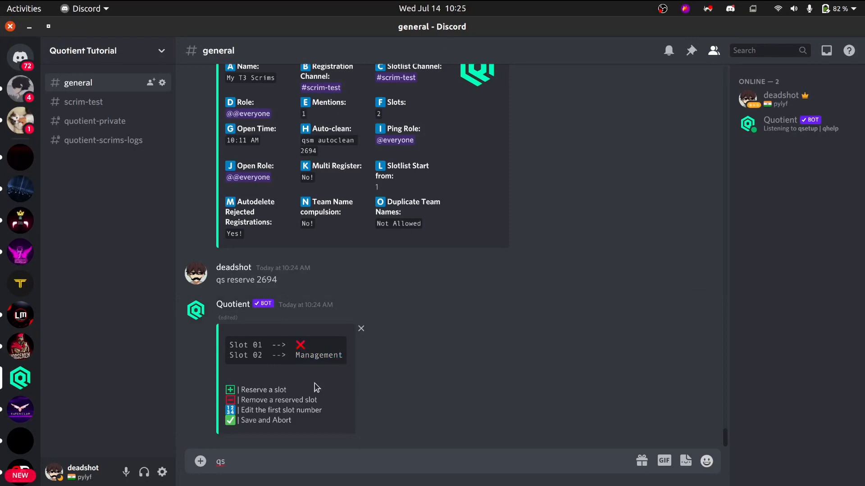
key(BackSpace)
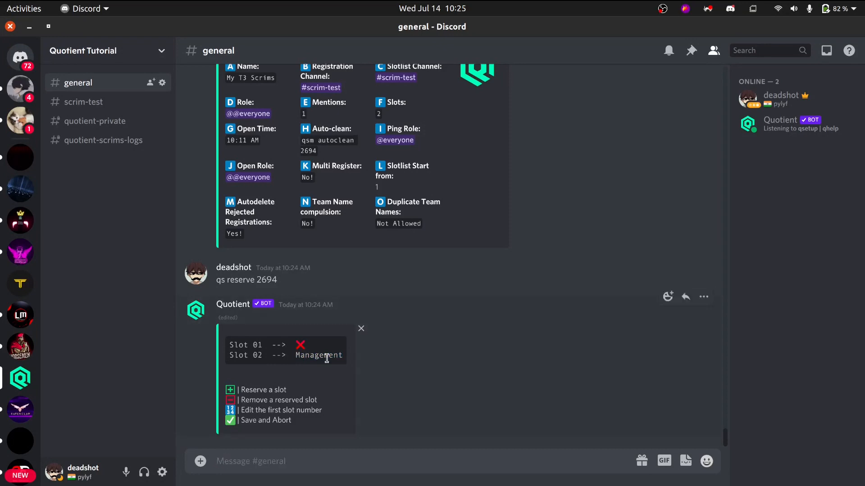
Reopen the reservation menu with qs reserve 2694, and remove slot 2 from the reserved slots.
triple_click(241, 281)
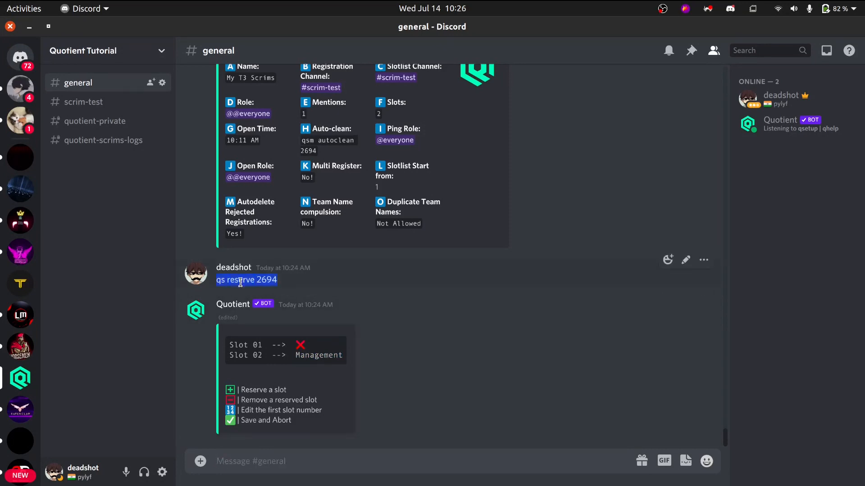
text(qs reserve 2694)
key(Return)
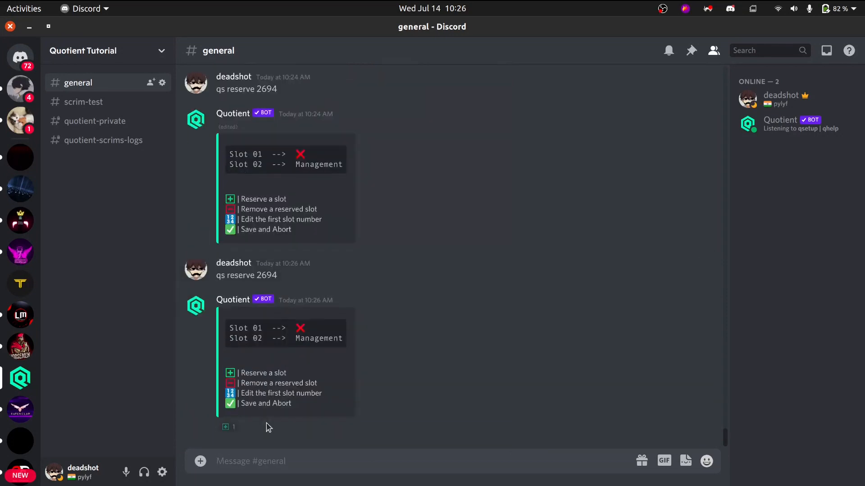
click(253, 427)
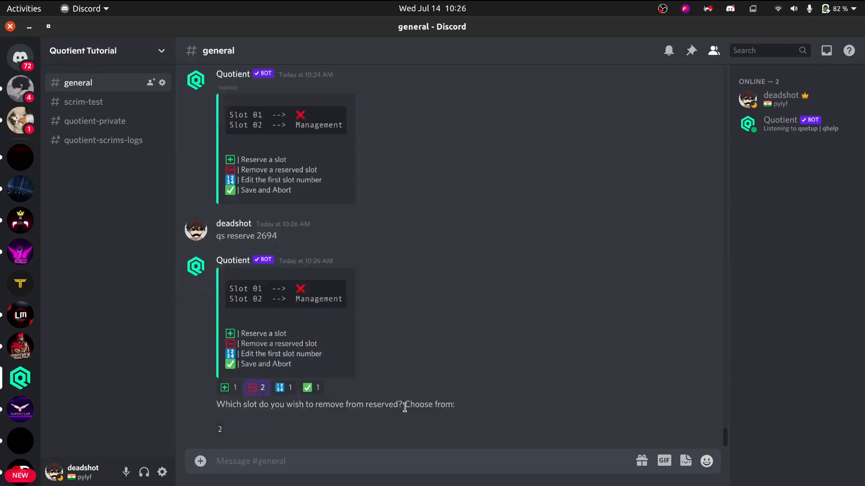
text(2)
key(Return)
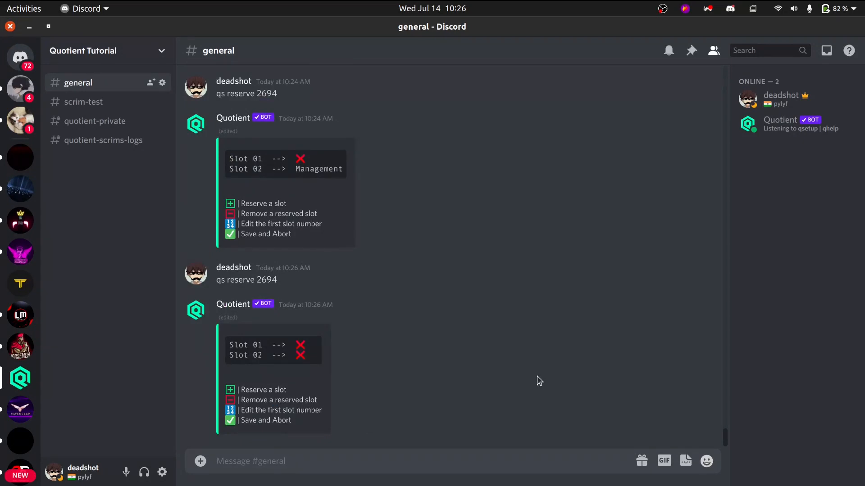
Send qhelp s in the general channel to look through the scrims manager subcommands.
text(qhelp s)
key(Return)
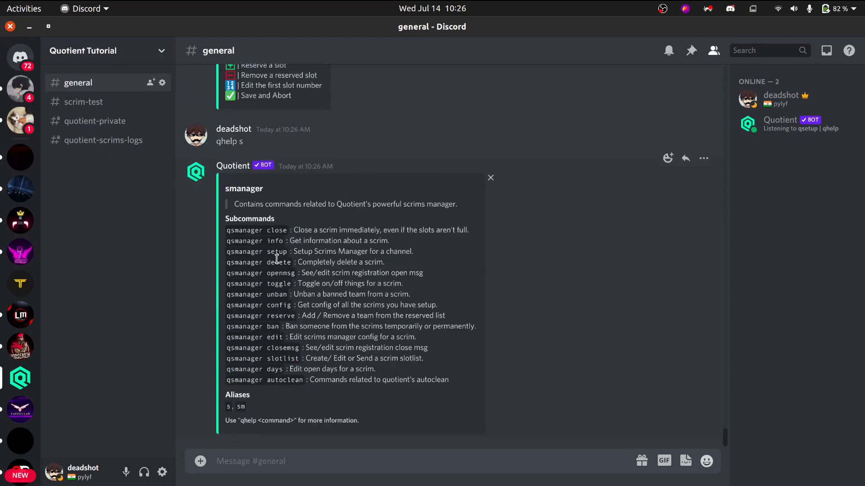
drag(279, 263, 295, 263)
click(279, 274)
Switch to the Quotient dashboard in Chrome, view the Create New Scrim form without creating anything, and return to Discord.
key(alt+Tab)
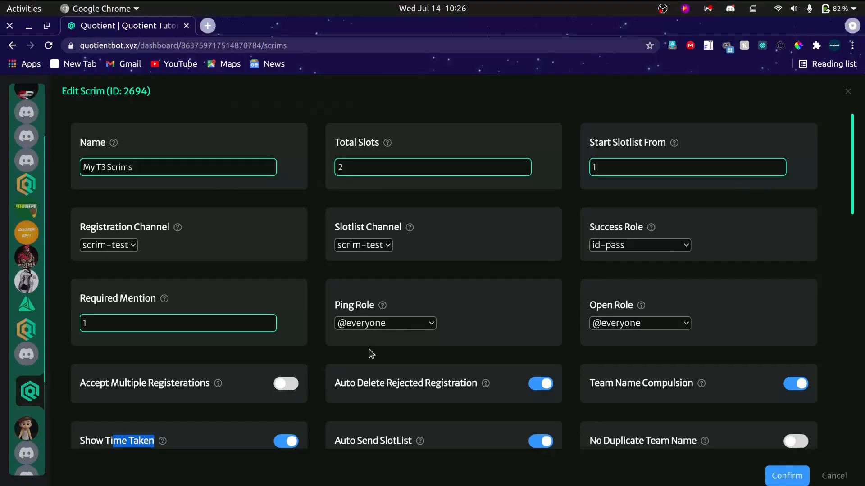
click(840, 476)
click(529, 240)
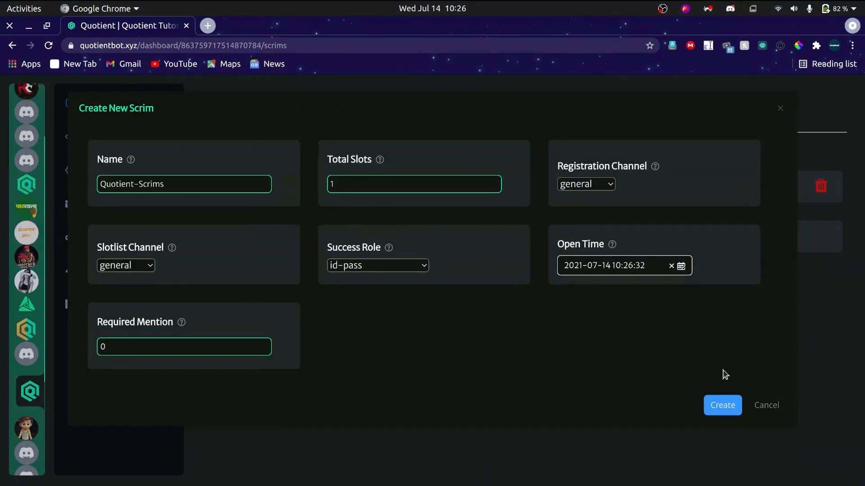
click(764, 411)
key(alt+Tab)
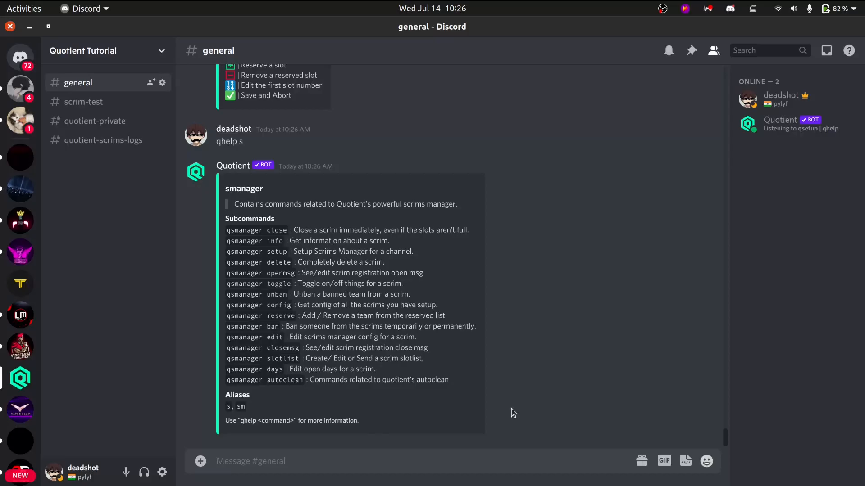
Start a scrim setup with qs setup, and give #quotient-private as the default registration channel.
text(qs setup)
key(Return)
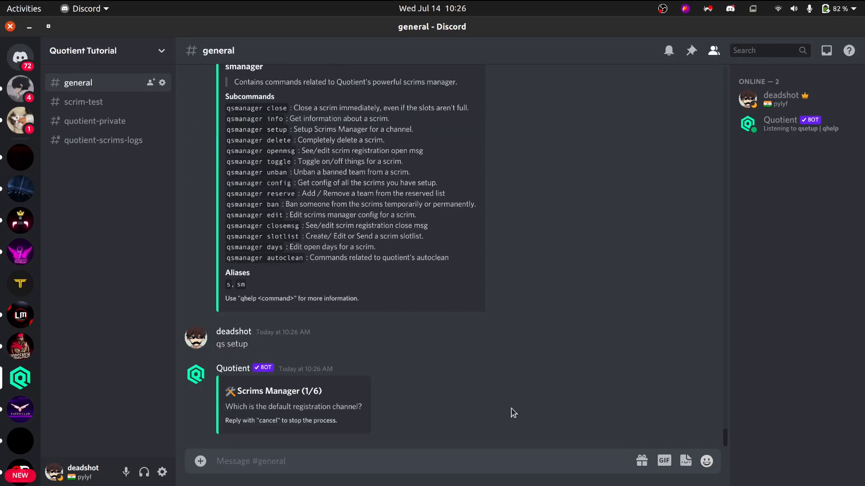
text(#)
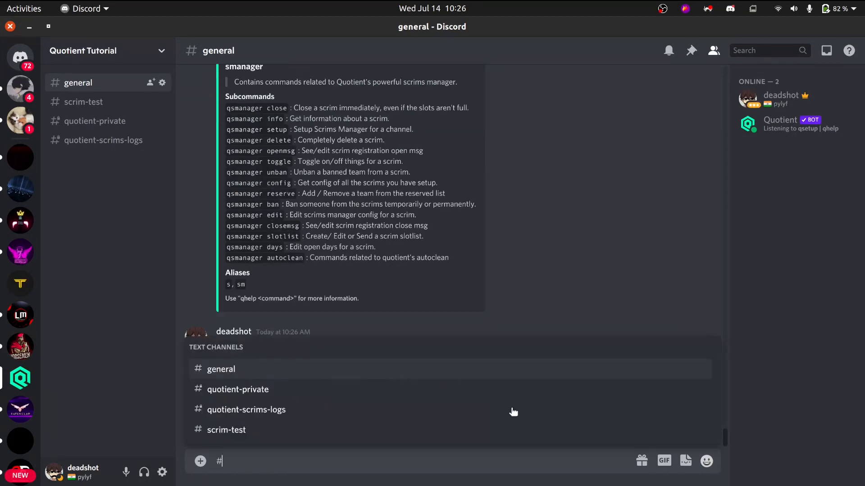
text(qu)
click(514, 413)
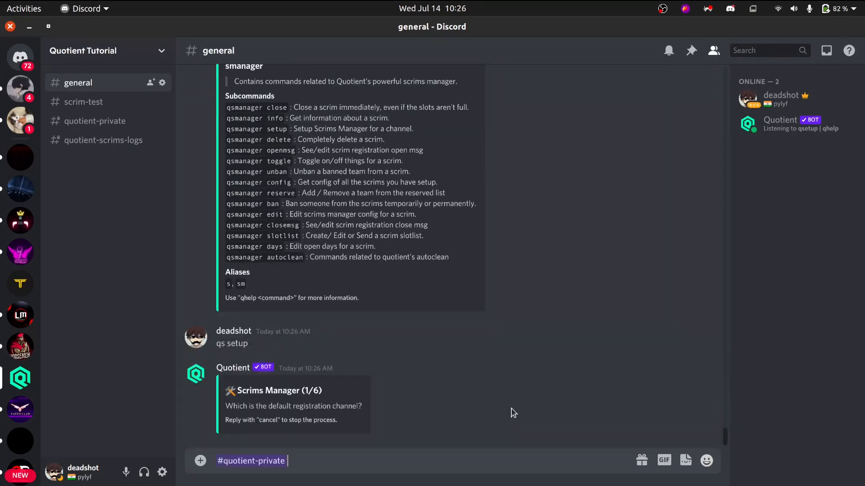
key(Return)
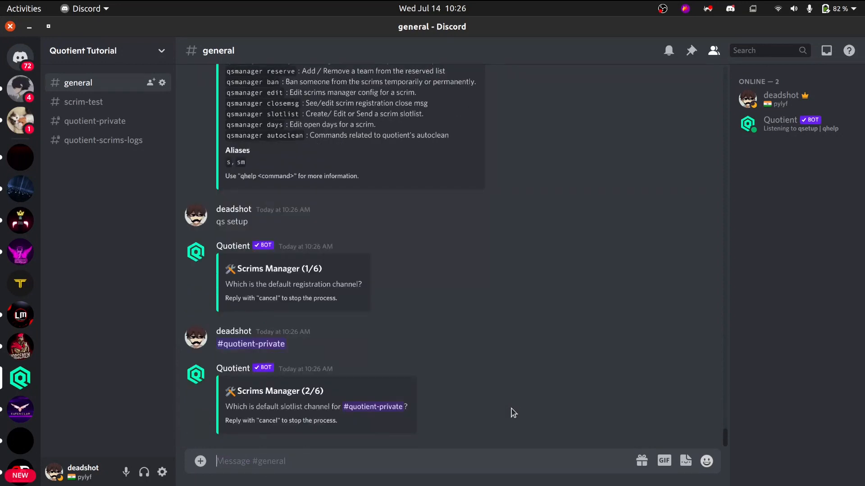
Answer the bot's slotlist channel question with #quotient-private.
text(#)
key(Return)
text(qu)
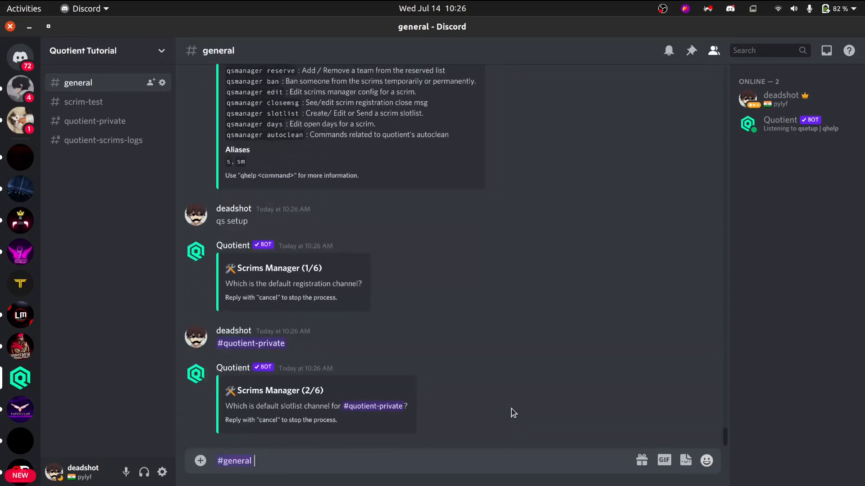
key(BackSpace)
key(BackSpace)
text(#q)
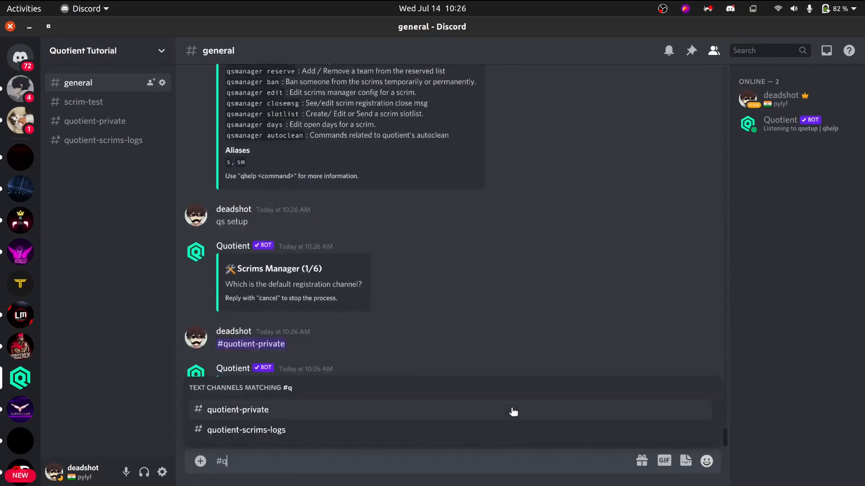
text(u)
key(Return)
key(Return)
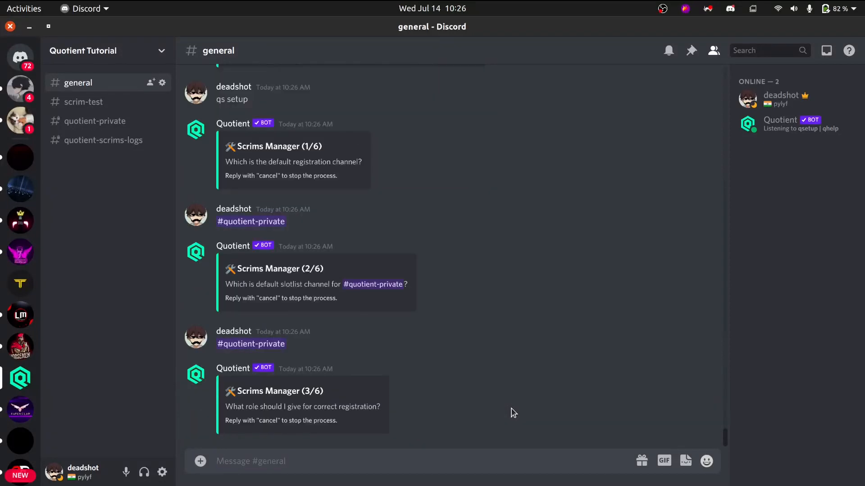
text(@id)
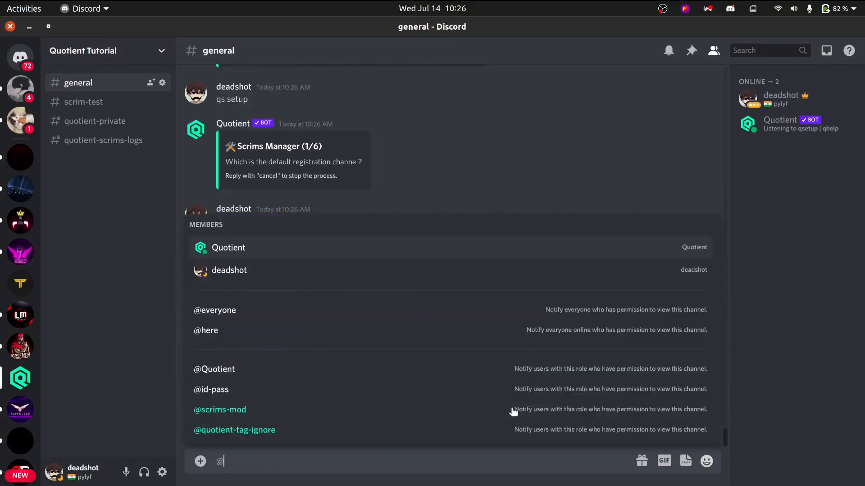
key(Return)
key(Return)
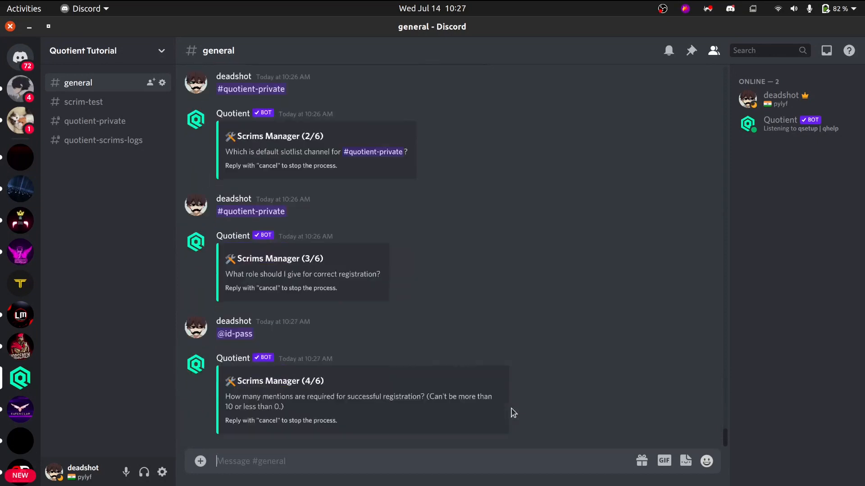
text(cancel)
key(Return)
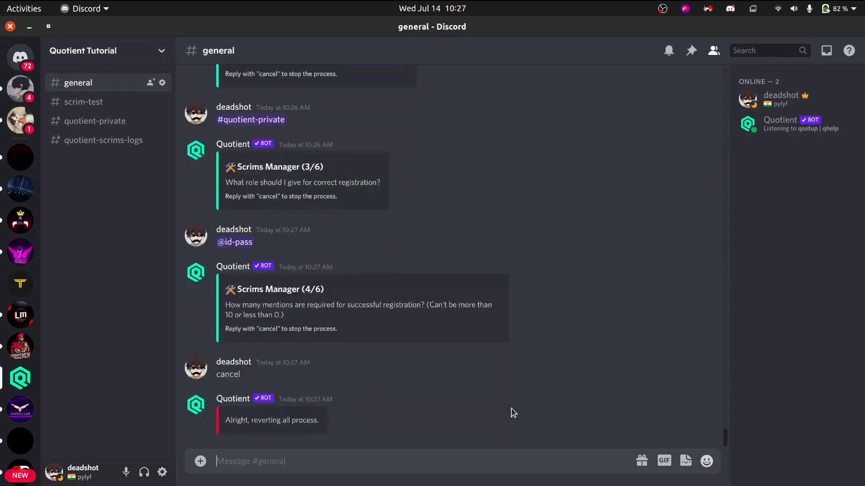
Switch to Chrome, leave the dashboard for the Quotient home page, and view the scrim-test channel in Discord.
key(alt+Tab)
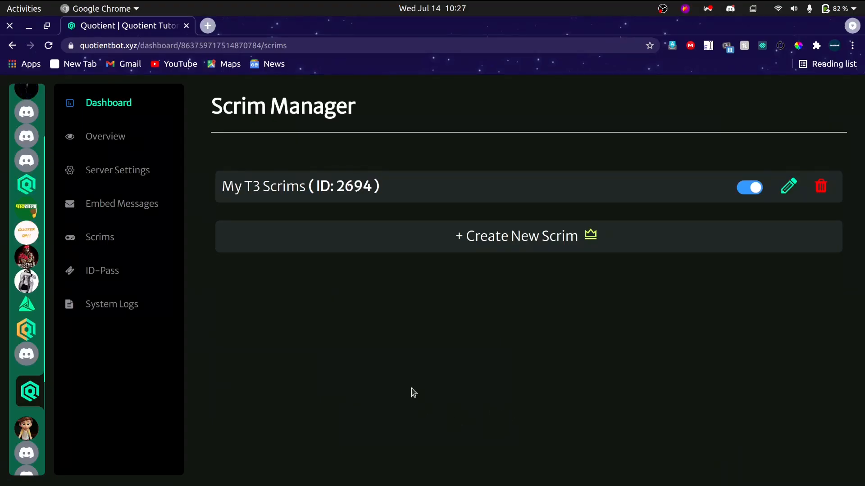
scroll(32, 401, down, 3)
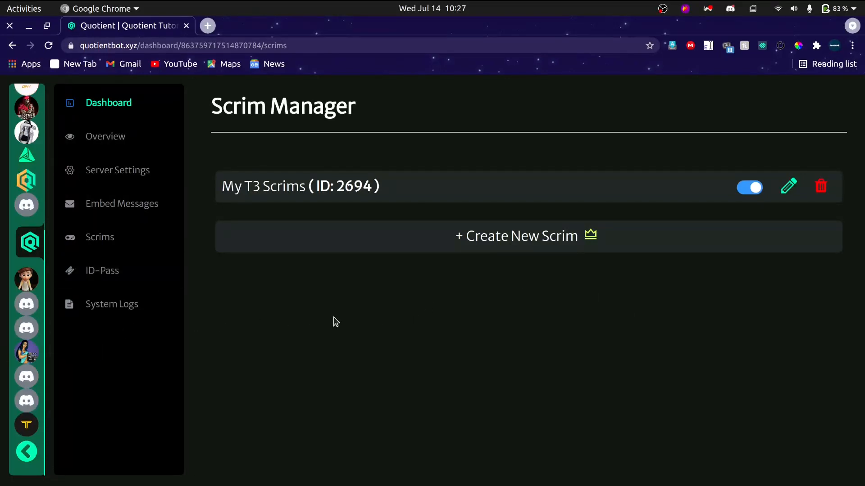
click(27, 452)
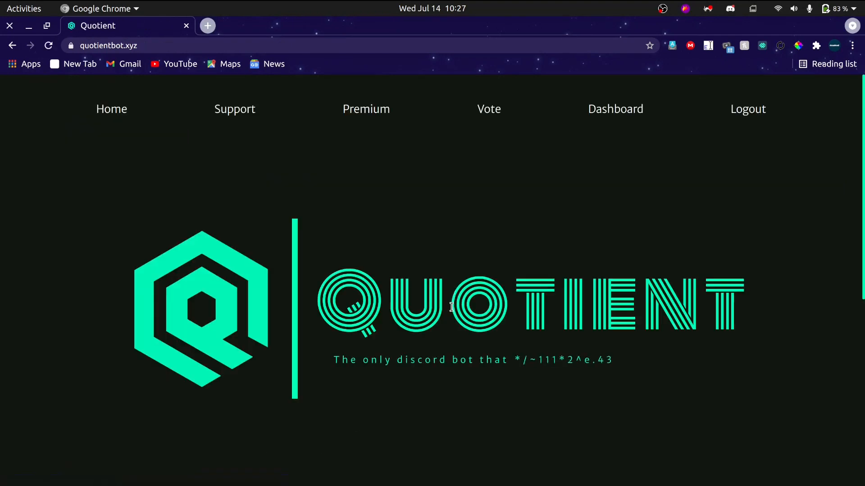
key(alt+Tab)
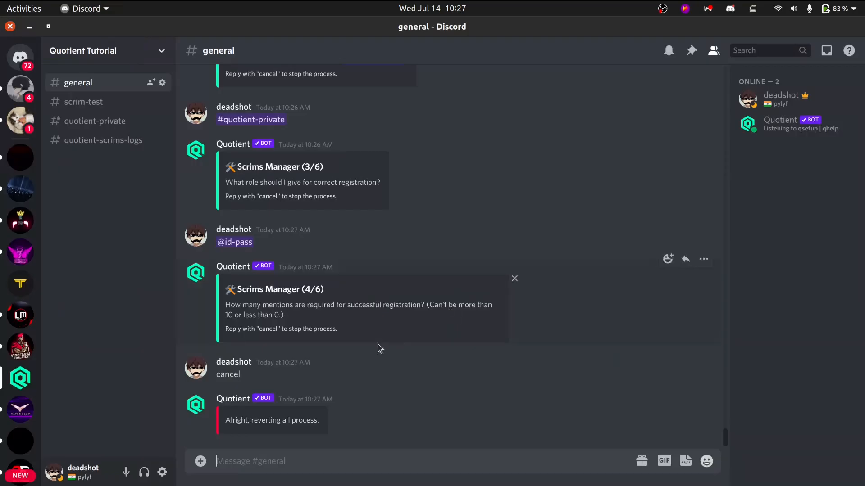
click(101, 107)
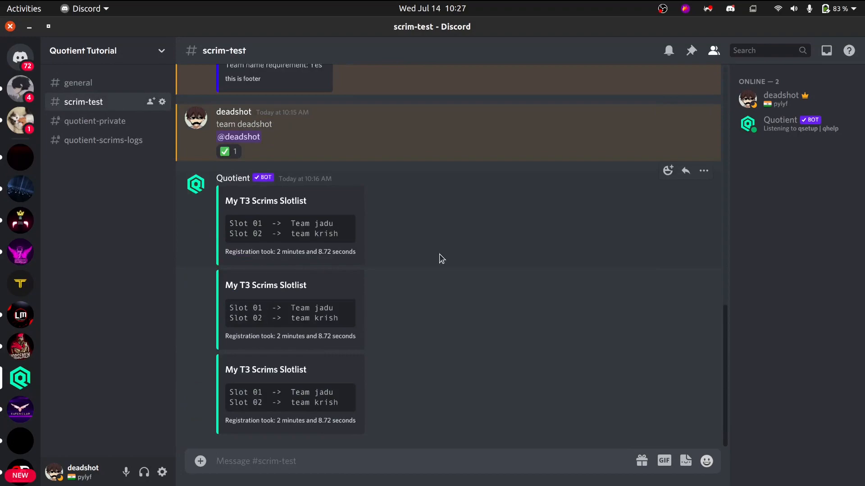
Switch to Chrome, open Quotient's Premium page, and read and dismiss the note about the 5 server plan.
key(alt+Tab)
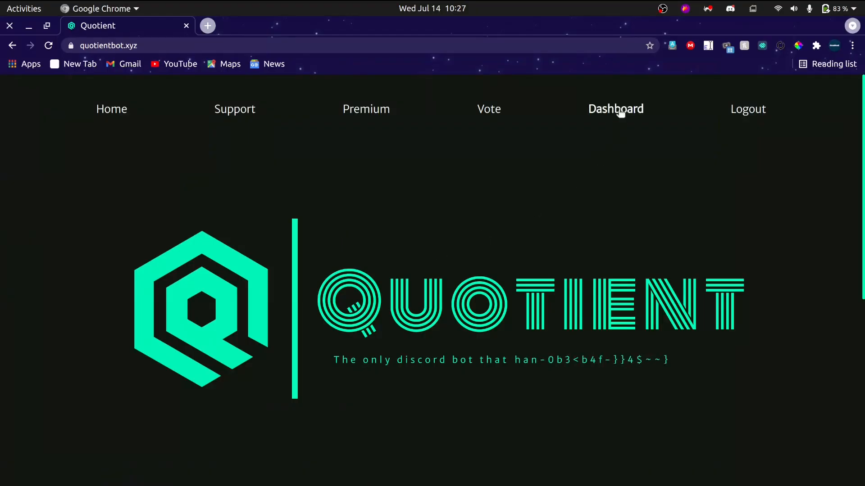
click(382, 116)
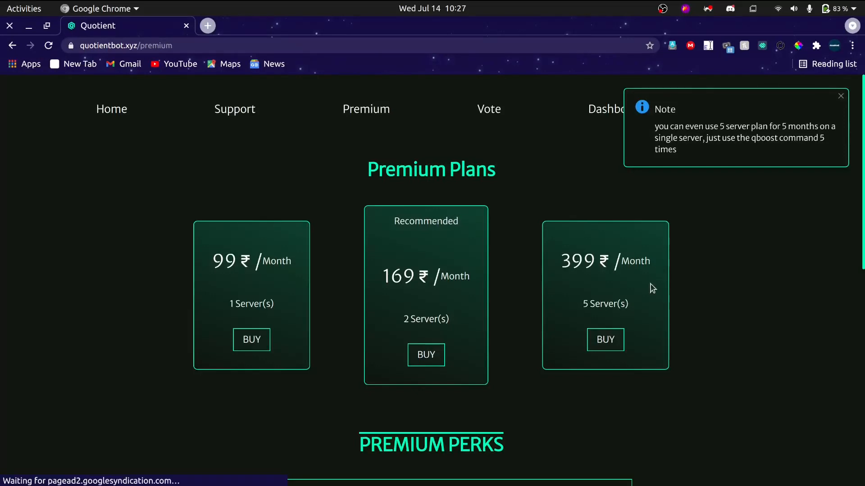
double_click(659, 110)
drag(804, 125, 798, 127)
drag(758, 137, 819, 119)
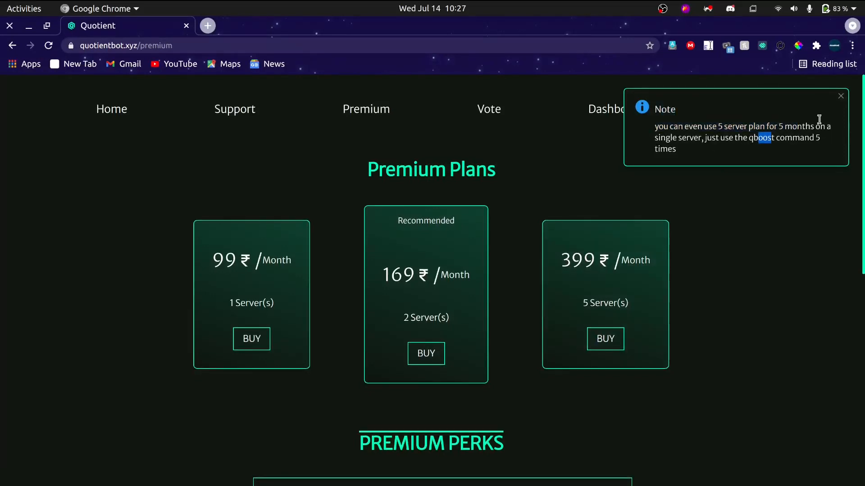
click(841, 97)
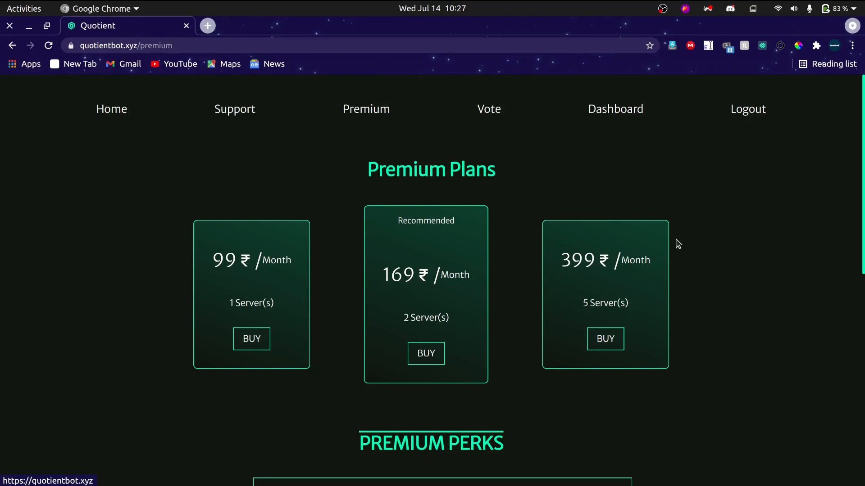
Compare the Scrims limits of the free and premium tiers in the Premium Perks table, checking Discord in between.
key(alt+Tab)
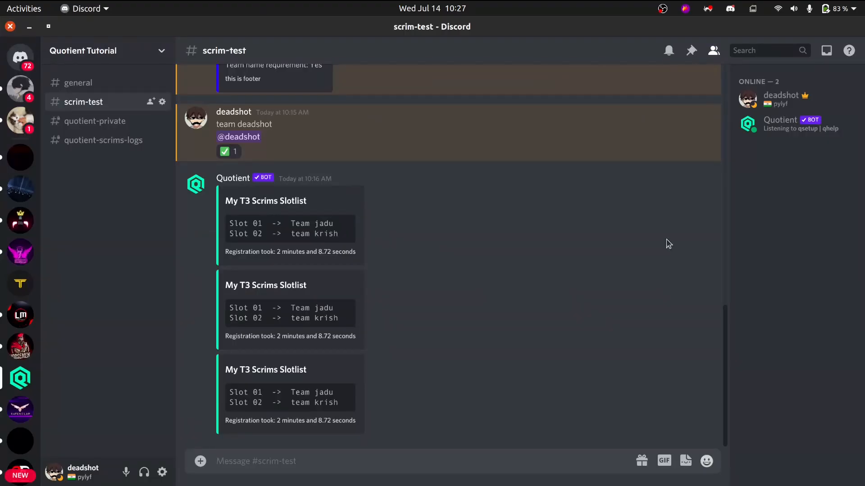
key(alt+Tab)
scroll(508, 302, down, 5)
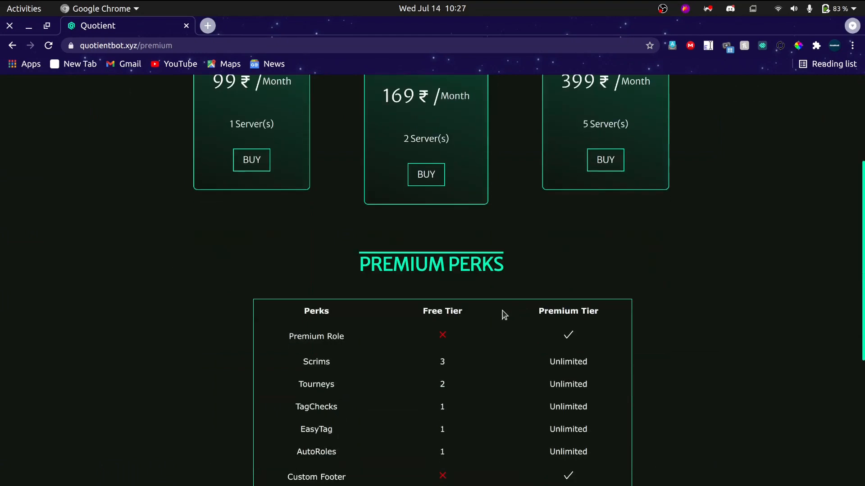
double_click(304, 303)
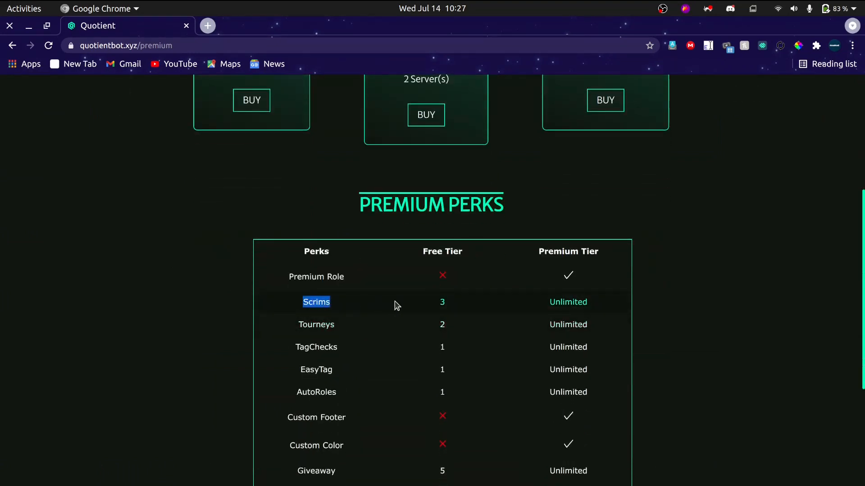
double_click(441, 303)
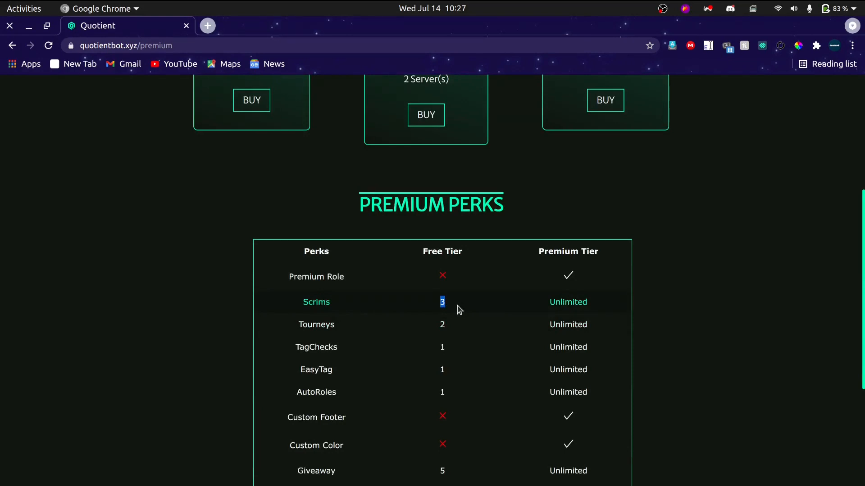
key(alt+Tab)
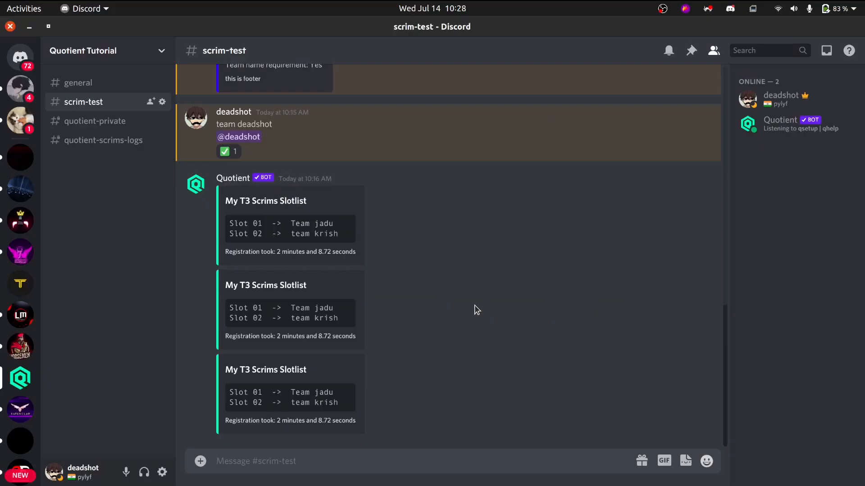
key(alt+Tab)
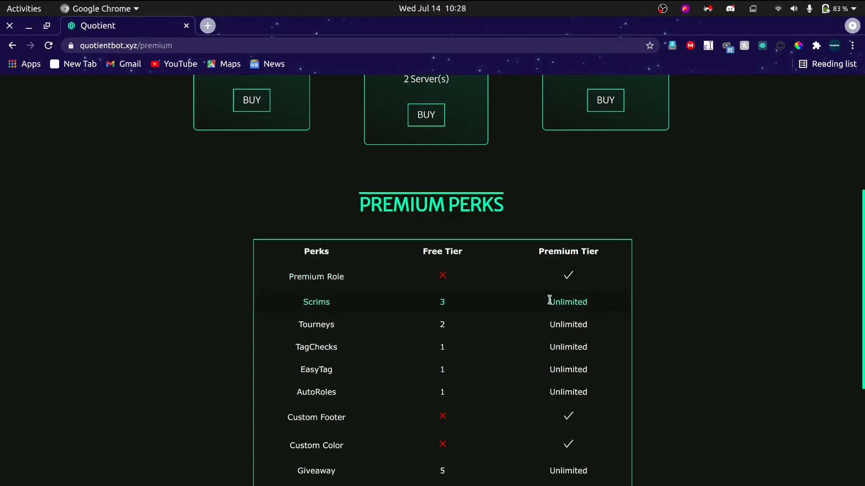
Examine the Premium Perks table, including the premium tier's Scrims limit, alongside the monthly Premium Plans.
drag(555, 301, 619, 315)
scroll(540, 306, up, 3)
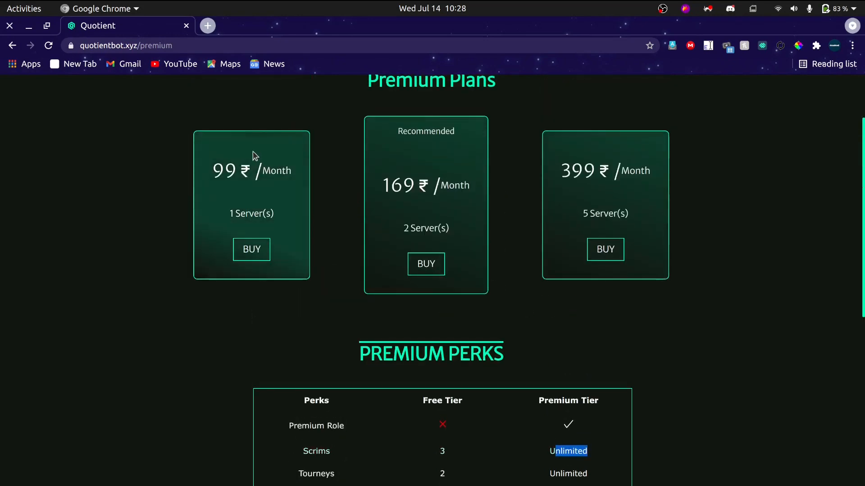
scroll(315, 209, down, 4)
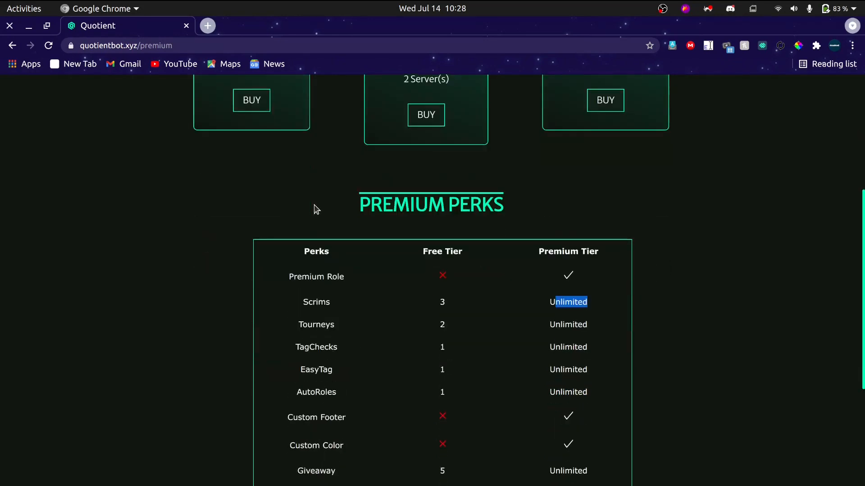
scroll(315, 207, up, 3)
scroll(318, 216, down, 4)
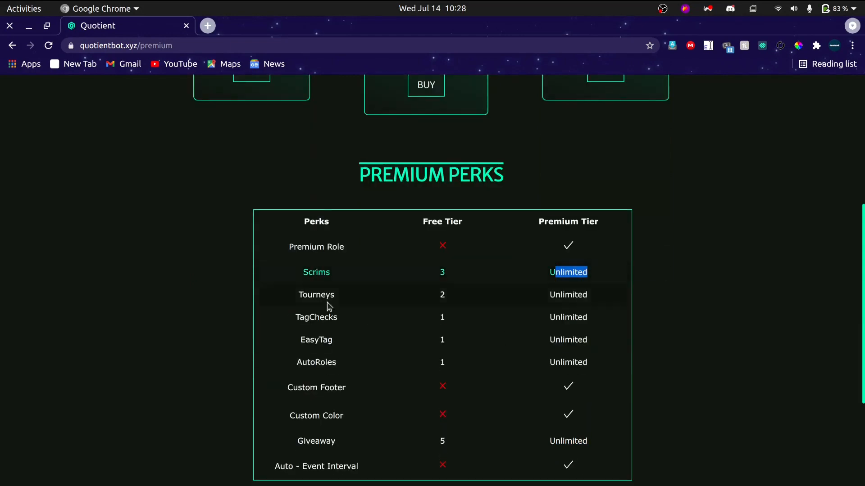
scroll(349, 269, down, 3)
scroll(359, 266, up, 3)
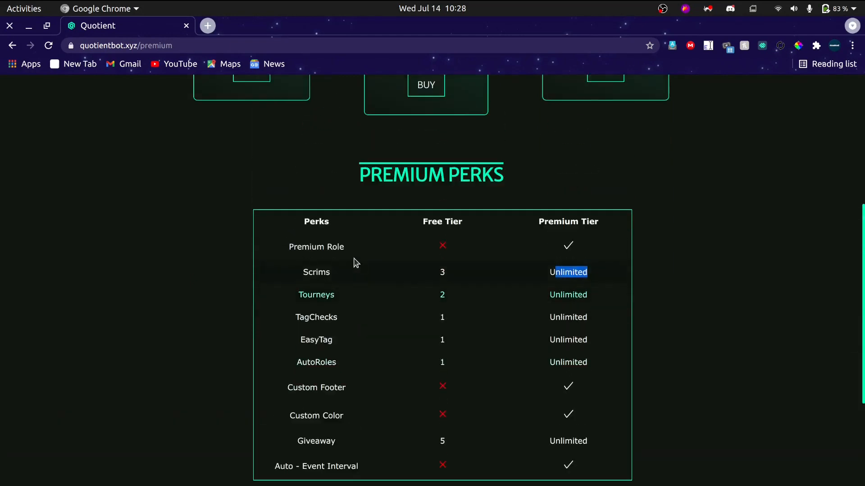
scroll(350, 284, up, 2)
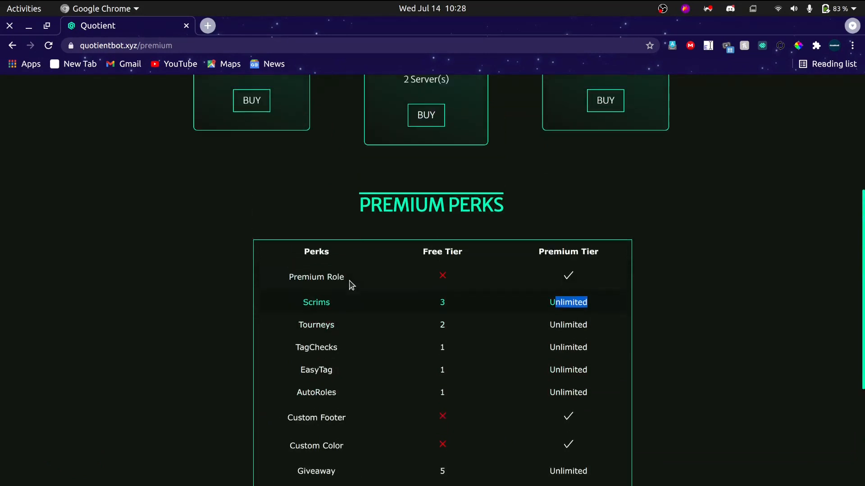
click(406, 360)
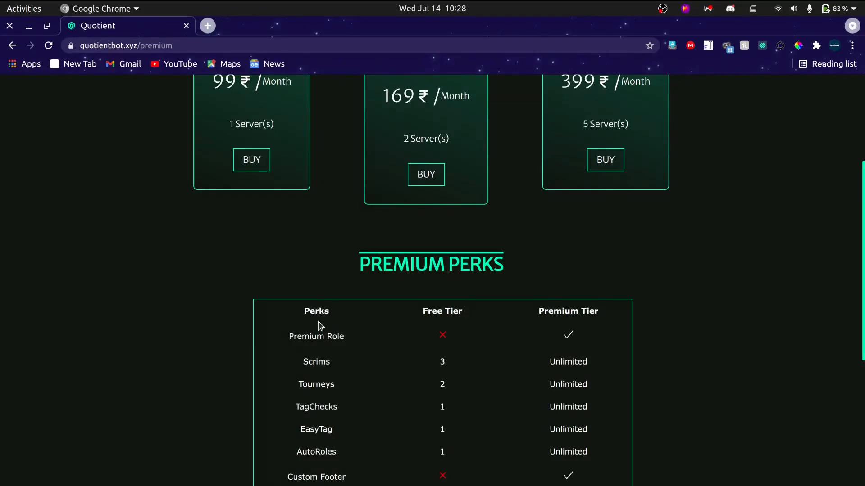
Choose the 99 ₹ monthly plan for 1 server, open the payment form from its order summary, and close the form without paying.
scroll(318, 314, up, 3)
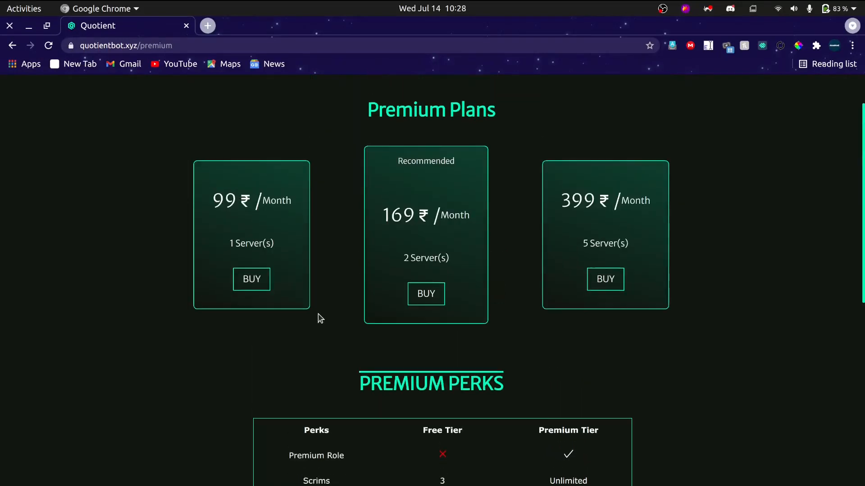
click(257, 280)
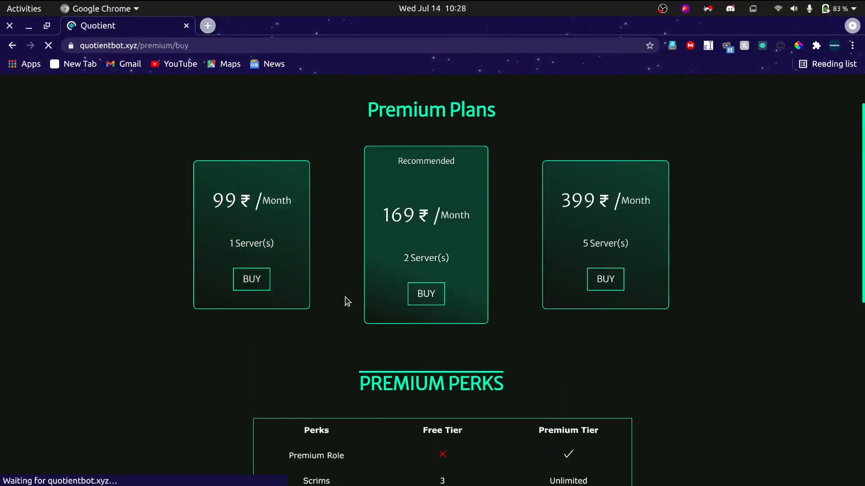
click(441, 364)
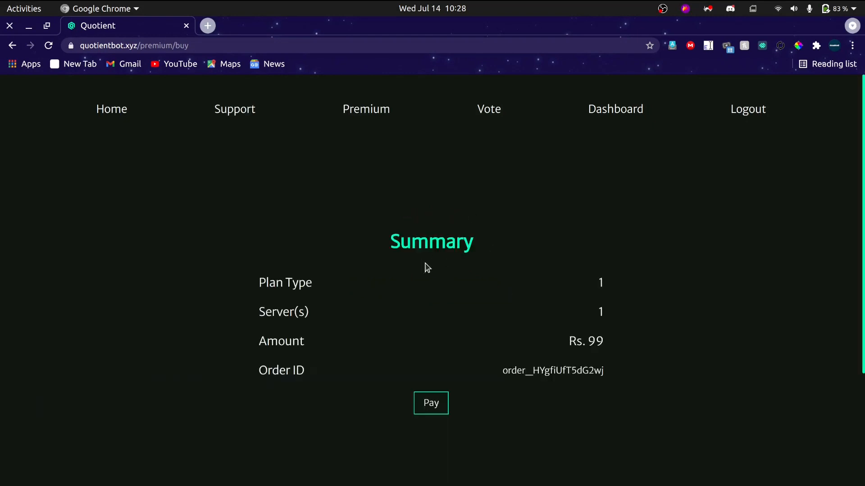
scroll(536, 315, down, 3)
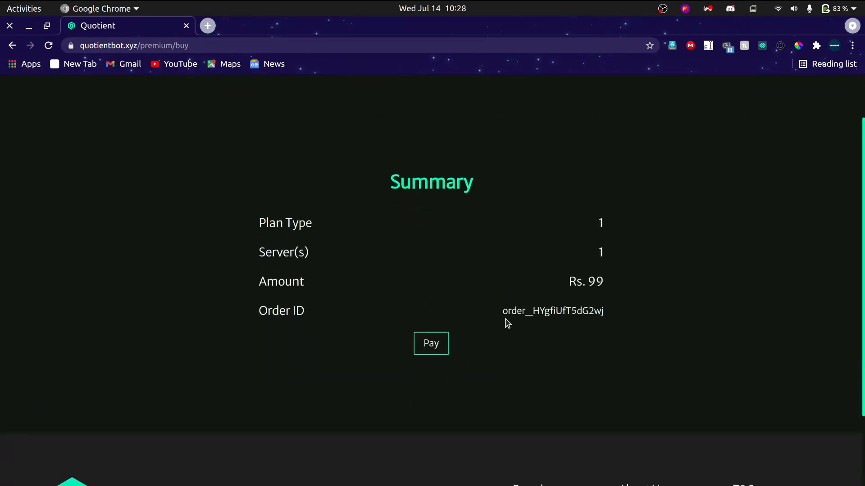
click(435, 347)
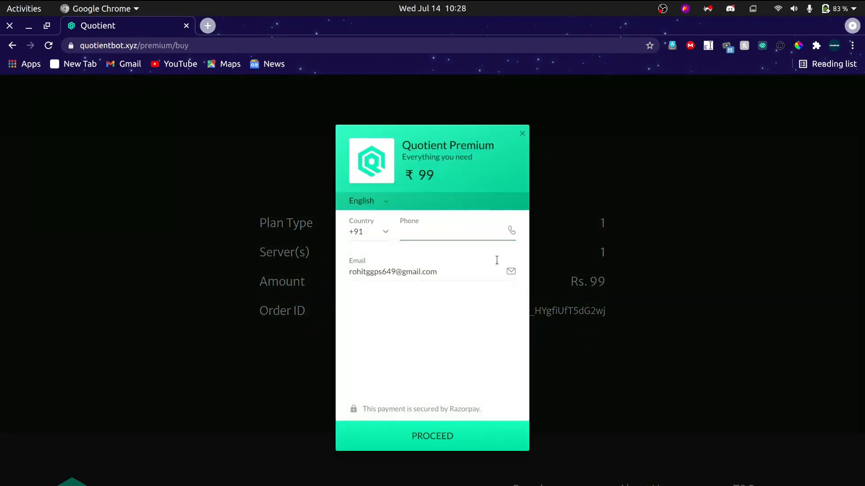
click(523, 134)
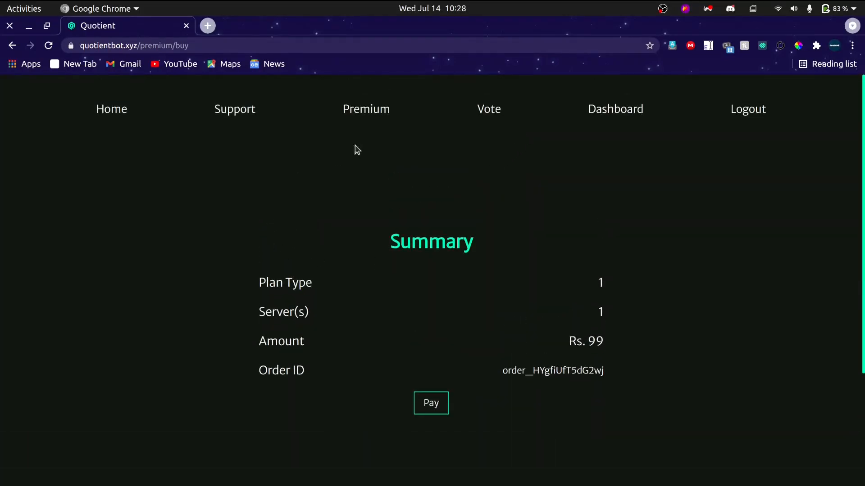
Return to the Premium page, dismiss the 5 server plan note, and look over the Premium Perks table.
click(377, 118)
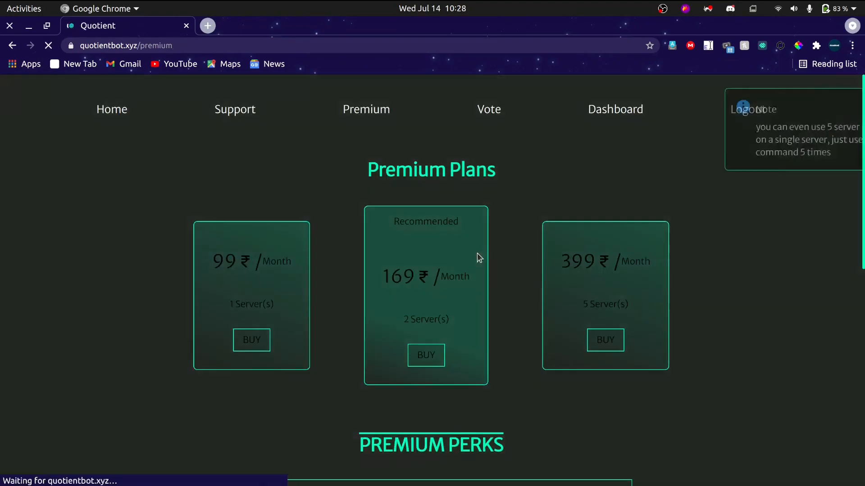
scroll(491, 283, down, 7)
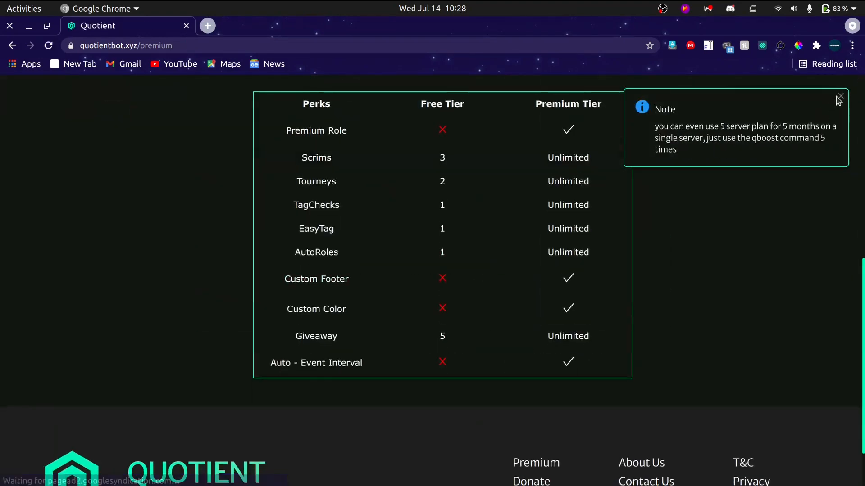
scroll(643, 270, down, 2)
scroll(644, 271, up, 5)
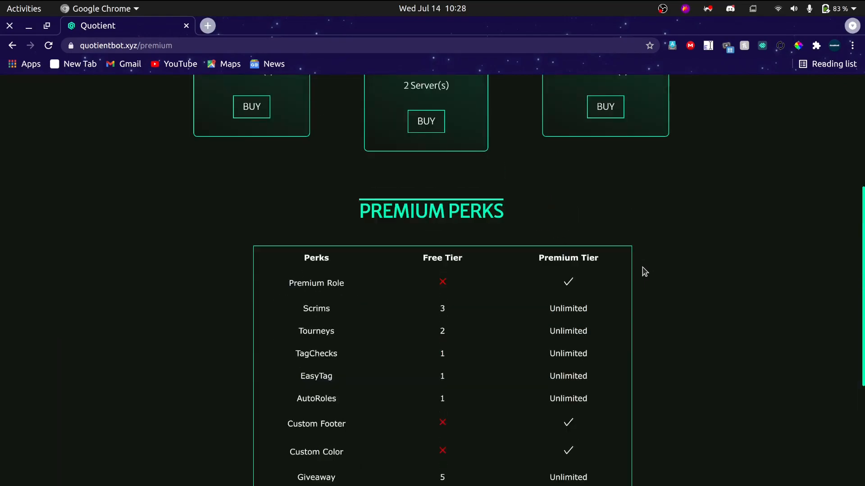
Switch to Discord and open the quotient-support channel in the Quotient HQ server.
key(alt+Tab)
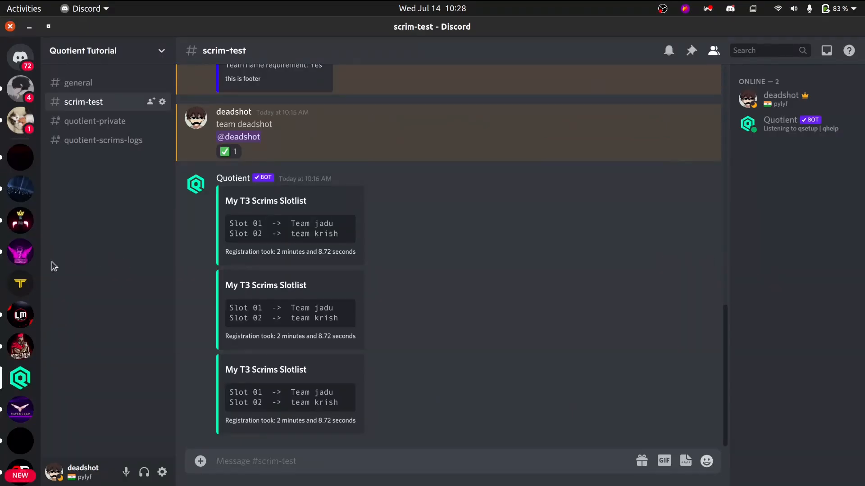
scroll(18, 270, down, 10)
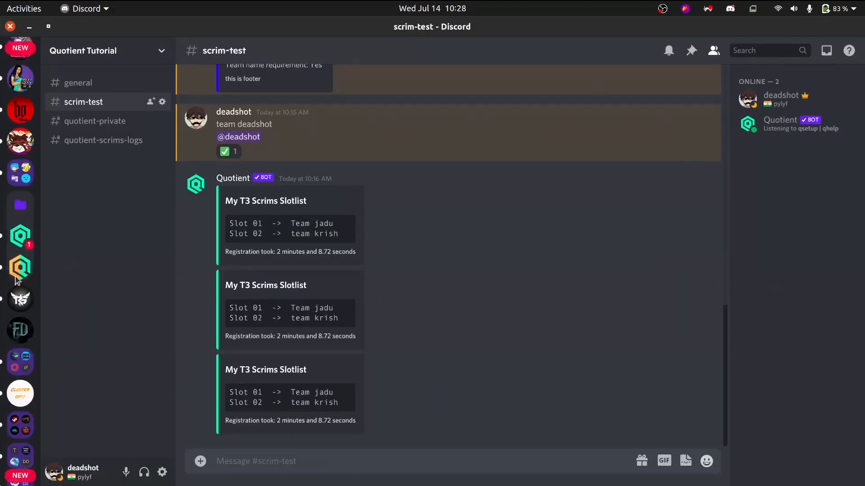
click(21, 232)
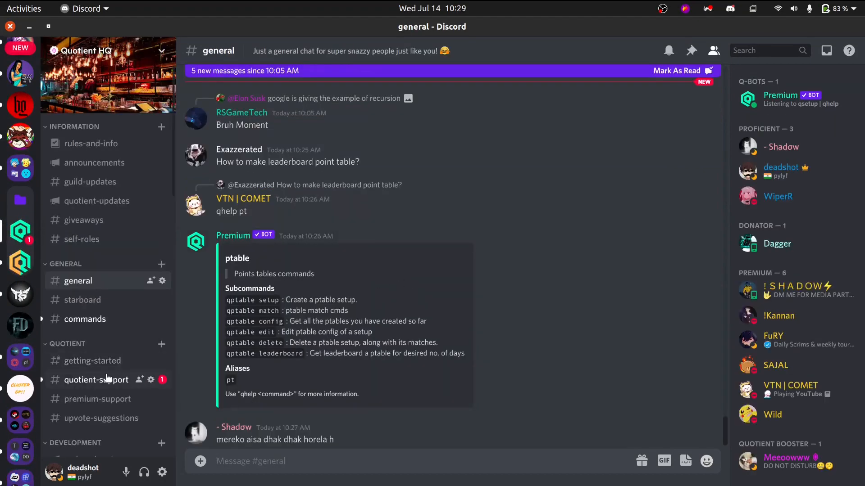
click(107, 380)
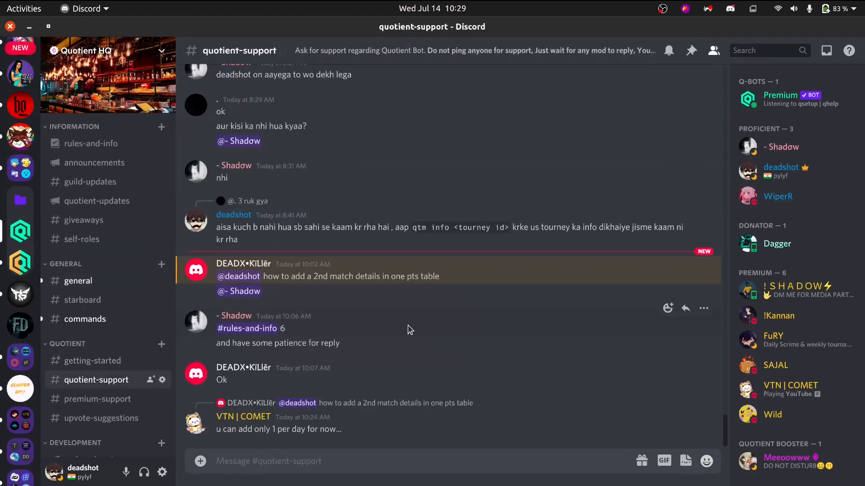